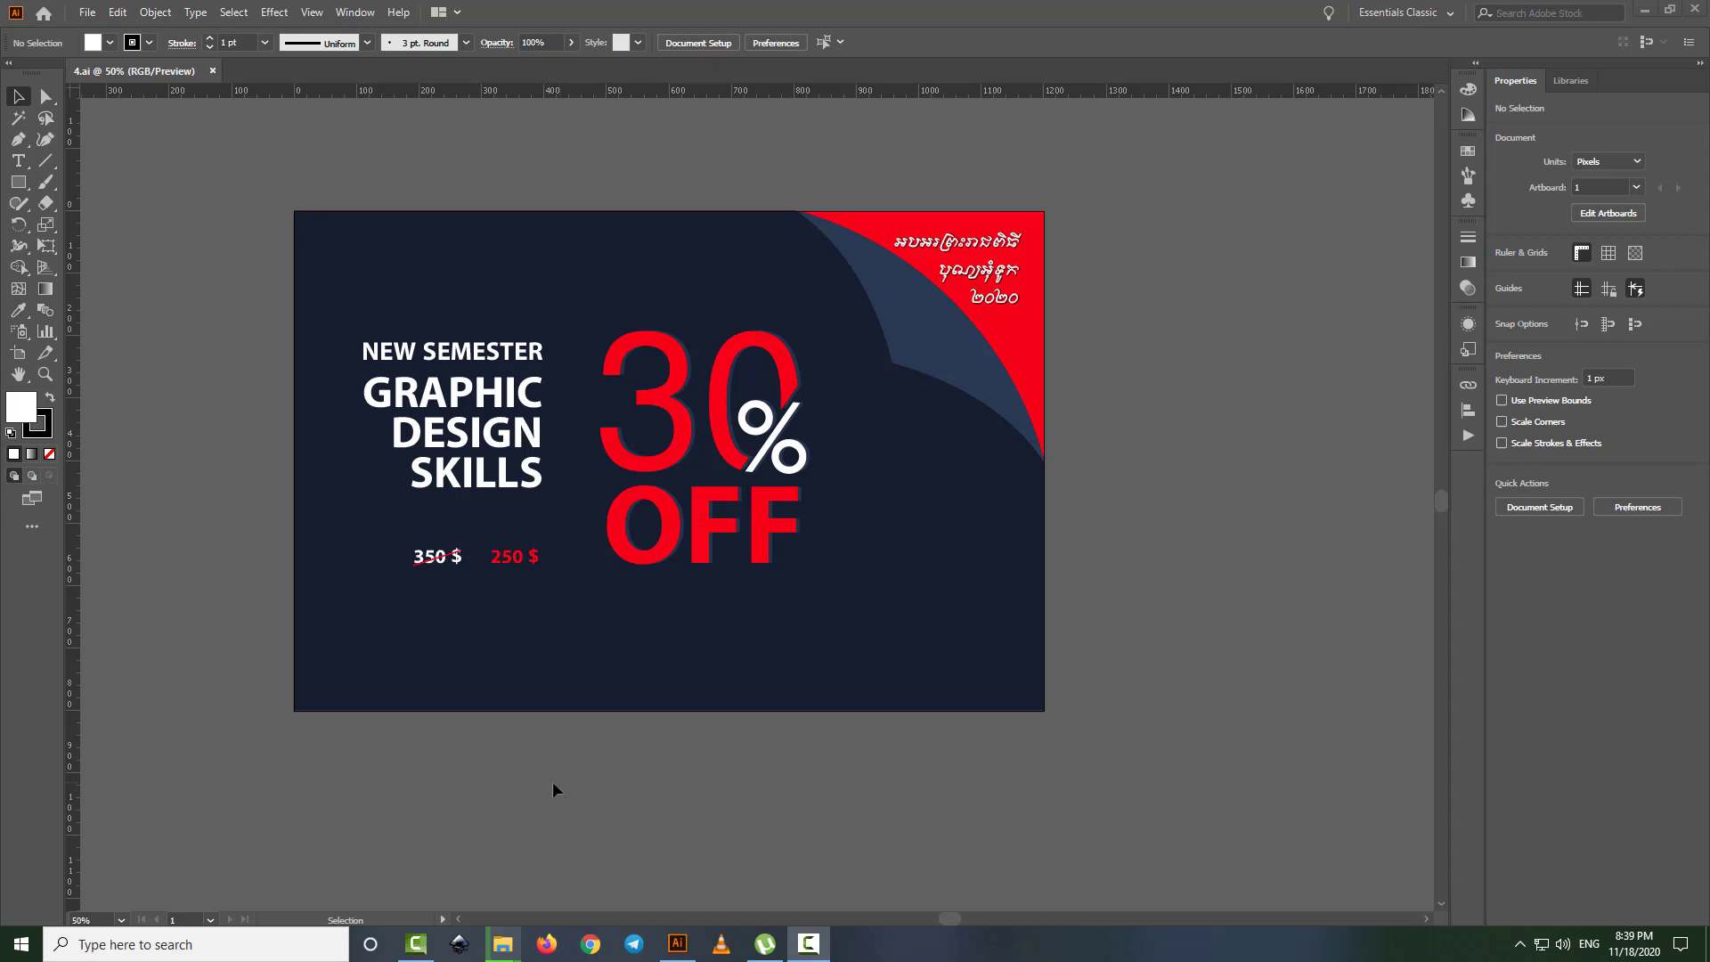
# - Zoom out to 33.33% and pan so blank canvas shows right of Artboard 1
pyautogui.moveTo(595, 786); pyautogui.dragTo(653, 794)
pyautogui.scroll(1, 657, 459)
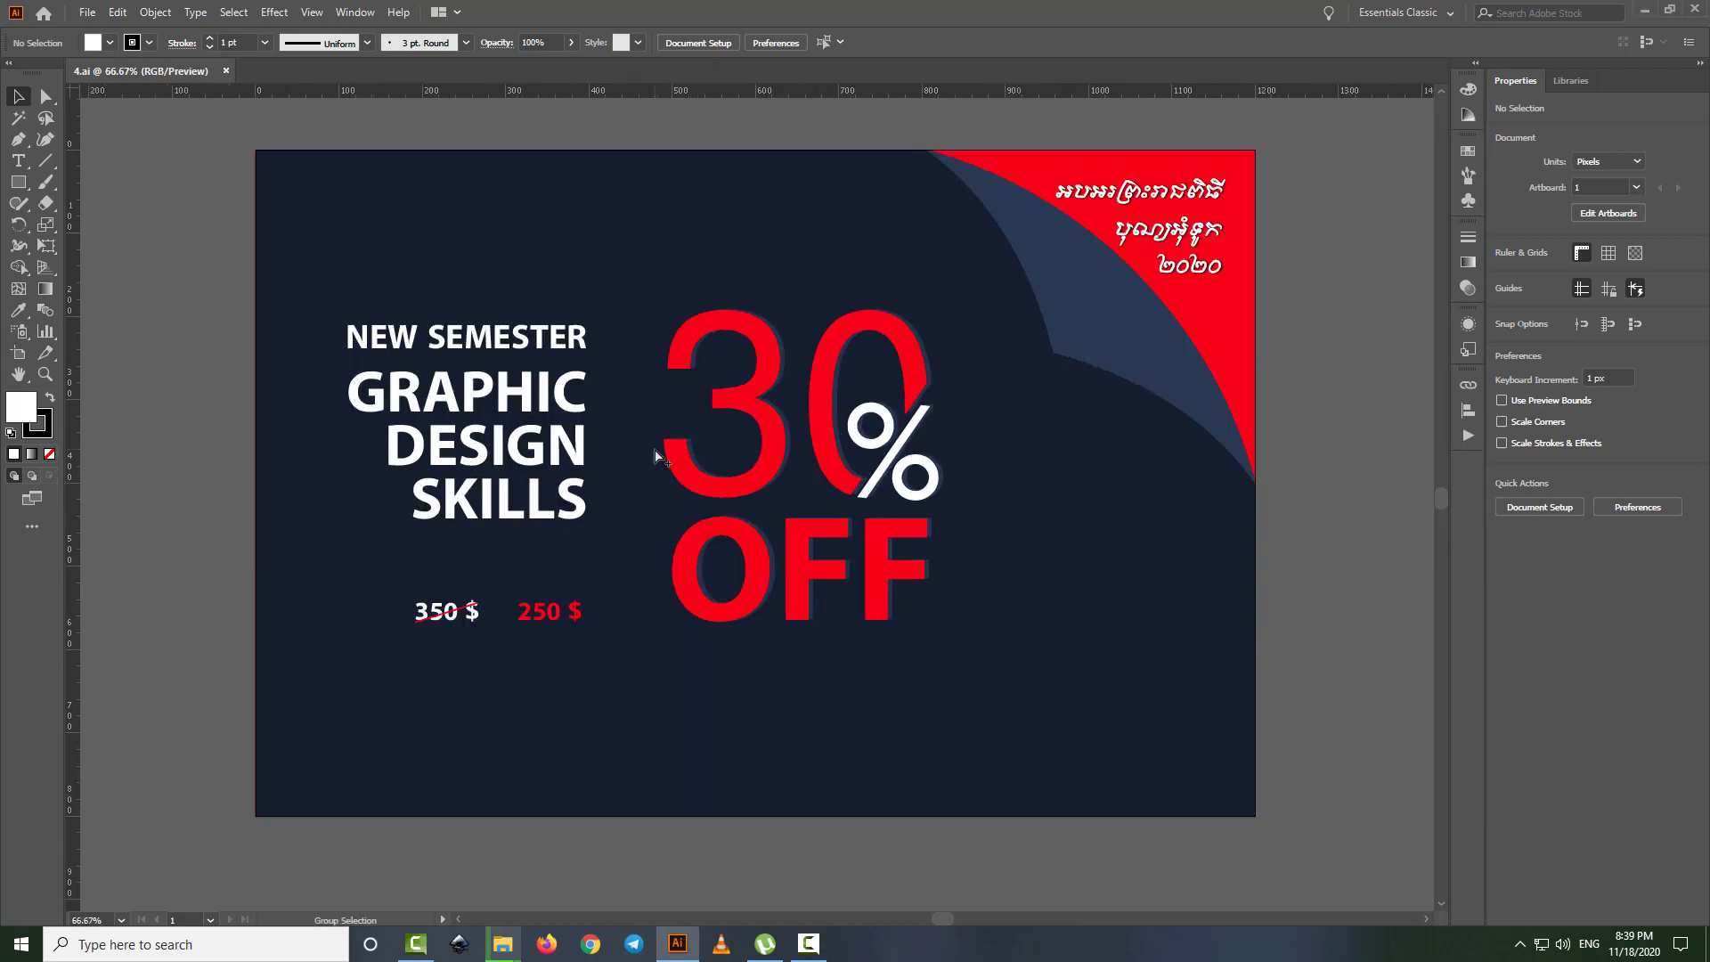
pyautogui.scroll(-1, 658, 459)
pyautogui.scroll(-1, 1205, 473)
pyautogui.moveTo(1026, 454); pyautogui.dragTo(811, 452)
# - Draw a new artboard right of the banner and size it 1200 × 800 px
pyautogui.click(18, 353)
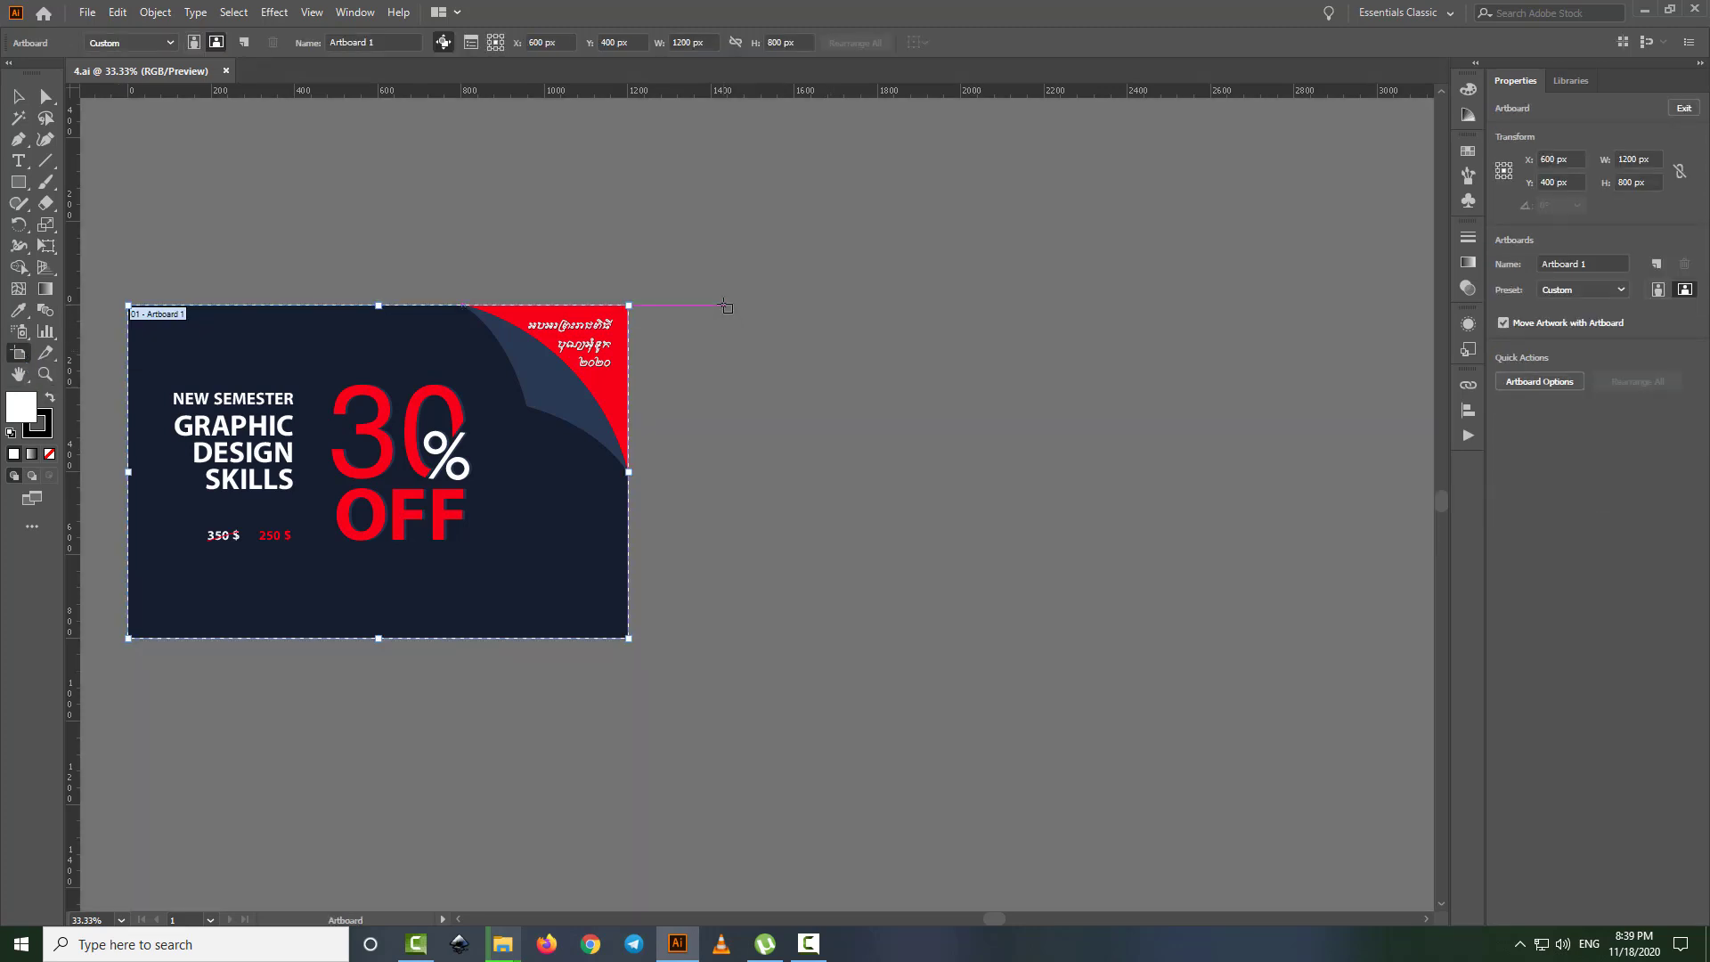
pyautogui.moveTo(725, 305); pyautogui.dragTo(1206, 638)
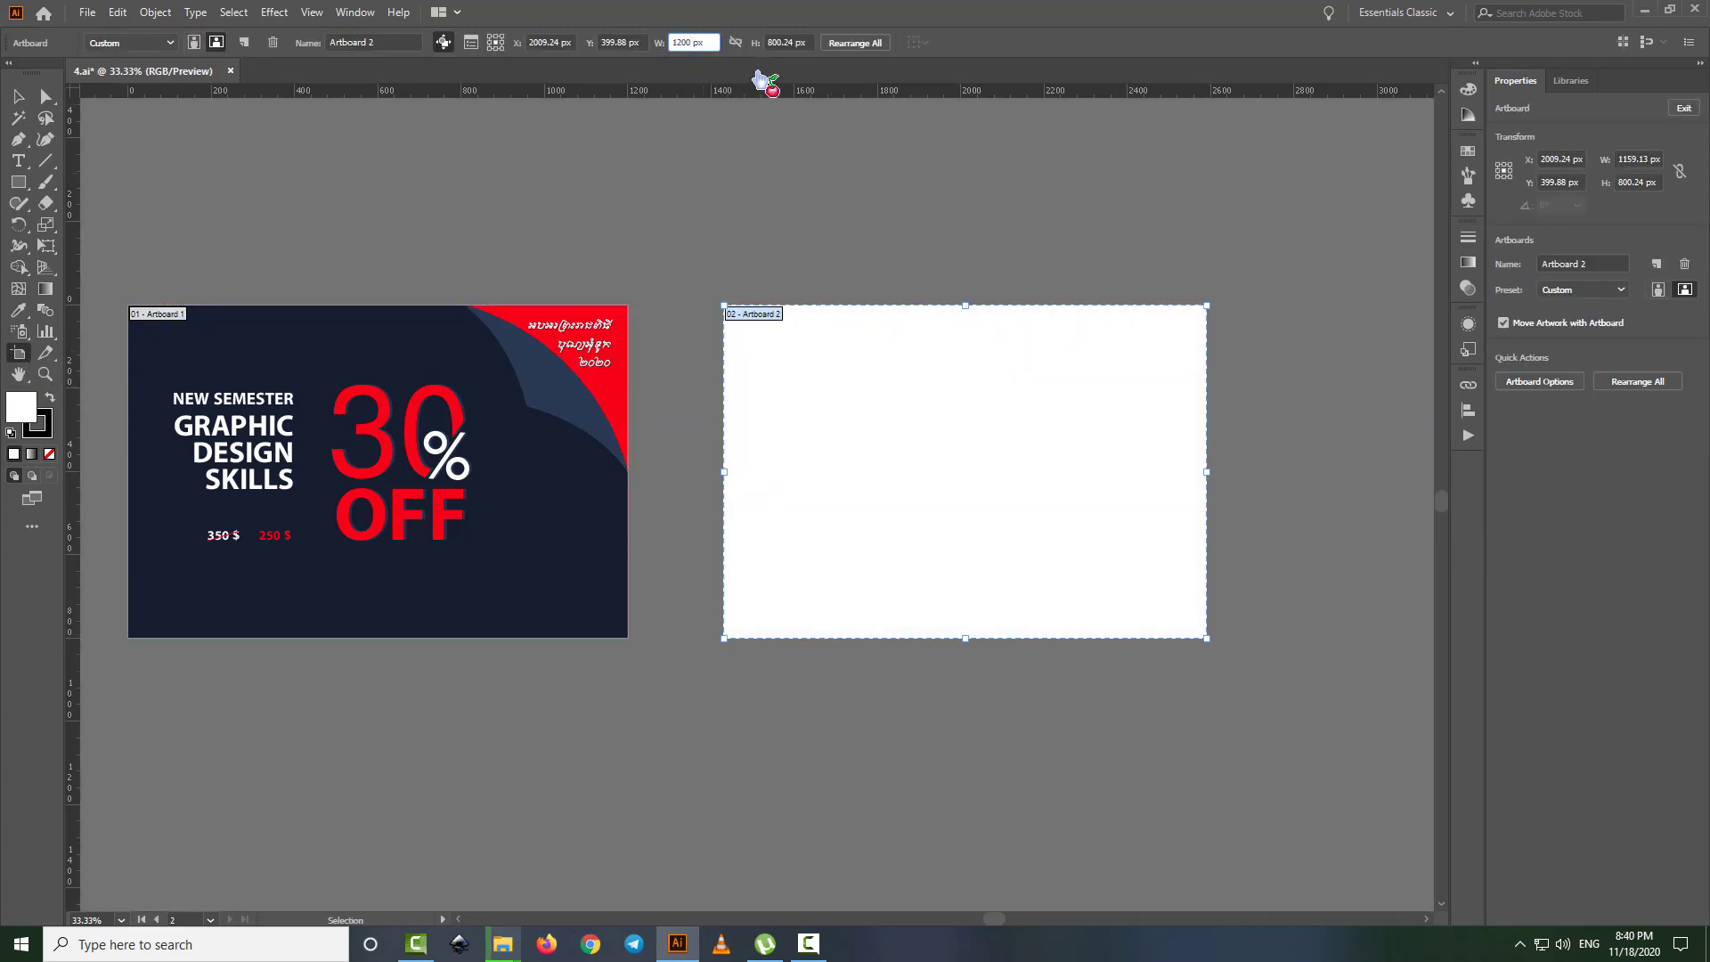
pyautogui.click(787, 42)
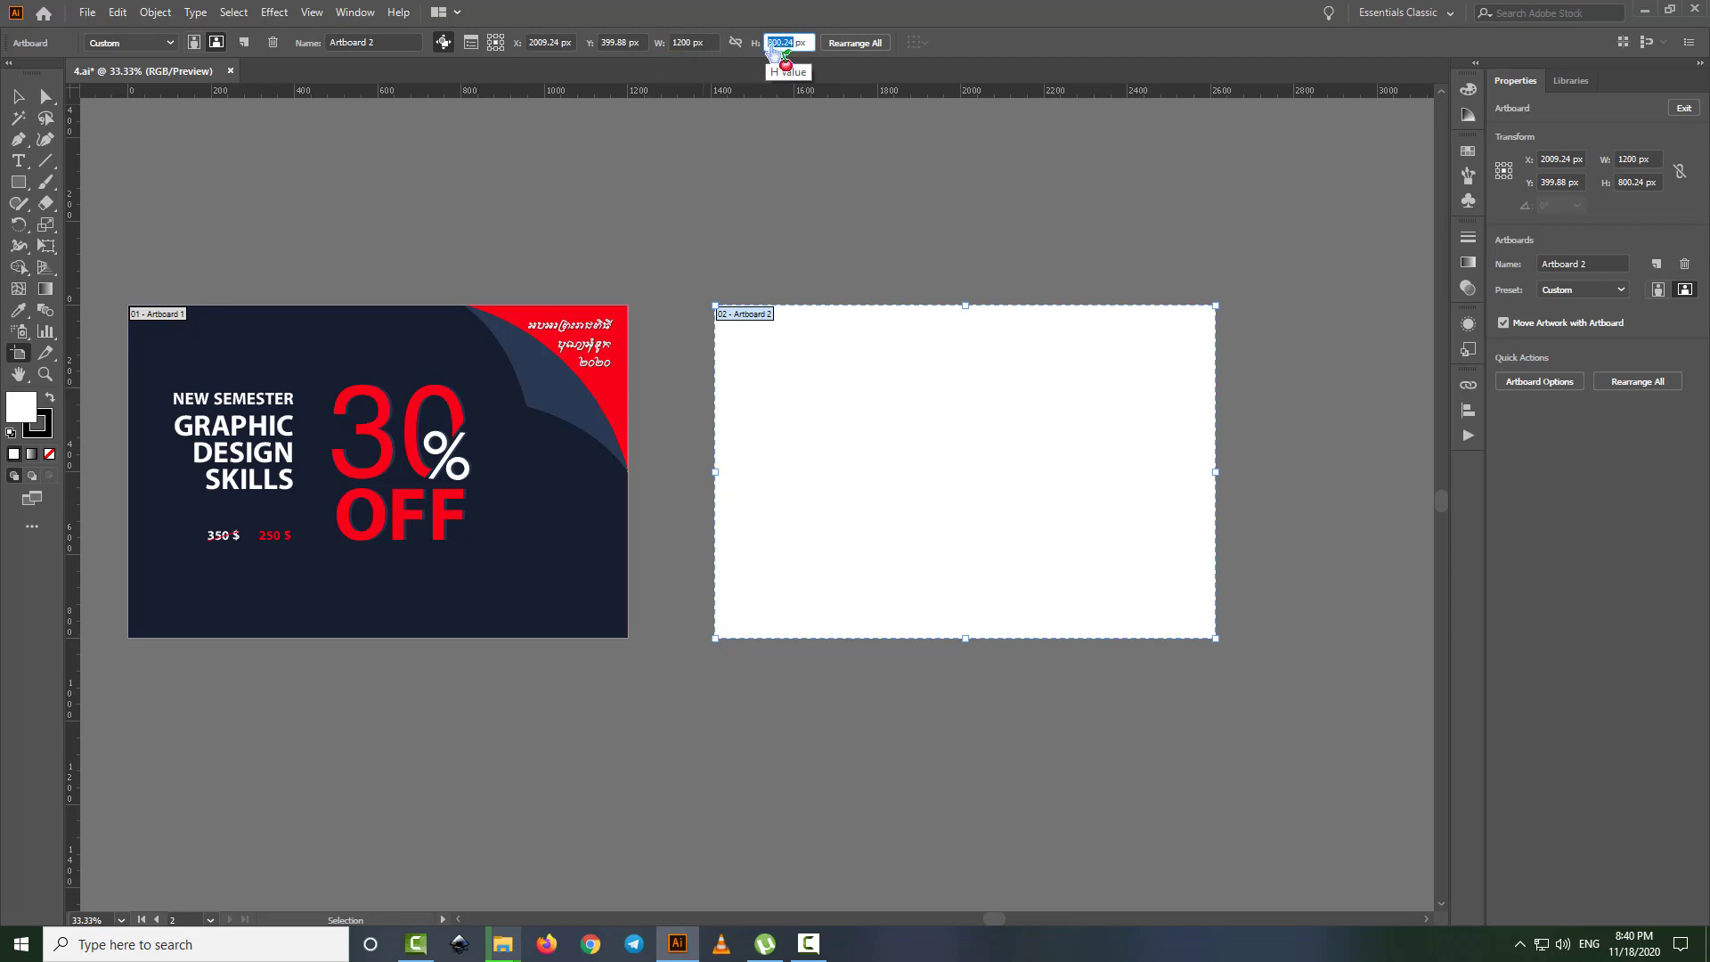
pyautogui.write('800')
pyautogui.press('Return')
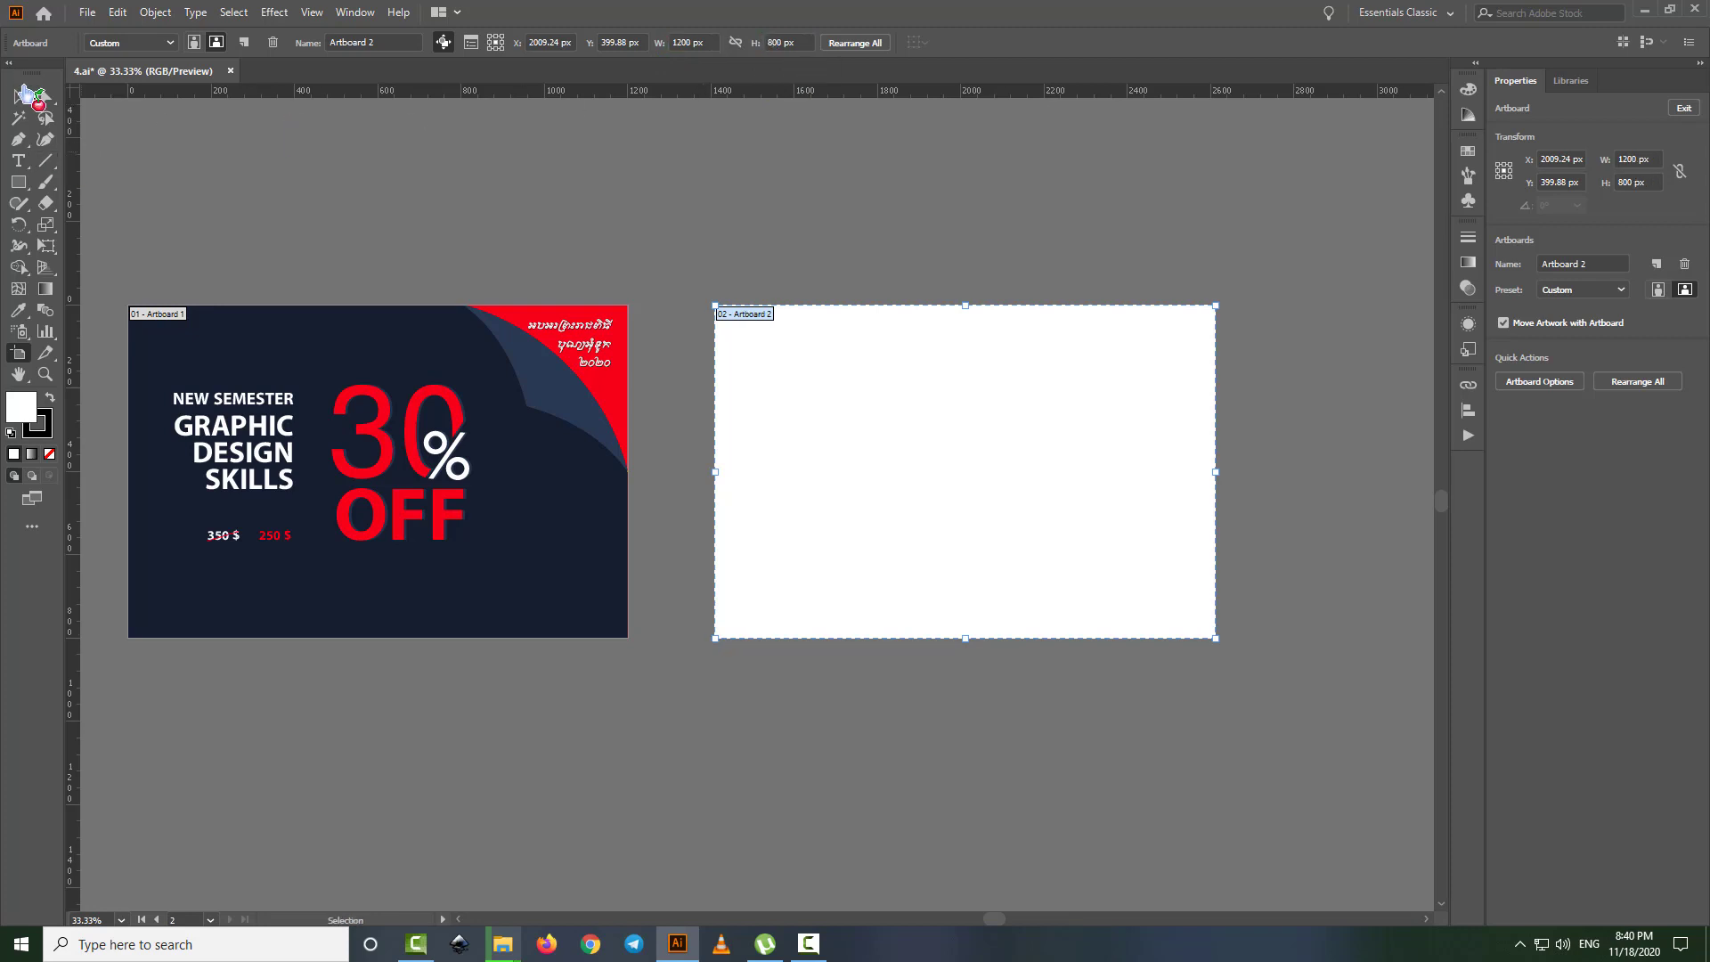
pyautogui.click(18, 95)
pyautogui.scroll(-1, 766, 281)
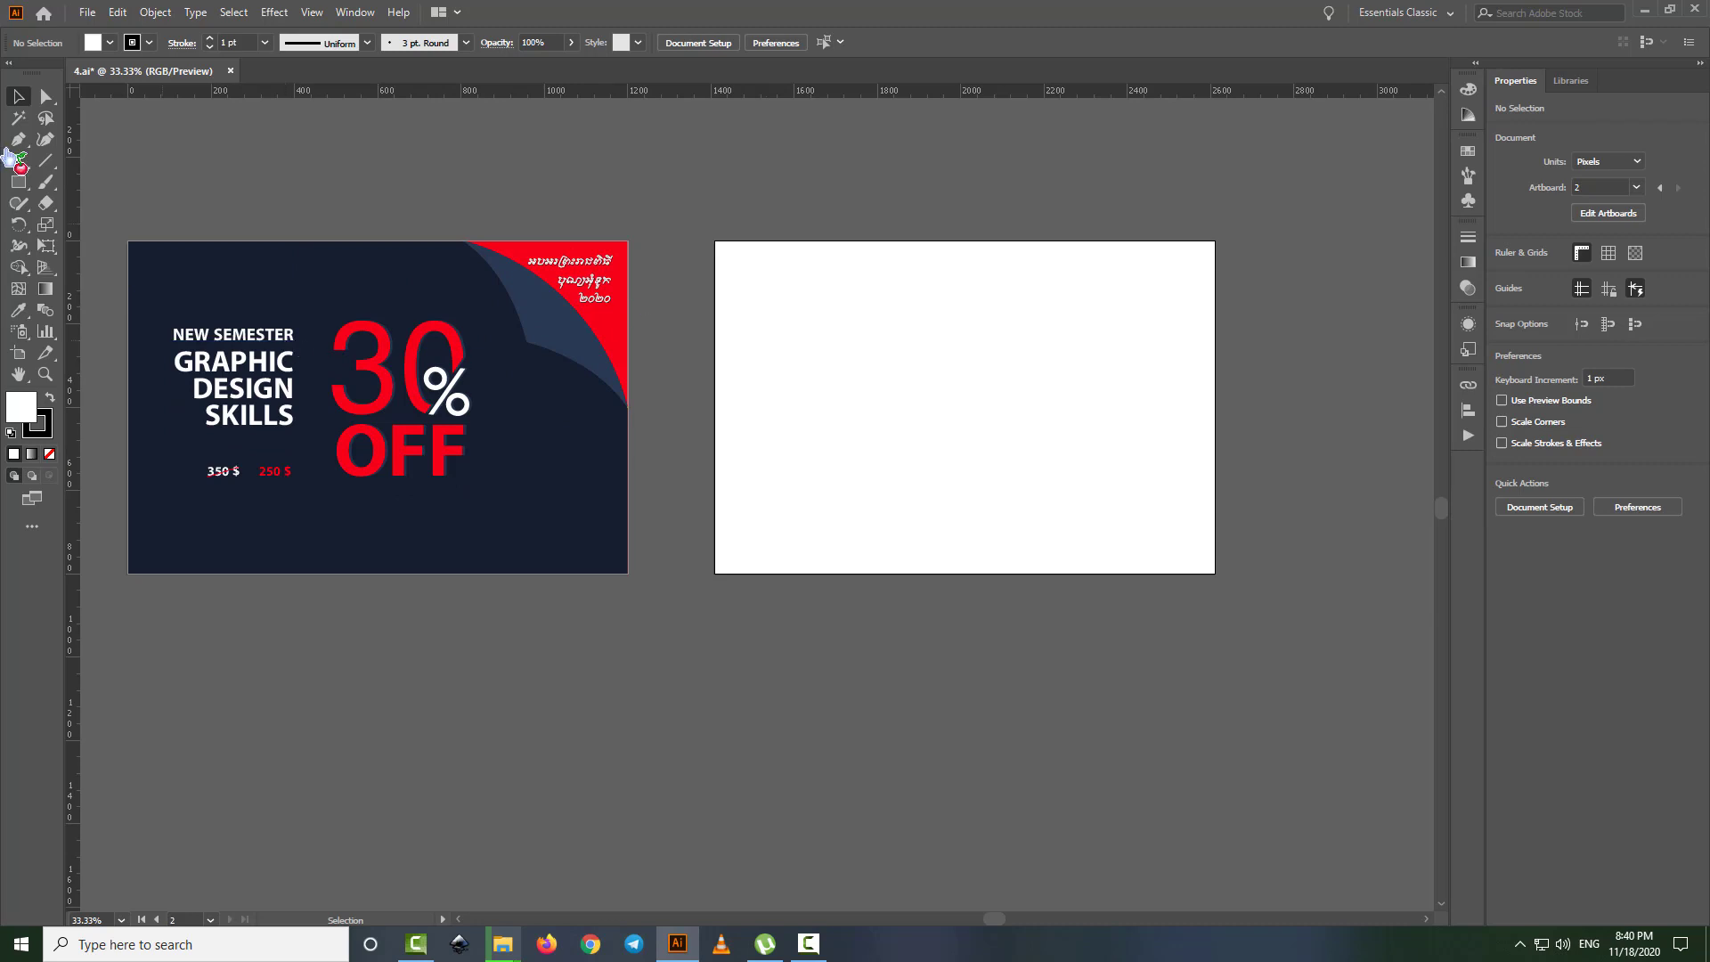
# - Create a 1200 × 800 px rectangle and move it onto the second artboard
pyautogui.click(17, 182)
pyautogui.click(964, 321)
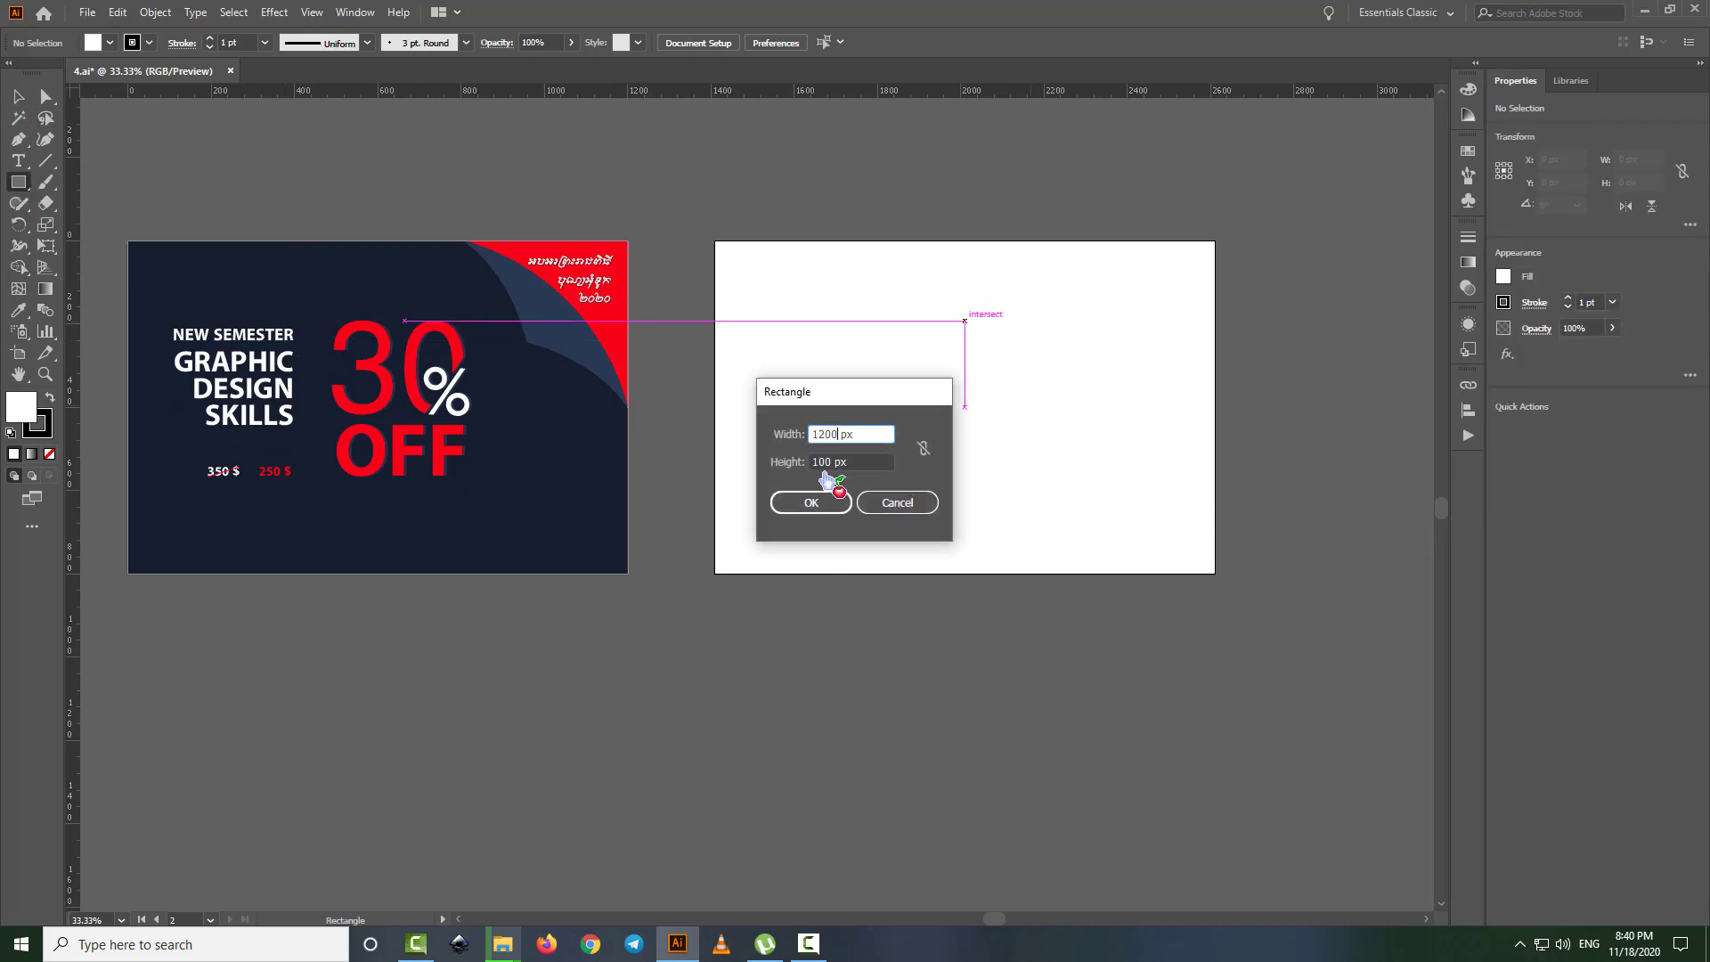
pyautogui.doubleClick(826, 462)
pyautogui.write('800')
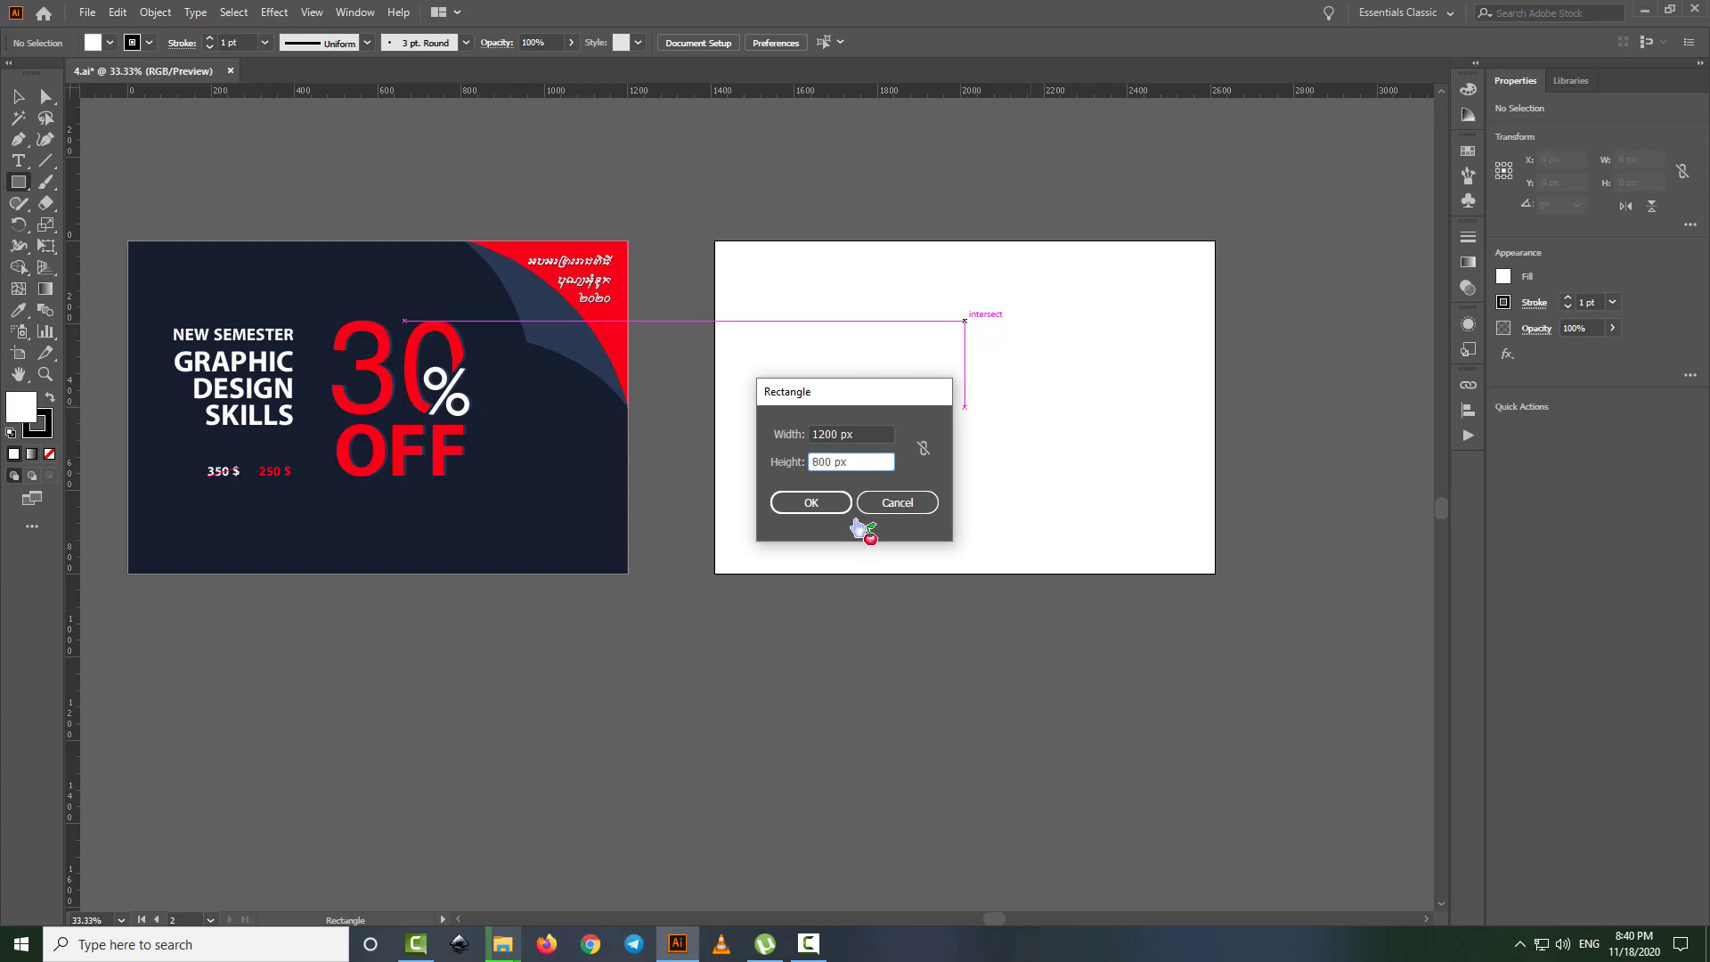
pyautogui.press('Return')
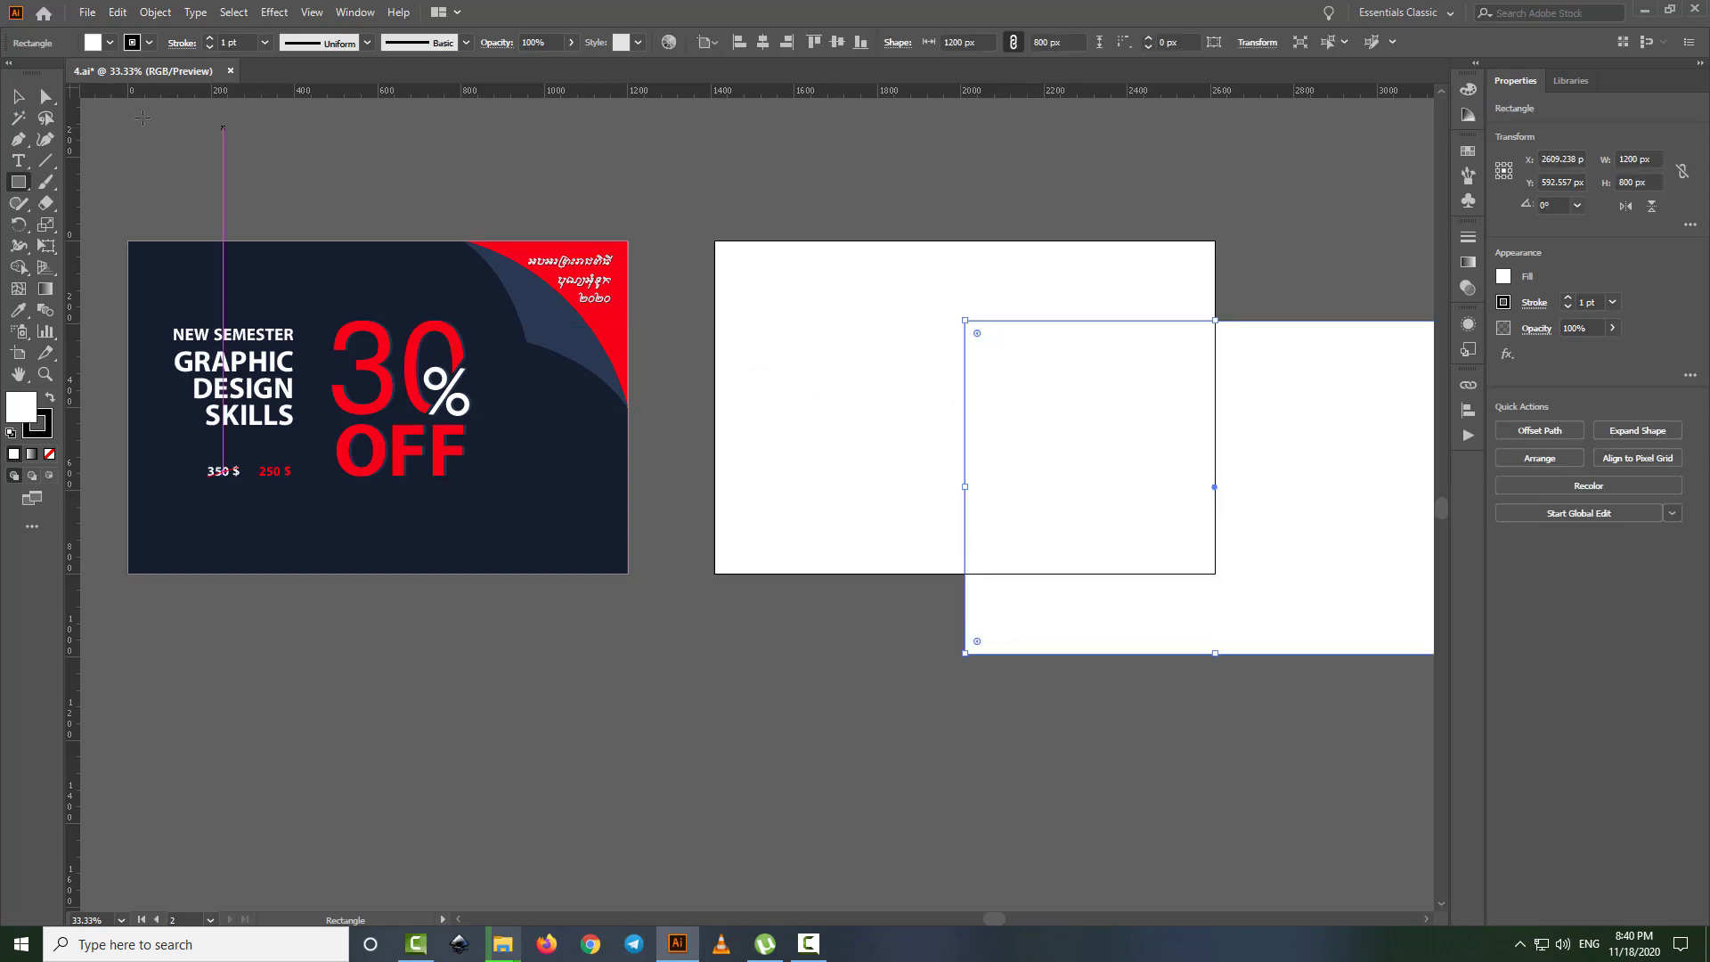
pyautogui.press('v')
pyautogui.moveTo(1274, 449); pyautogui.dragTo(1054, 363)
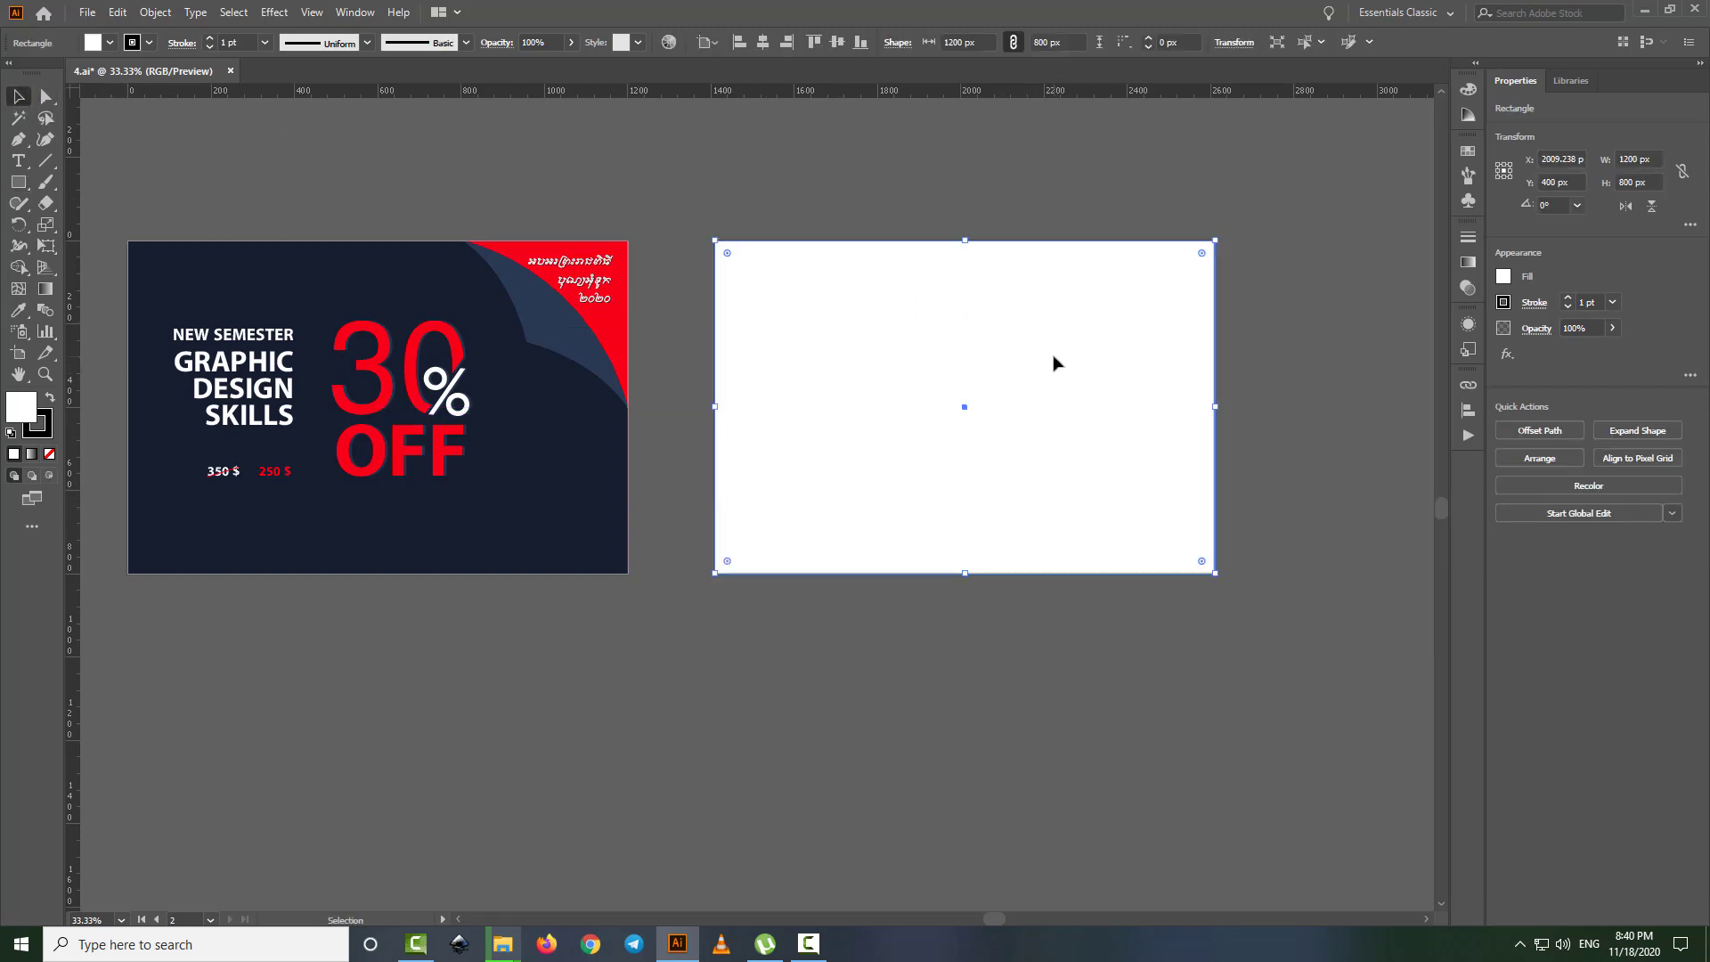
# - Fill the rectangle with the banner's navy, sampled with the Eyedropper
pyautogui.click(17, 309)
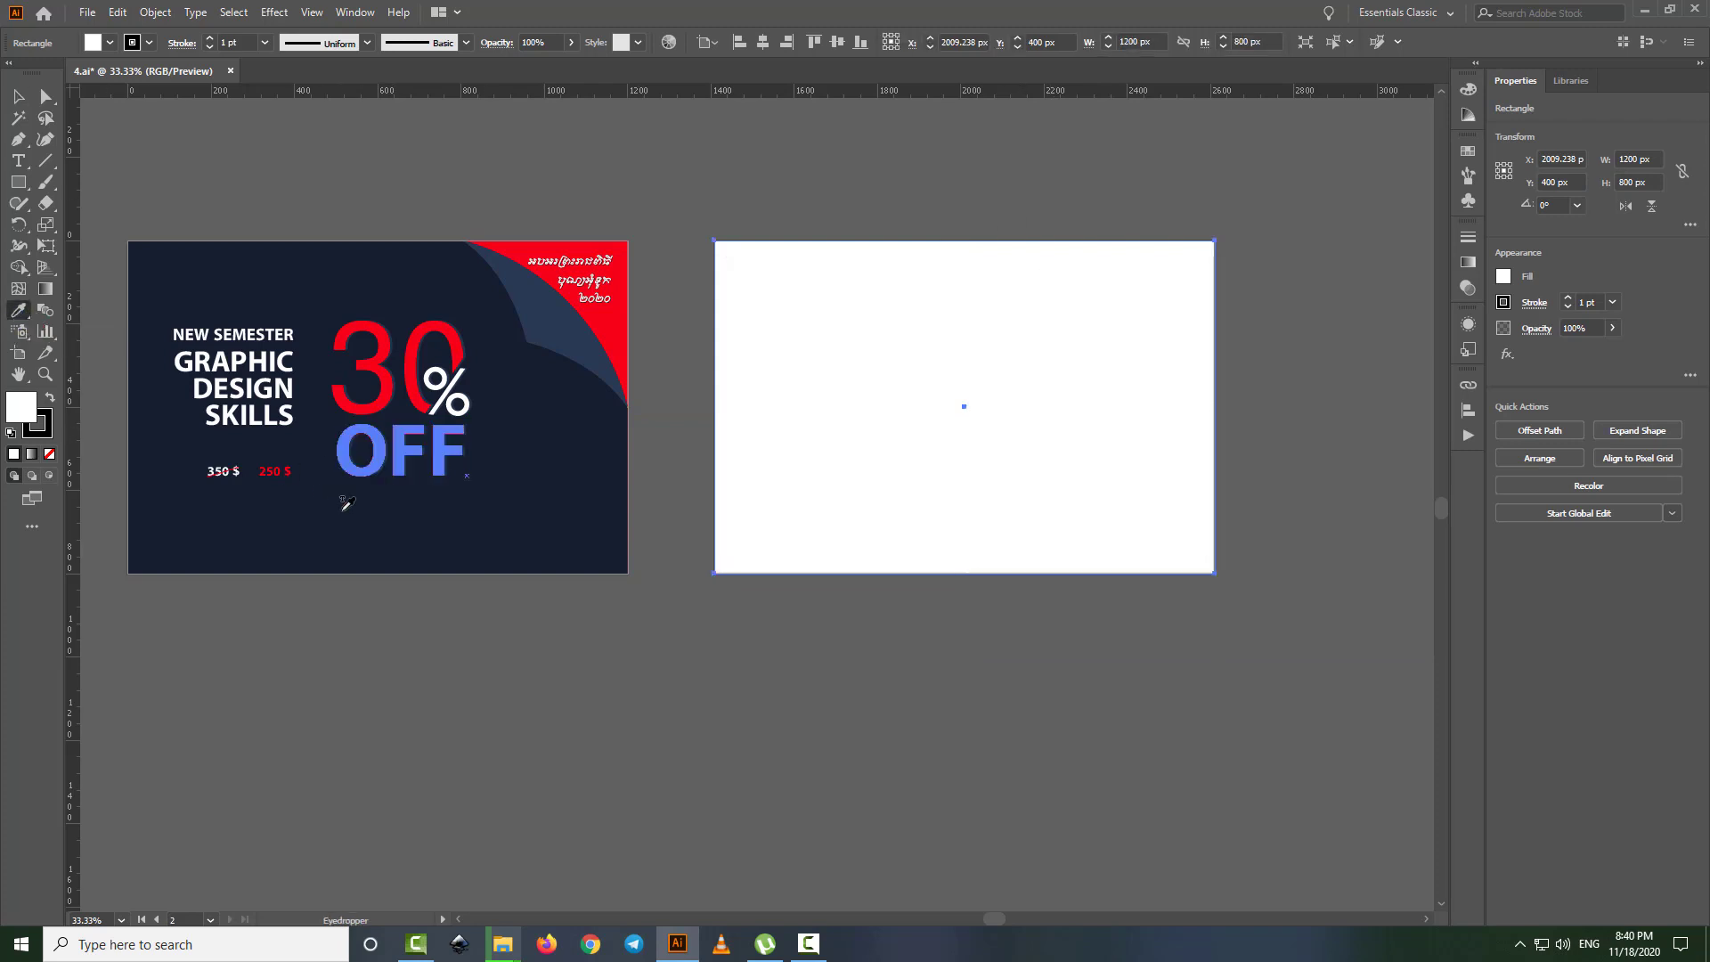
pyautogui.click(168, 234)
pyautogui.click(17, 96)
pyautogui.click(606, 187)
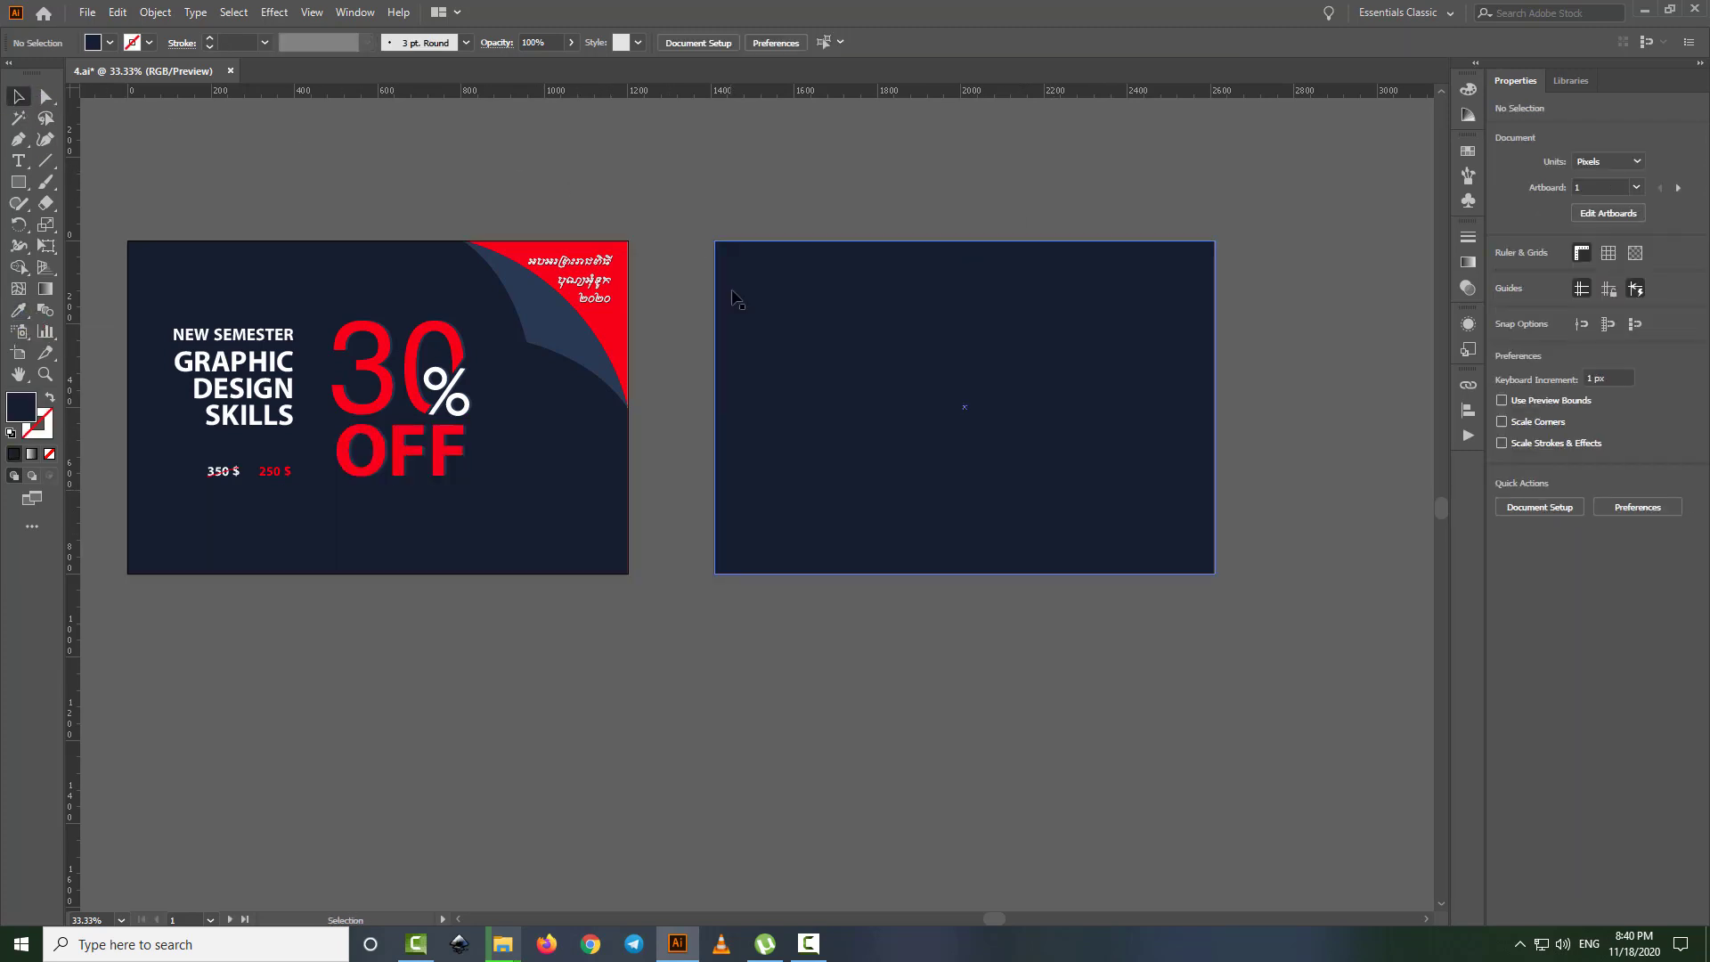
pyautogui.hotkey('ctrl', '0')
pyautogui.hotkey('ctrl', 'alt', '0')
pyautogui.click(834, 324)
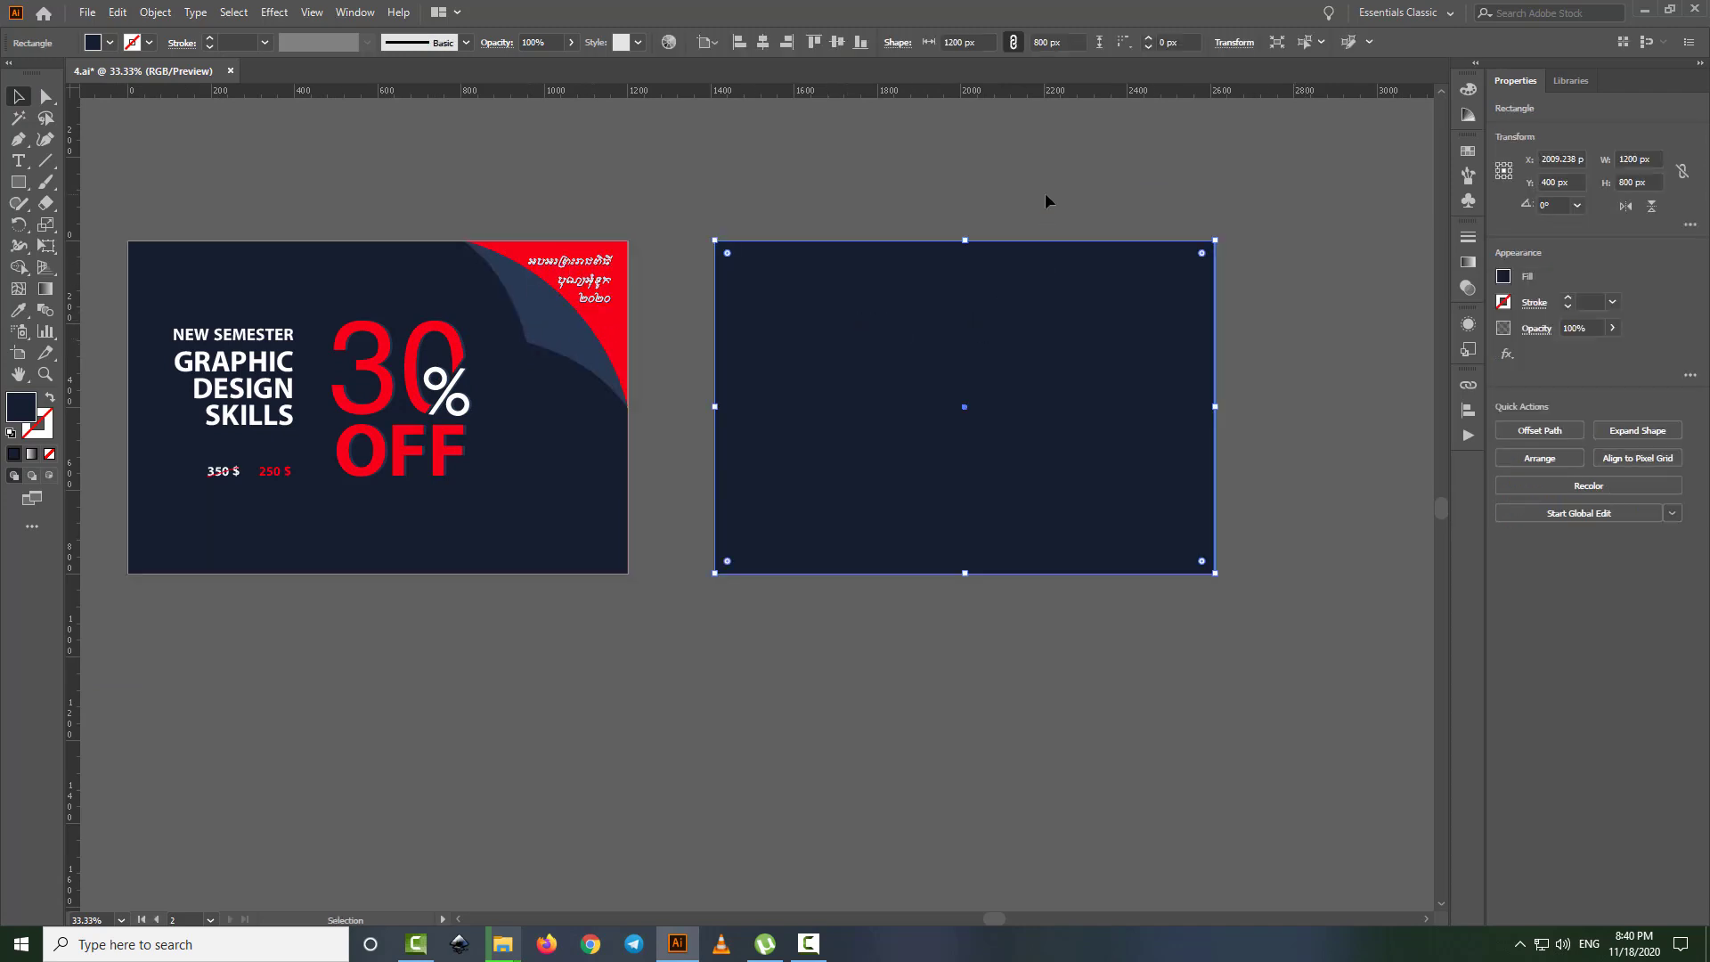
# - Make a red copy of the rectangle and stack the navy one back on top
pyautogui.scroll(-1, 937, 335)
pyautogui.moveTo(953, 308); pyautogui.dragTo(992, 687)
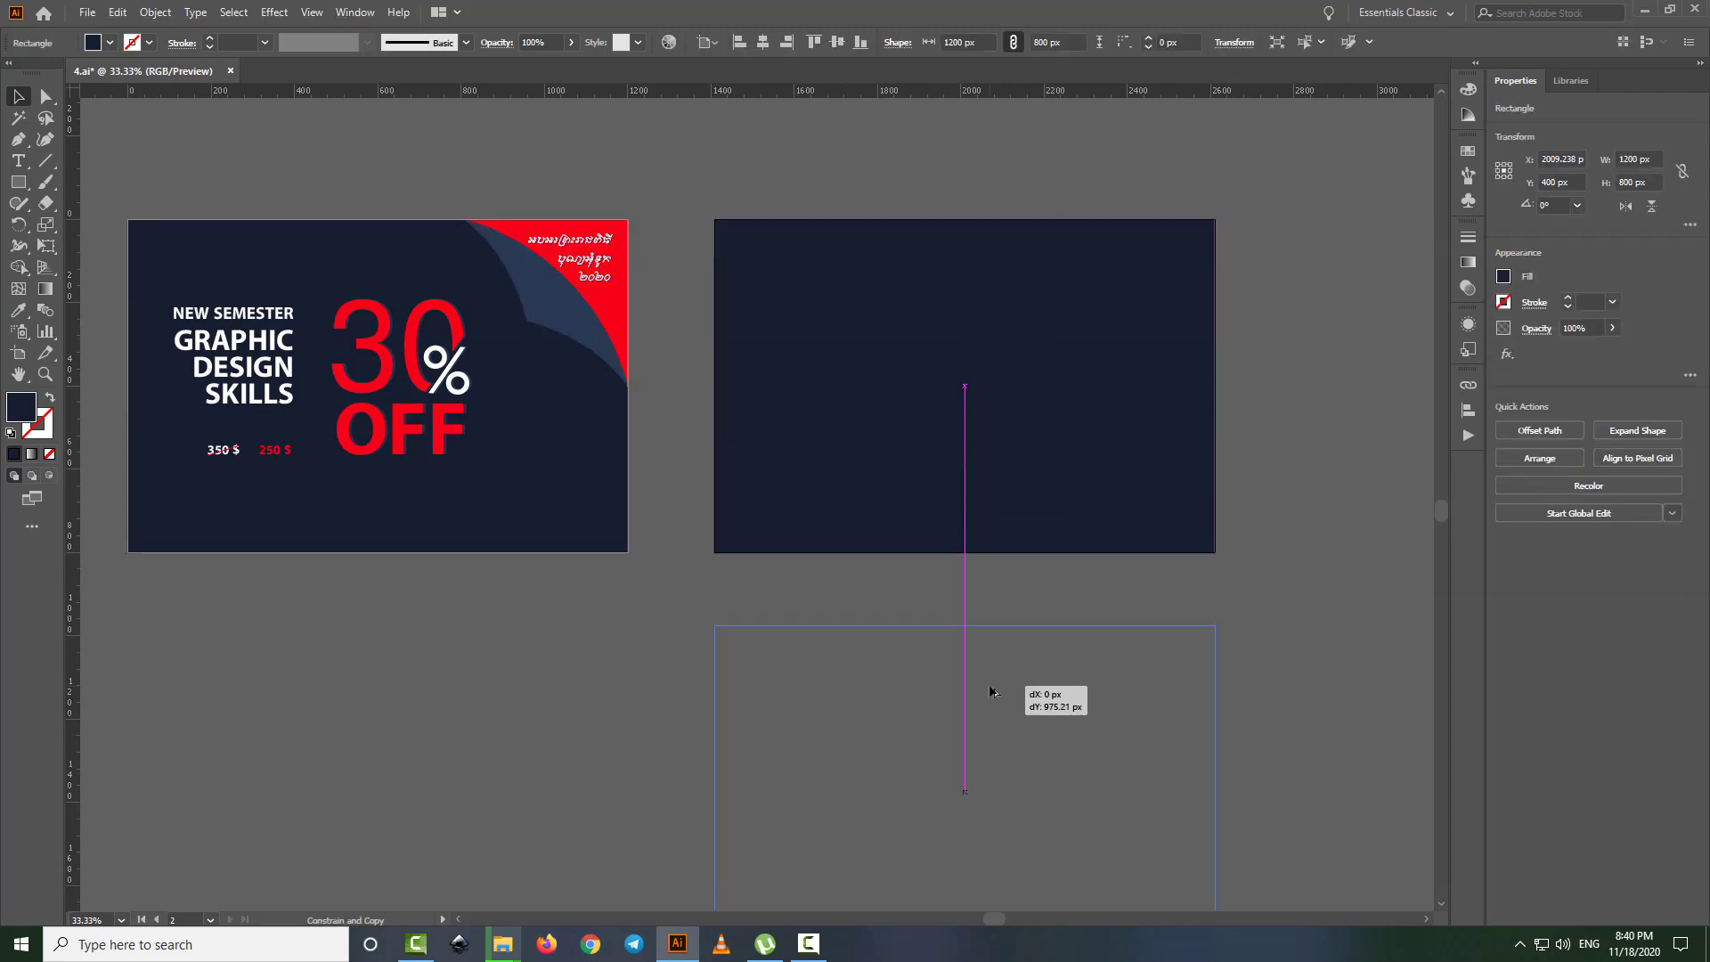
pyautogui.click(18, 310)
pyautogui.click(563, 225)
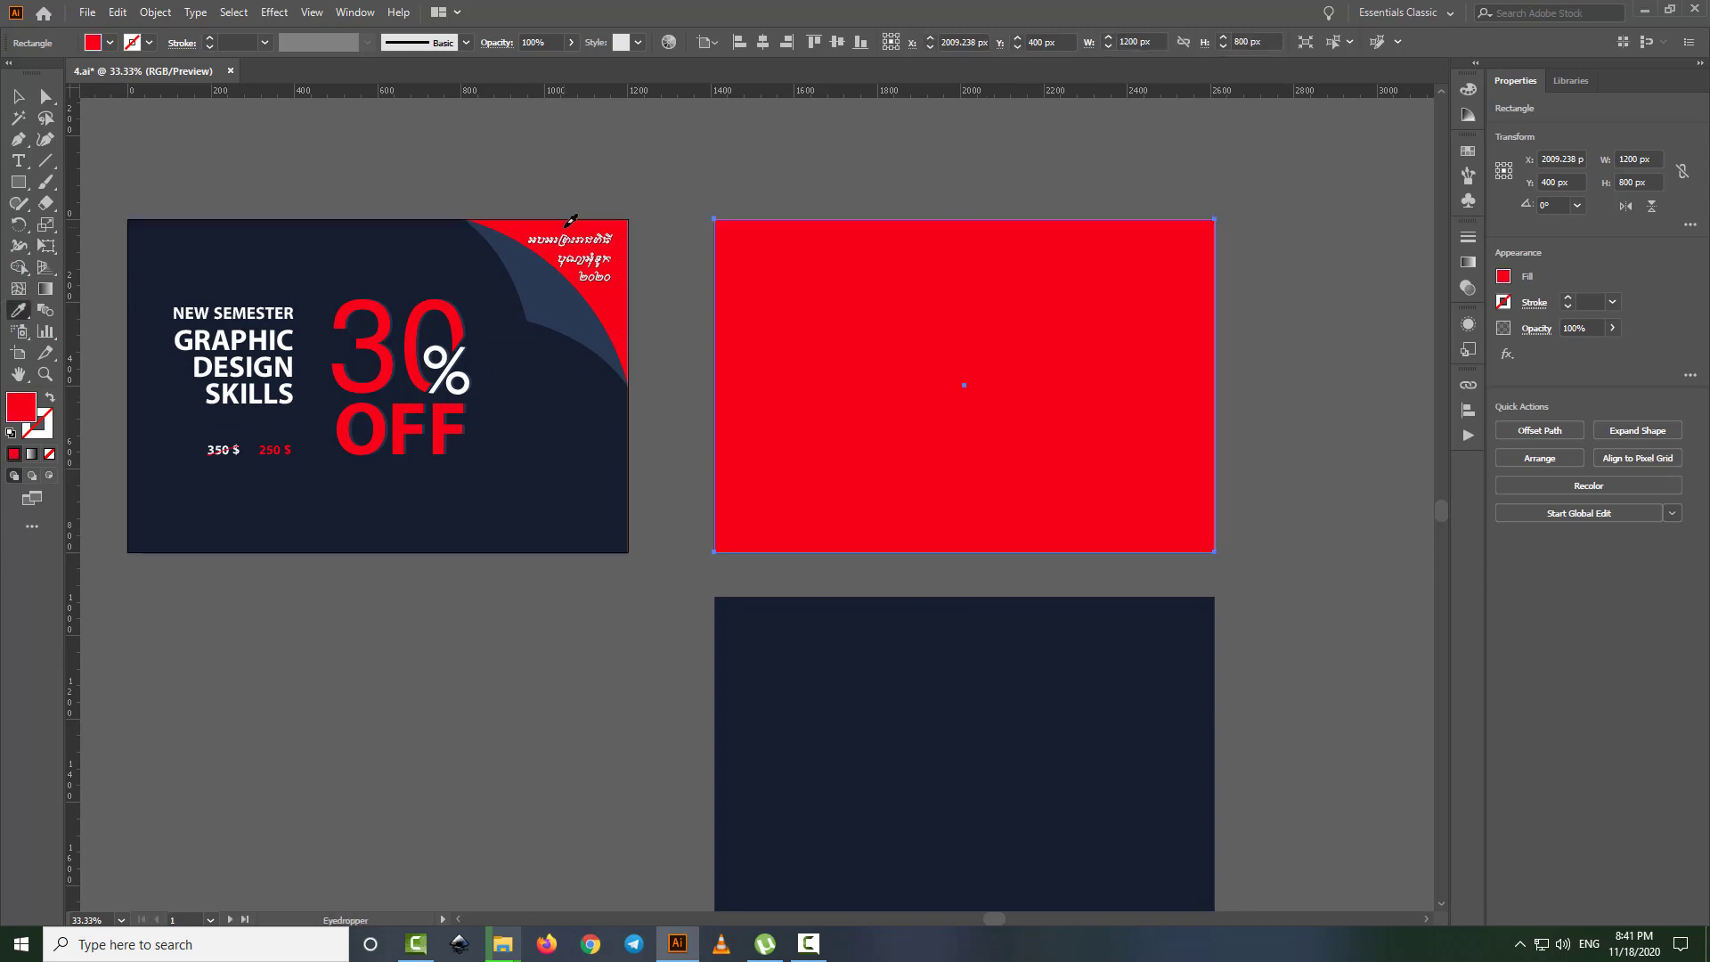
pyautogui.press('v')
pyautogui.moveTo(933, 642); pyautogui.dragTo(927, 317)
pyautogui.click(927, 213)
pyautogui.hscroll(1, 929, 214)
# - Draw a circle from the artboard centre with the Ellipse tool and fill it white
pyautogui.press('l')
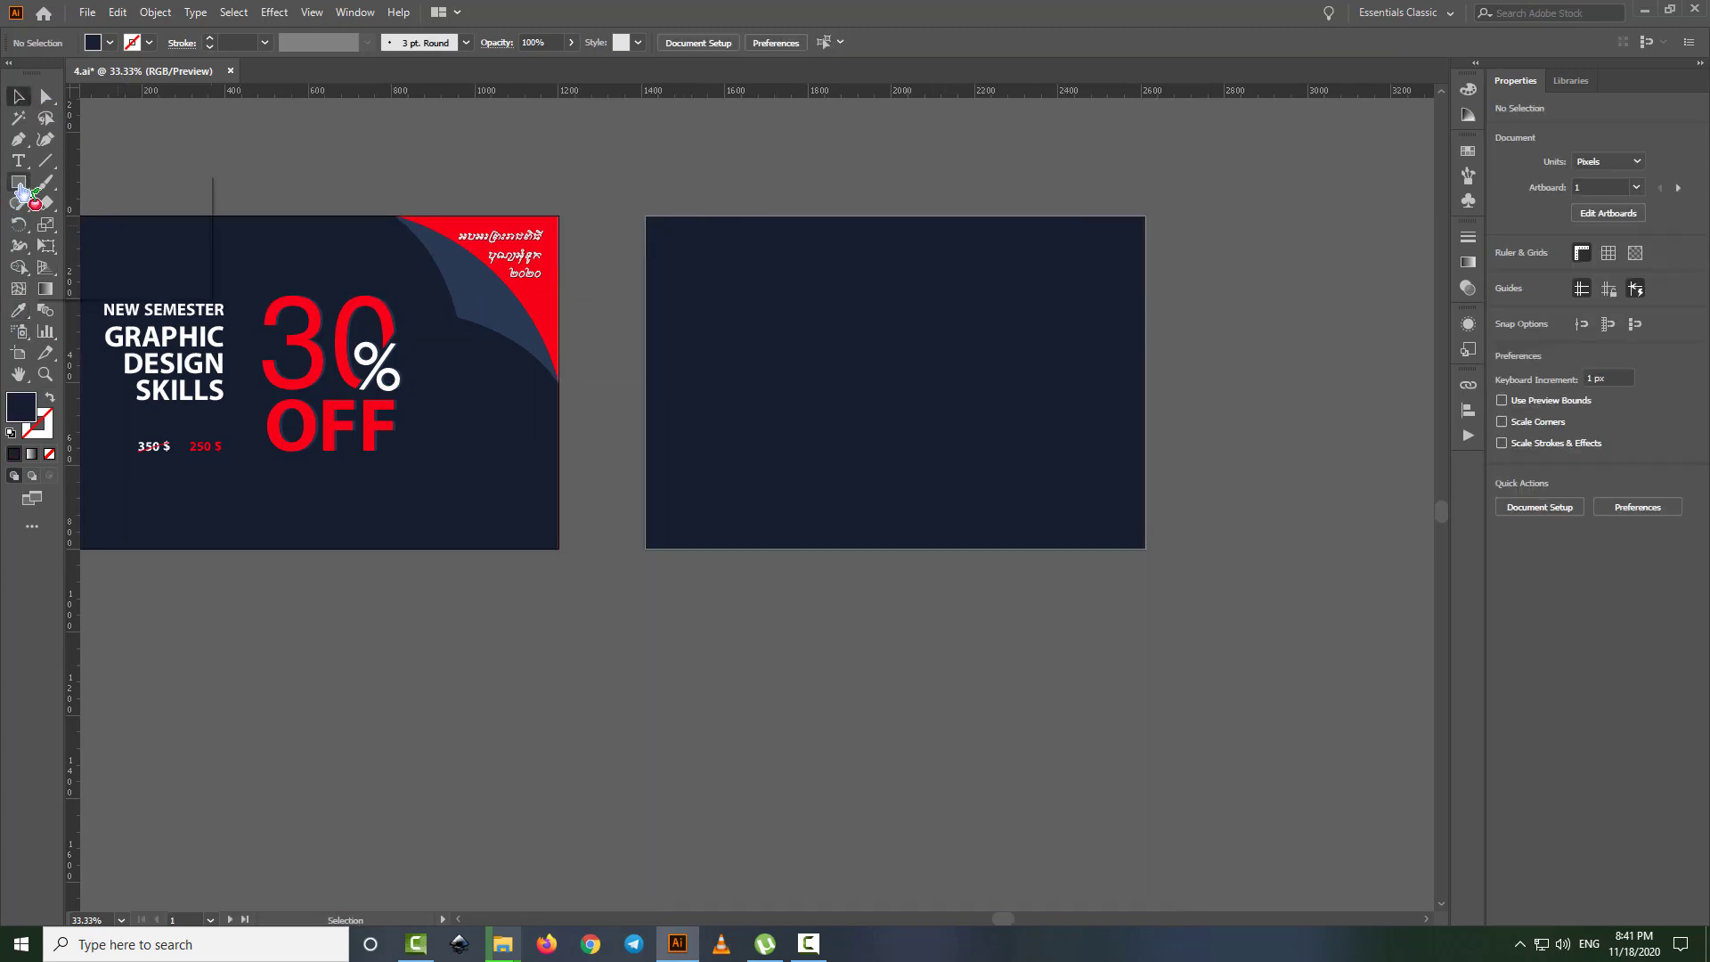
pyautogui.moveTo(933, 409); pyautogui.dragTo(1020, 553)
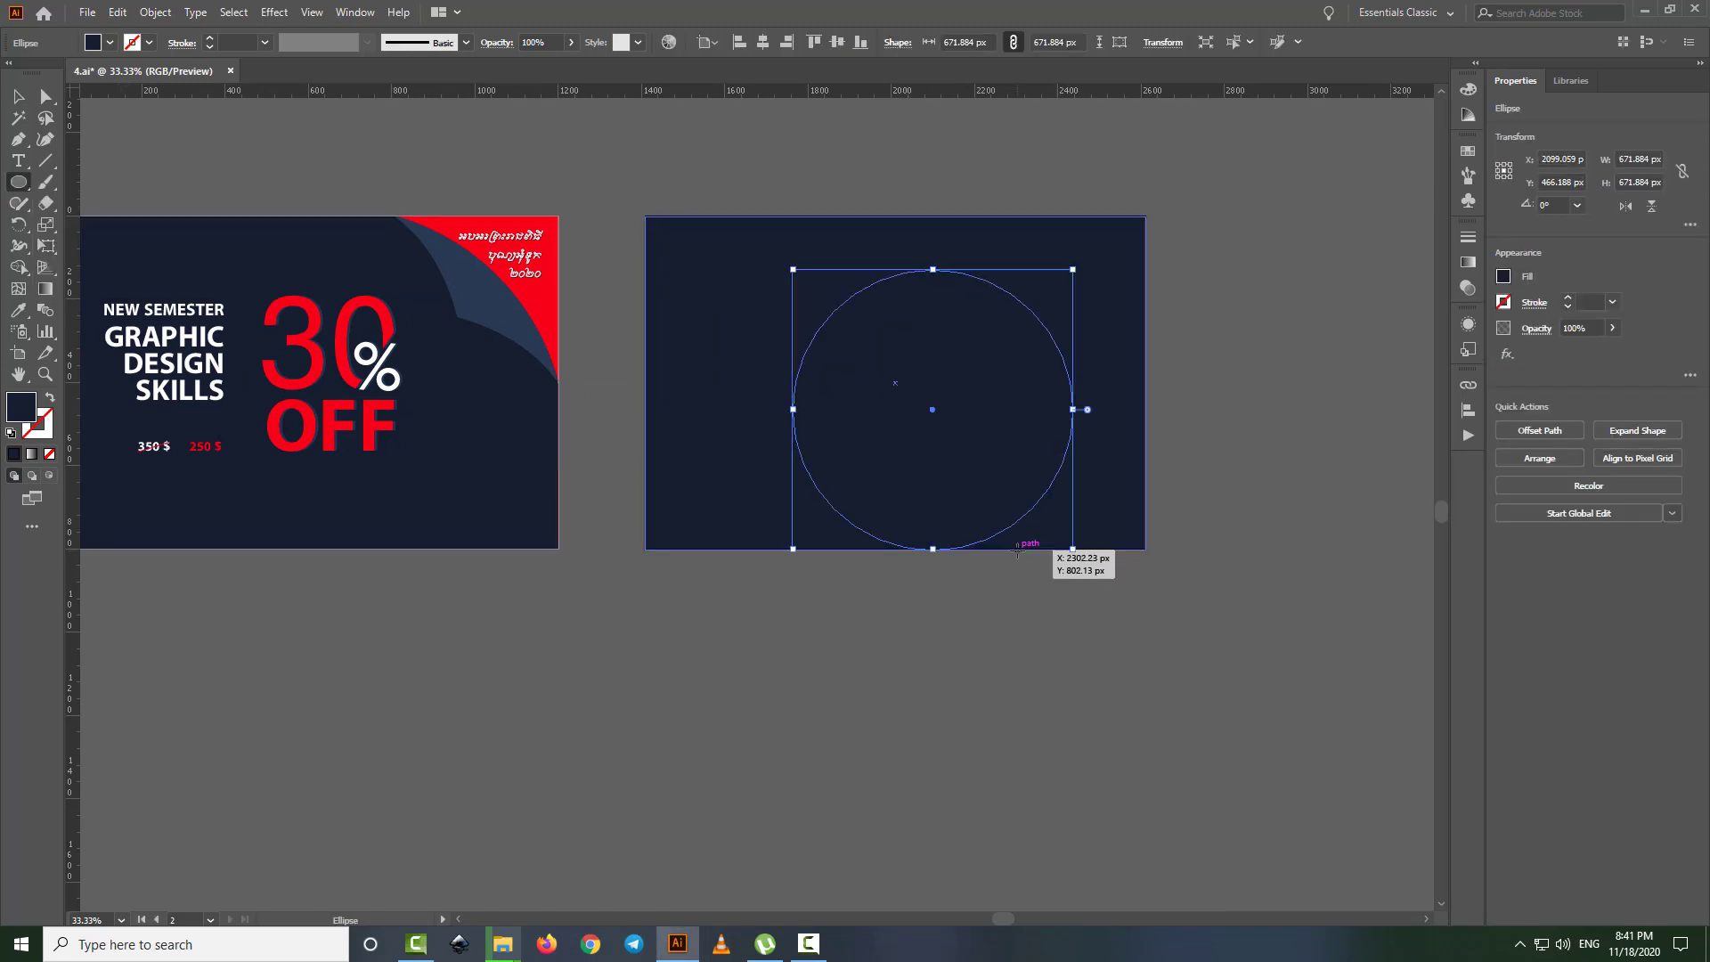
pyautogui.click(109, 42)
pyautogui.click(38, 73)
pyautogui.press('Escape')
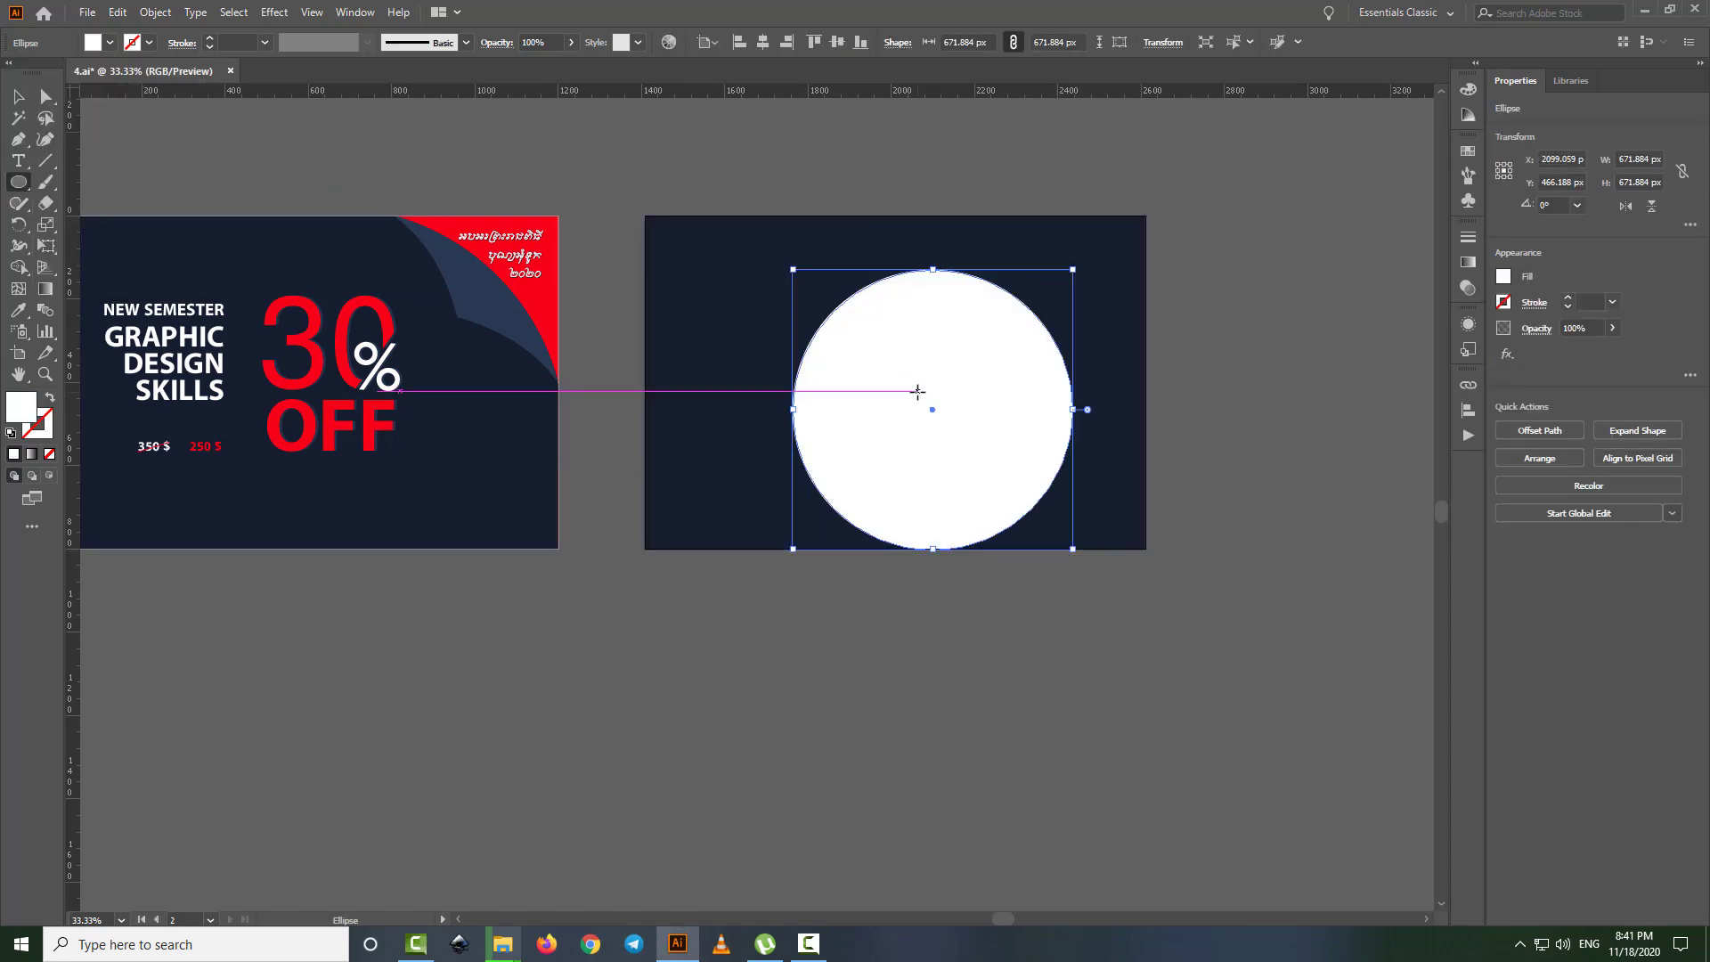
# - Move the white circle up and right and enlarge it to about 836 px
pyautogui.click(18, 98)
pyautogui.moveTo(915, 369); pyautogui.dragTo(987, 315)
pyautogui.moveTo(870, 496); pyautogui.dragTo(784, 558)
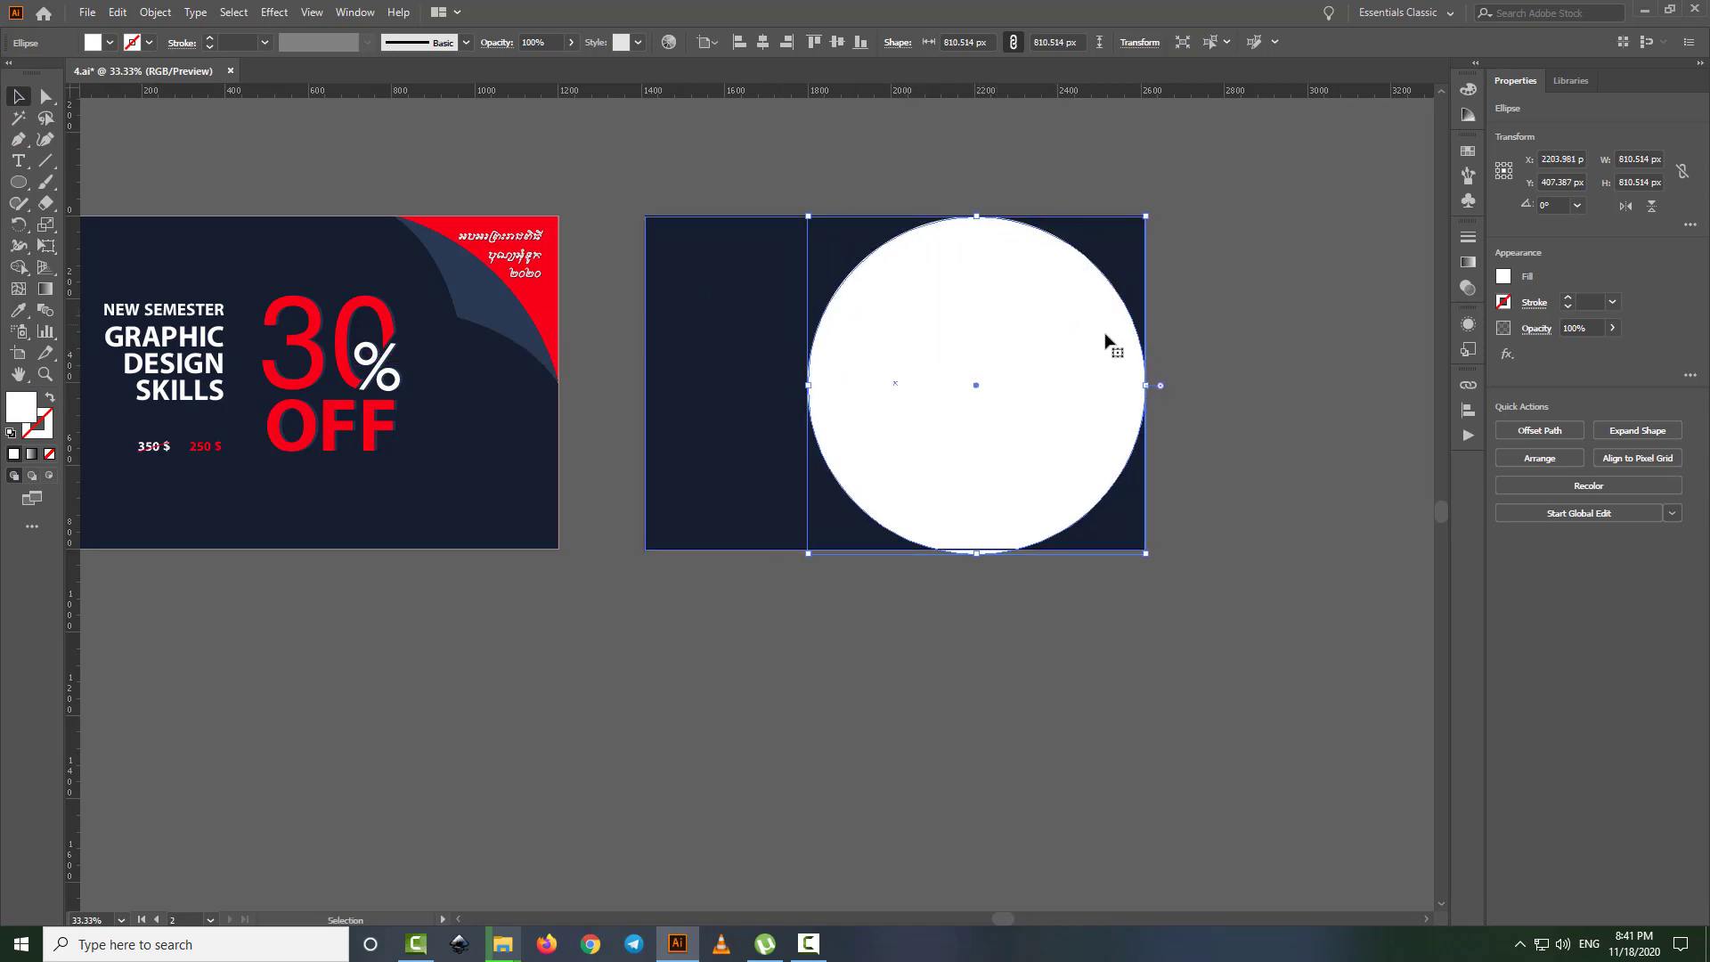
pyautogui.moveTo(1068, 357); pyautogui.dragTo(1040, 368)
pyautogui.moveTo(1119, 225); pyautogui.dragTo(1130, 214)
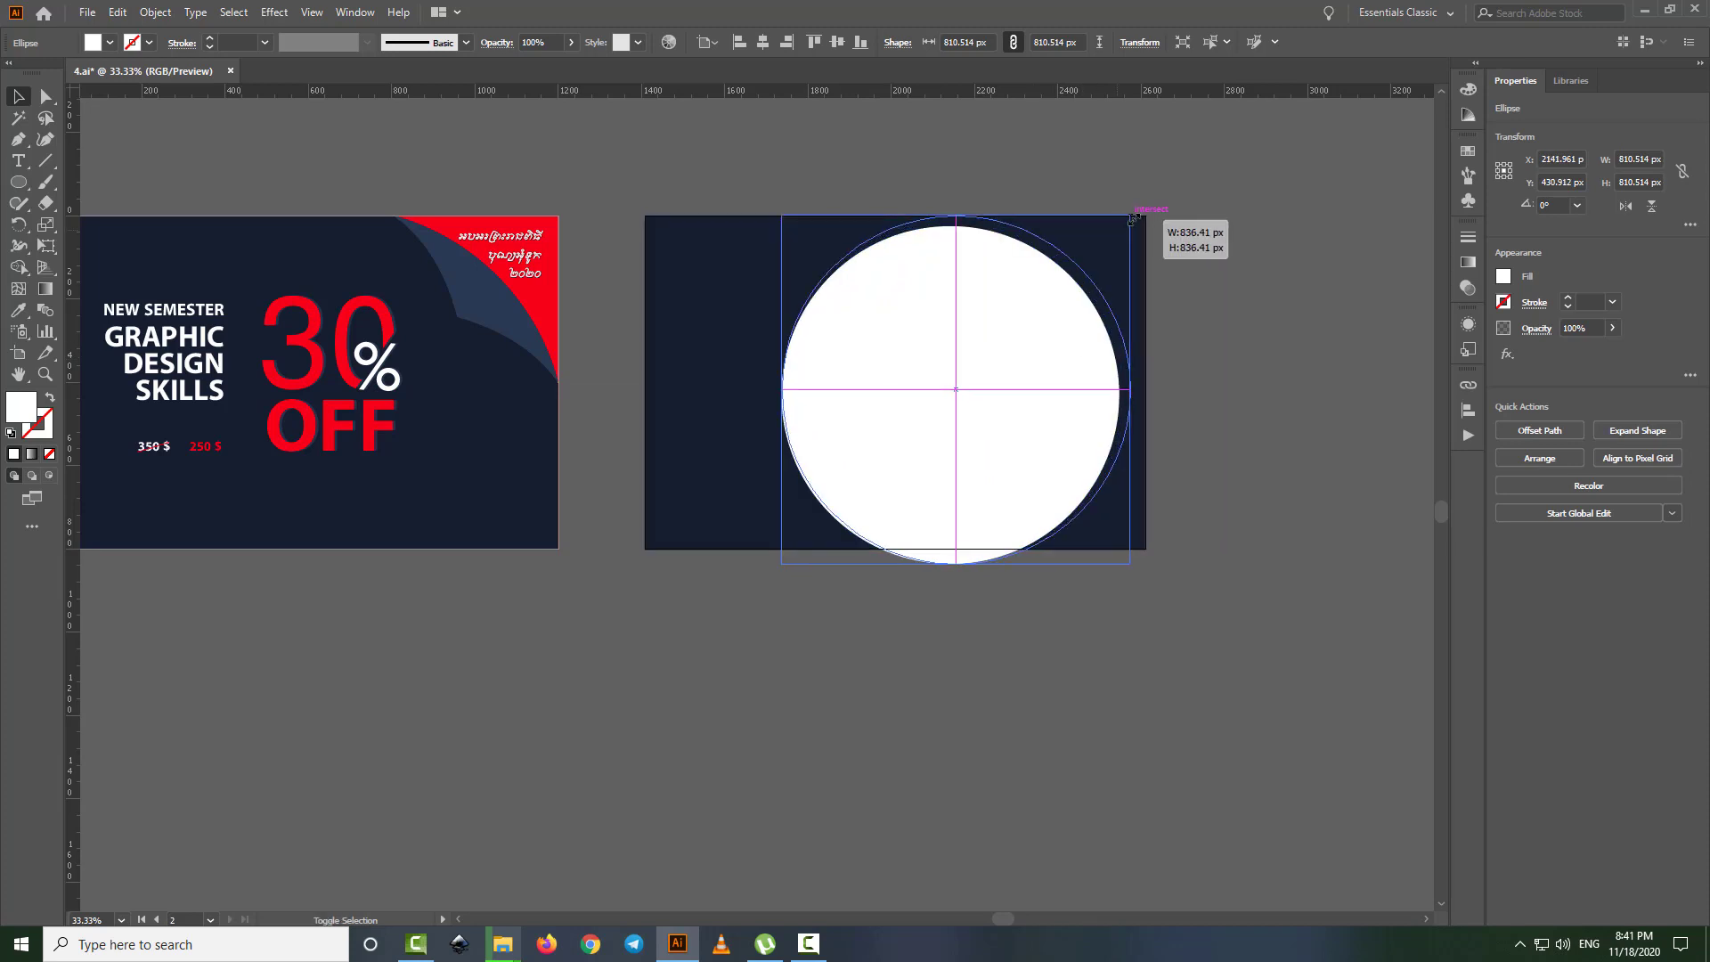
pyautogui.scroll(1, 1152, 372)
pyautogui.moveTo(986, 462); pyautogui.dragTo(1007, 462)
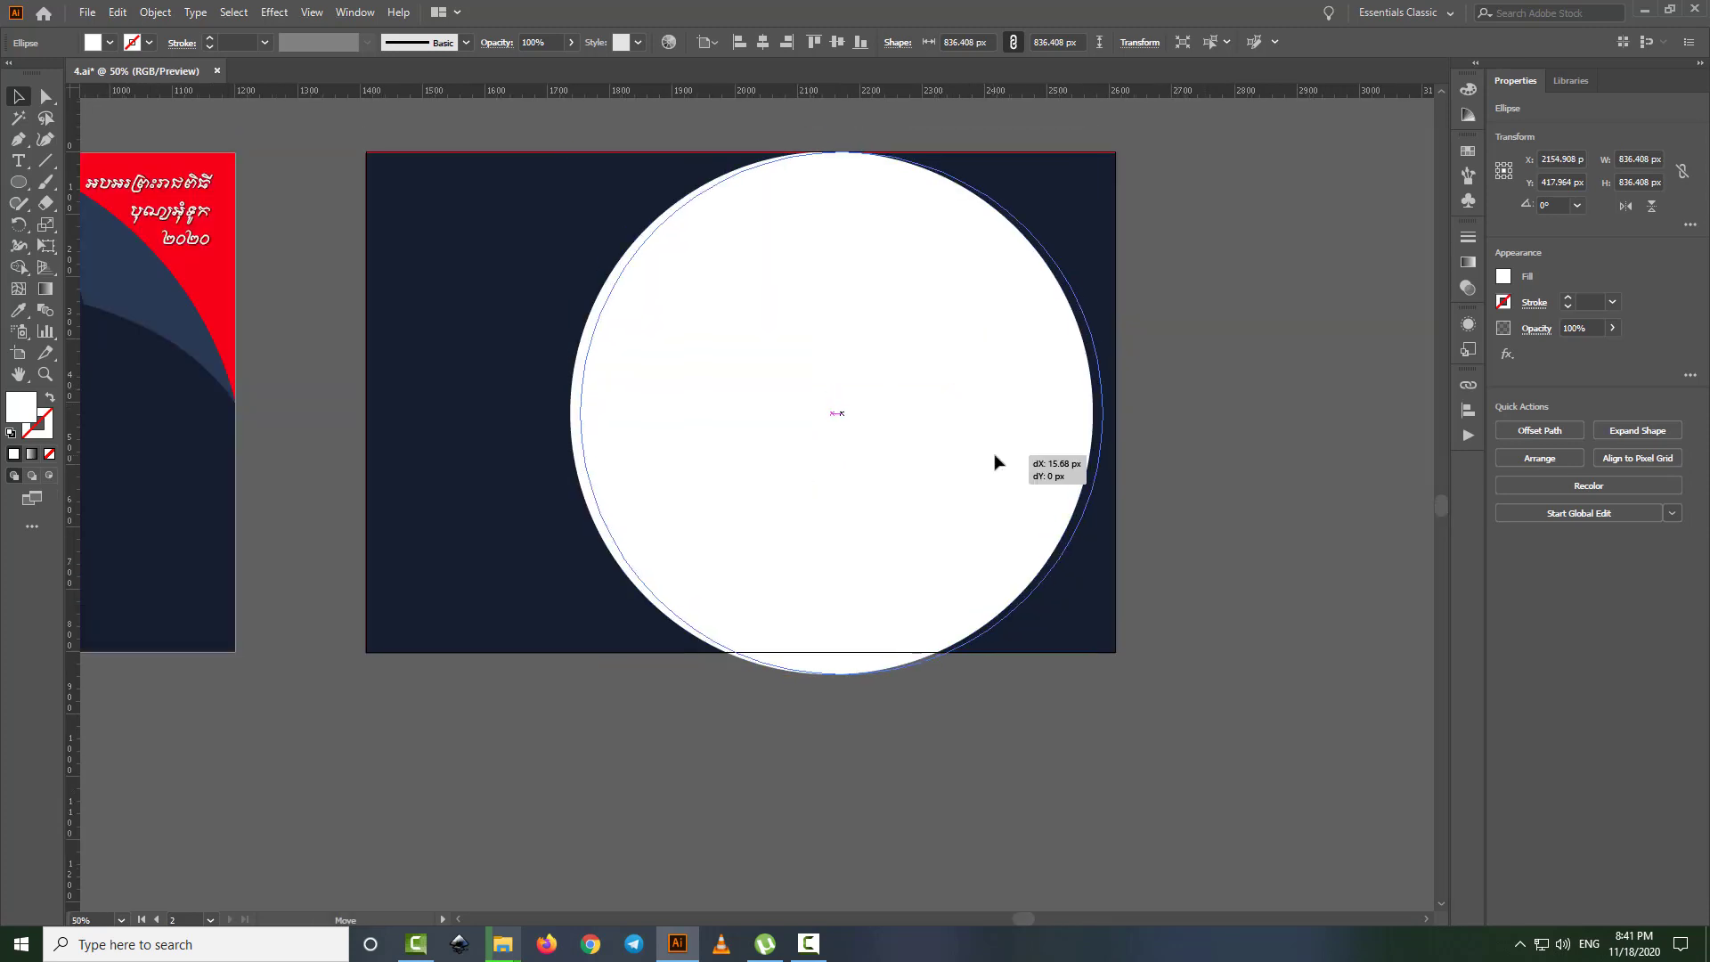
# - Select the navy background rectangle and adjust its position on the artboard
pyautogui.click(457, 320)
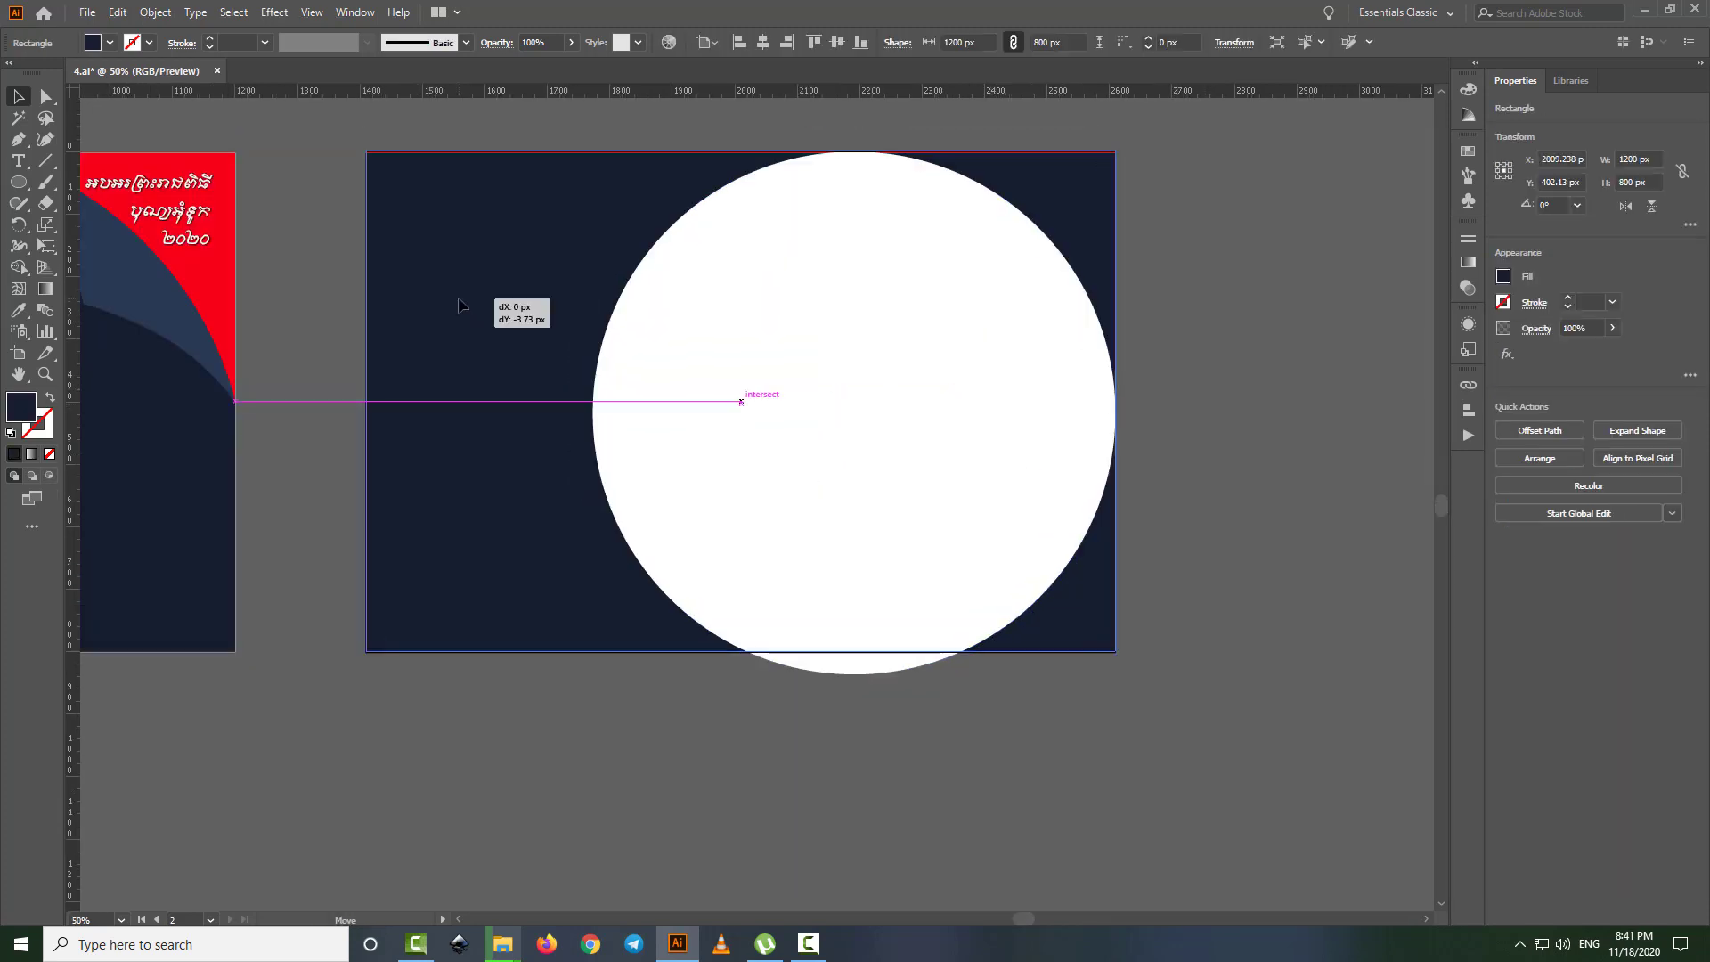
pyautogui.click(1163, 265)
pyautogui.scroll(1, 1185, 269)
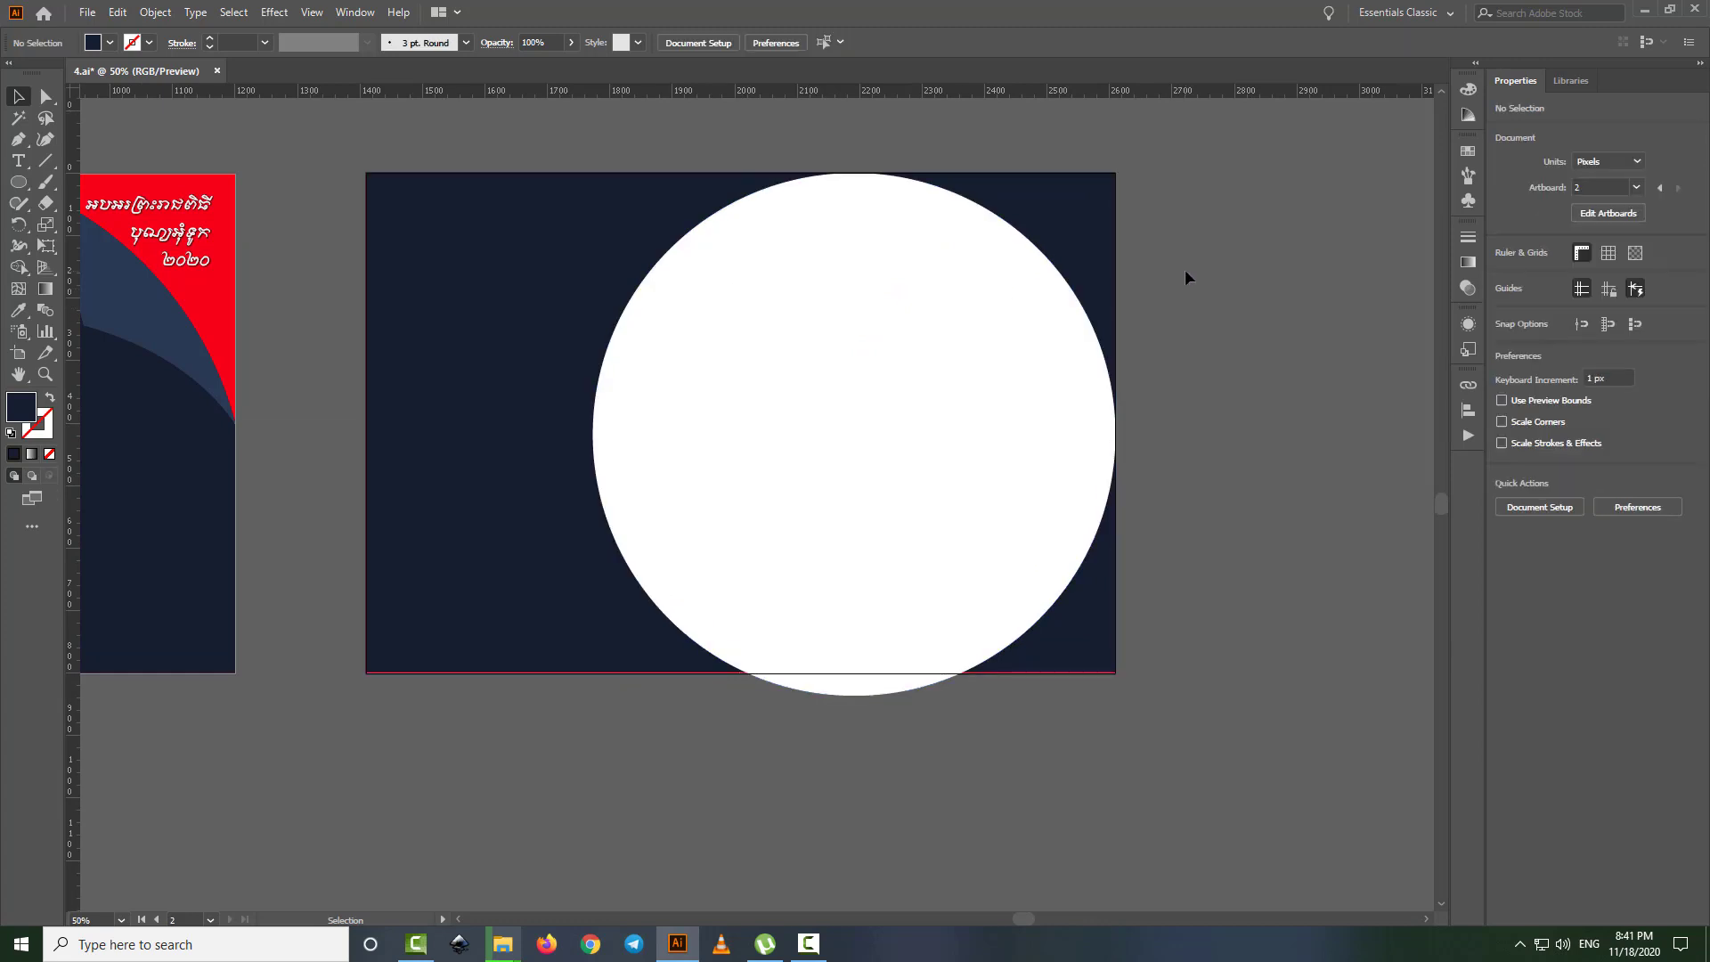
pyautogui.click(456, 338)
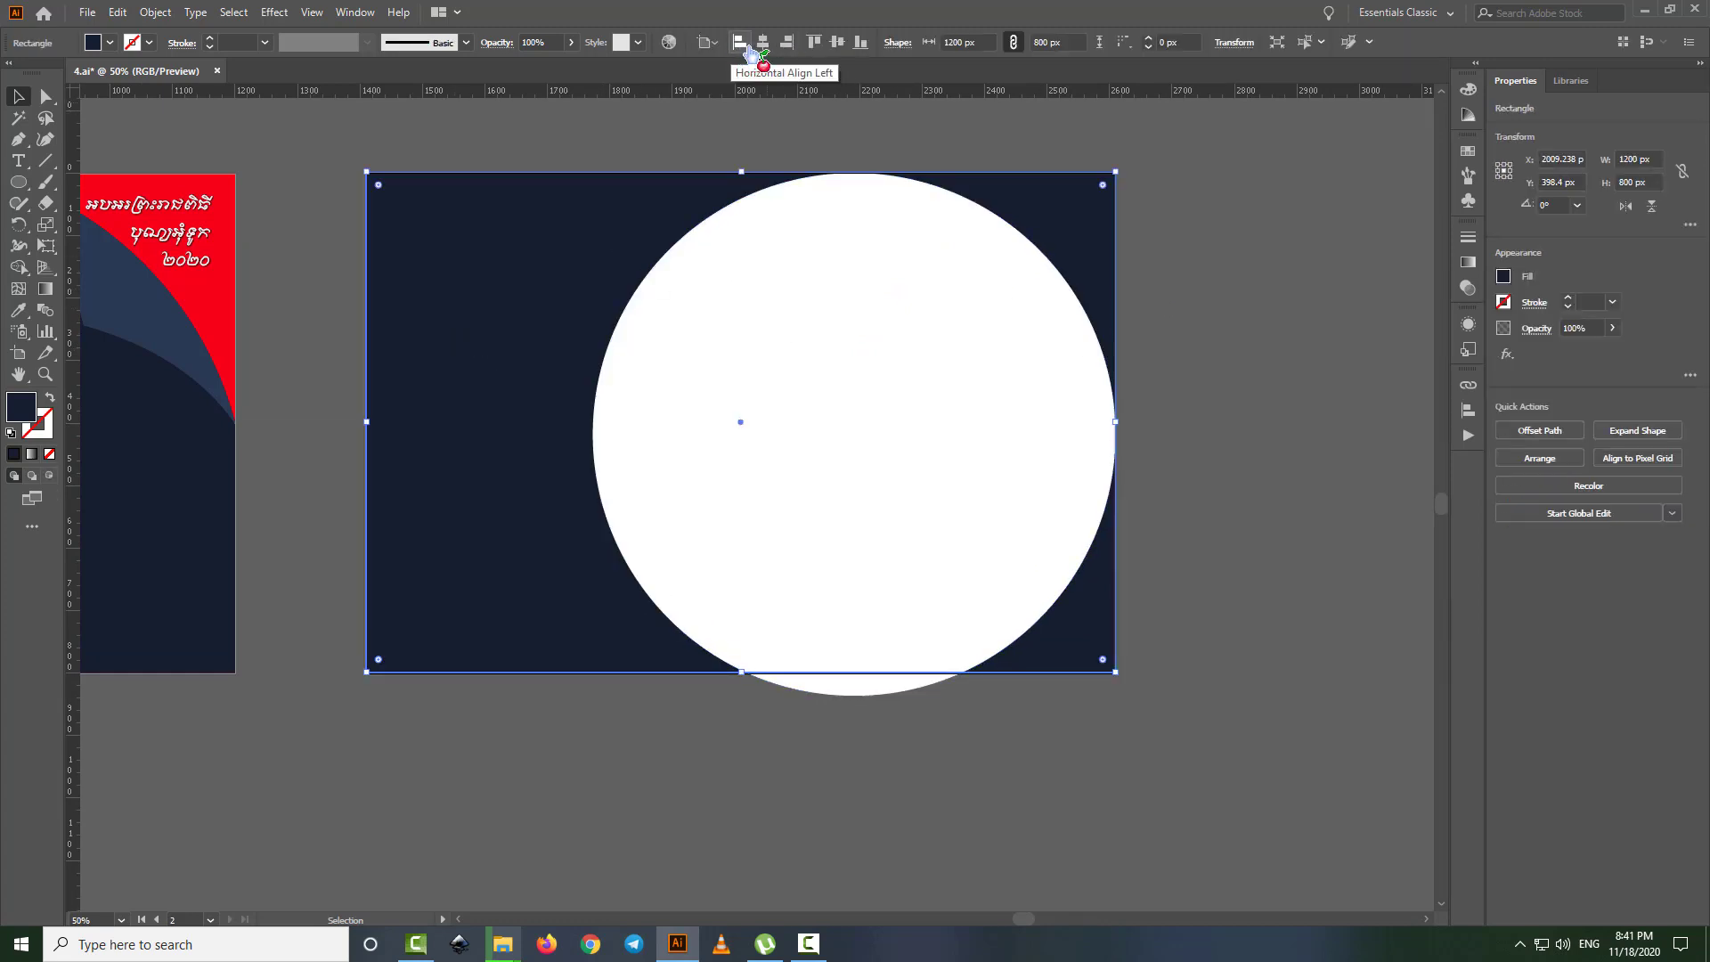
pyautogui.click(684, 142)
pyautogui.click(667, 258)
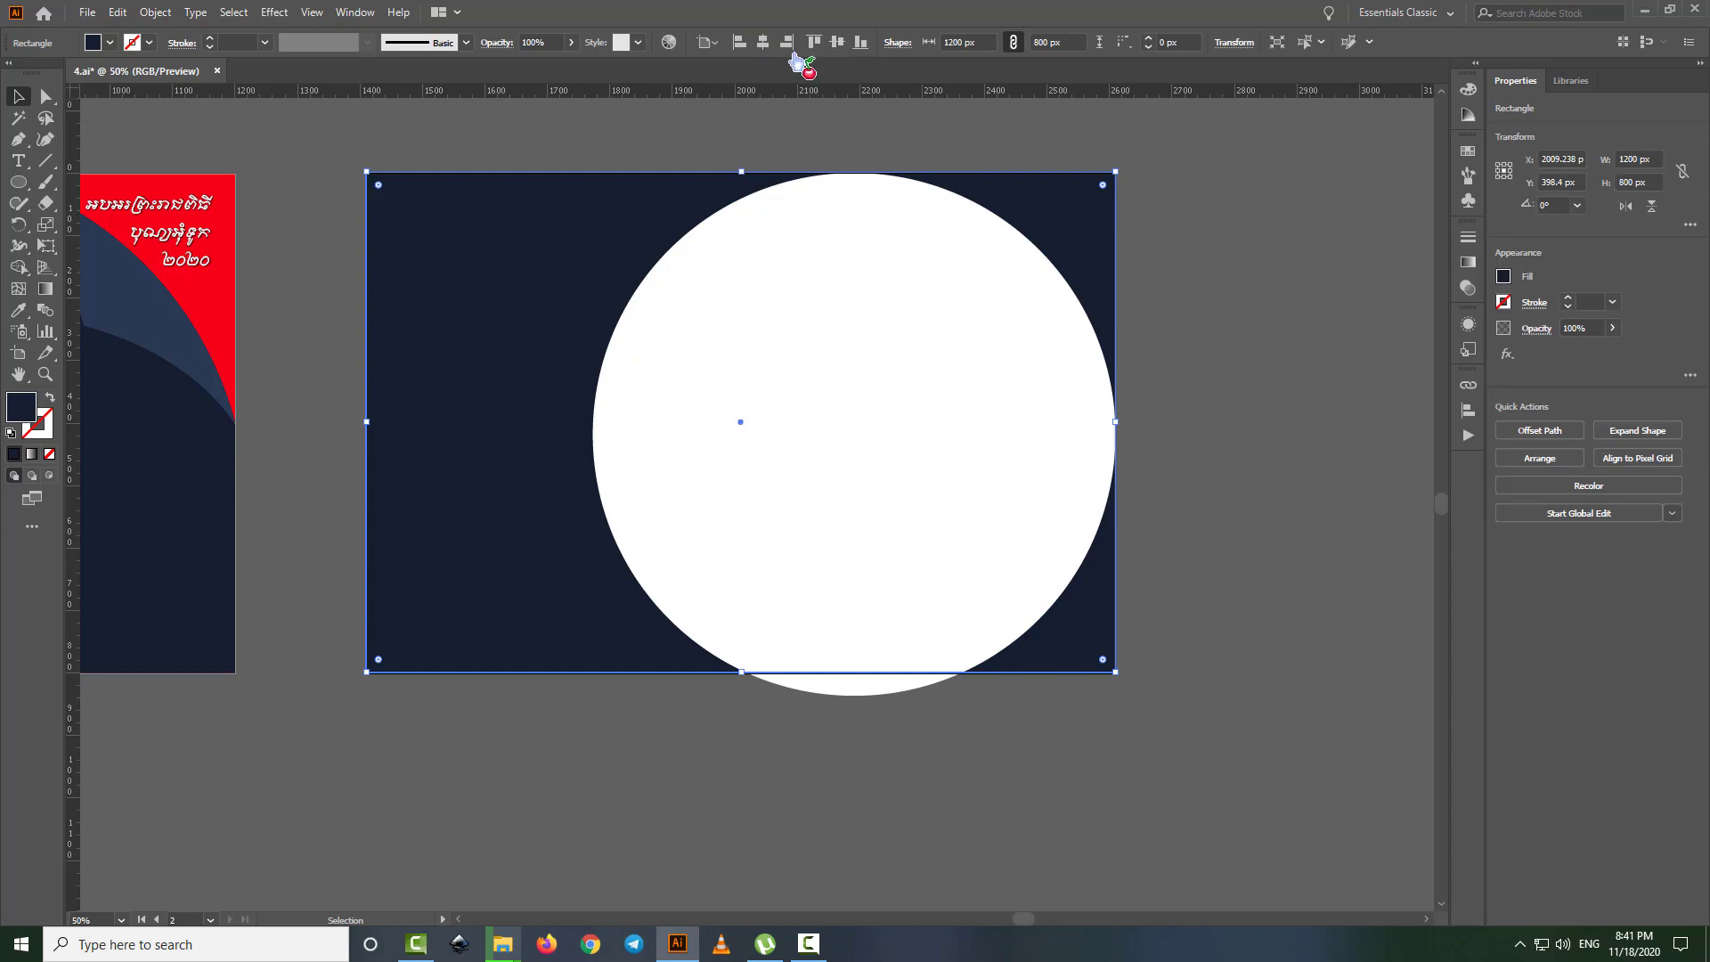
pyautogui.click(1152, 477)
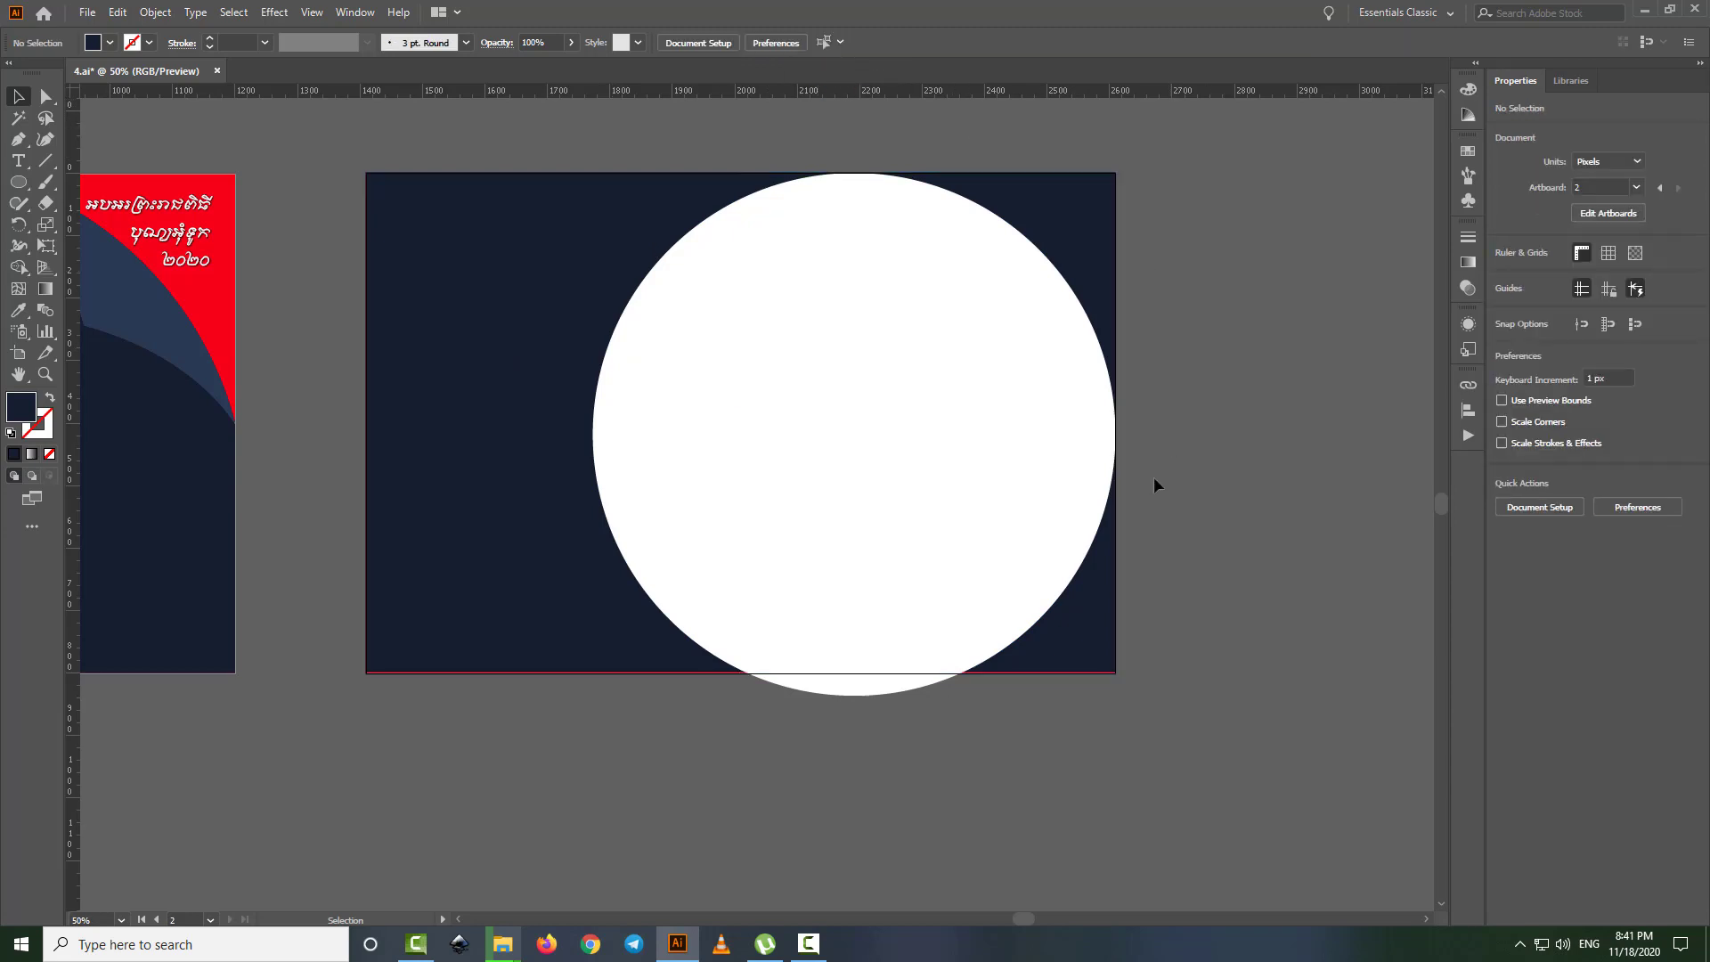
pyautogui.moveTo(430, 622); pyautogui.dragTo(430, 624)
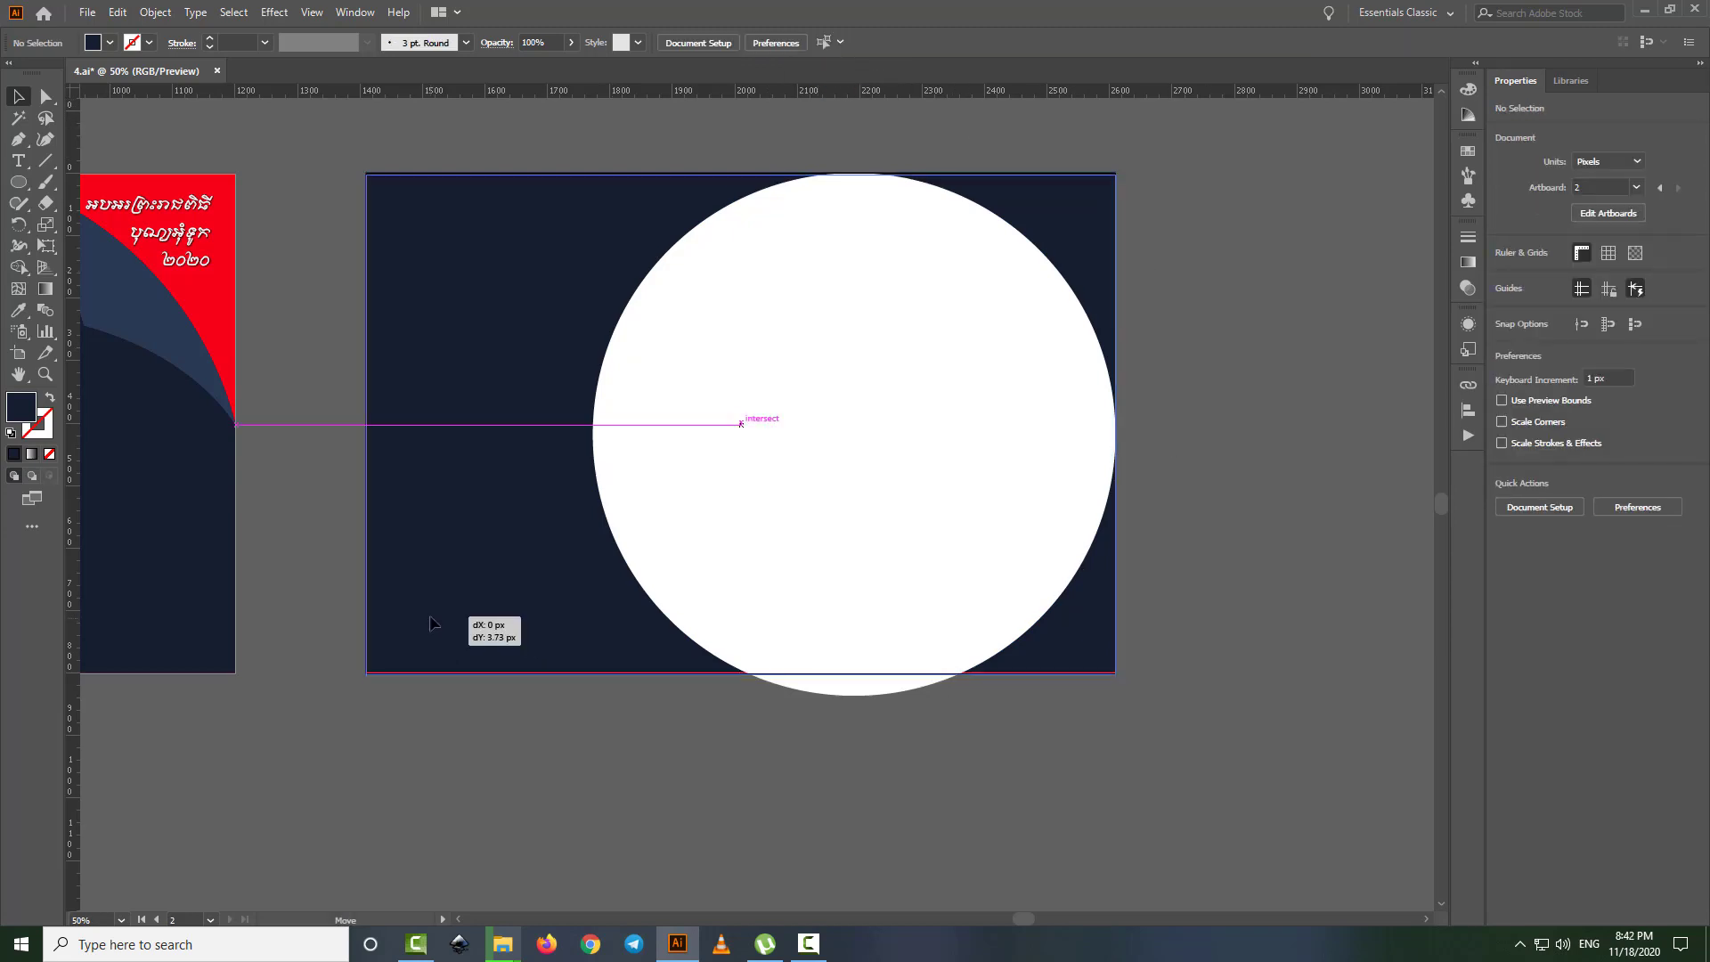
# - Undo the shift and centre the navy background vertically on the artboard
pyautogui.click(1157, 420)
pyautogui.click(528, 235)
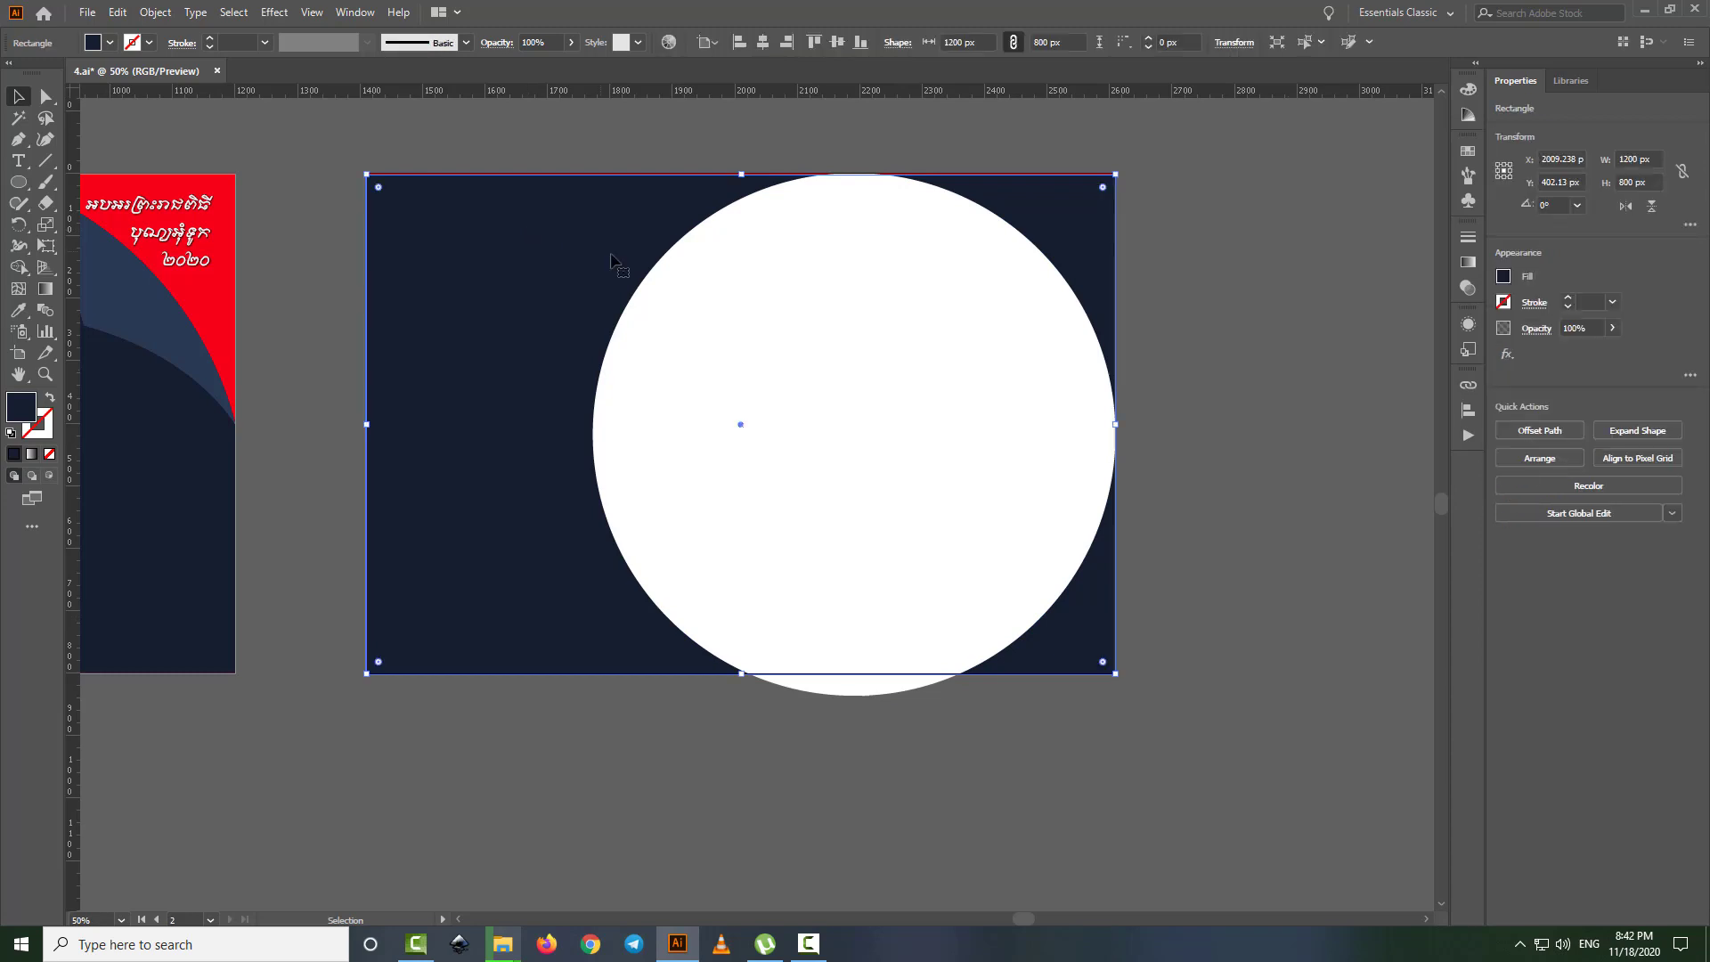
pyautogui.hotkey('ctrl', 'z')
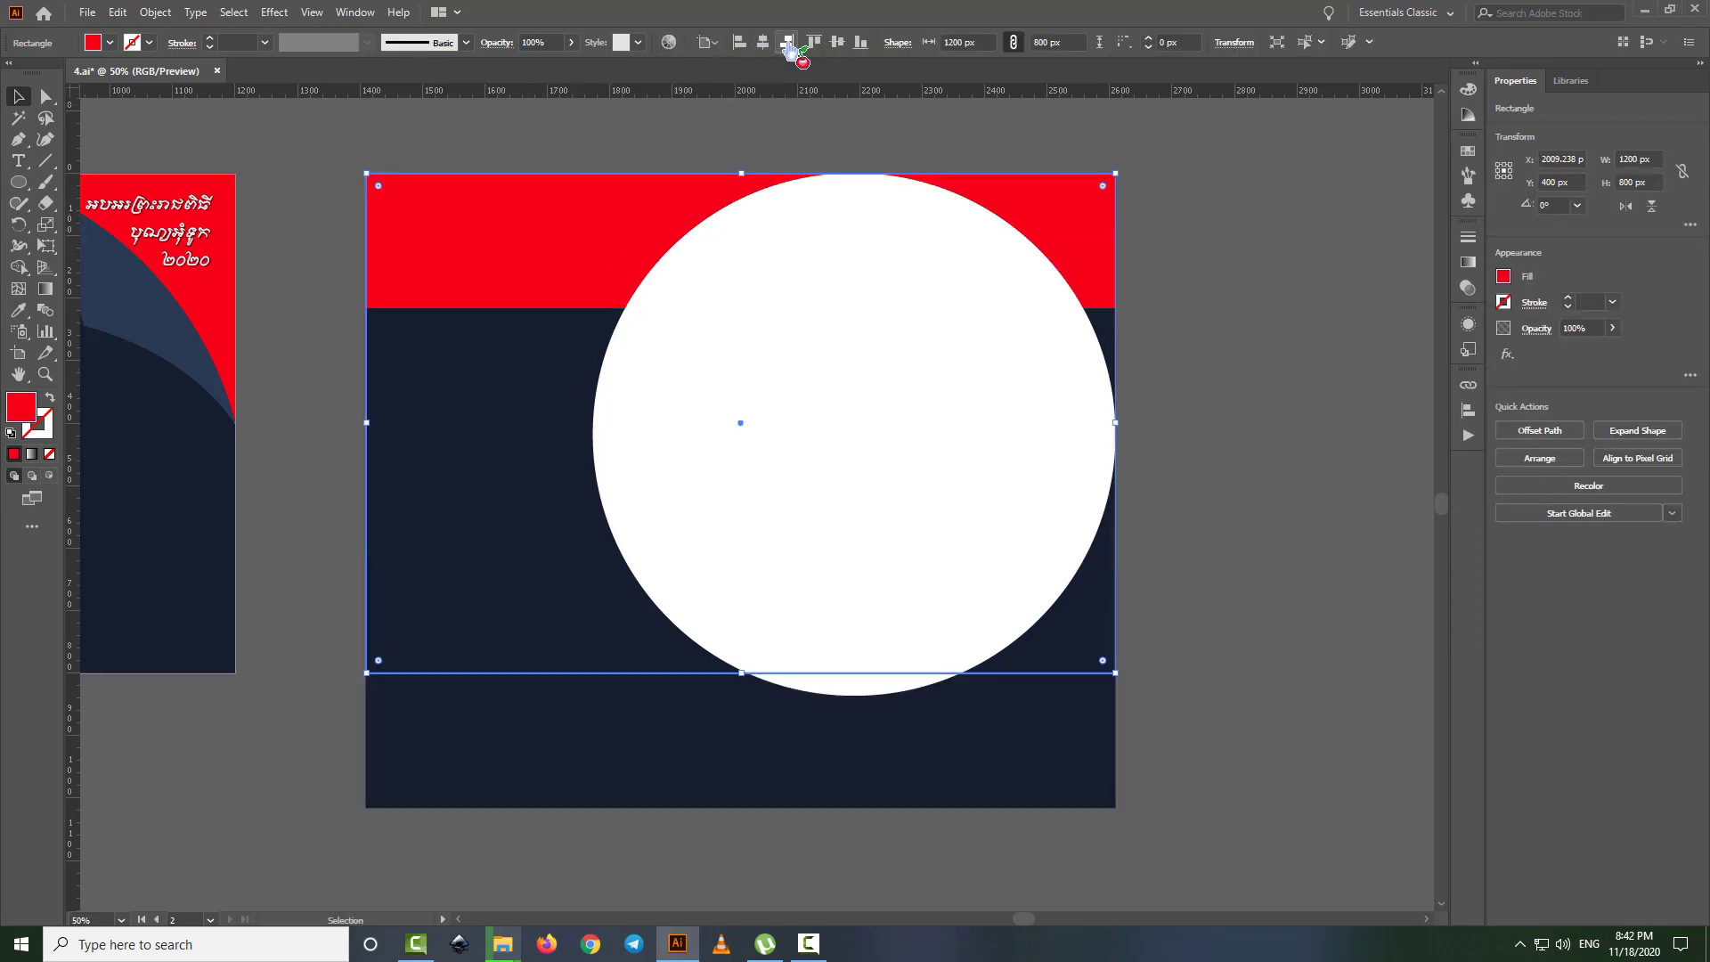
pyautogui.hotkey('ctrl', 'z')
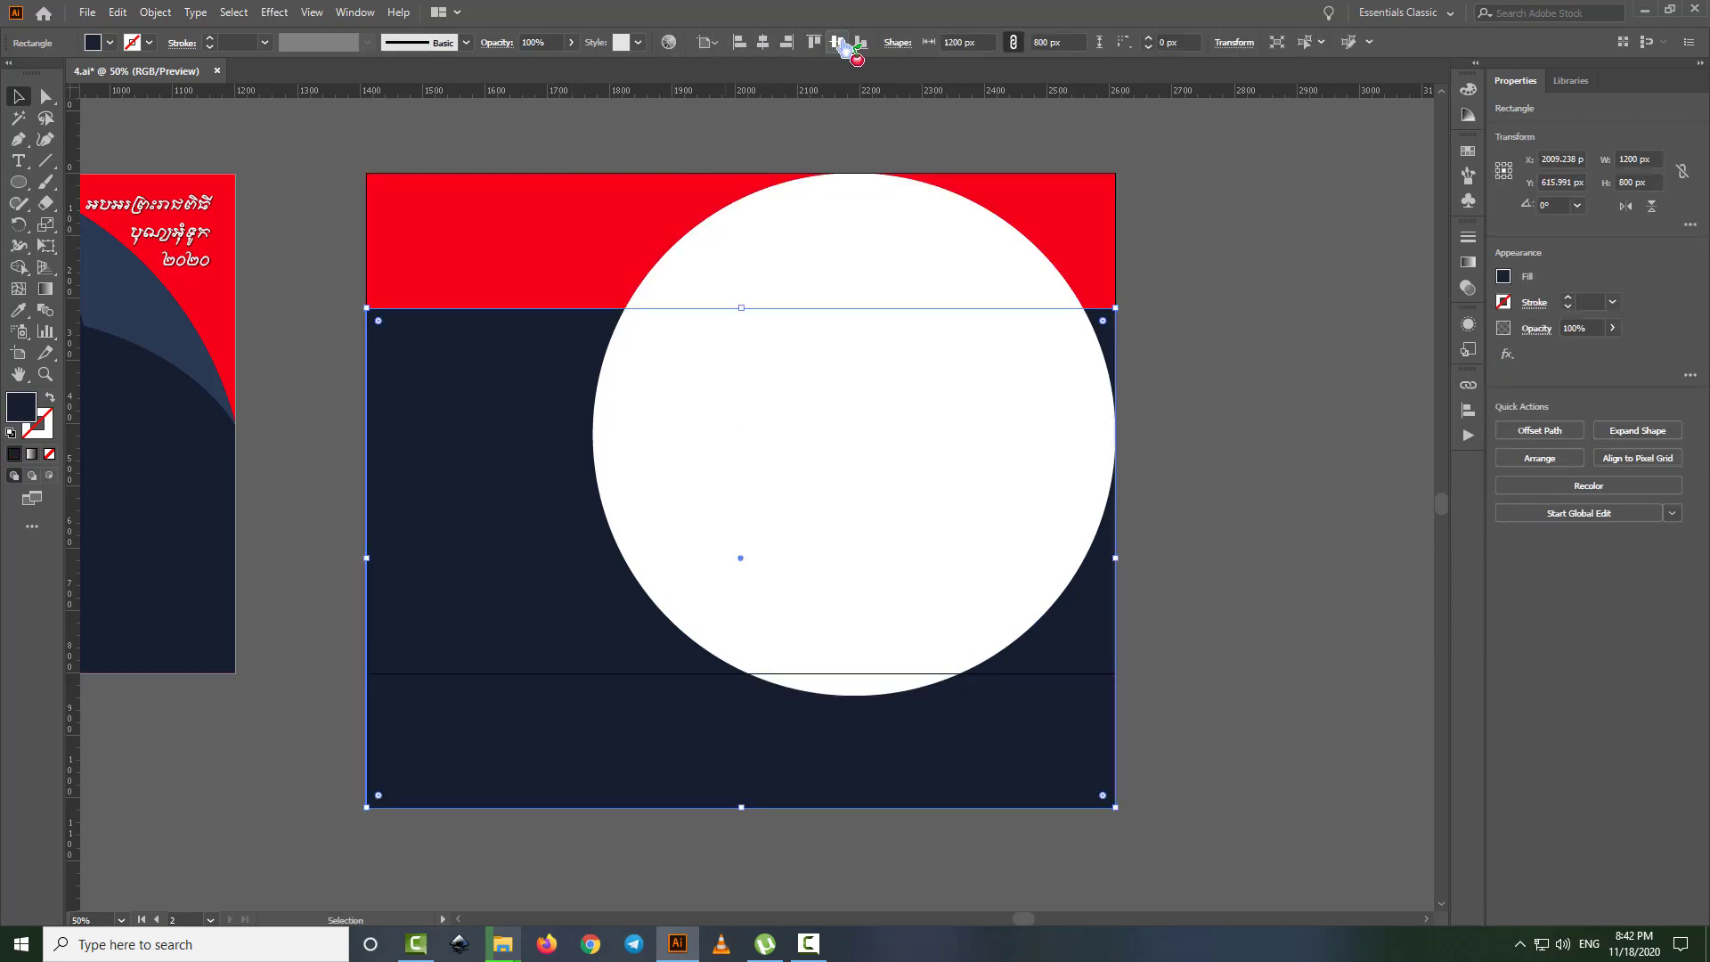
pyautogui.click(840, 45)
pyautogui.click(1174, 346)
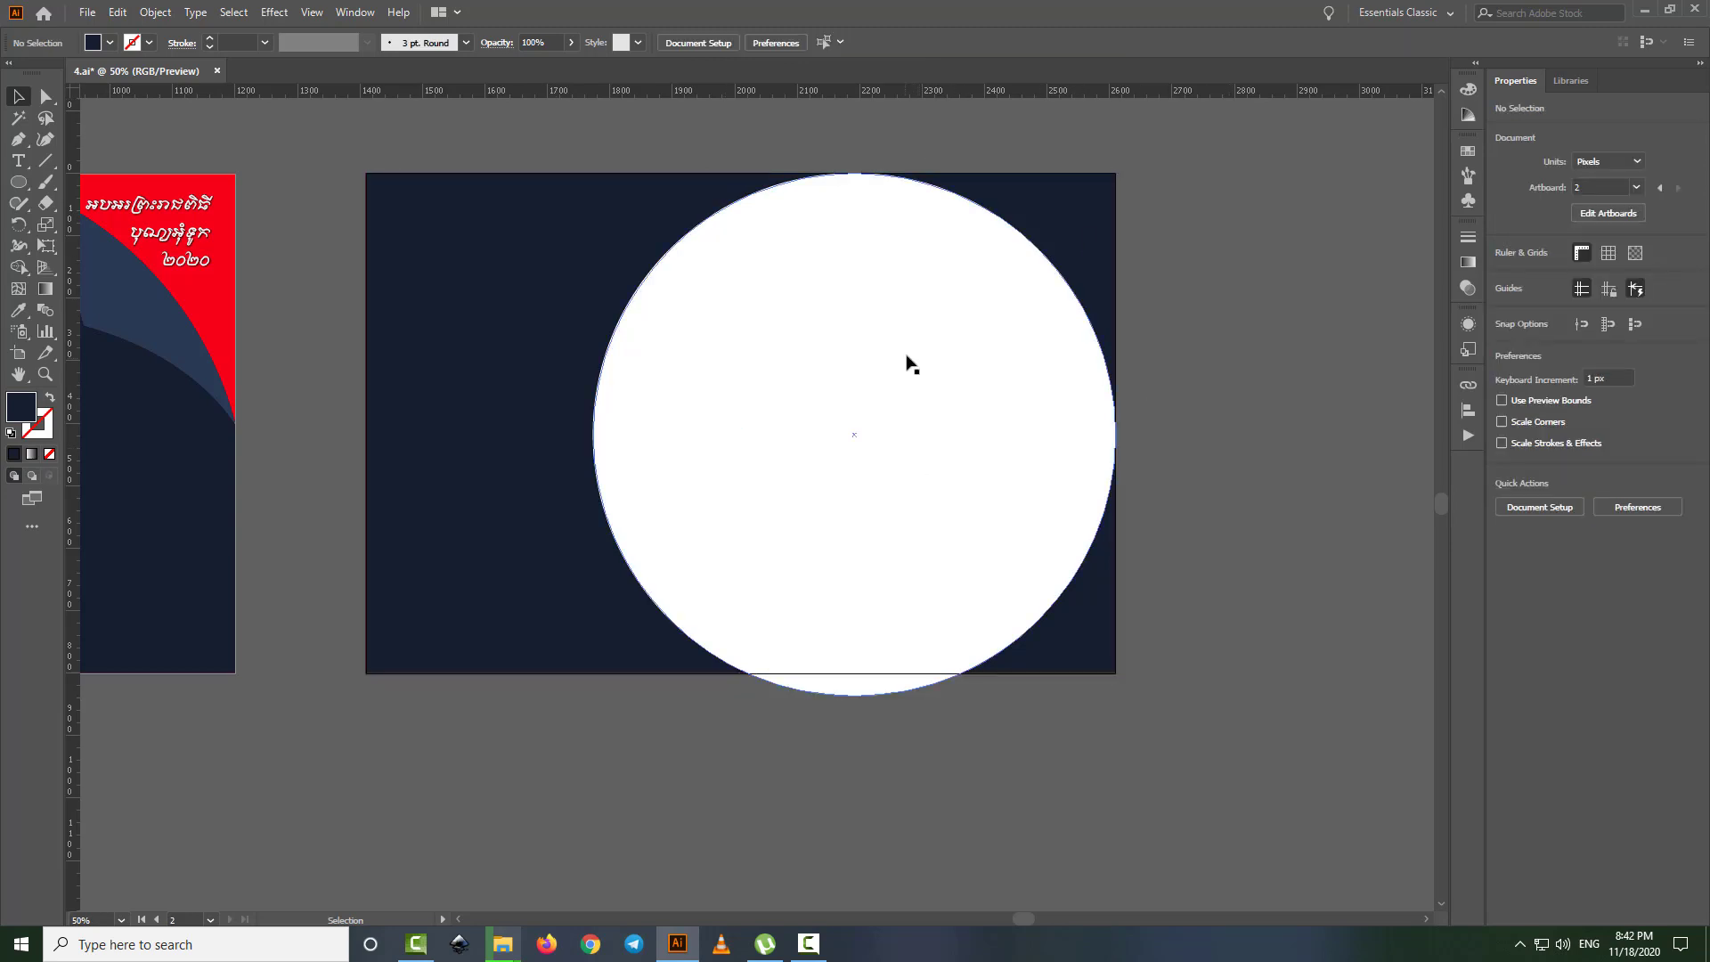
pyautogui.hotkey('ctrl', '=')
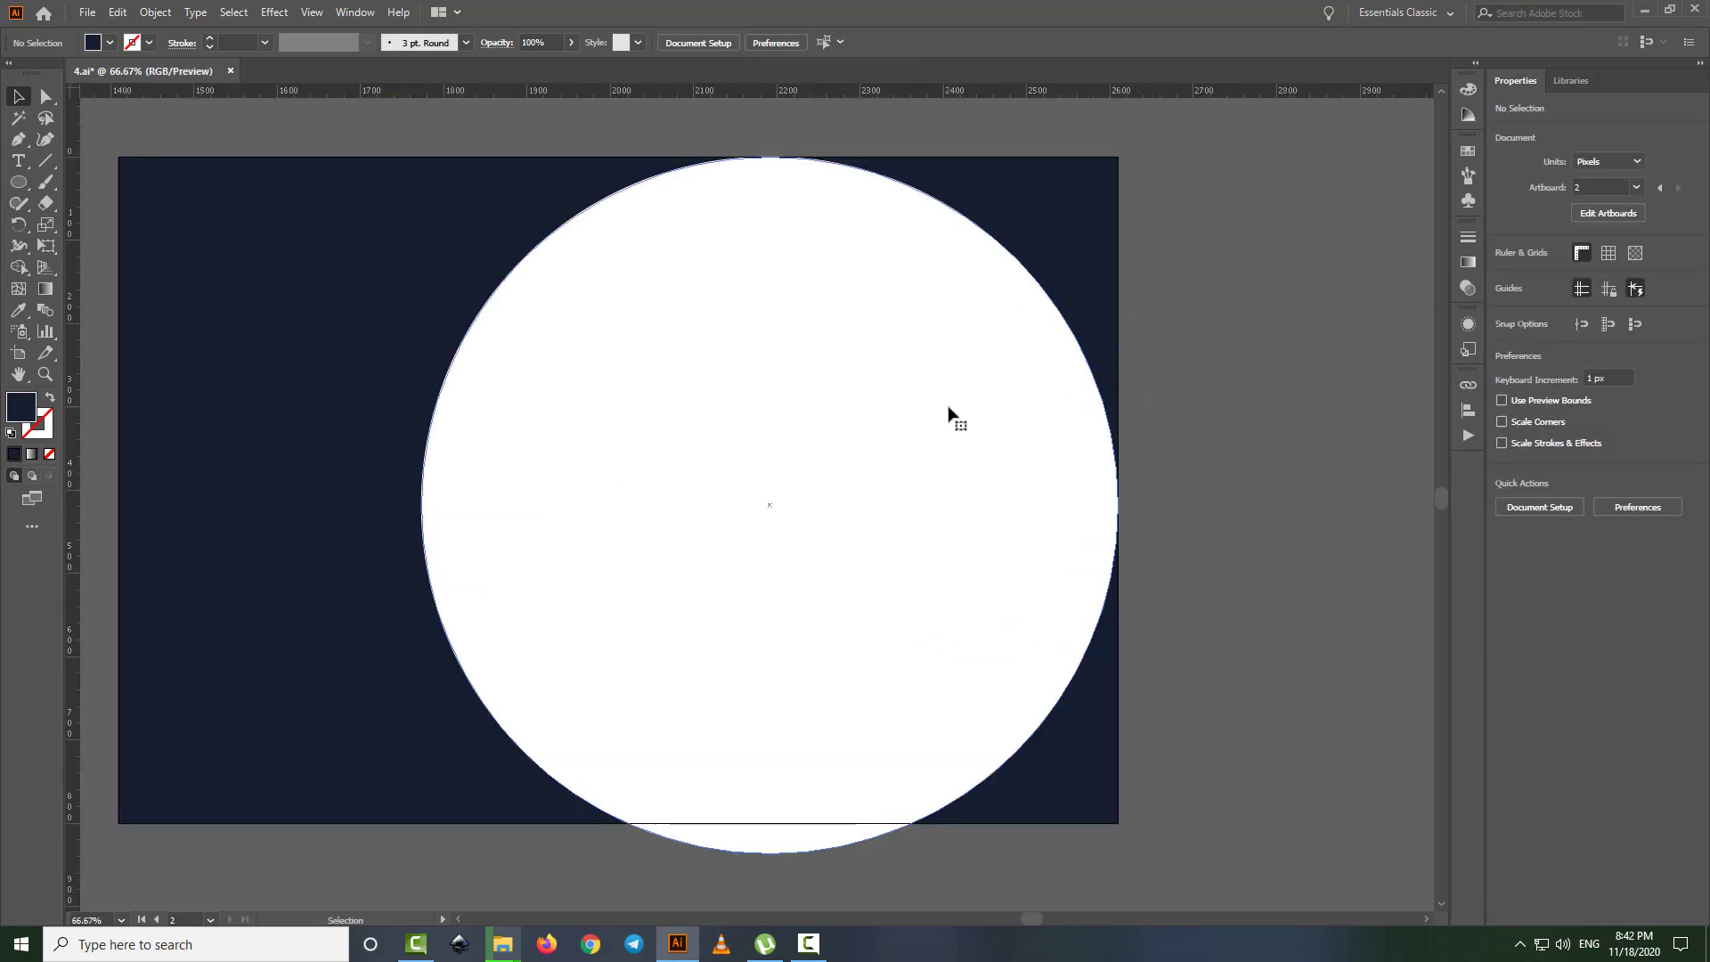
# - Alt-drag a copy of the circle lower and to the right, and colour it yellow
pyautogui.moveTo(933, 482)
pyautogui.mouseDown()
pyautogui.moveTo(932, 582)
pyautogui.moveTo(918, 496)
pyautogui.mouseUp()
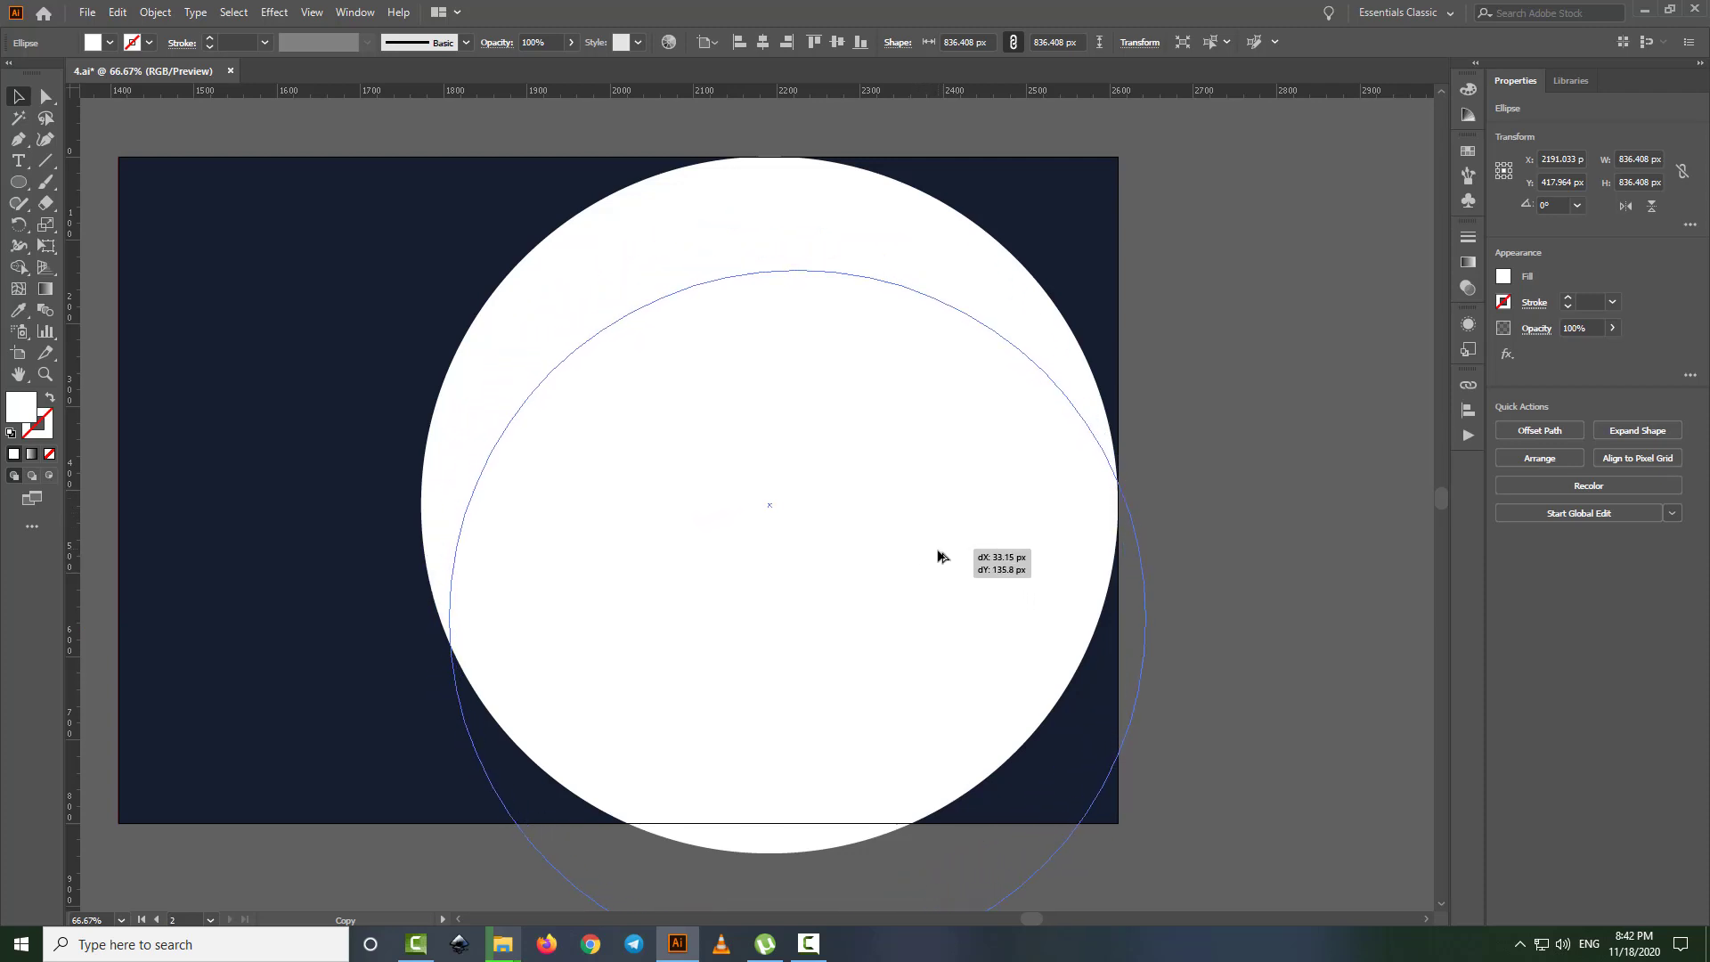
pyautogui.moveTo(918, 496)
pyautogui.mouseDown()
pyautogui.moveTo(942, 581)
pyautogui.moveTo(805, 404)
pyautogui.mouseUp()
pyautogui.click(110, 42)
pyautogui.click(37, 72)
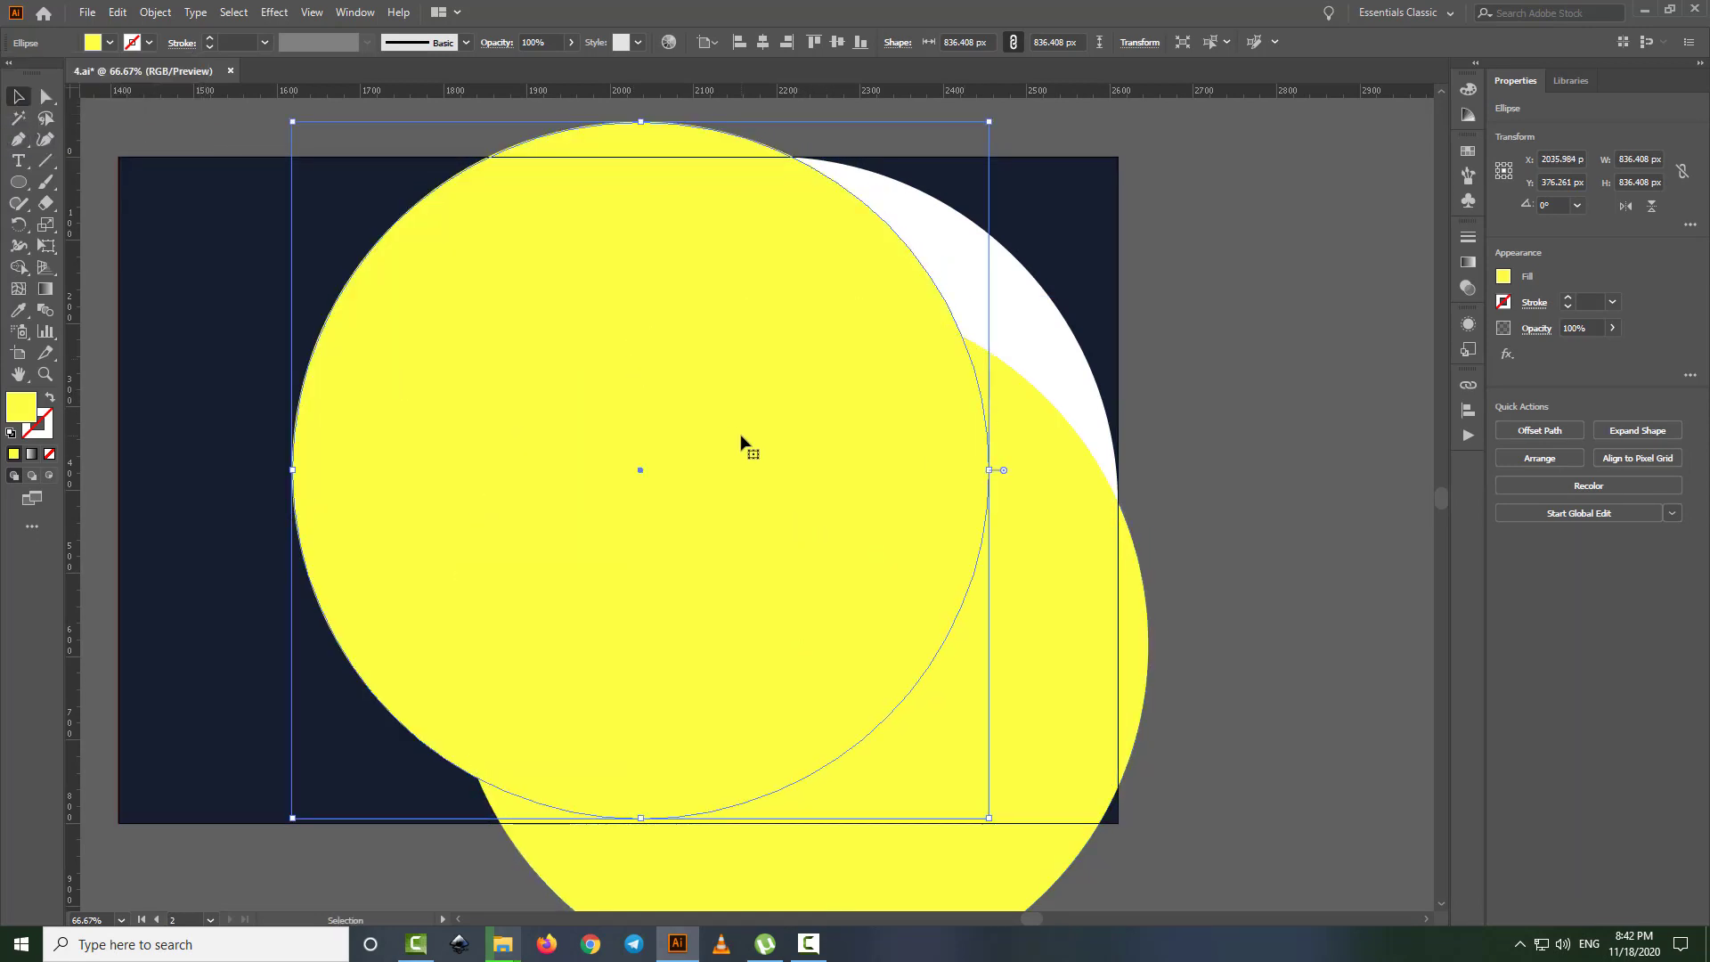
# - Select all circles and delete their overlaps with Shape Builder, leaving a thin crescent
pyautogui.keyDown('shift'); pyautogui.click(1038, 596); pyautogui.keyUp('shift')
pyautogui.keyDown('shift'); pyautogui.click(1038, 367); pyautogui.keyUp('shift')
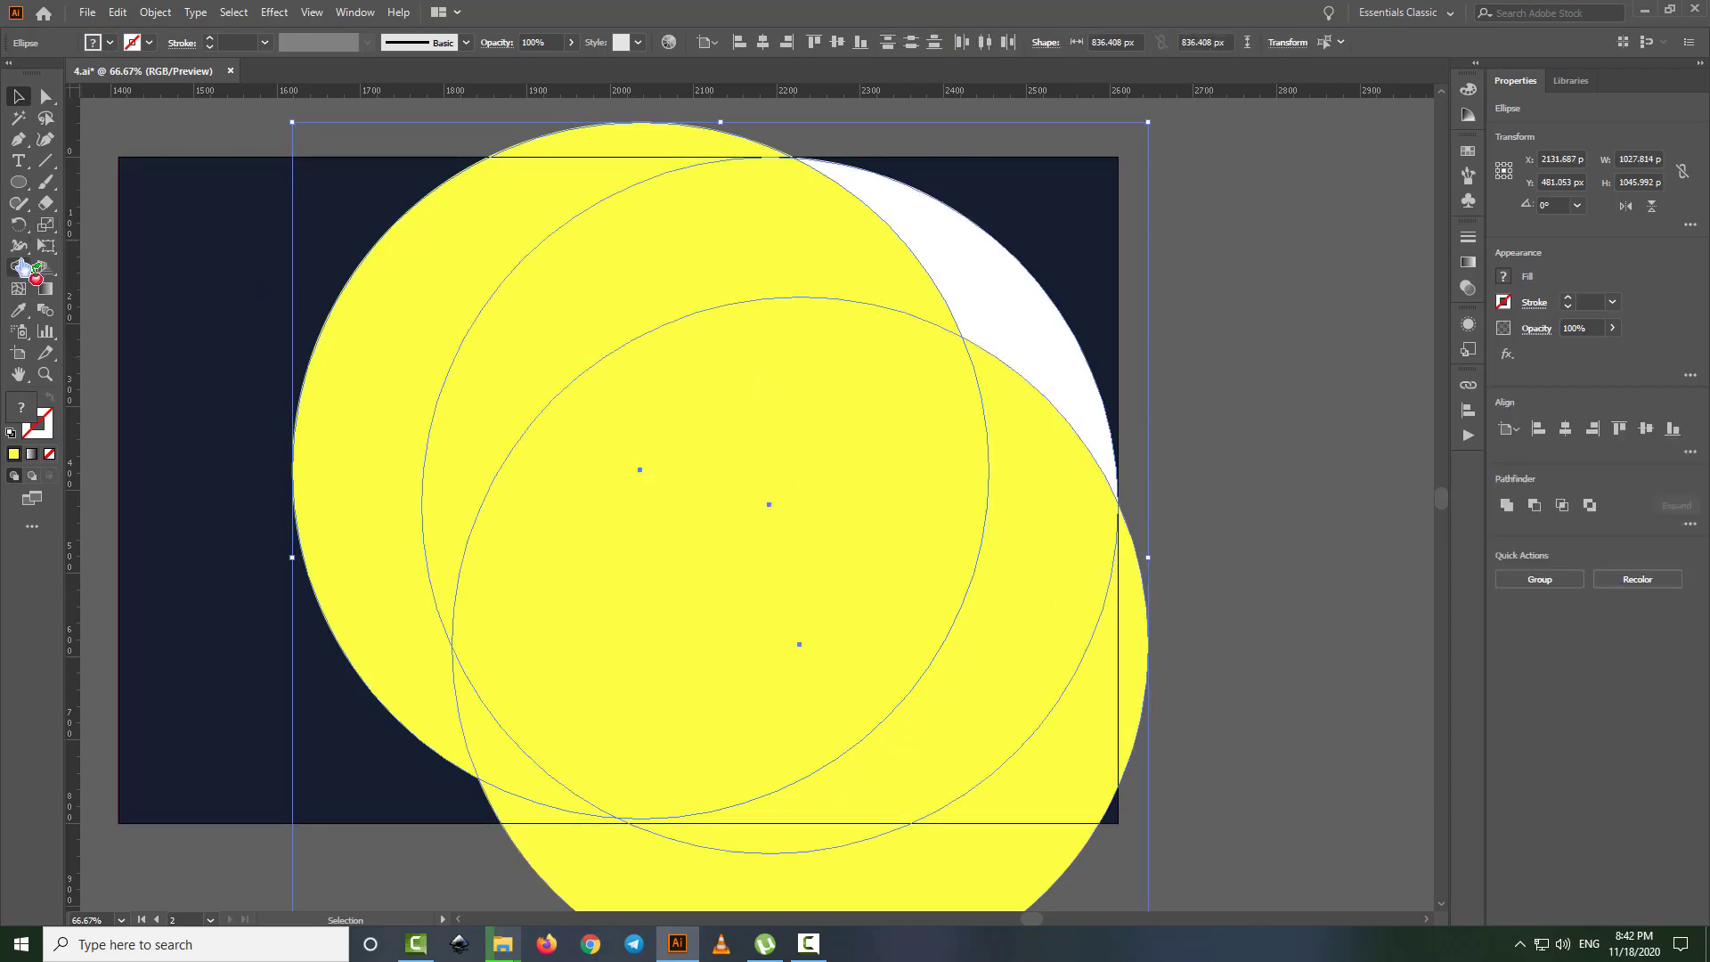
pyautogui.click(19, 267)
pyautogui.moveTo(330, 263)
pyautogui.mouseDown()
pyautogui.moveTo(995, 690)
pyautogui.moveTo(1140, 757)
pyautogui.mouseUp()
pyautogui.keyDown('alt'); pyautogui.click(497, 767); pyautogui.keyUp('alt')
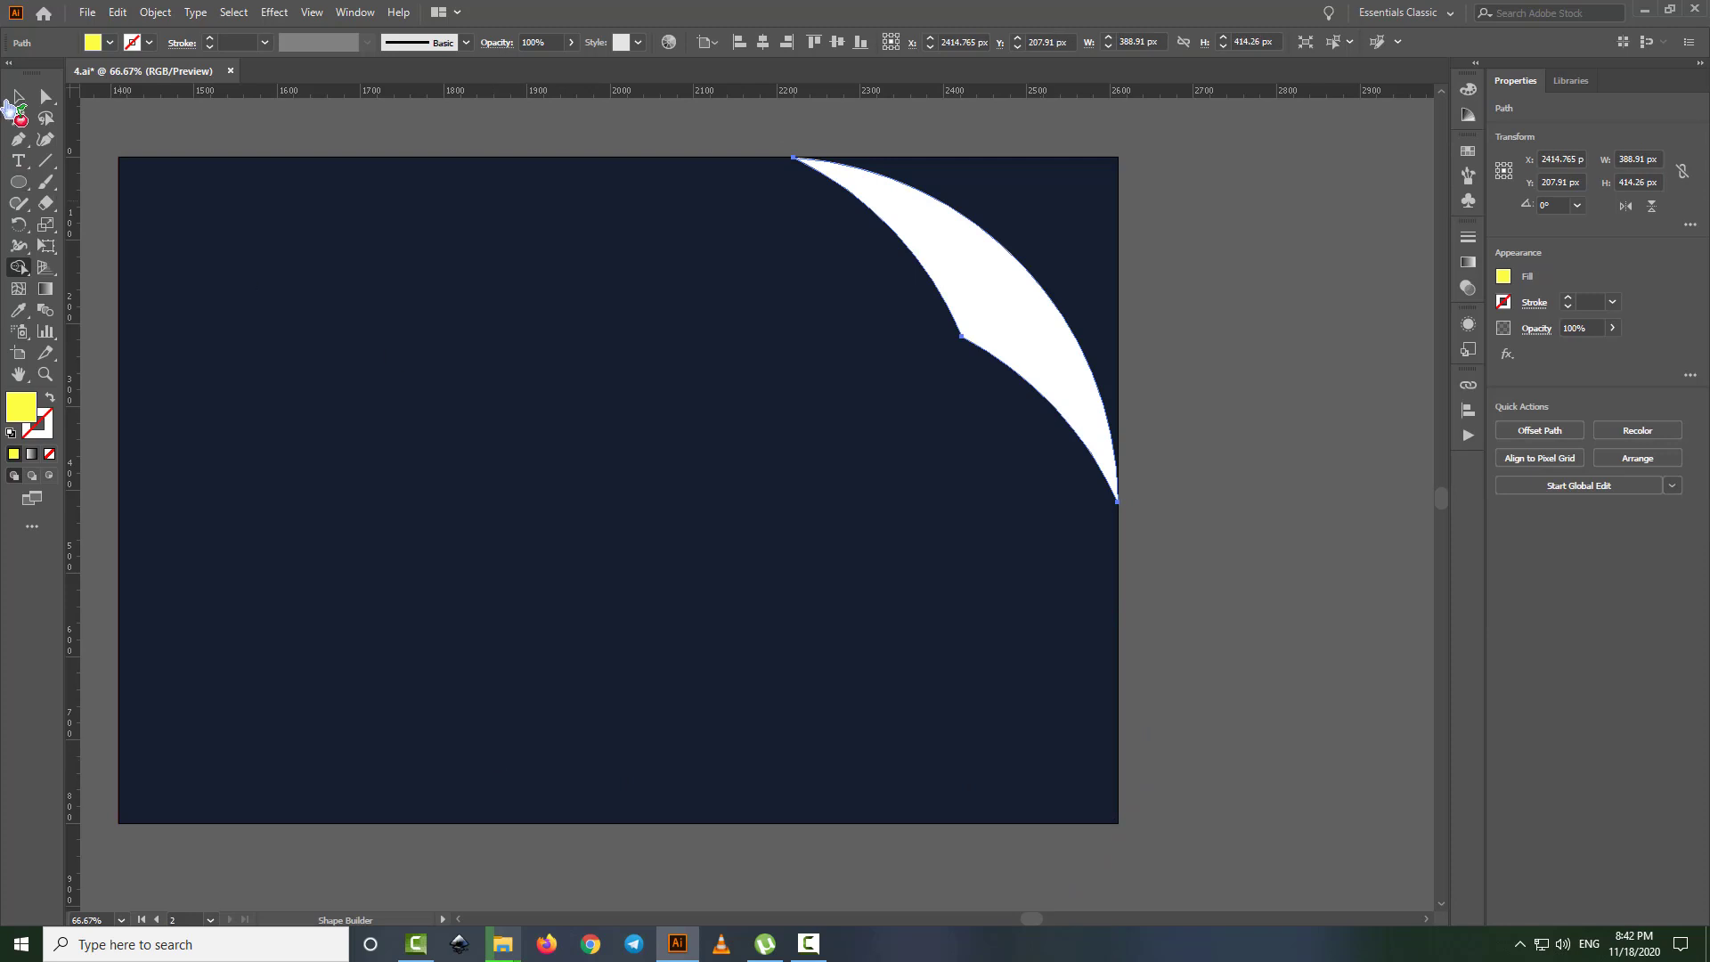
pyautogui.click(13, 98)
pyautogui.click(1260, 314)
# - Remove the navy background rectangle so the red layer shows behind the crescent
pyautogui.click(1065, 228)
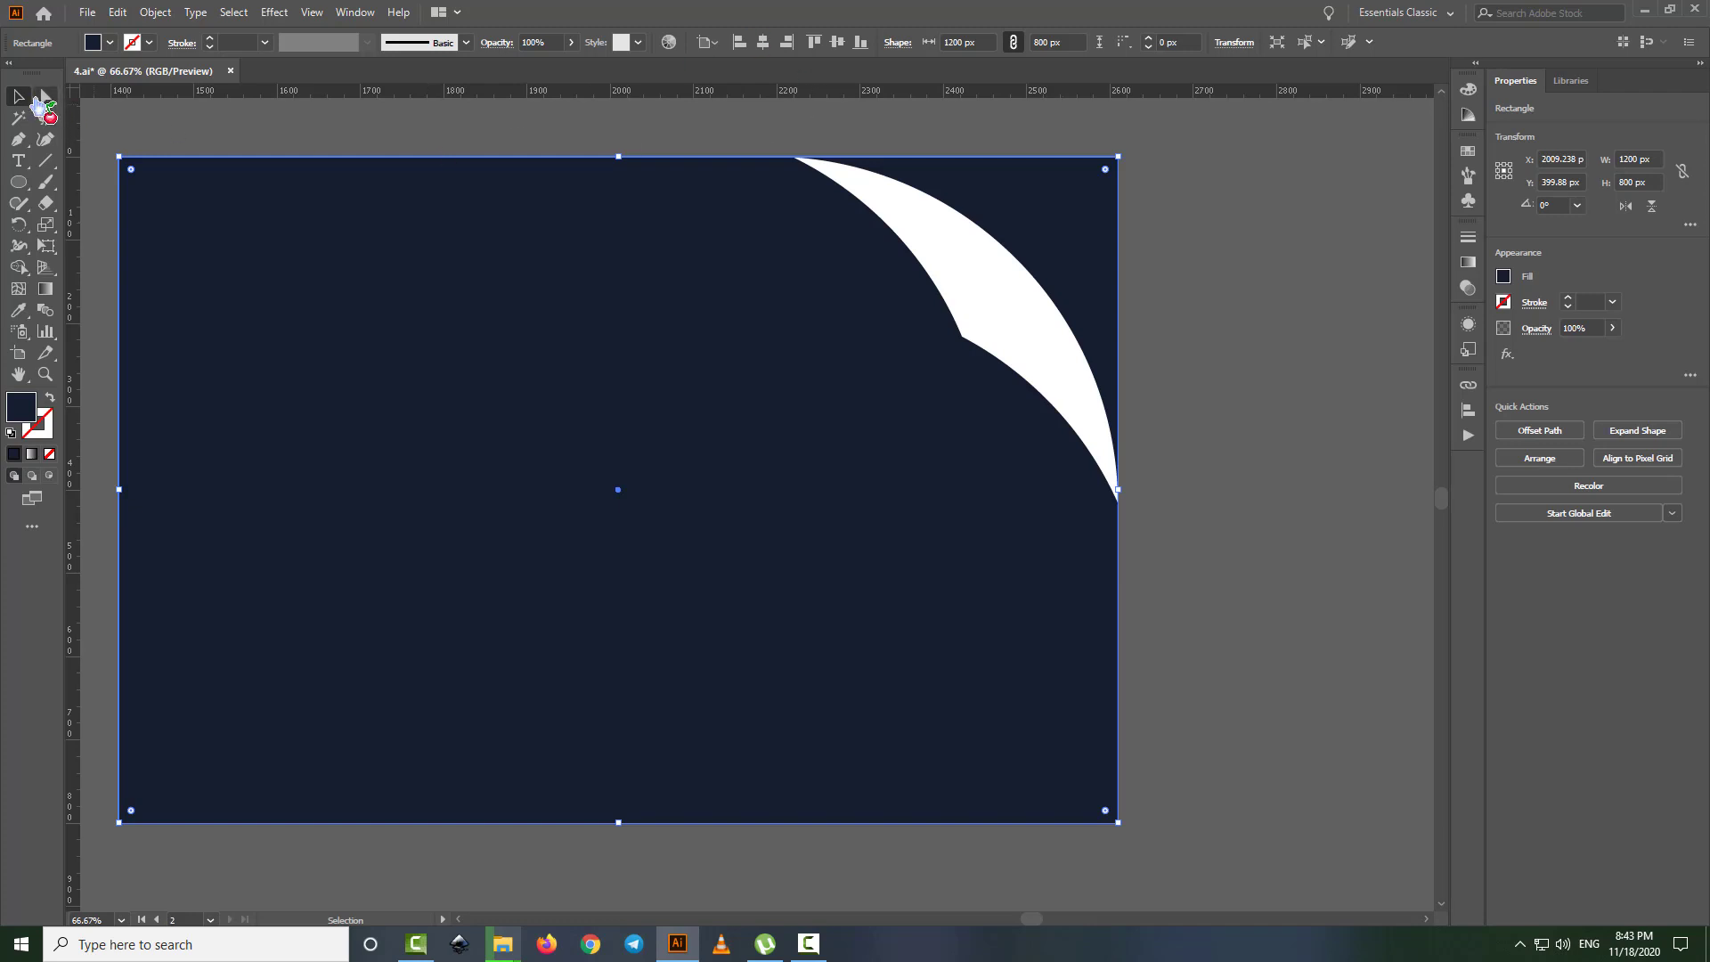
pyautogui.click(18, 139)
pyautogui.scroll(3, 873, 147)
pyautogui.scroll(-3, 831, 161)
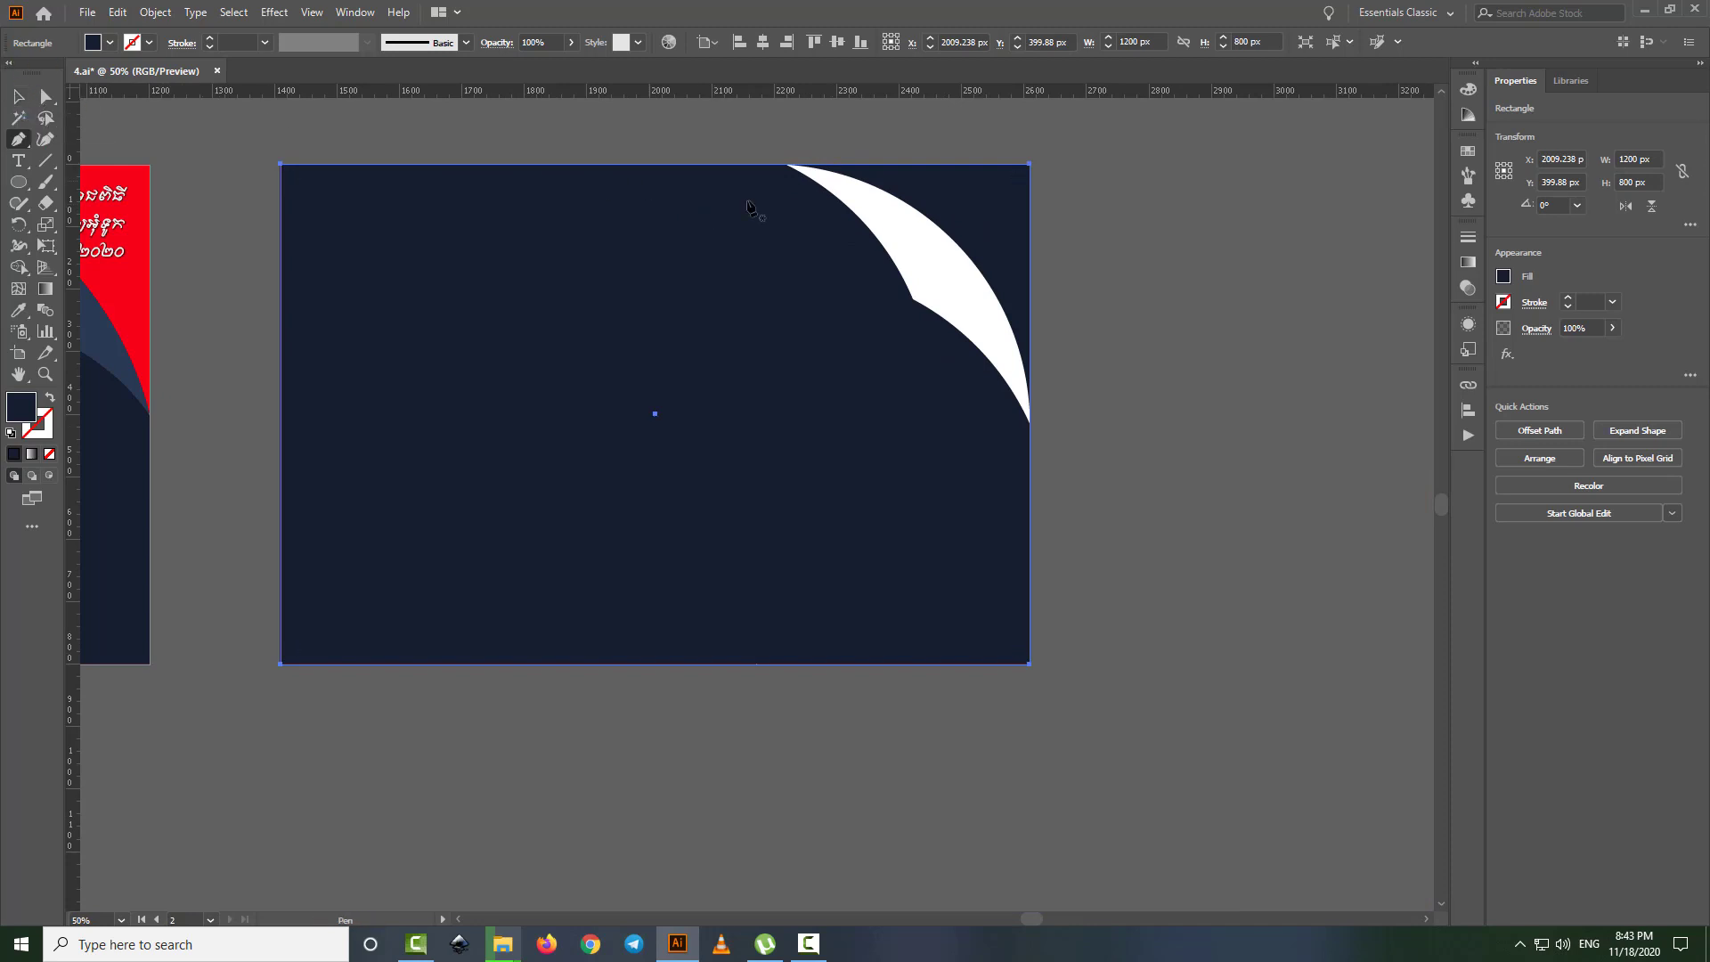
pyautogui.scroll(3, 868, 173)
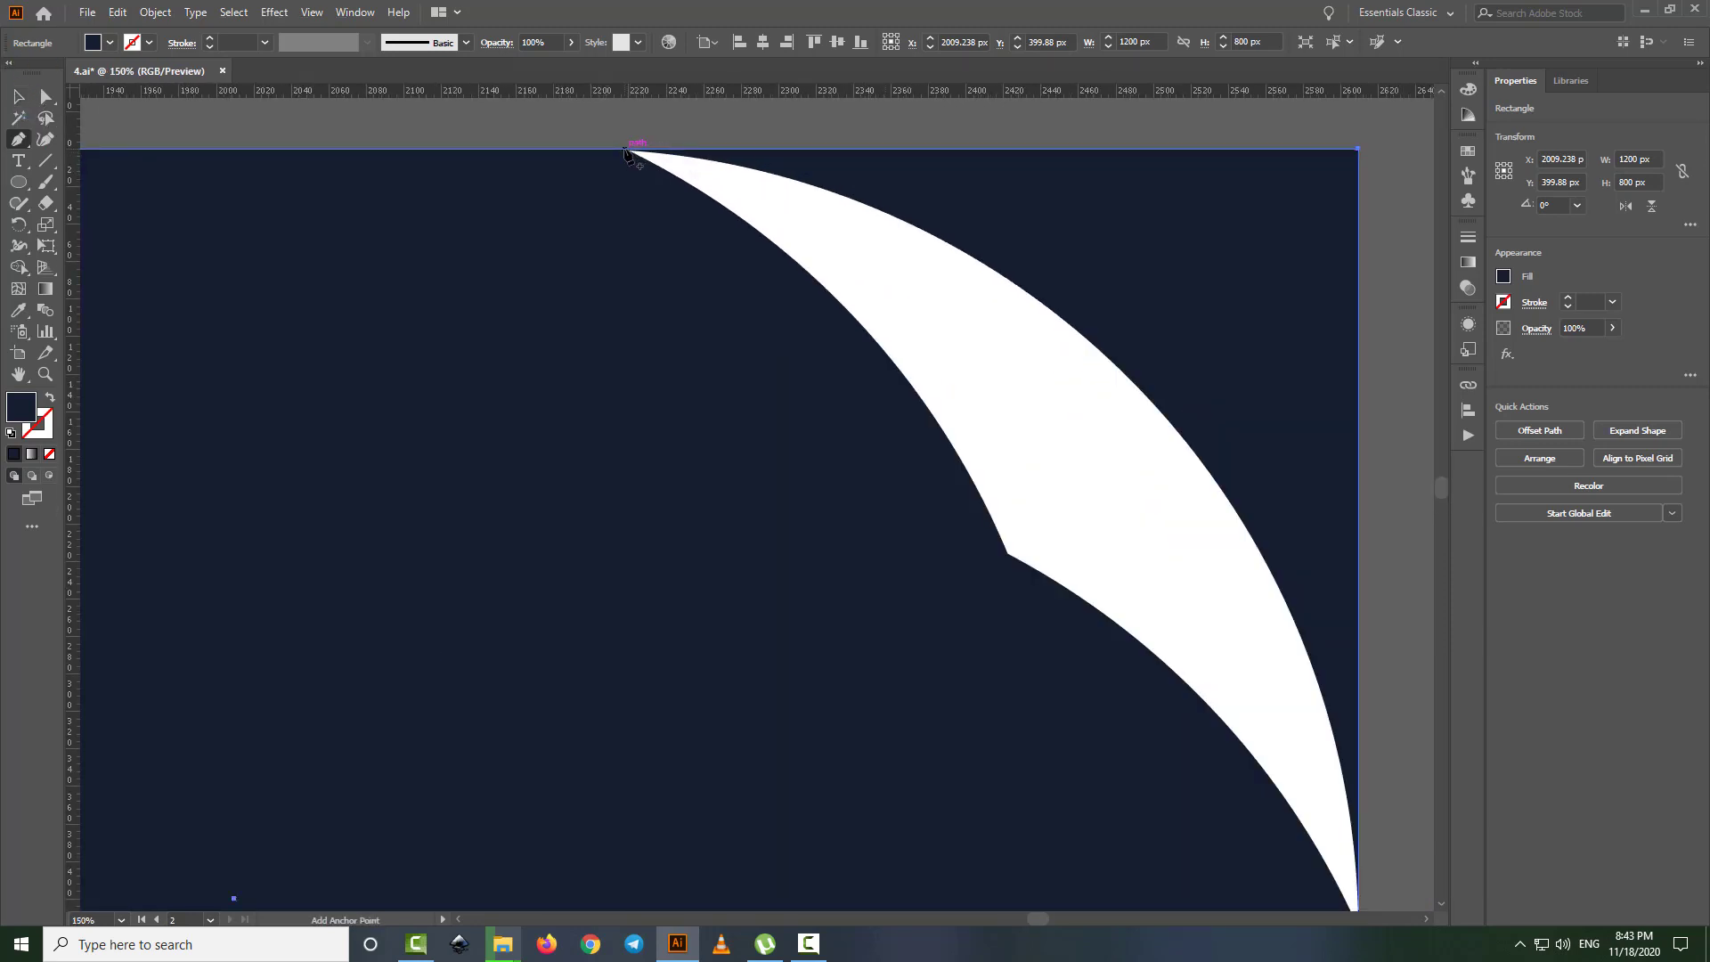
pyautogui.press('v')
pyautogui.scroll(-3, 615, 179)
pyautogui.moveTo(551, 341)
pyautogui.mouseDown()
pyautogui.moveTo(736, 362)
pyautogui.moveTo(794, 413)
pyautogui.mouseUp()
pyautogui.scroll(-1, 722, 365)
pyautogui.click(431, 293)
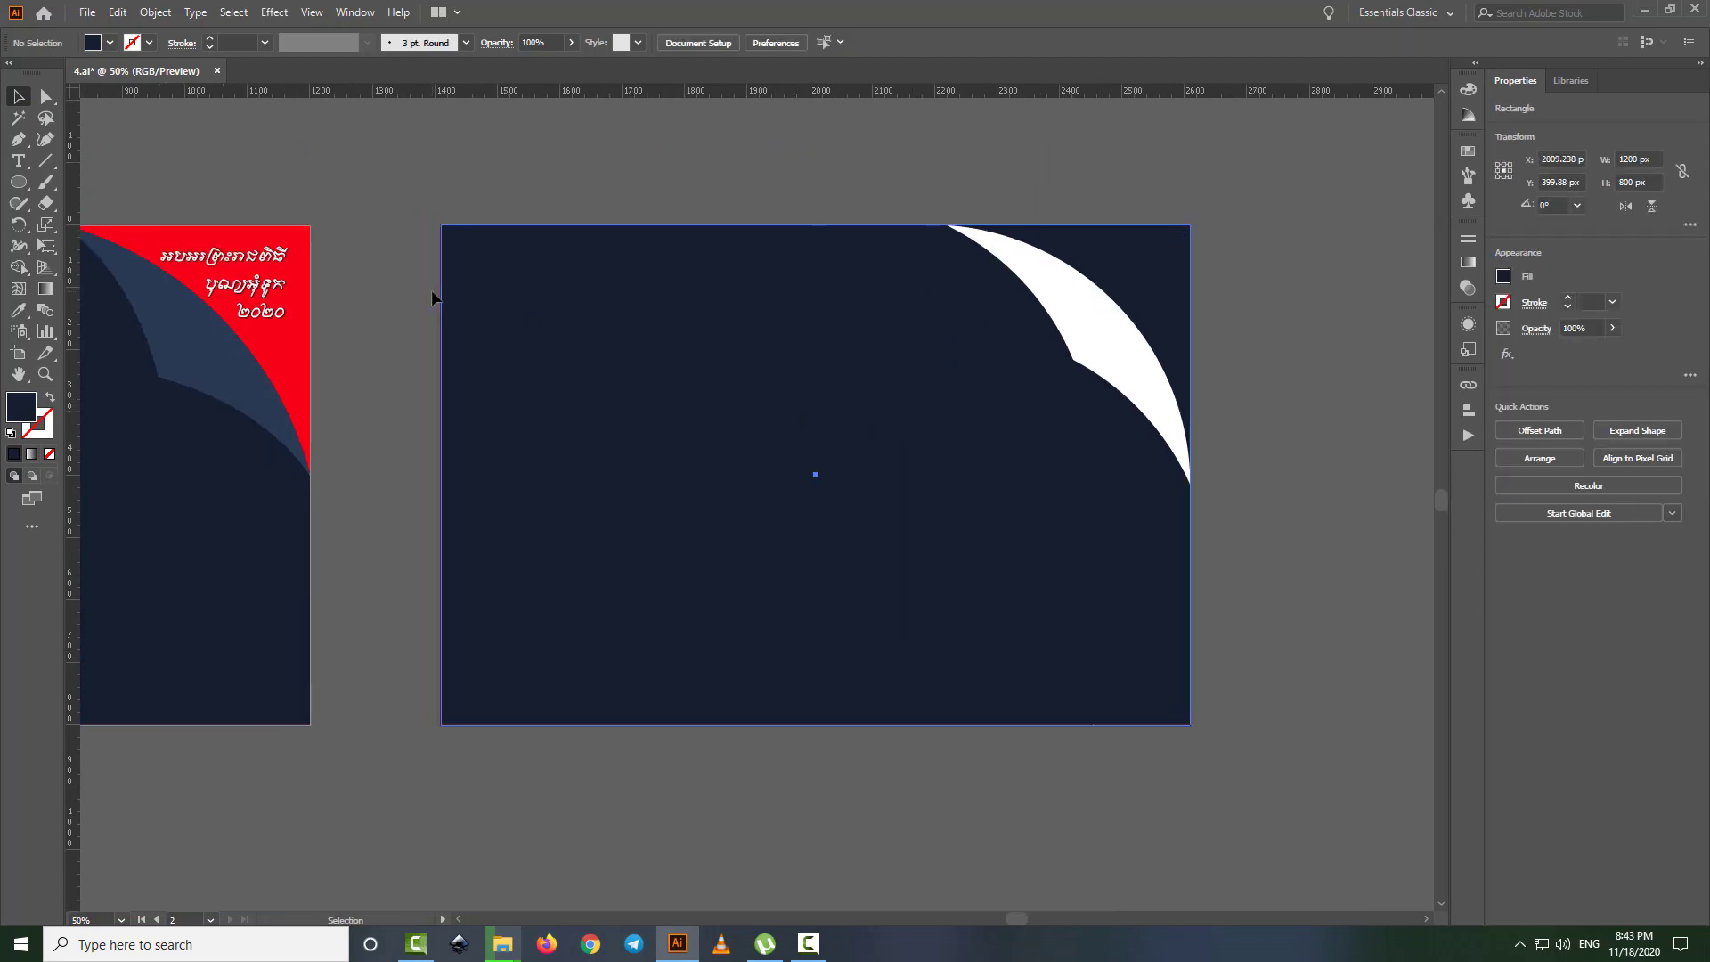
pyautogui.scroll(1, 1013, 312)
pyautogui.scroll(-1, 1037, 259)
# - Pen-draw a closed navy shape from the top-left corner along the crescent's curve to both bottom corners
pyautogui.press('p')
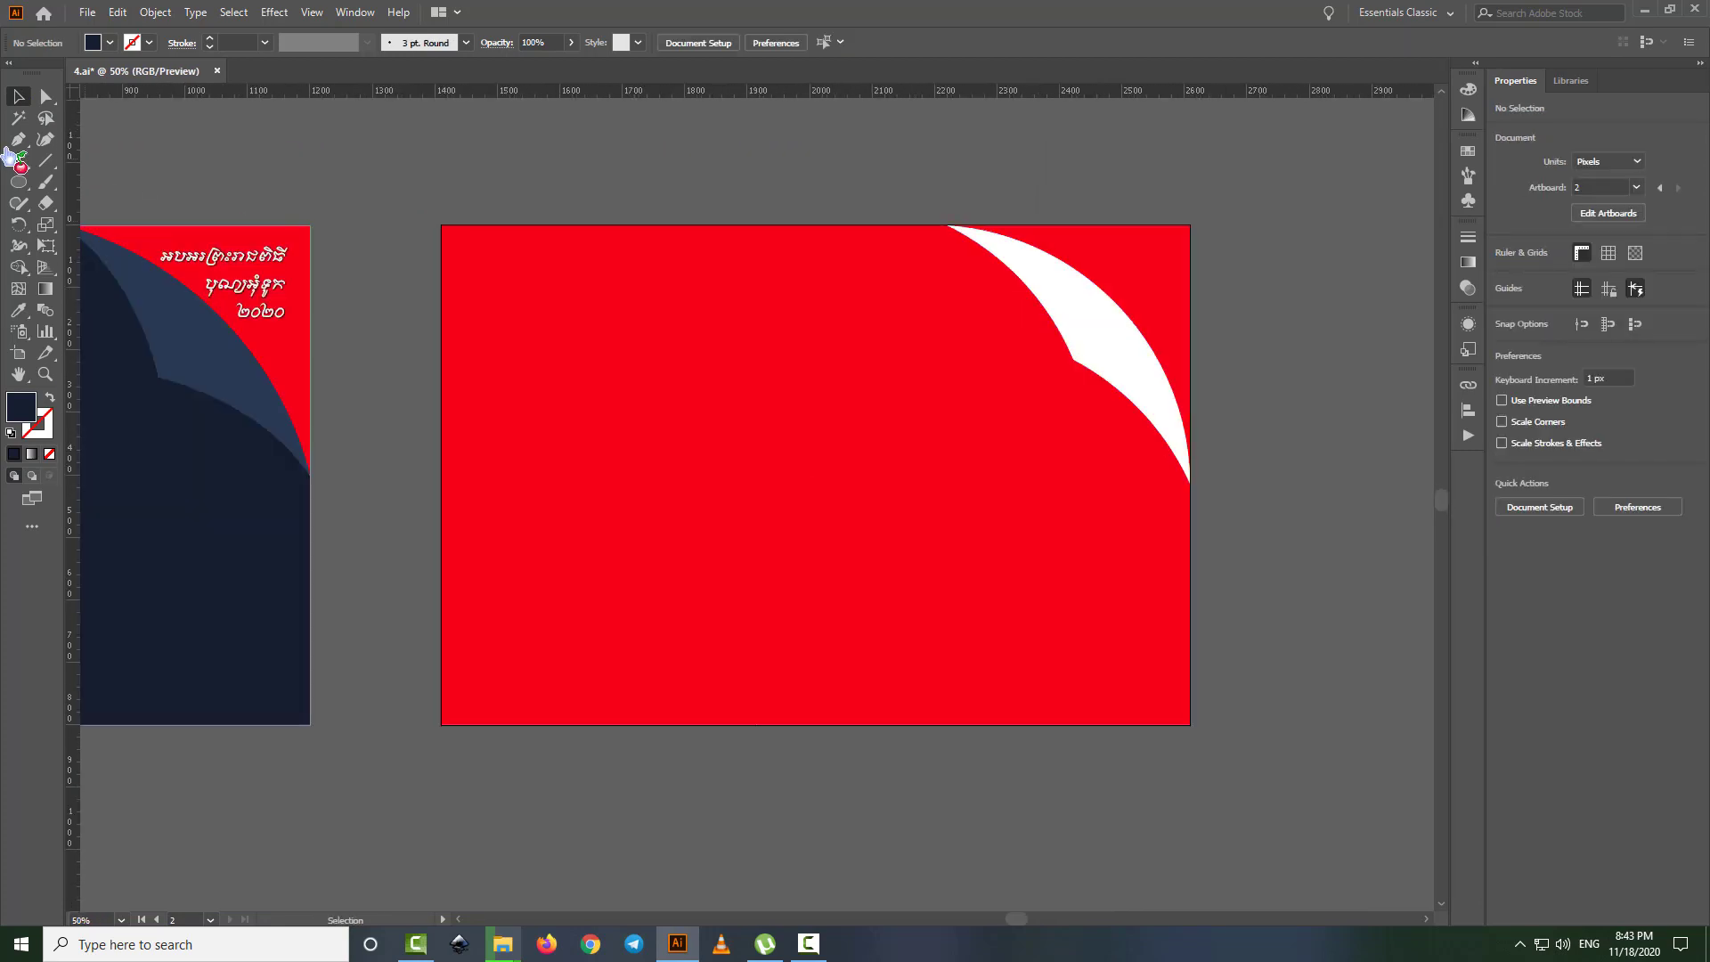
pyautogui.click(442, 226)
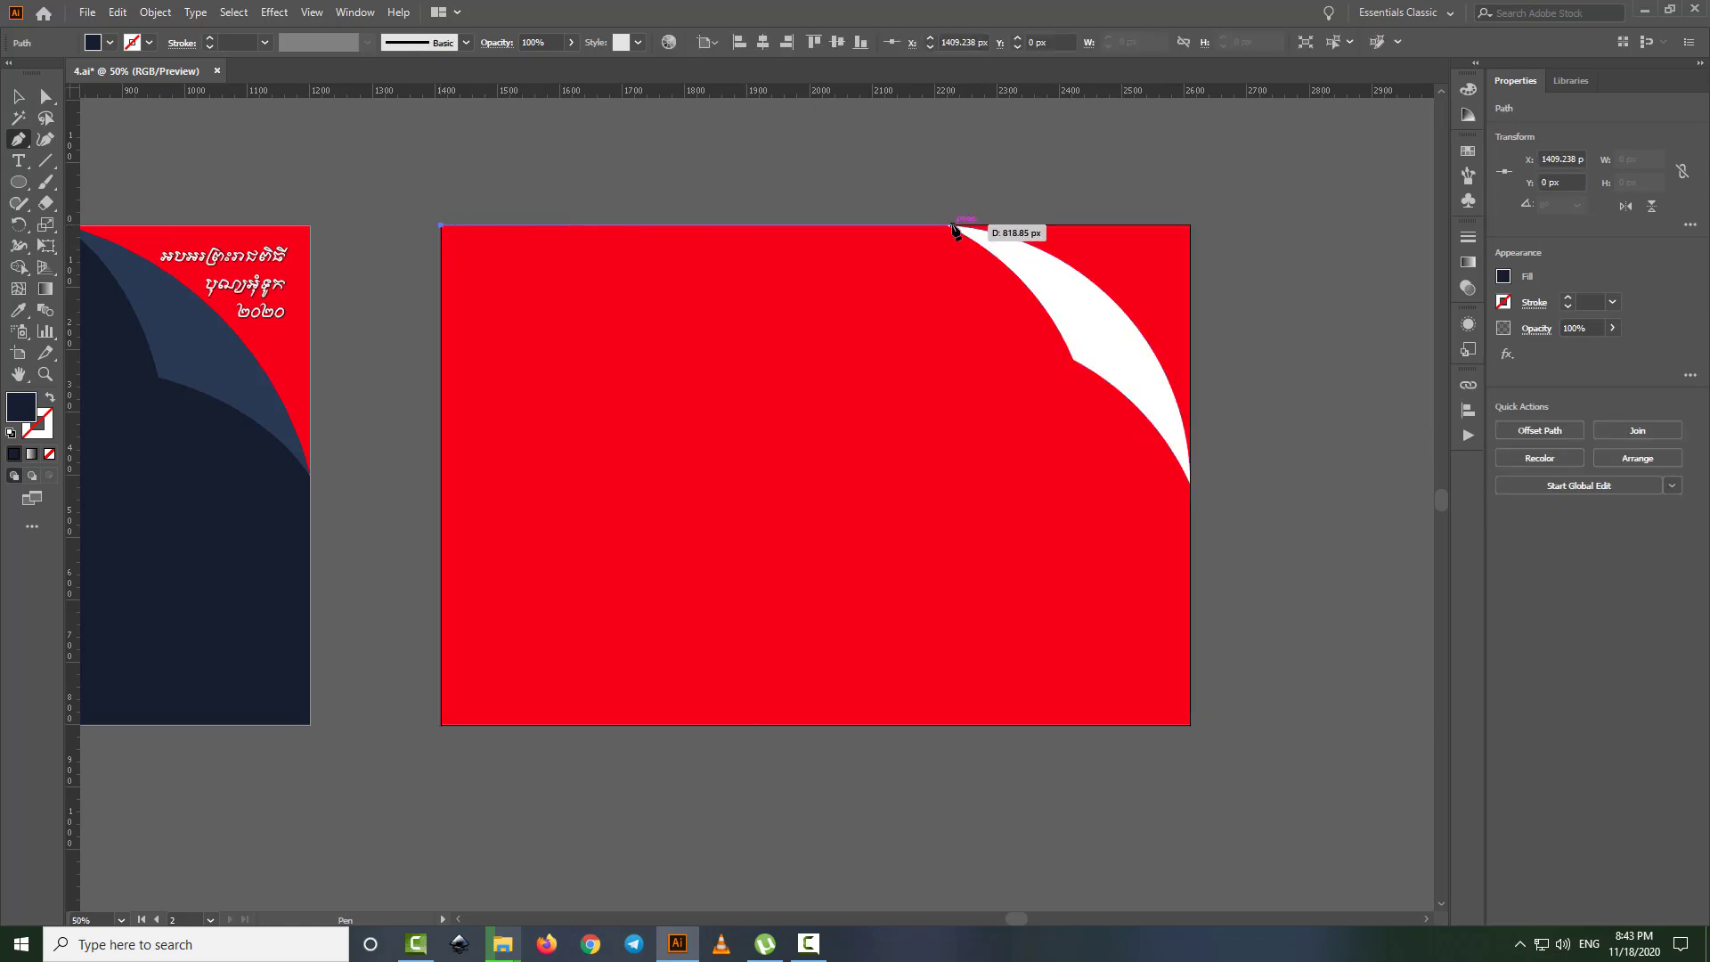
pyautogui.click(951, 227)
pyautogui.click(1035, 261)
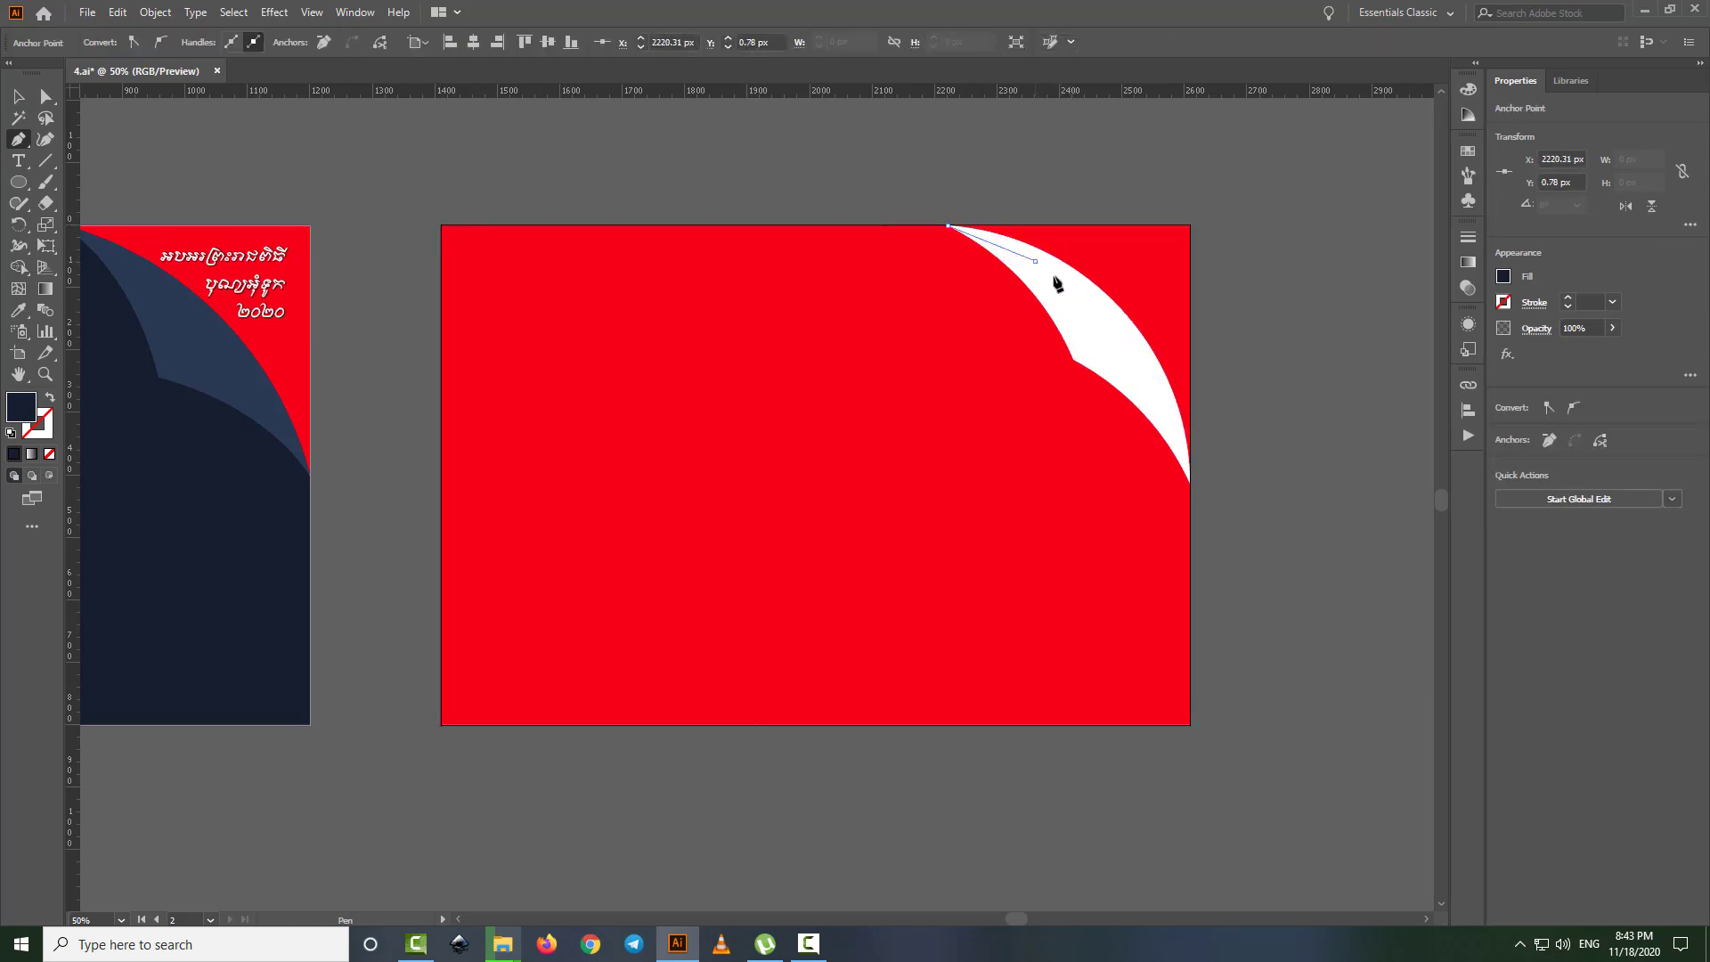
pyautogui.click(1104, 324)
pyautogui.click(1165, 409)
pyautogui.click(1190, 484)
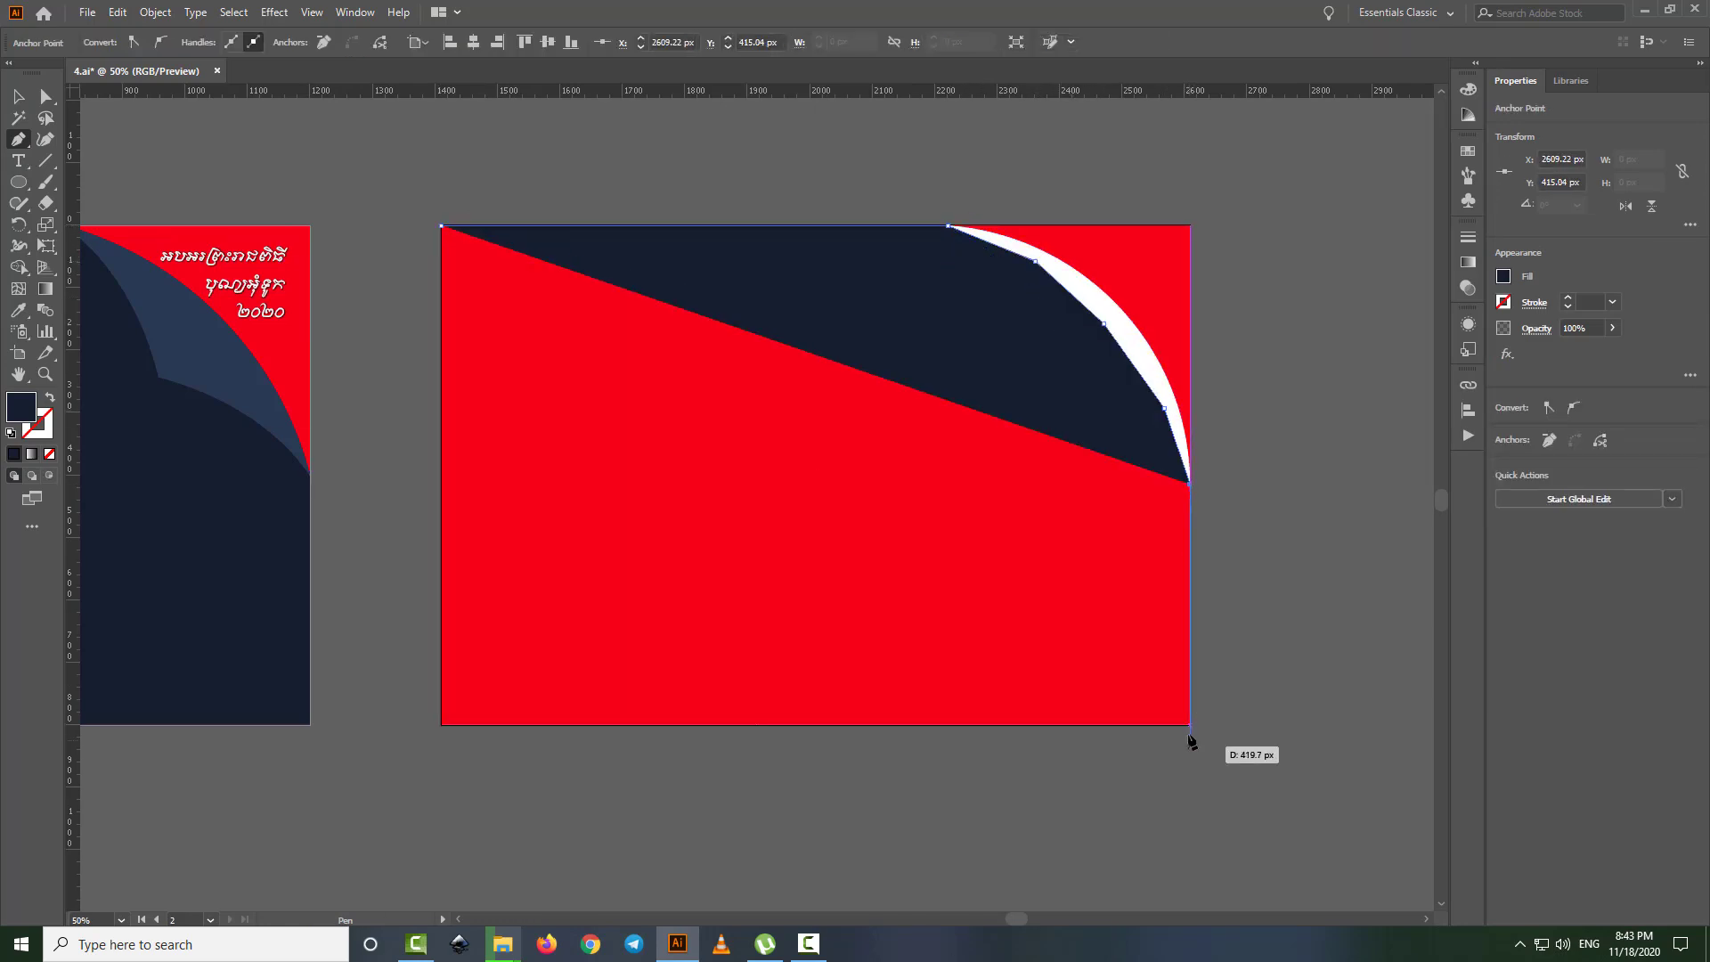
pyautogui.click(1190, 724)
pyautogui.click(441, 724)
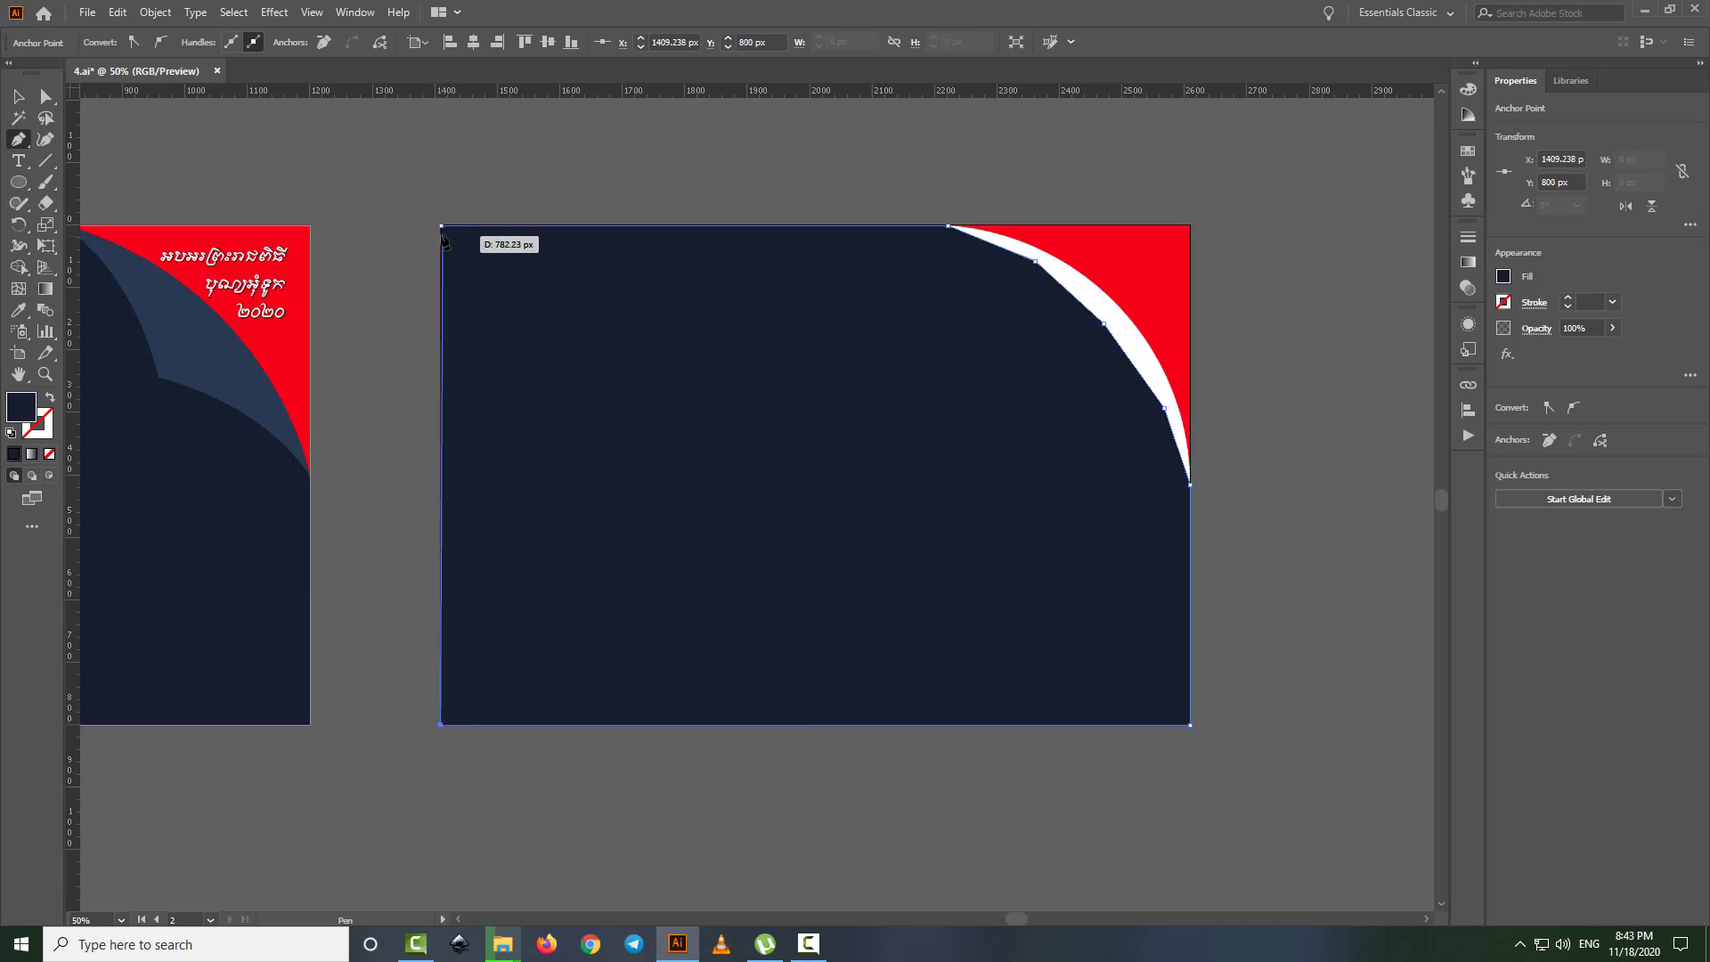
pyautogui.click(441, 226)
# - Send the navy pen shape backward so the white crescent sits above it
pyautogui.press('v')
pyautogui.click(676, 289)
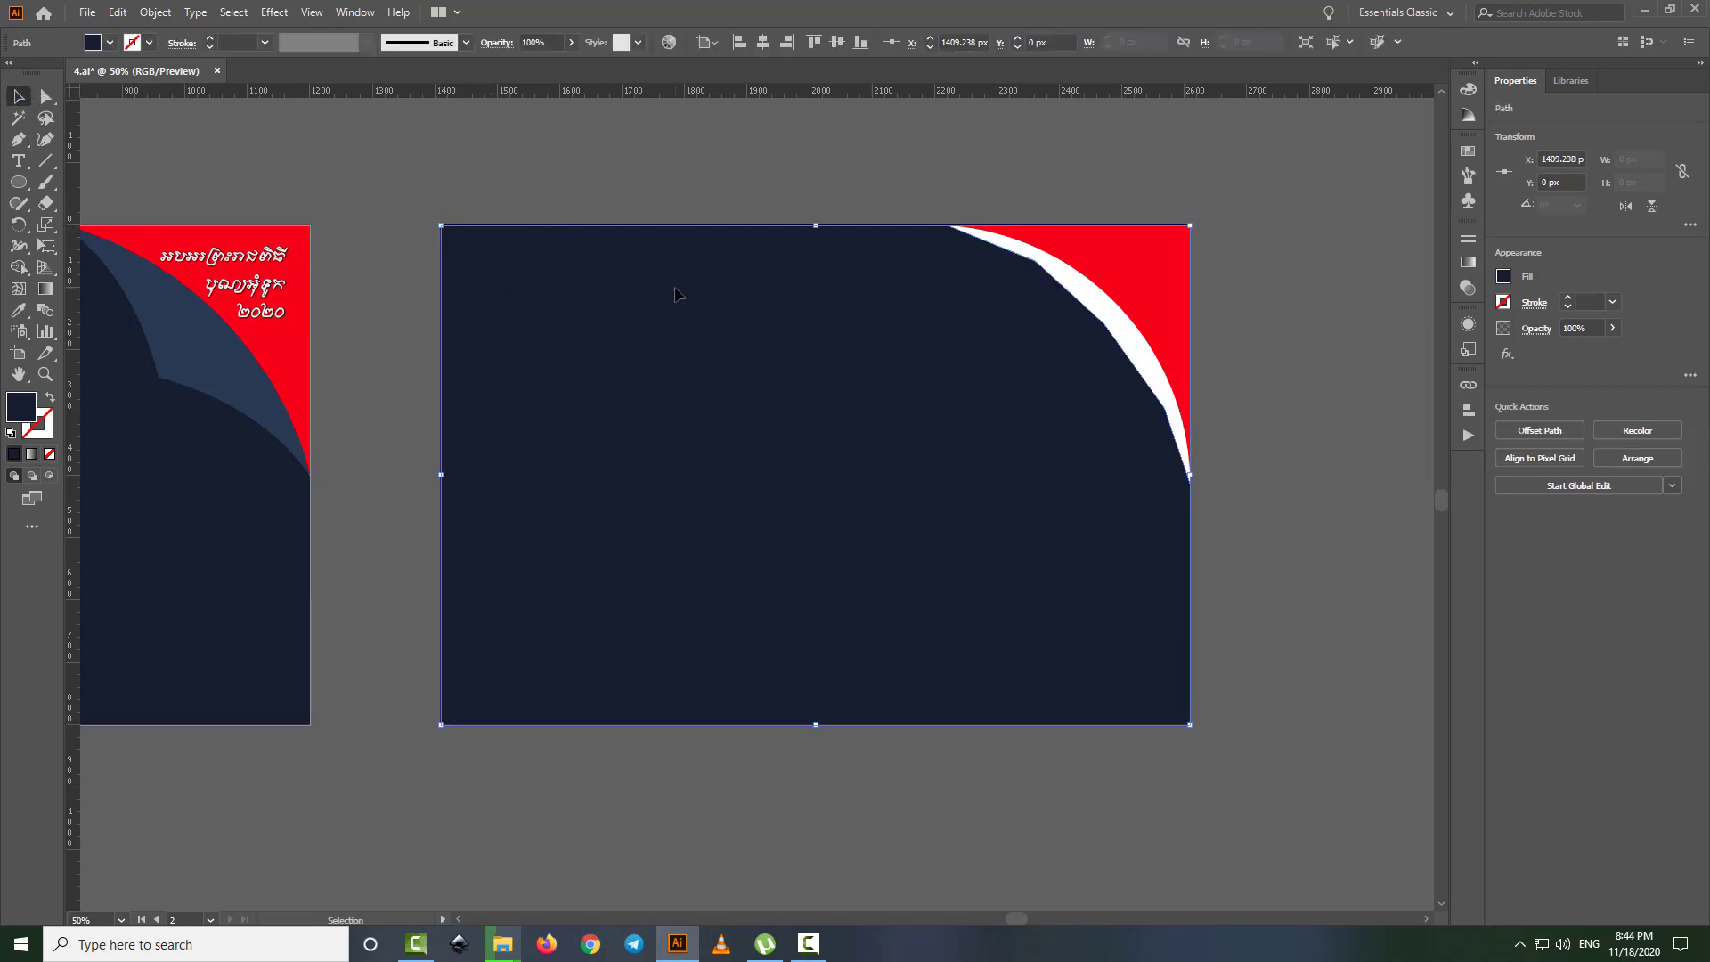
pyautogui.rightClick(676, 288)
pyautogui.moveTo(724, 585)
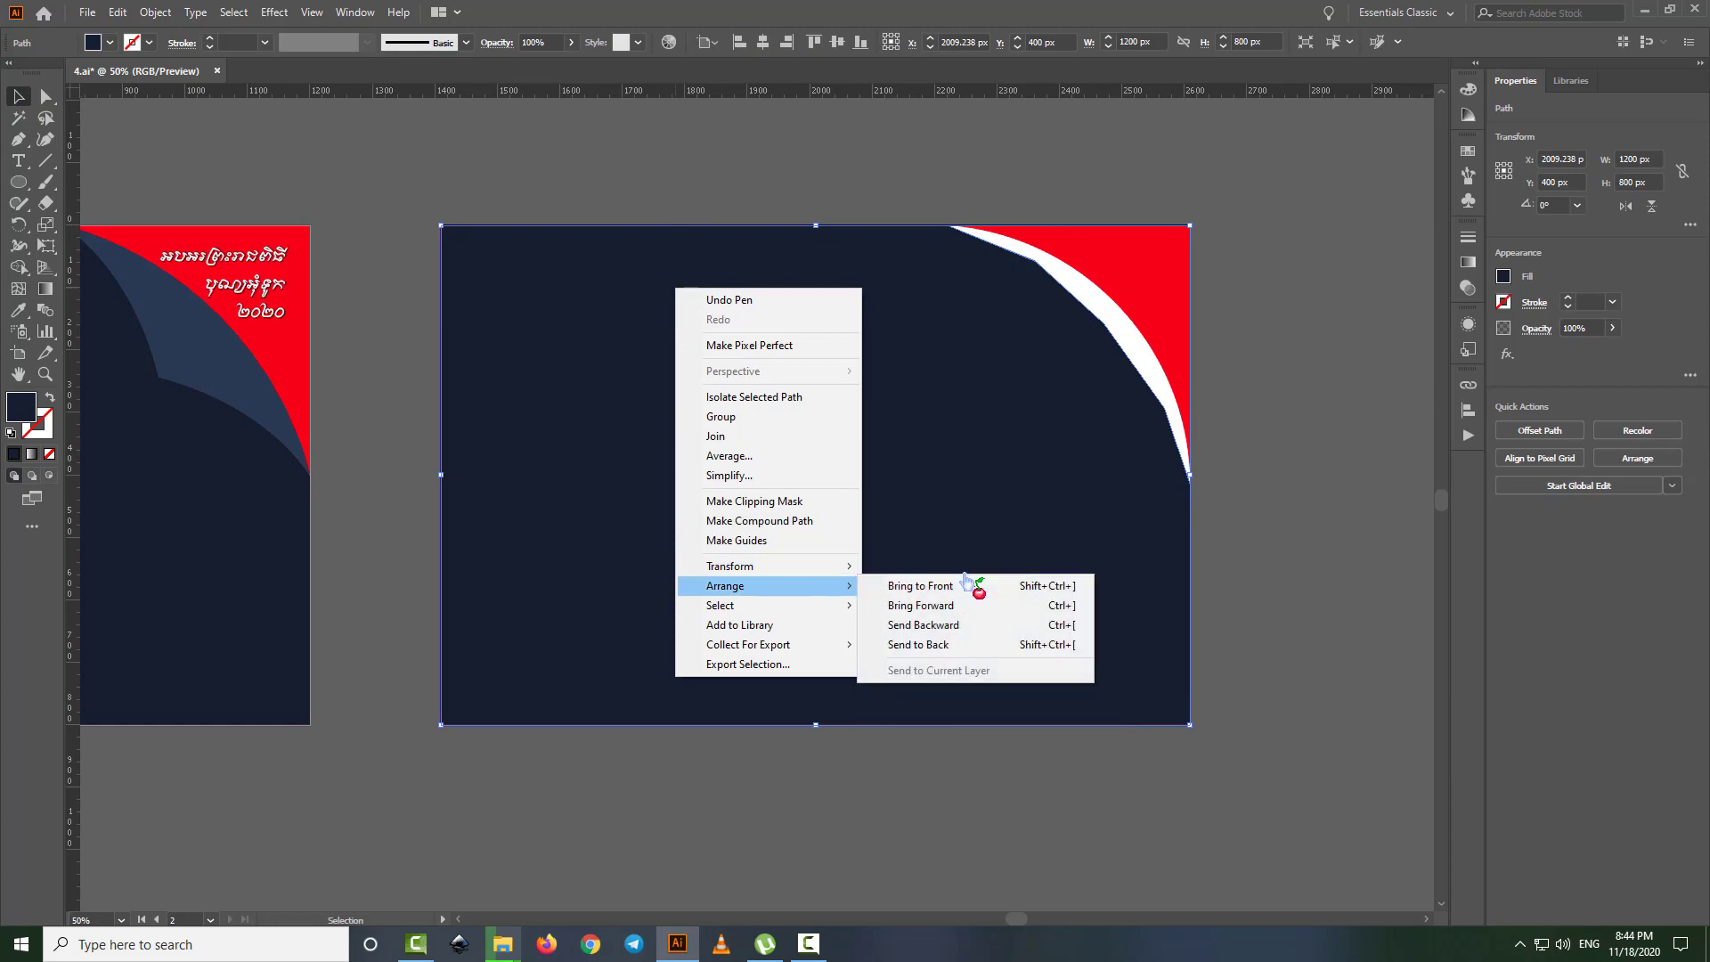
pyautogui.click(962, 624)
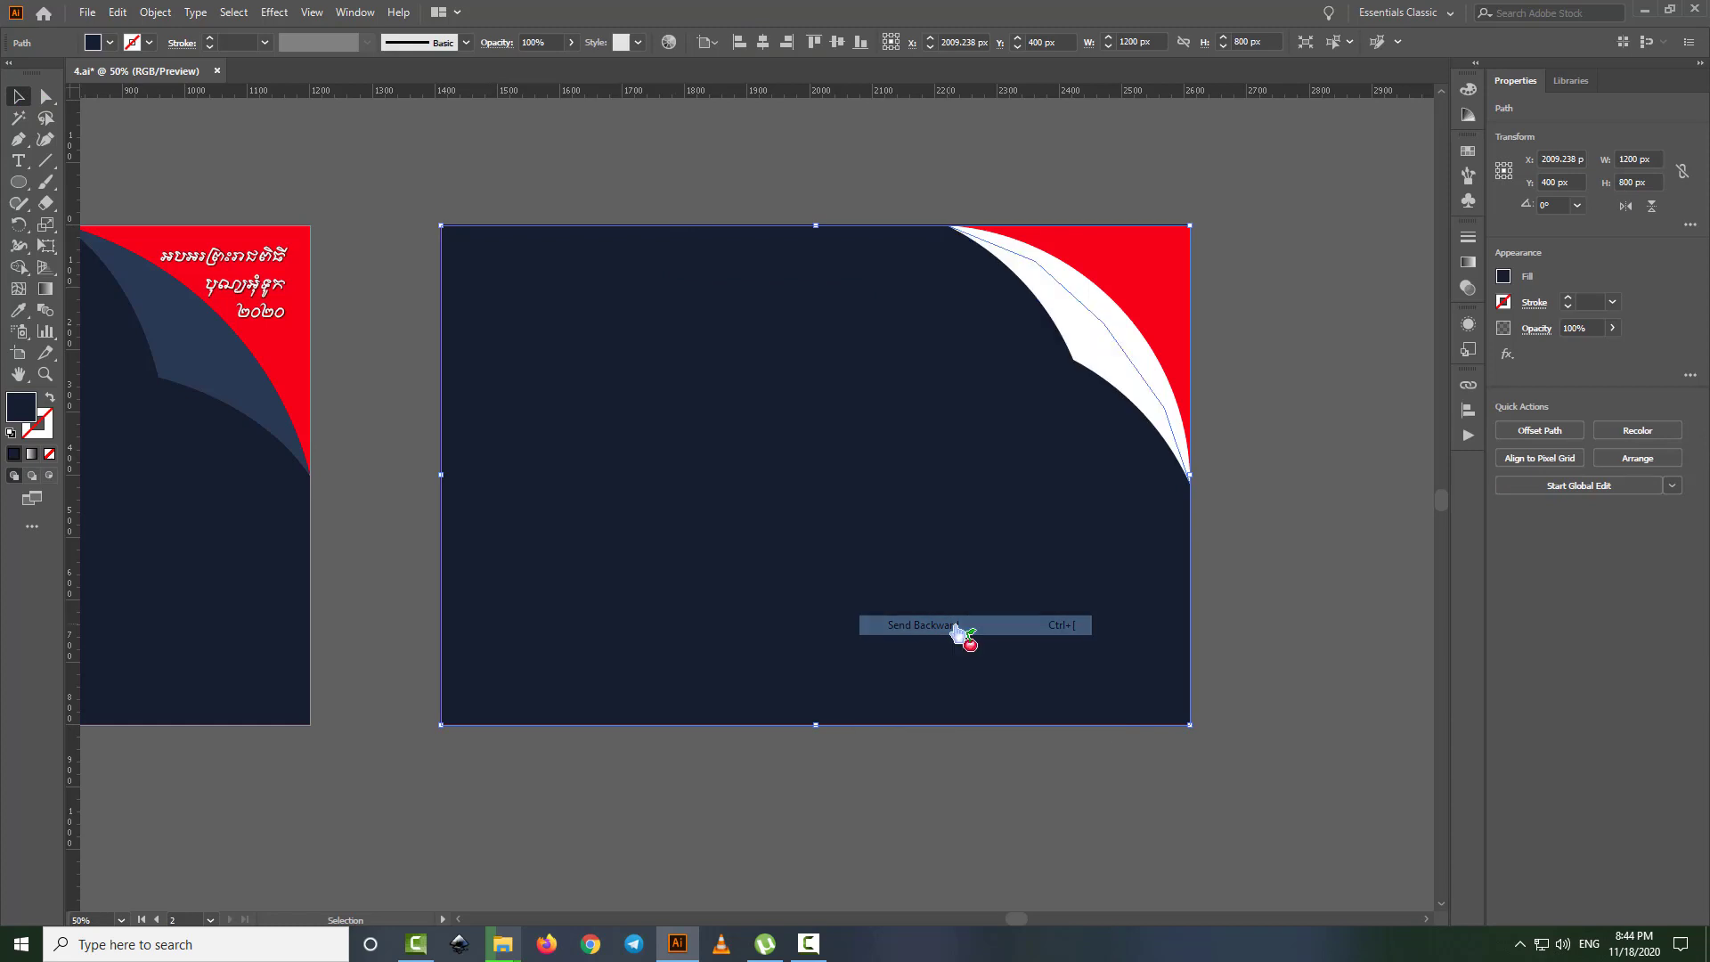
pyautogui.click(1286, 332)
pyautogui.scroll(1, 922, 239)
pyautogui.scroll(1, 1012, 184)
pyautogui.scroll(1, 1013, 183)
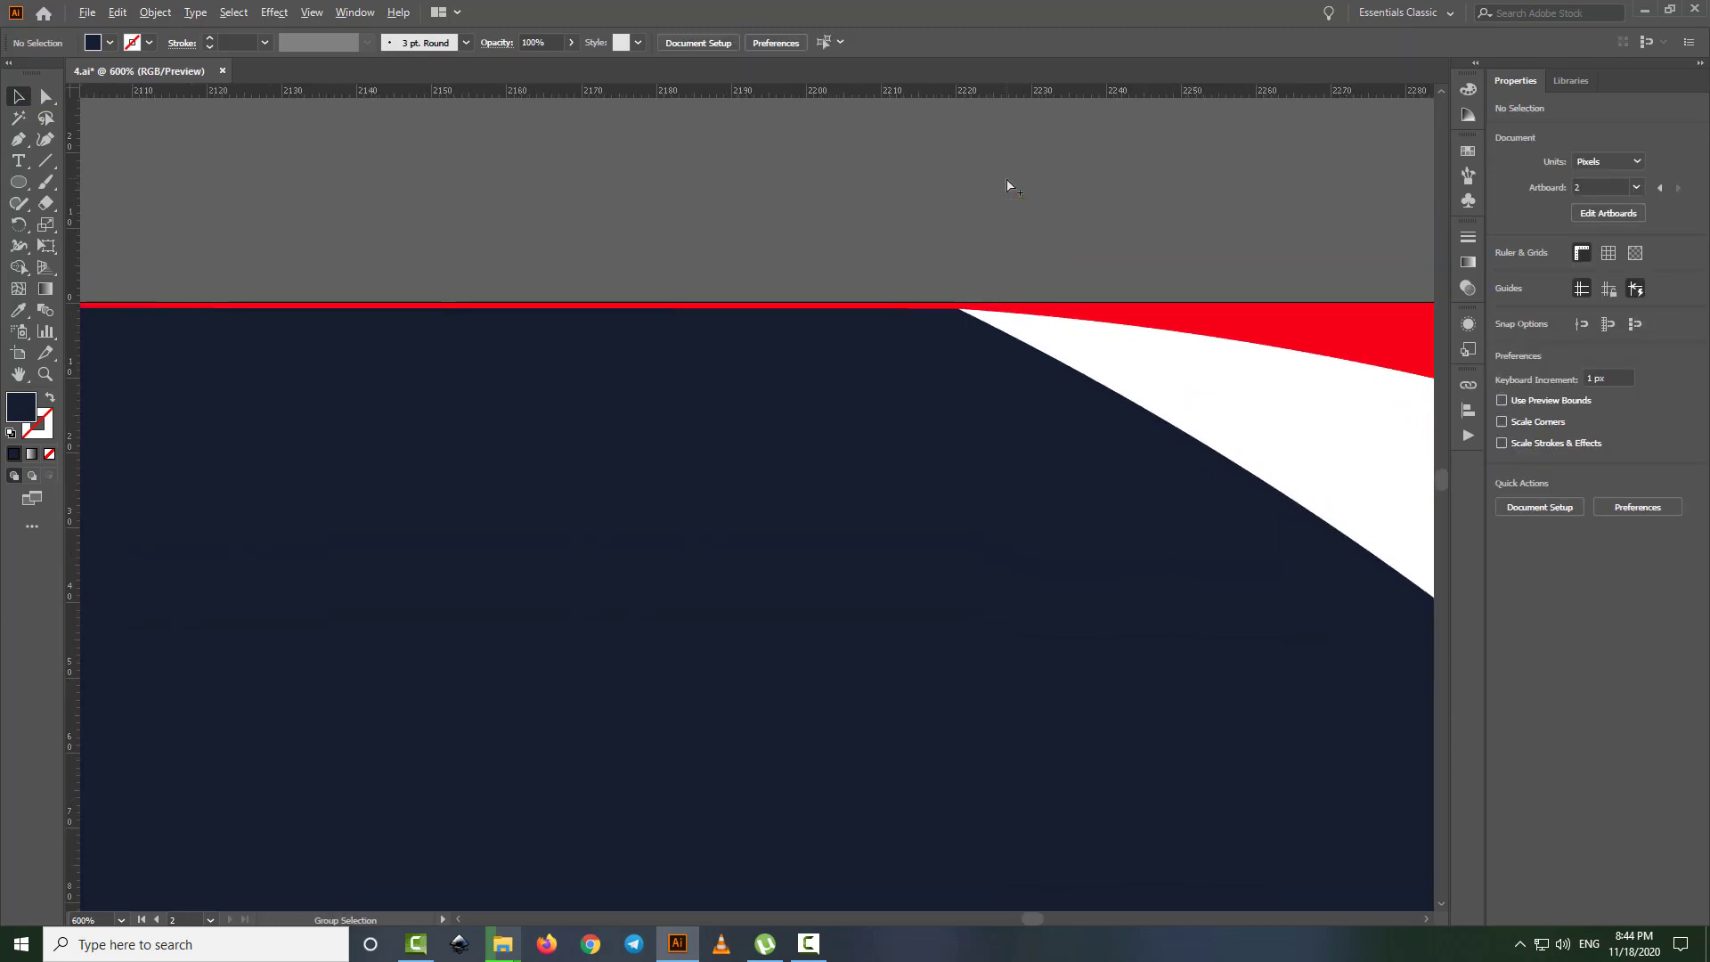
pyautogui.scroll(-1, 1012, 184)
pyautogui.scroll(-2, 1013, 184)
# - Stretch the navy shape's top edge up to the artboard edge, closing the red gap
pyautogui.click(893, 333)
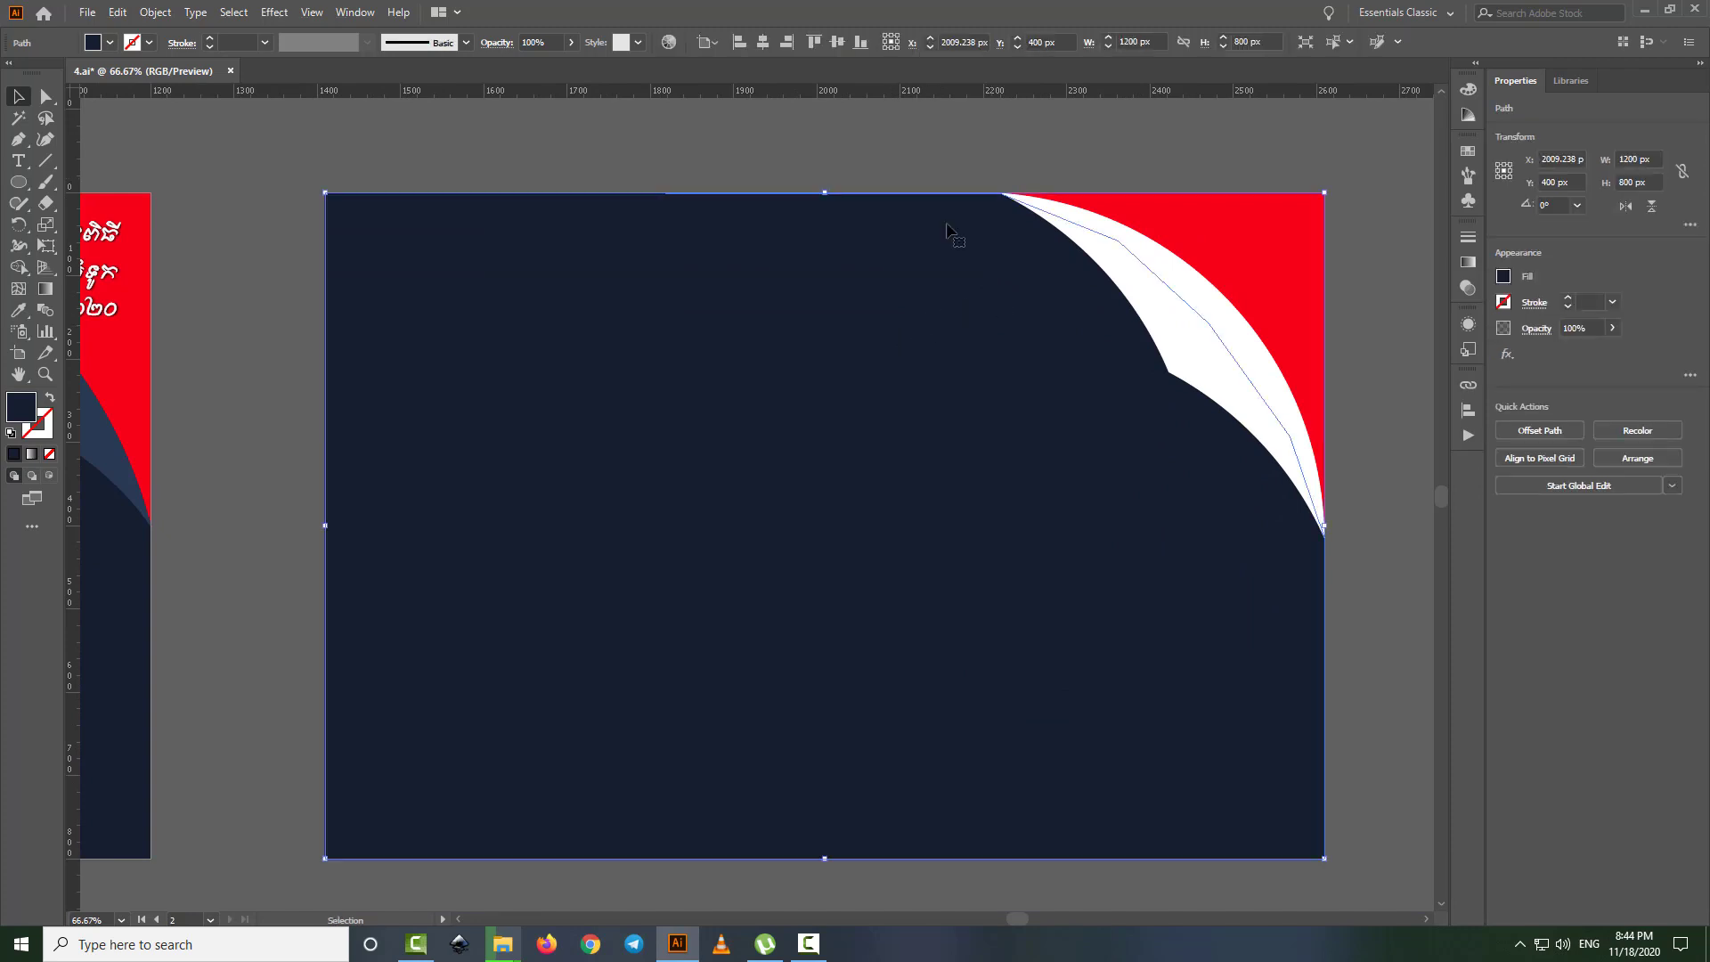
pyautogui.scroll(3, 837, 178)
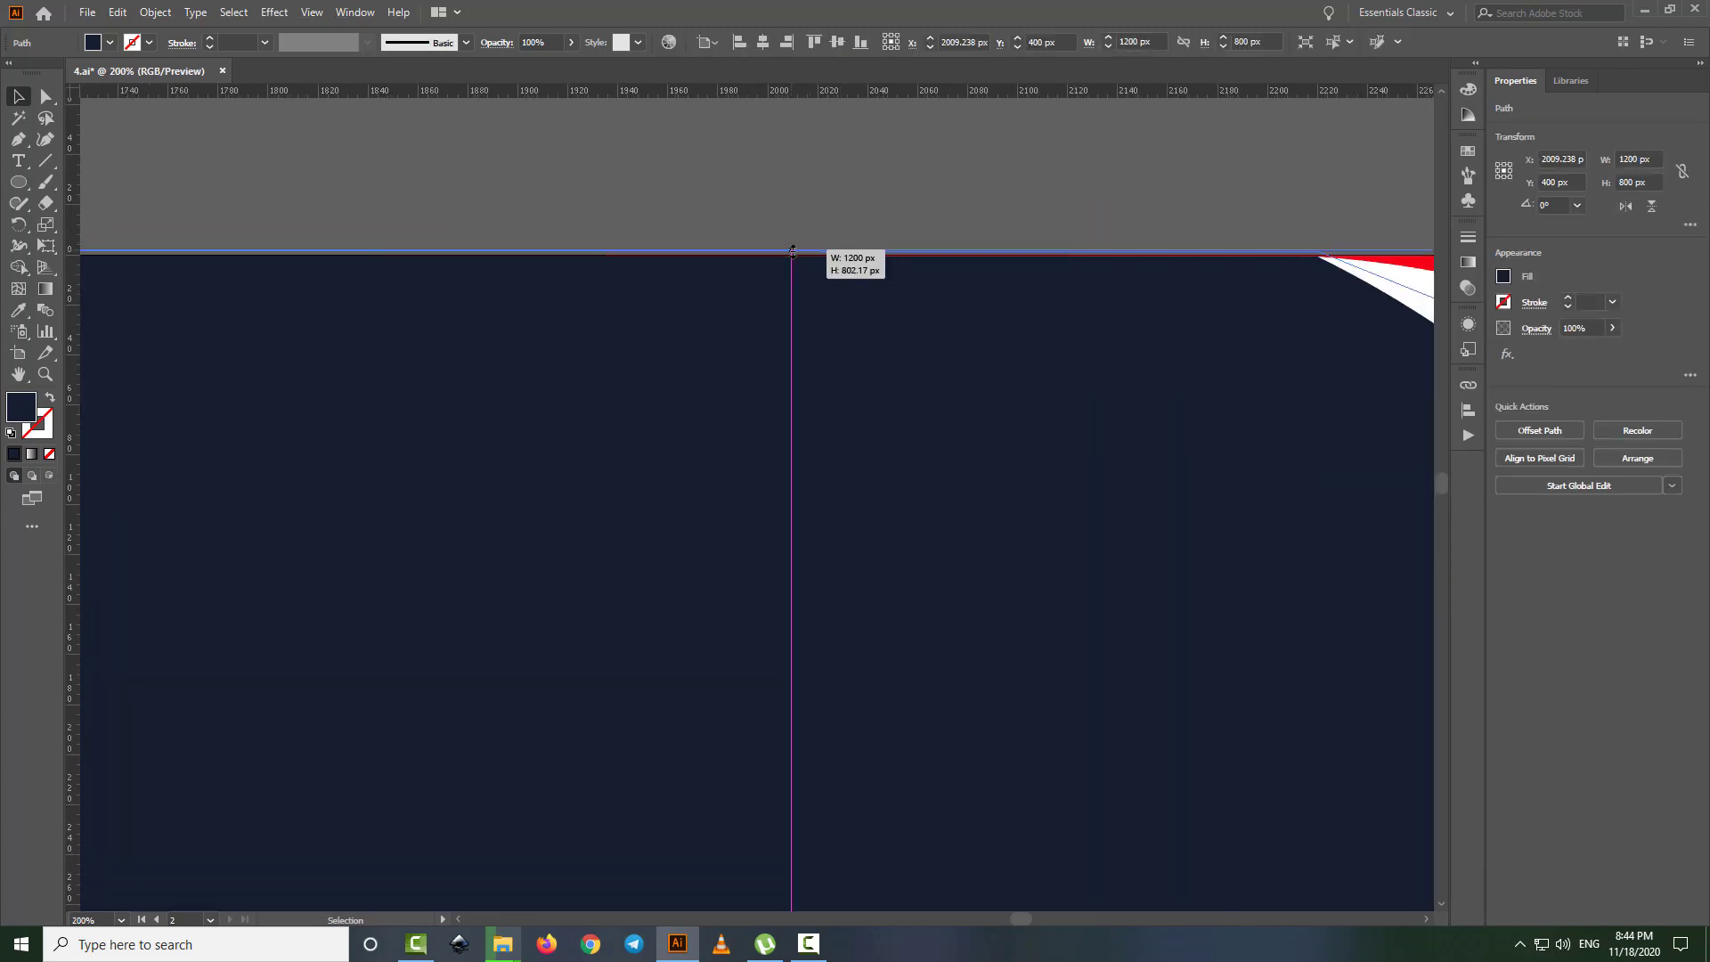
pyautogui.click(847, 213)
pyautogui.scroll(3, 849, 220)
pyautogui.click(658, 378)
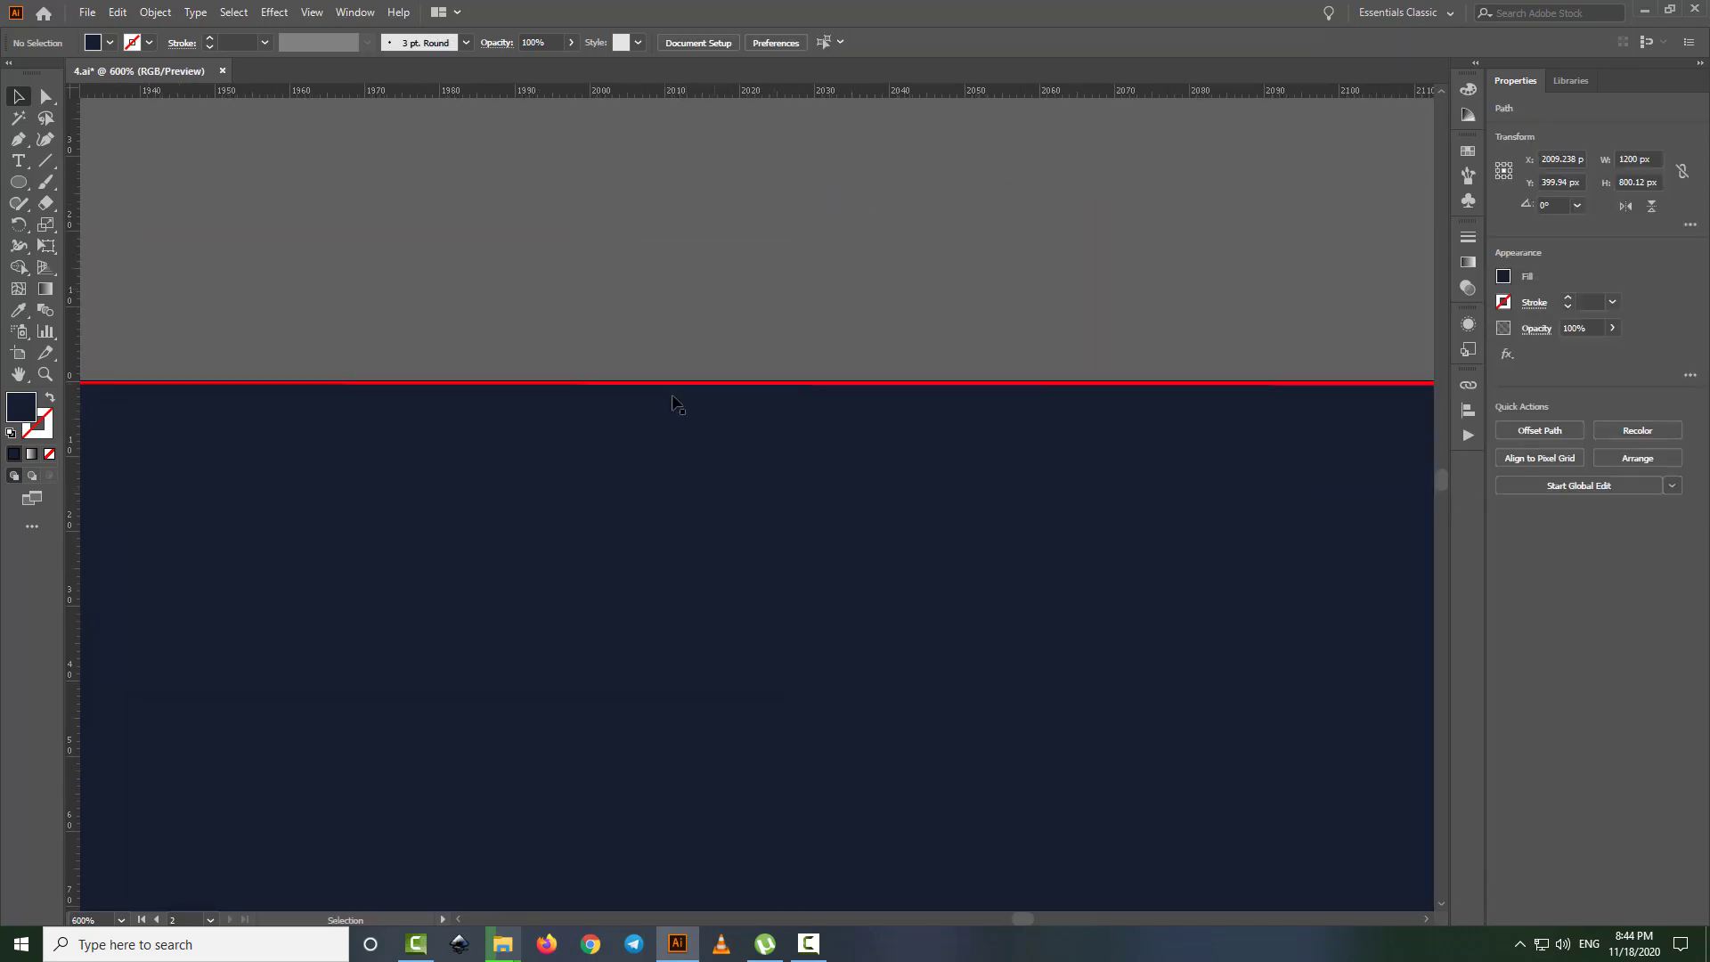
pyautogui.moveTo(661, 379); pyautogui.dragTo(659, 383)
pyautogui.click(706, 343)
pyautogui.scroll(-5, 724, 351)
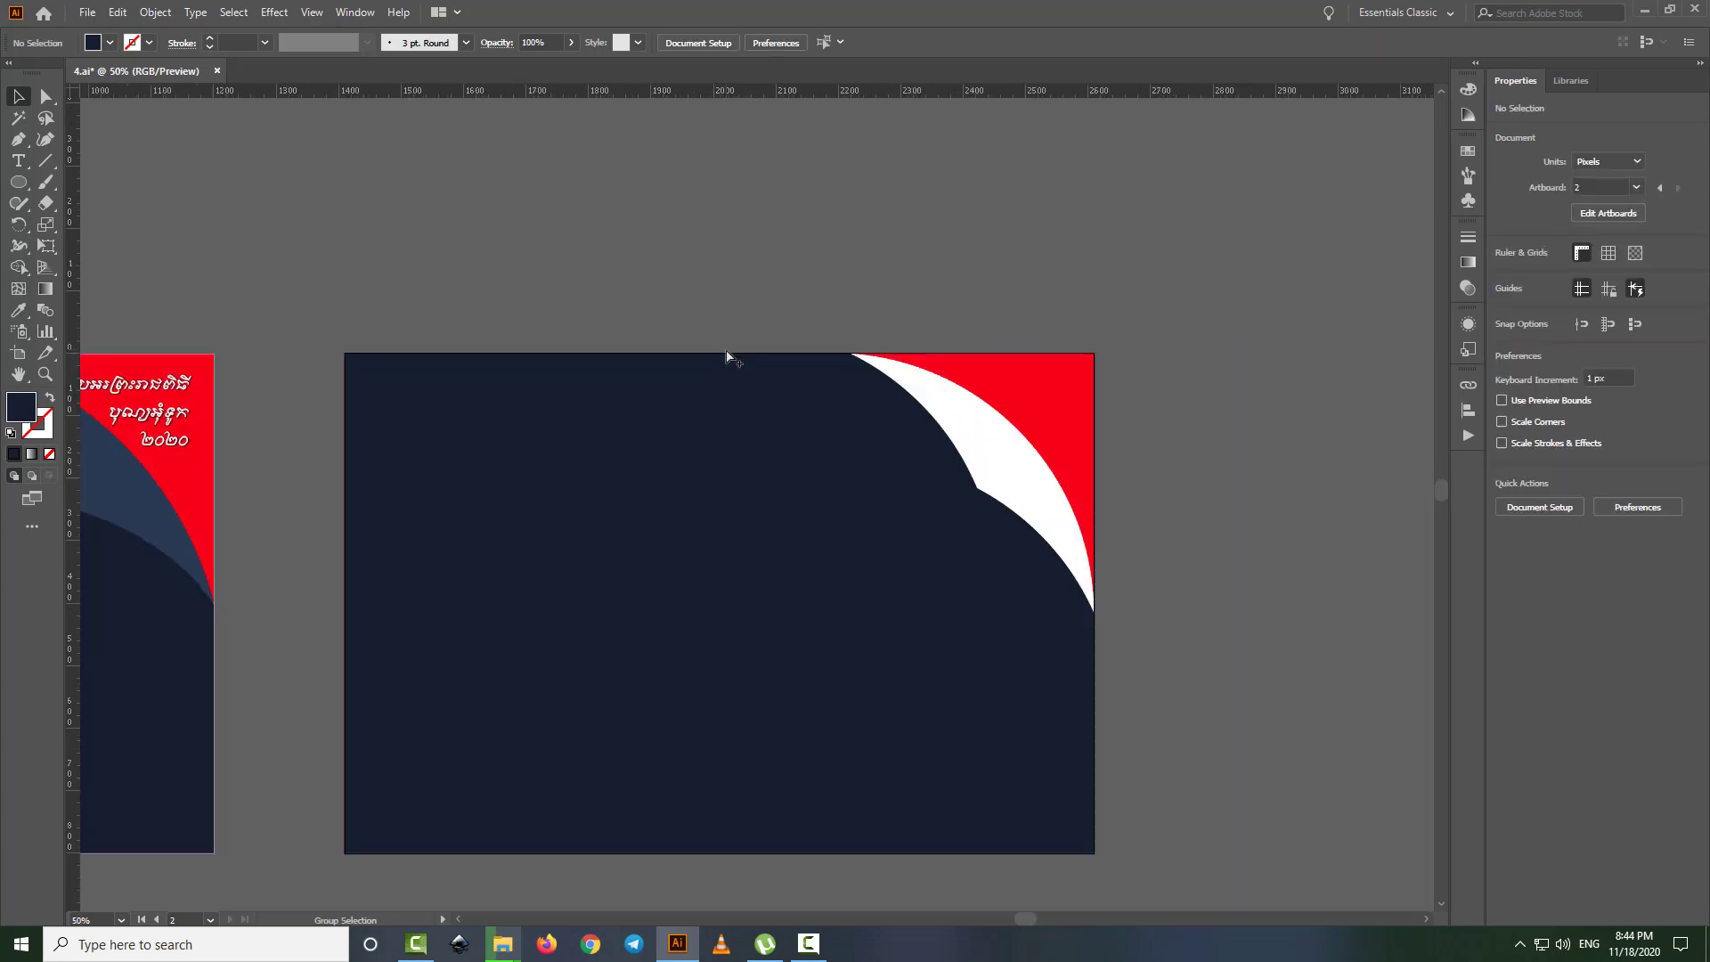
pyautogui.scroll(-3, 1056, 520)
pyautogui.moveTo(1056, 520); pyautogui.dragTo(1194, 430)
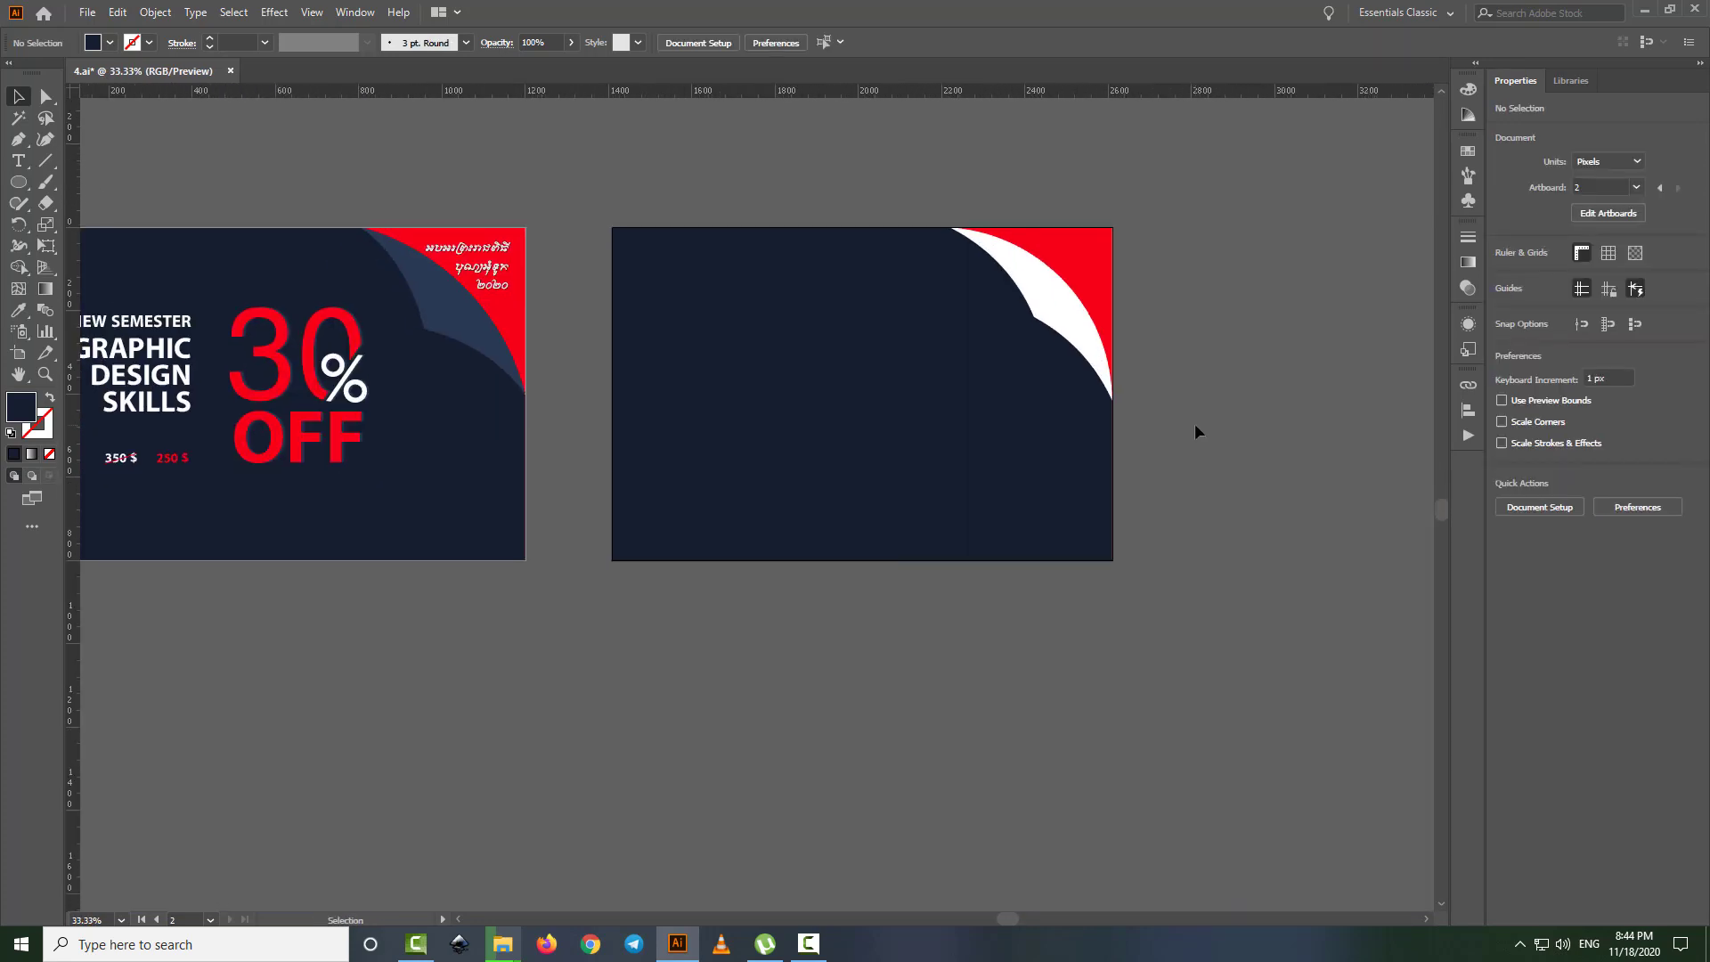
pyautogui.scroll(-1, 1264, 398)
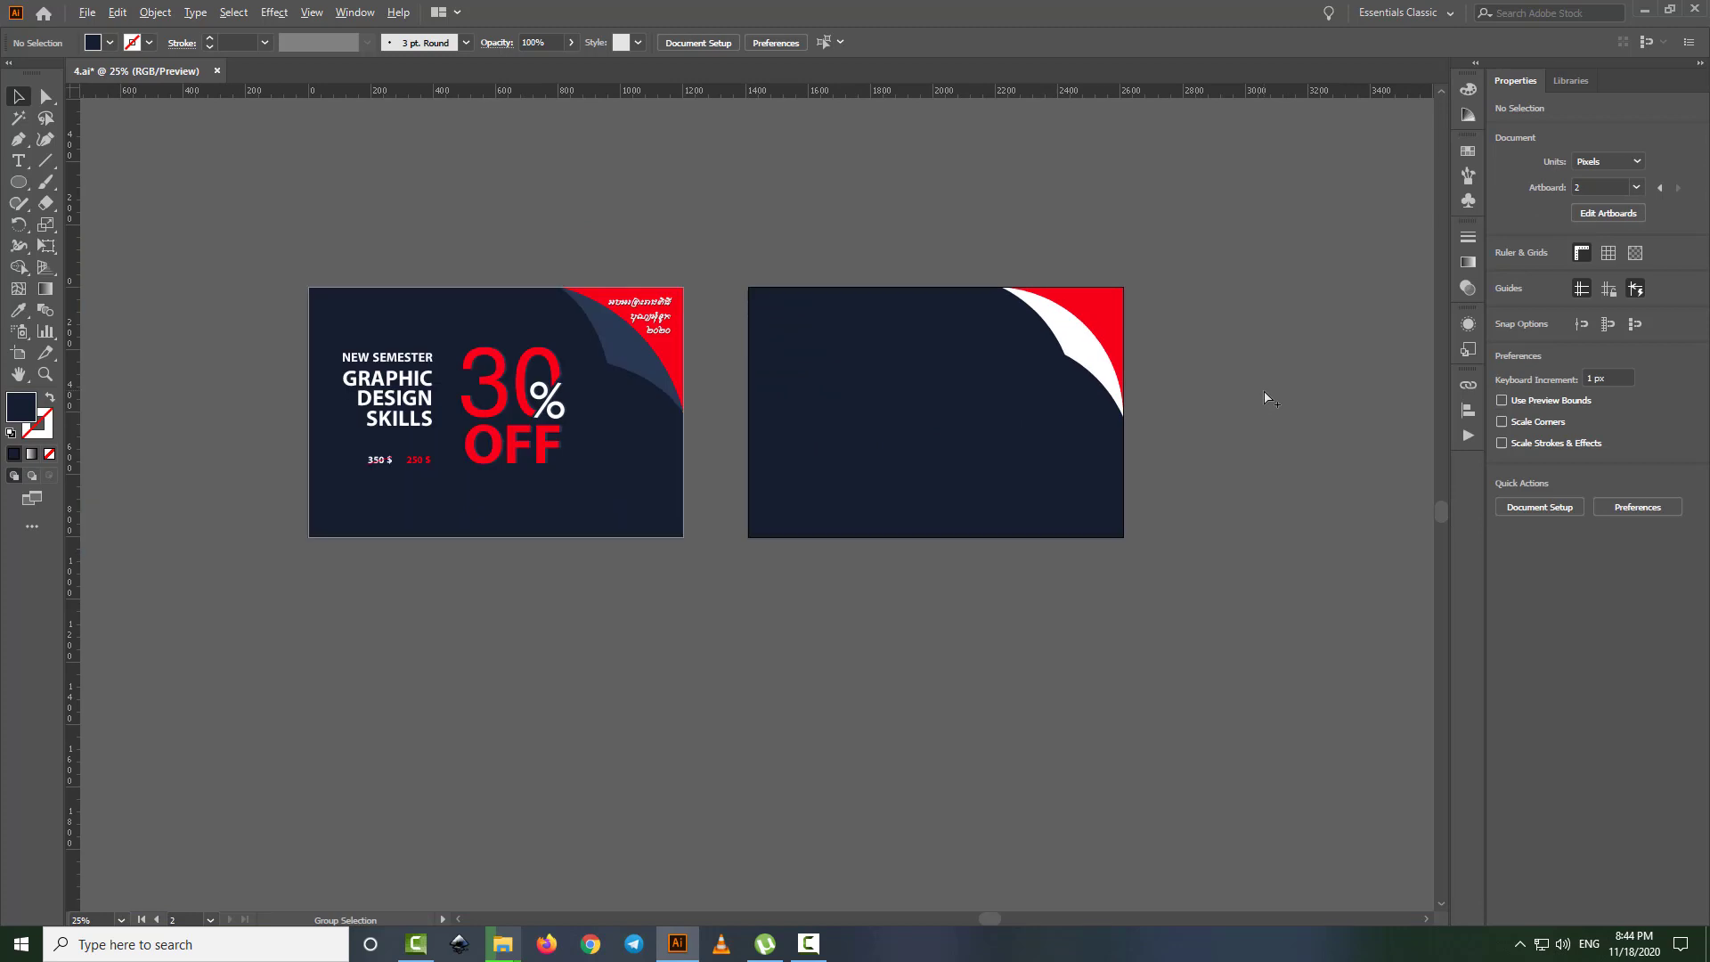
pyautogui.scroll(2, 1264, 398)
# - Recolour the crescent with the slate blue sampled from the first artboard's curve
pyautogui.click(940, 347)
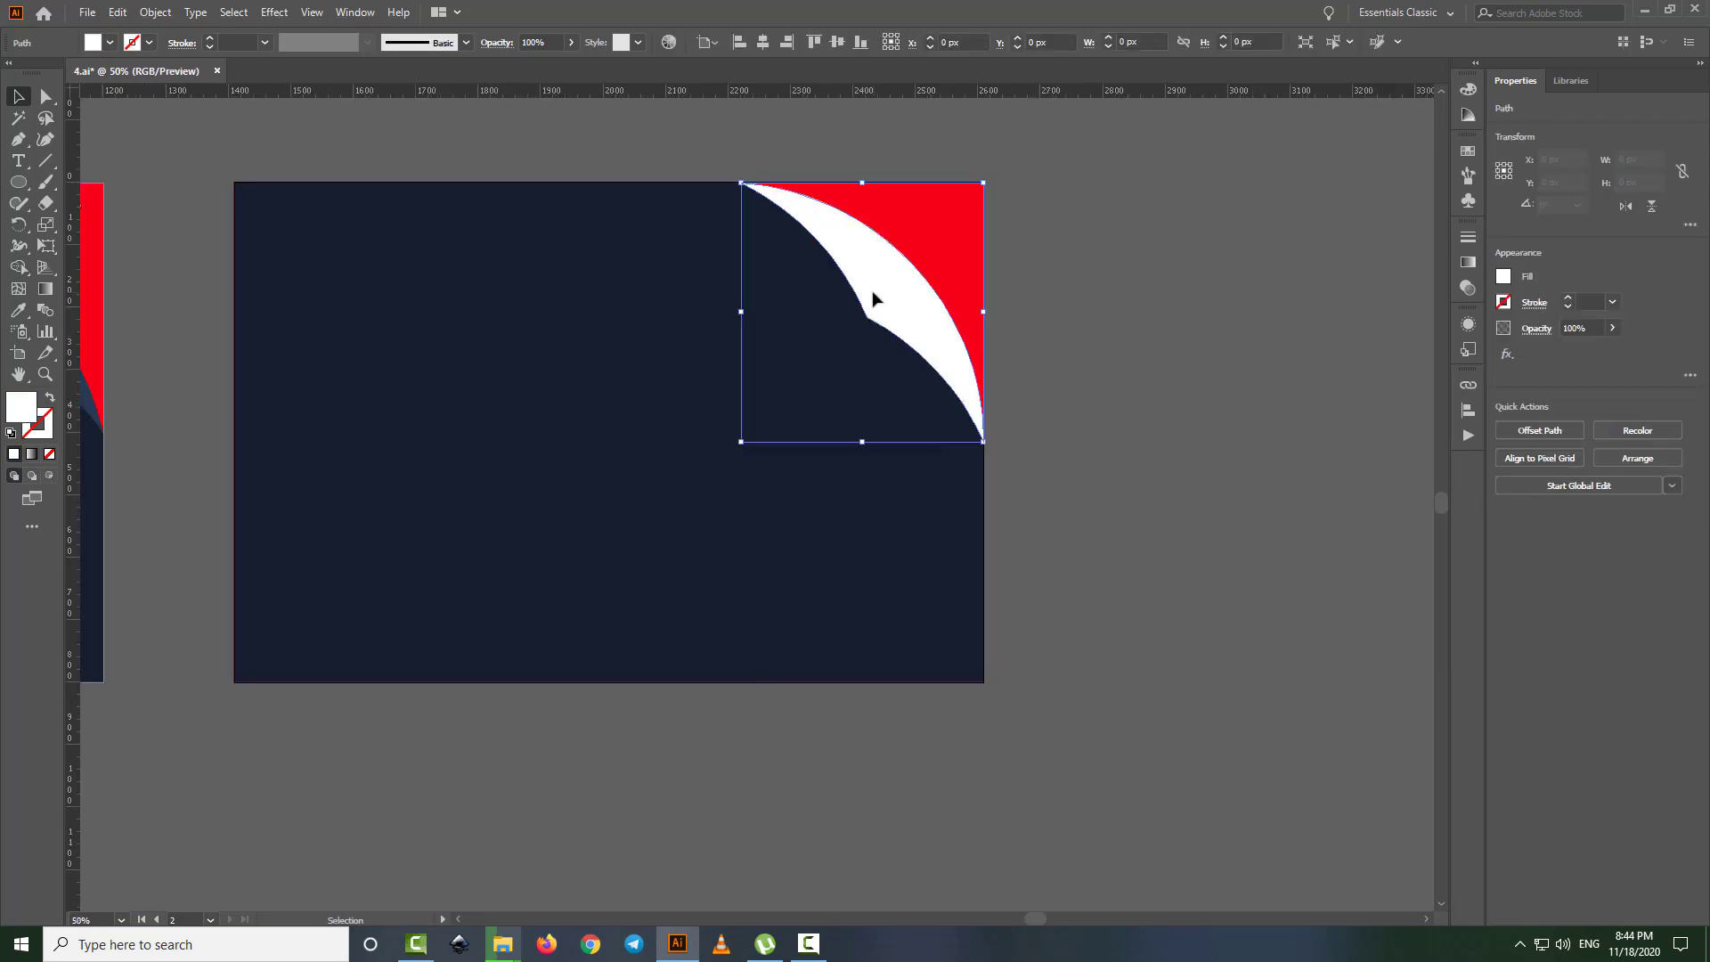
pyautogui.click(111, 42)
pyautogui.click(148, 85)
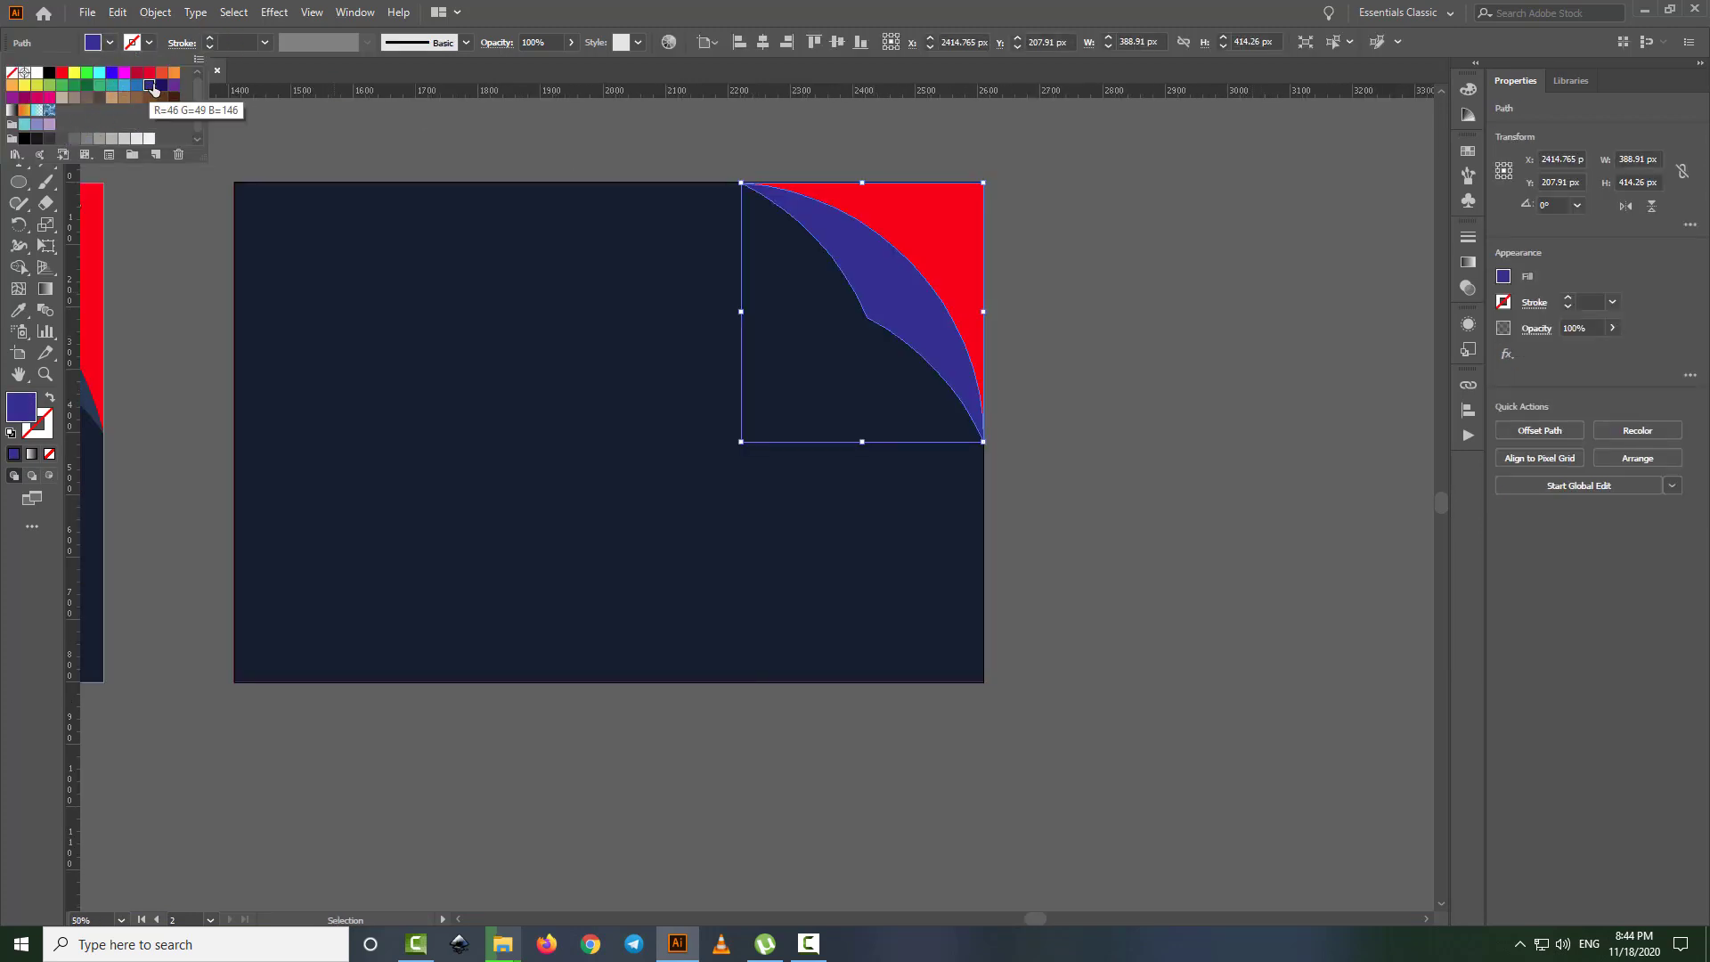
pyautogui.moveTo(341, 151); pyautogui.dragTo(882, 153)
pyautogui.press('i')
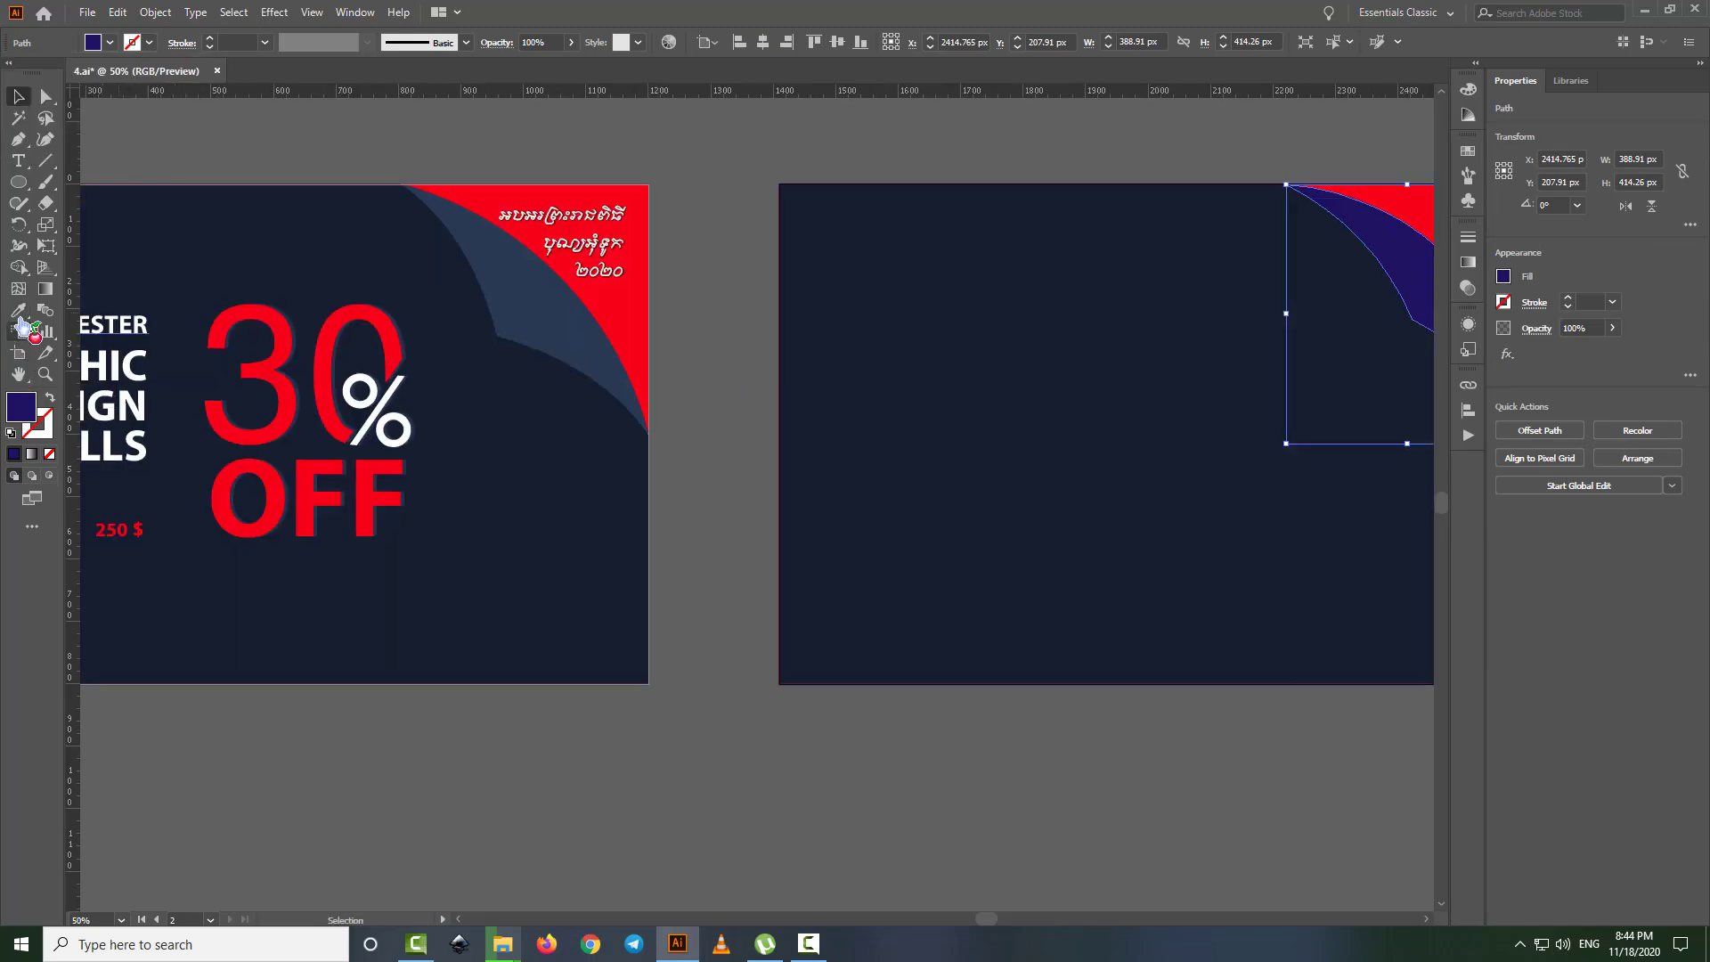
pyautogui.click(553, 301)
pyautogui.hotkey('ctrl', '-')
pyautogui.press('v')
pyautogui.click(1223, 229)
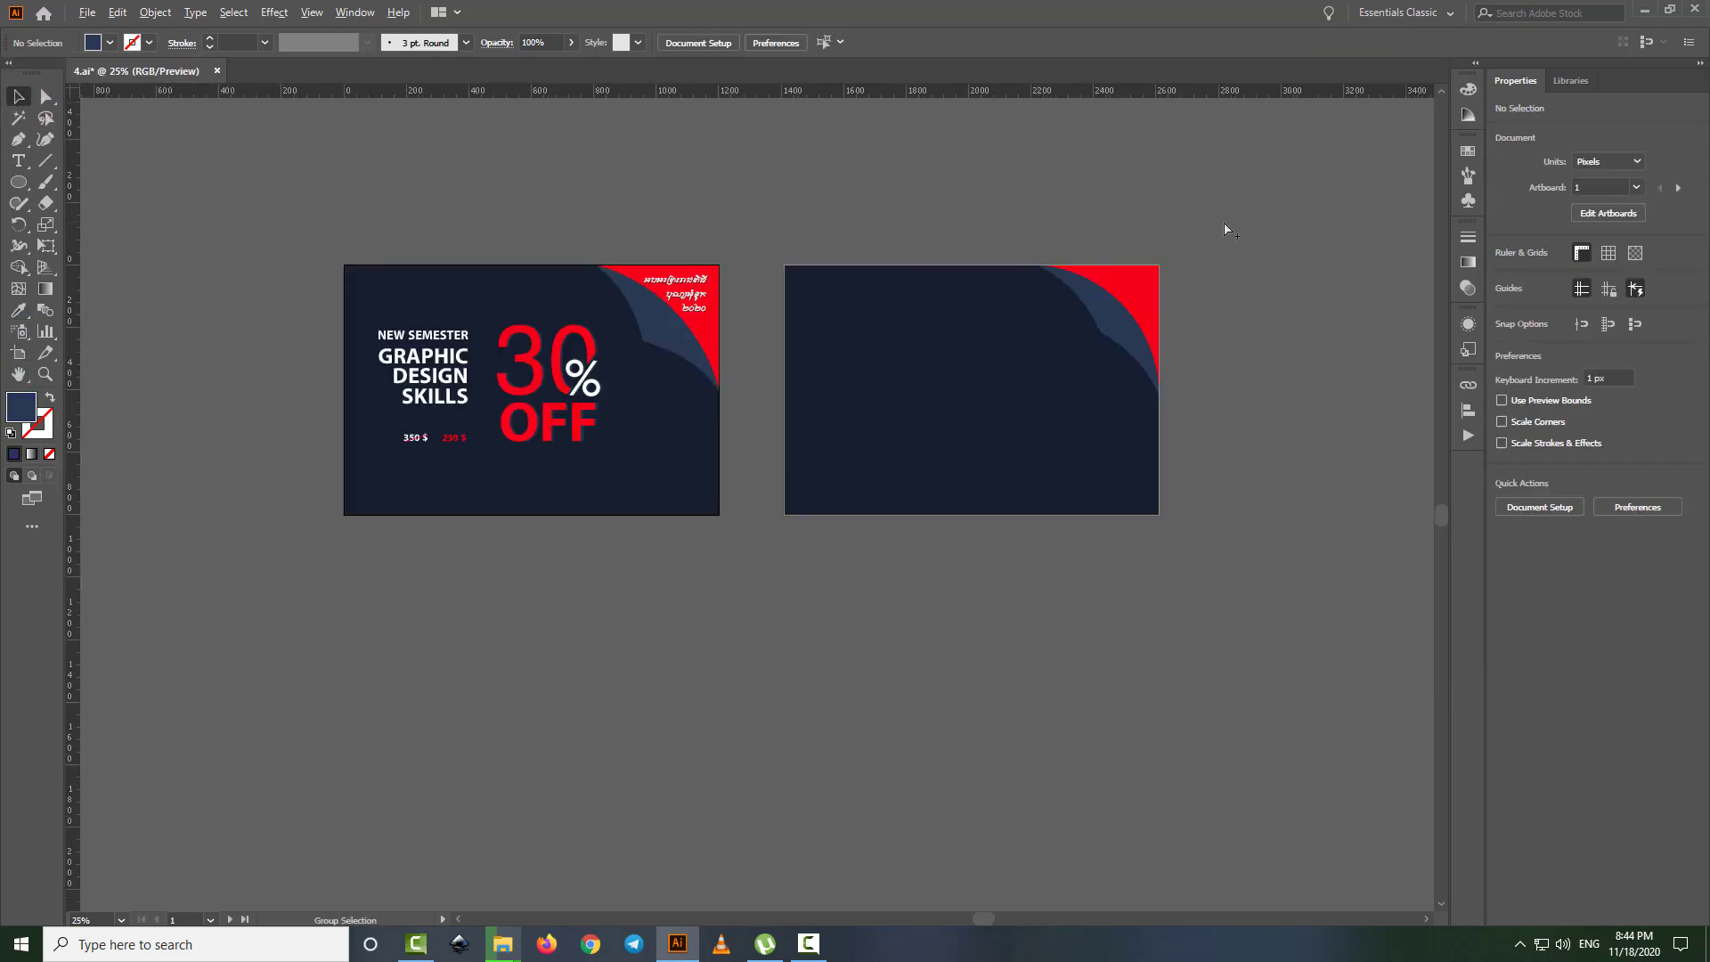
pyautogui.scroll(2, 1223, 229)
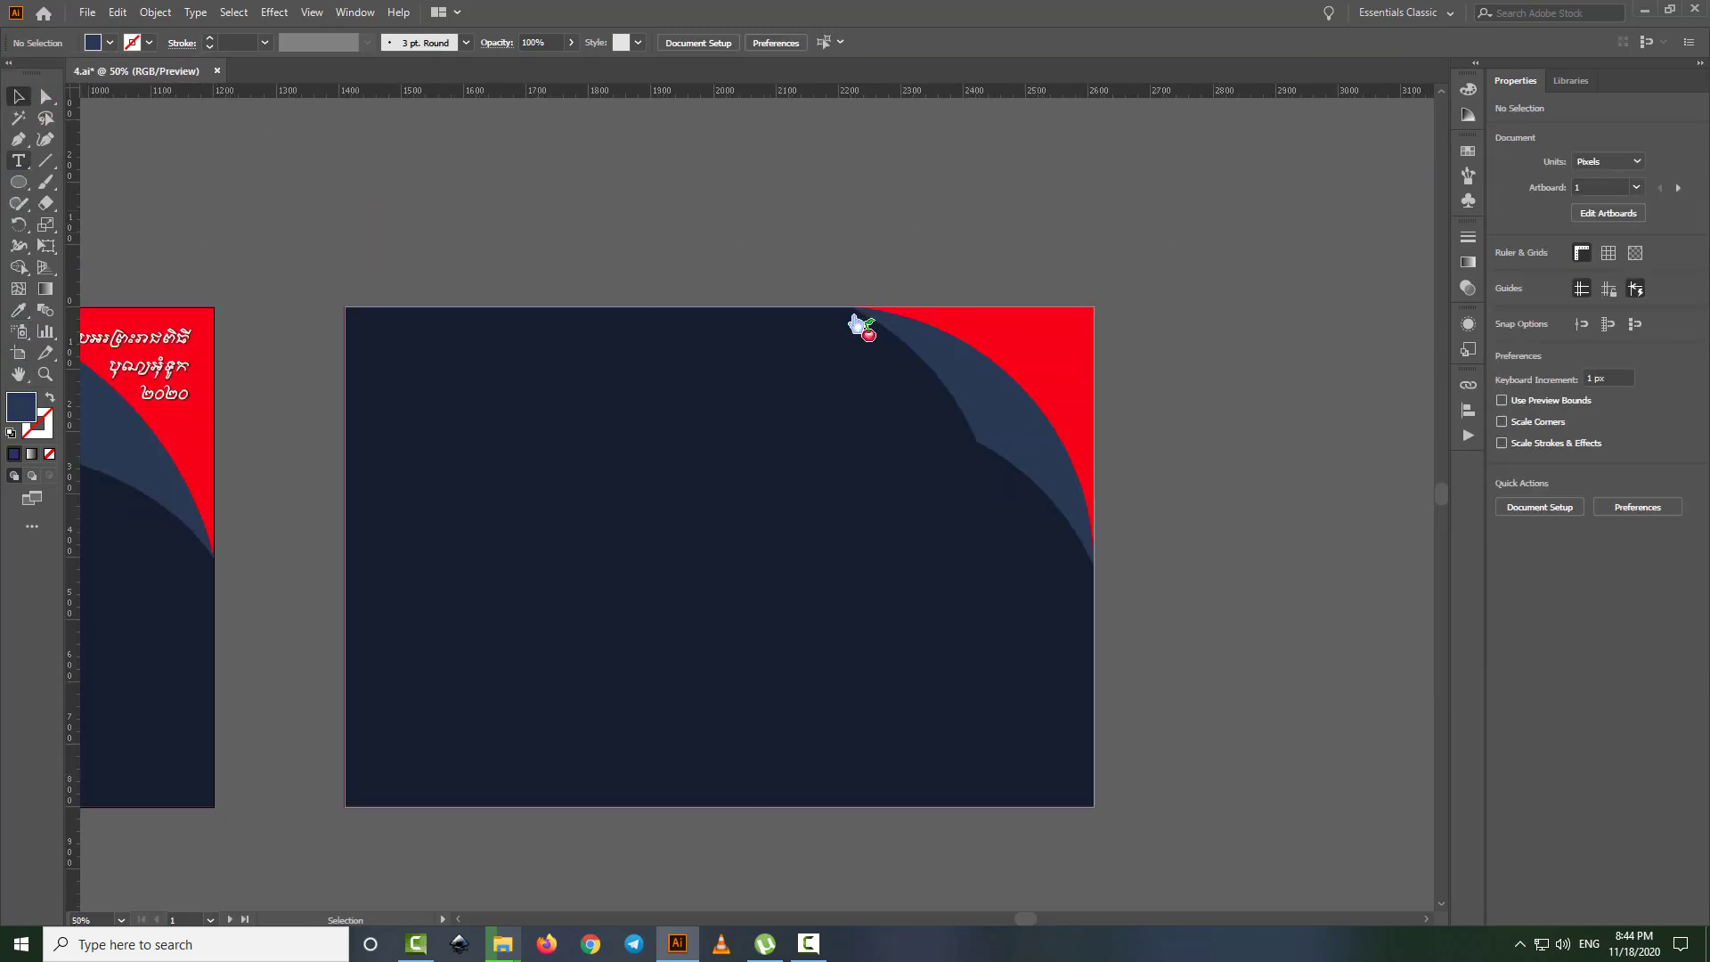
# - Finish the 'Your Logo' text, move it enlarged onto the red corner, and fill it white
pyautogui.click(1013, 258)
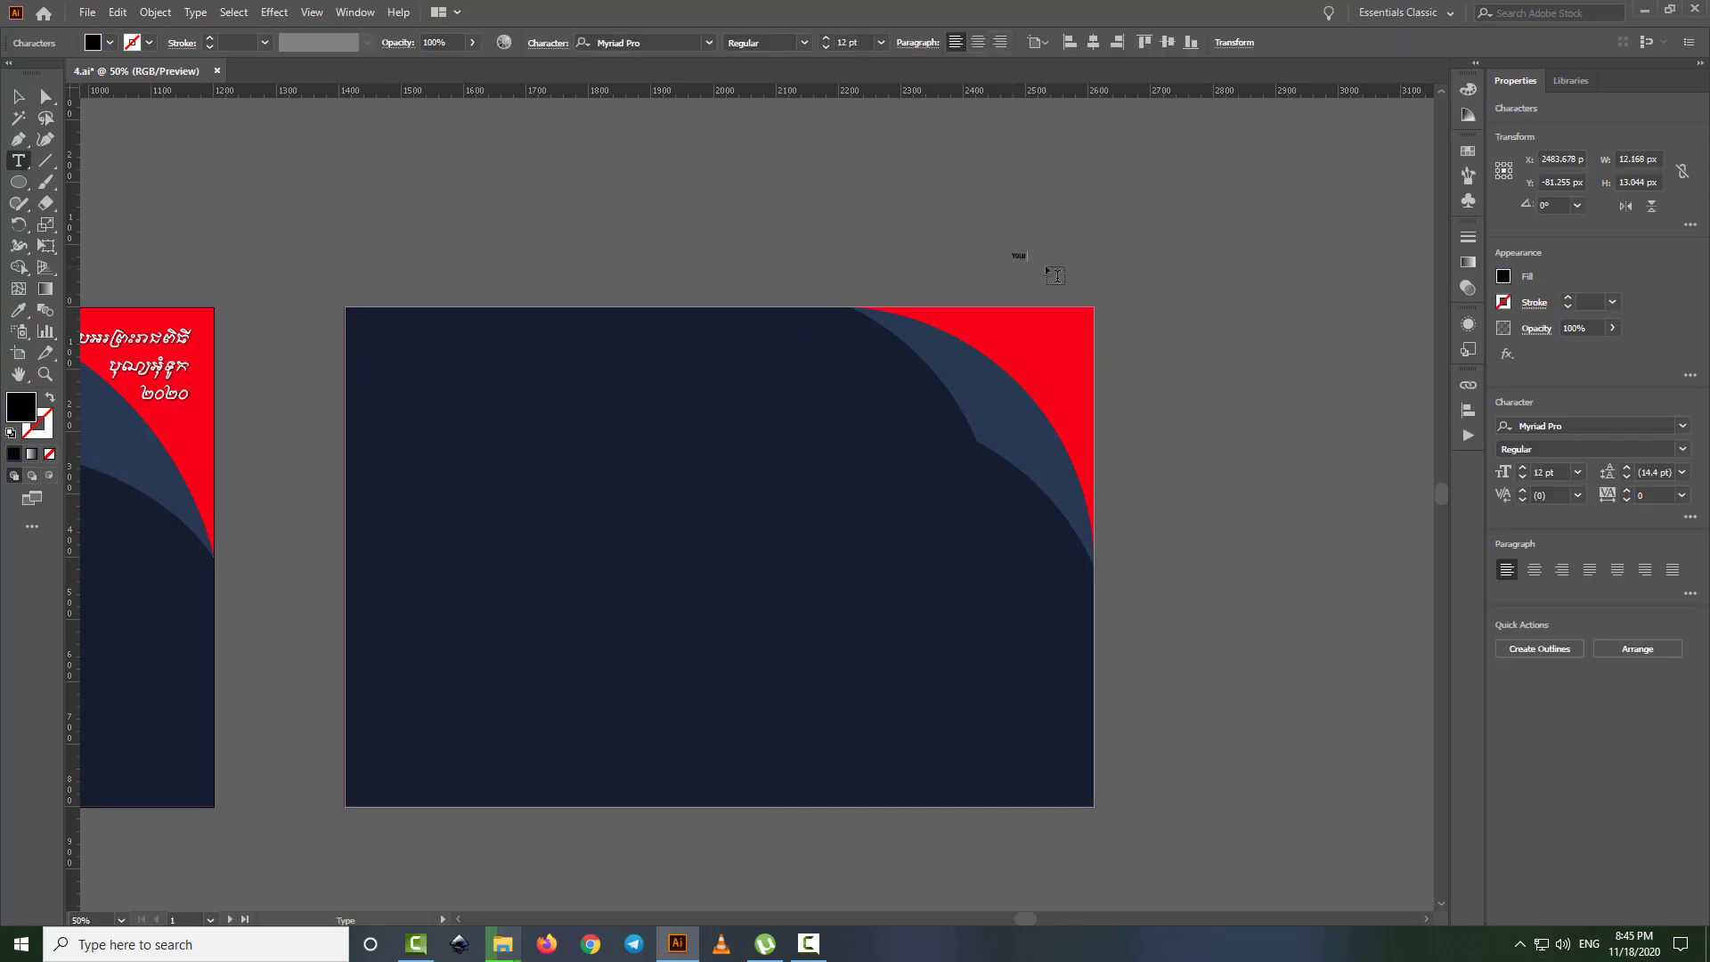
pyautogui.write(' Logo')
pyautogui.click(18, 96)
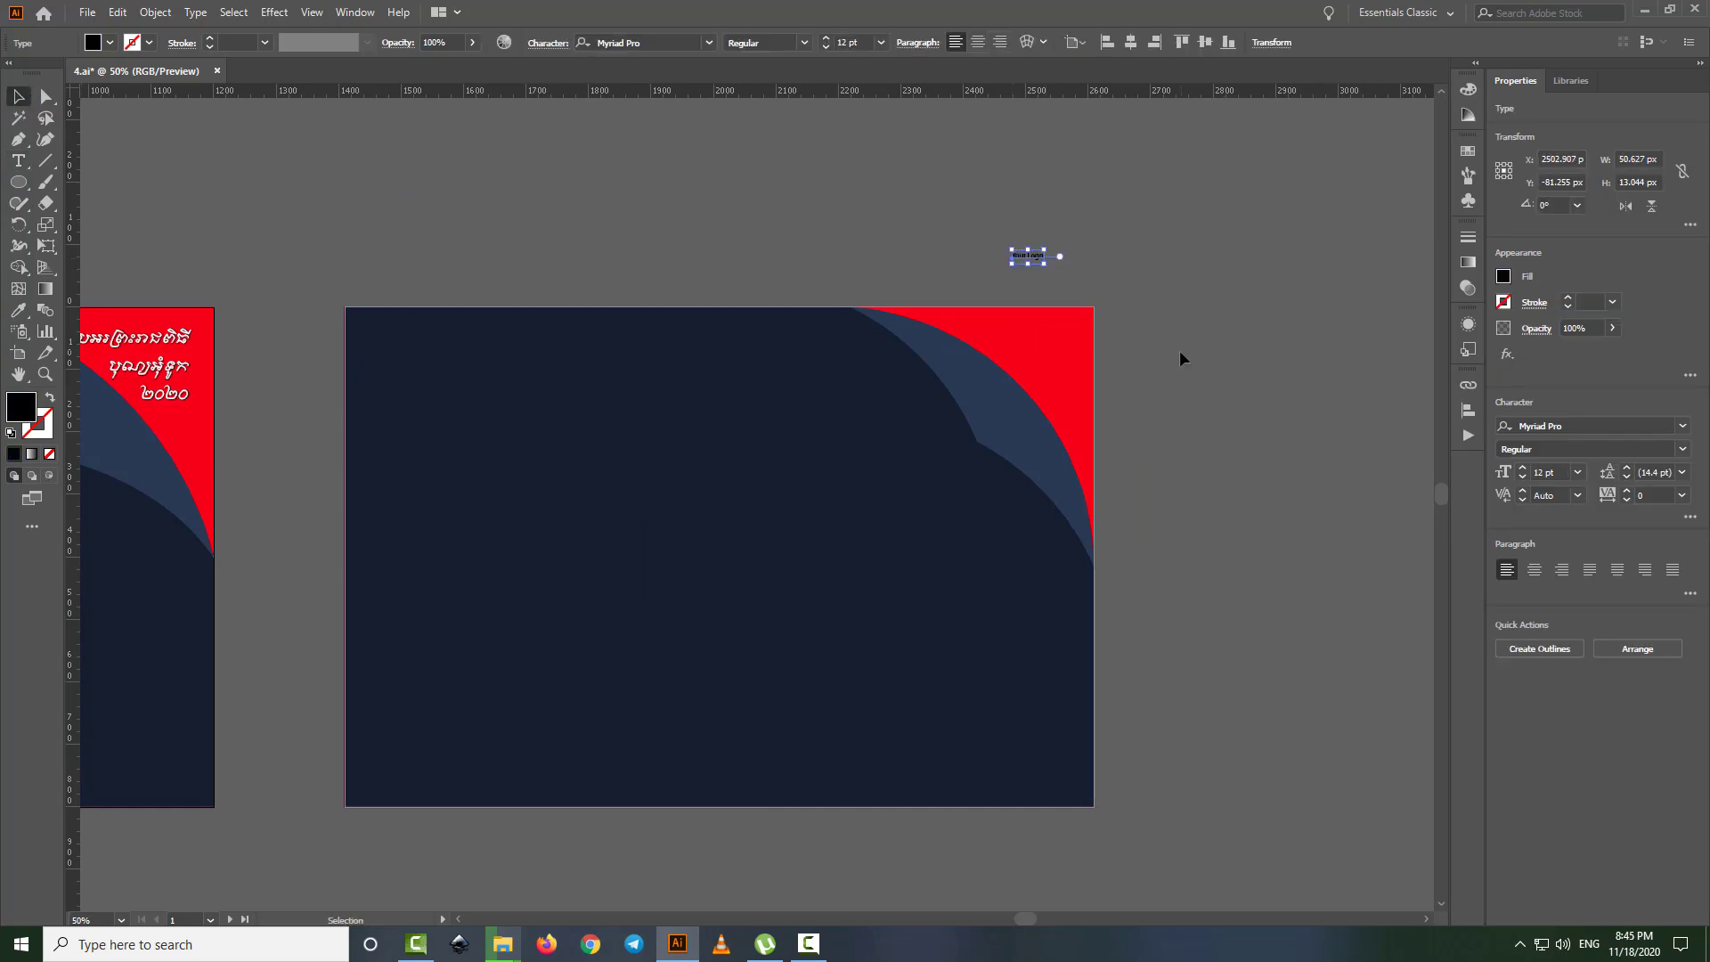
pyautogui.moveTo(1033, 260)
pyautogui.mouseDown()
pyautogui.moveTo(1016, 336)
pyautogui.moveTo(1075, 376)
pyautogui.mouseUp()
pyautogui.click(110, 42)
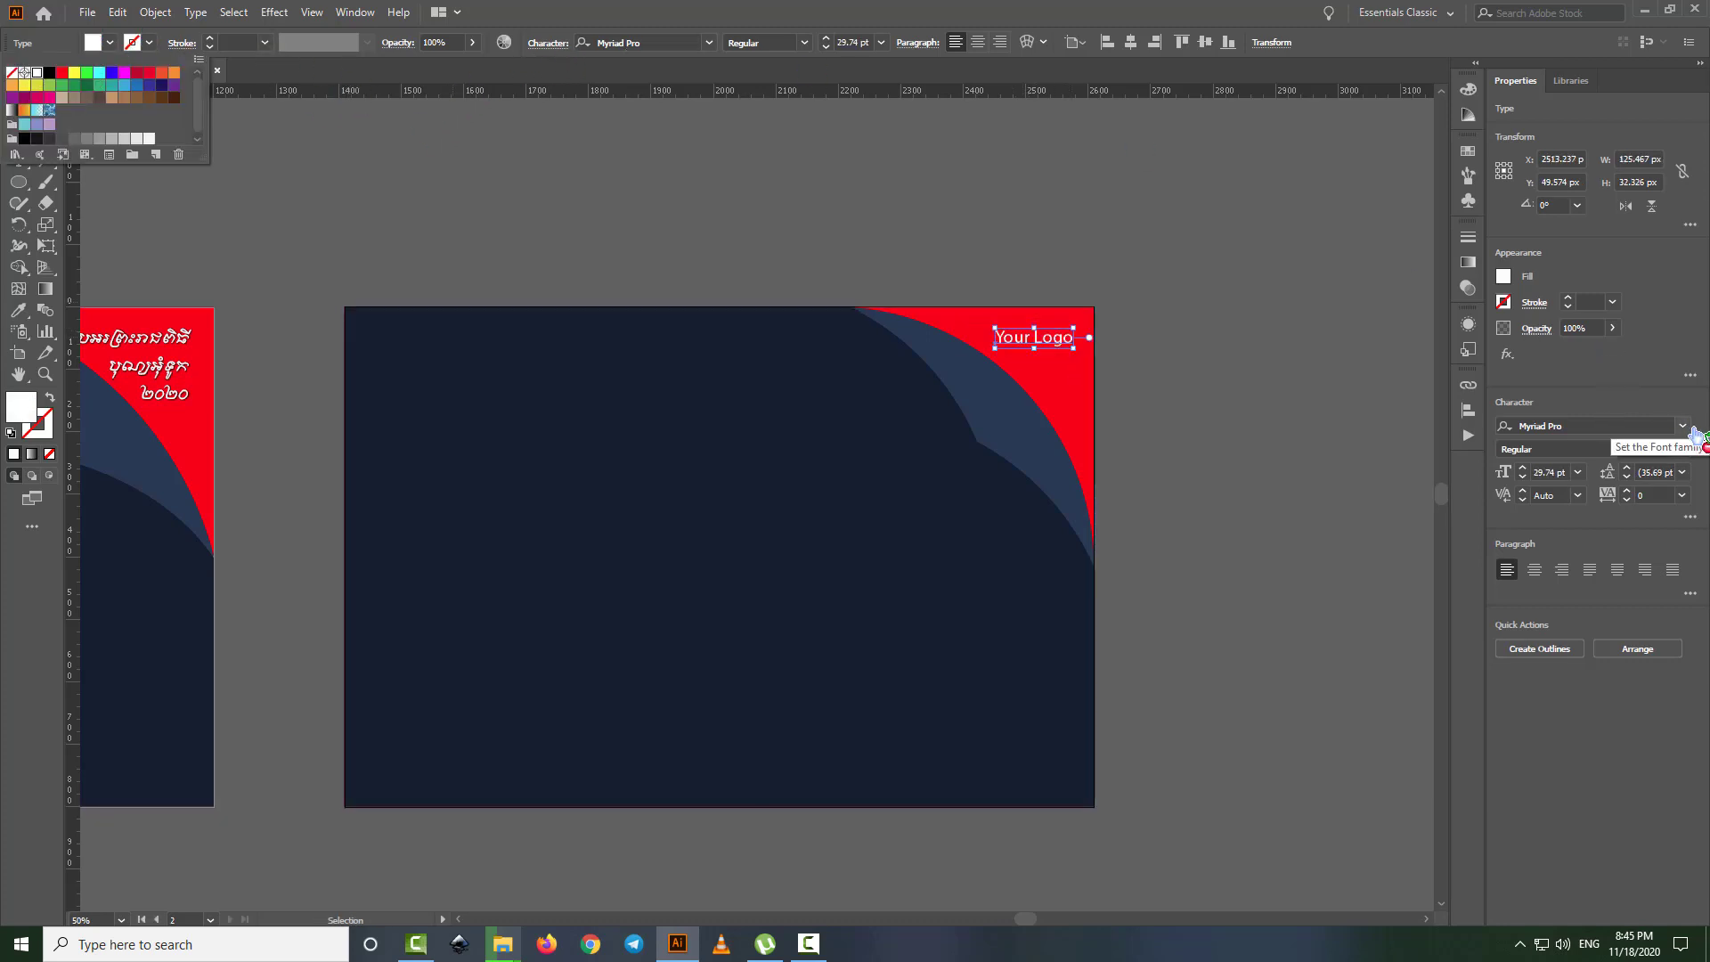
# - Try Character panel font filters, applying Engravers MT and then narrowing to heavy weights
pyautogui.click(1682, 425)
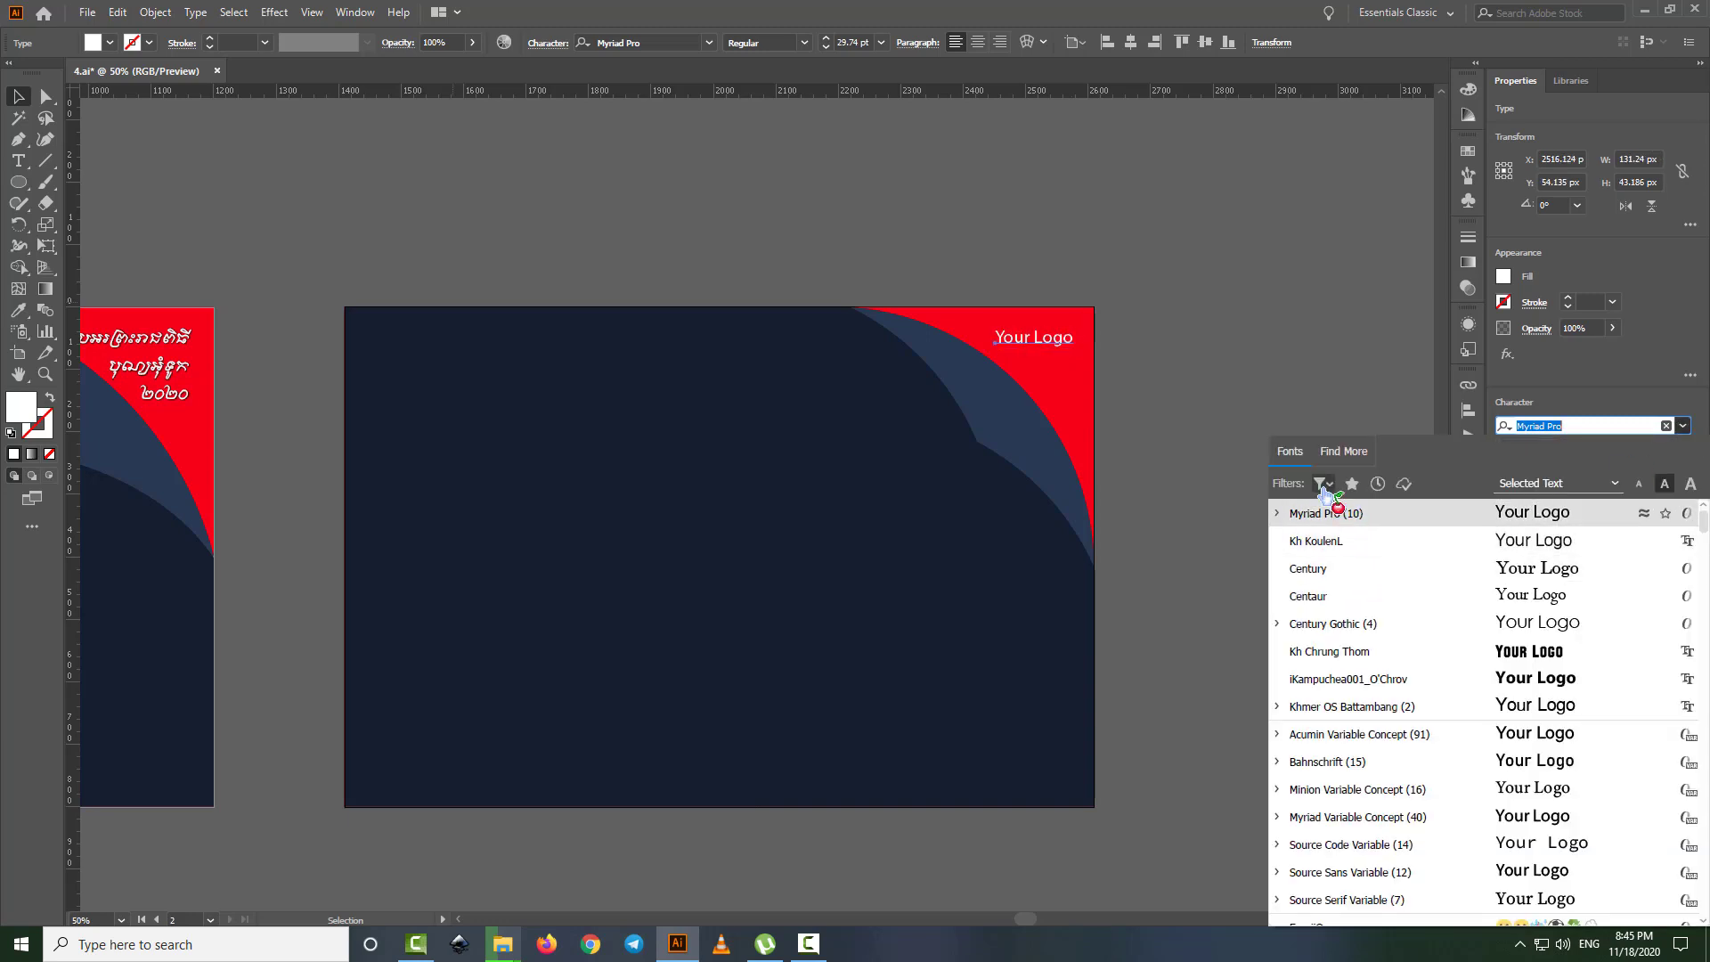
pyautogui.click(1323, 484)
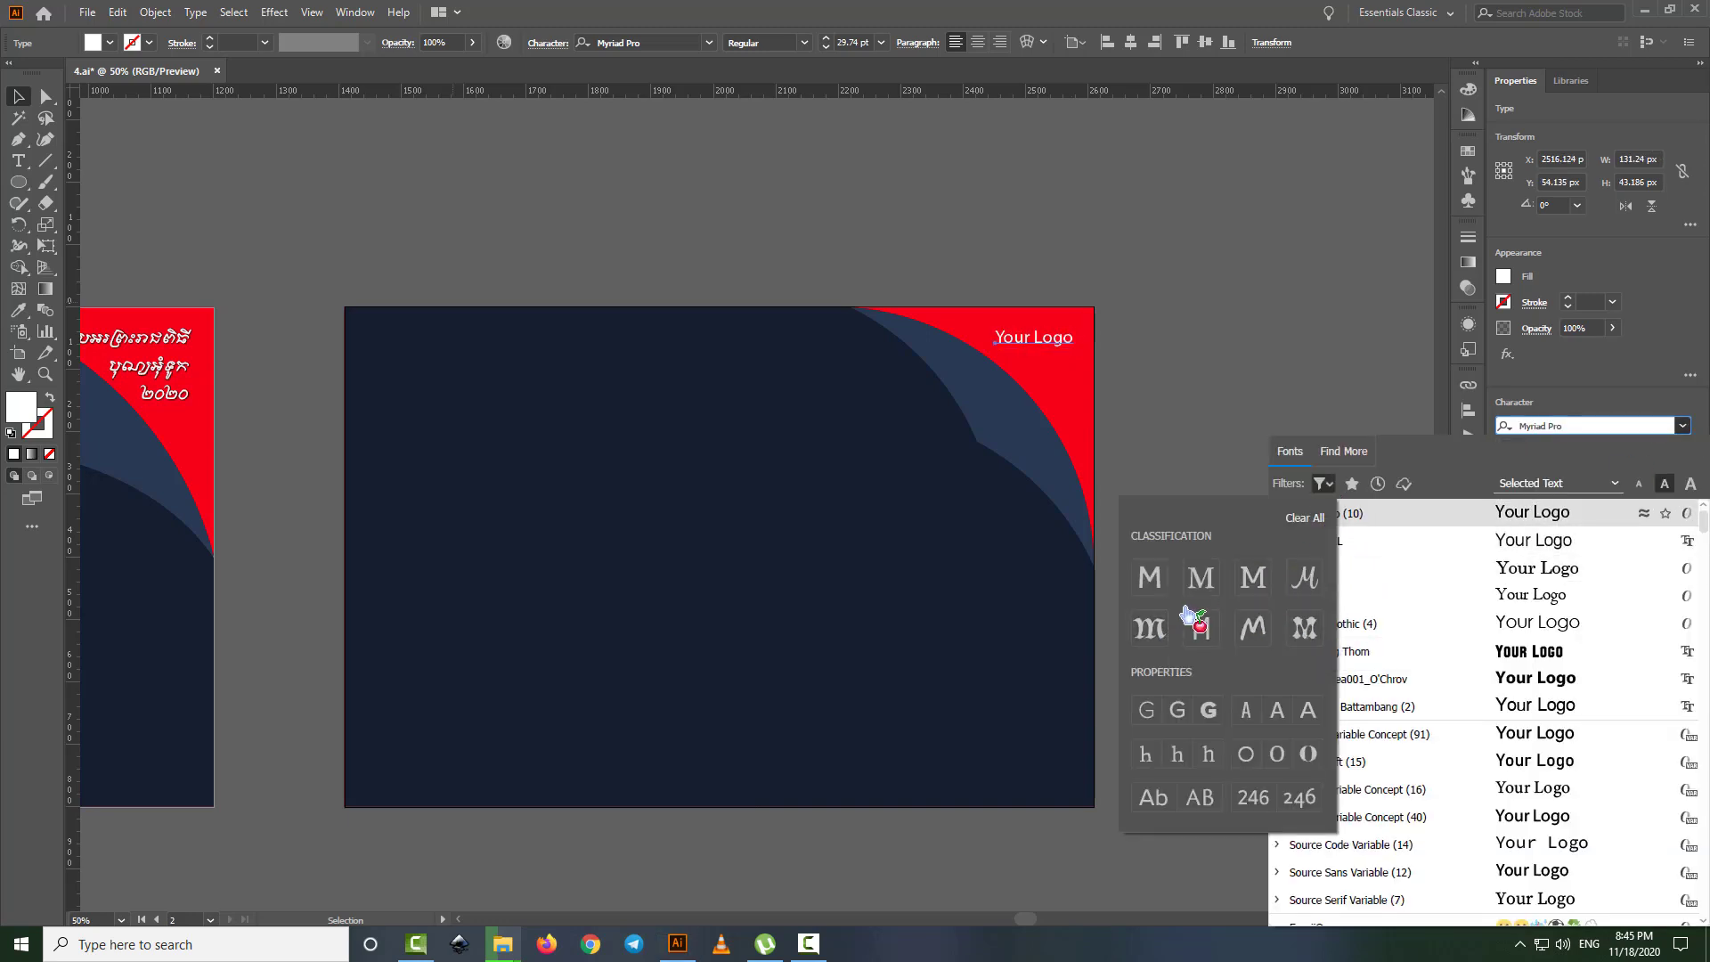
pyautogui.click(1307, 754)
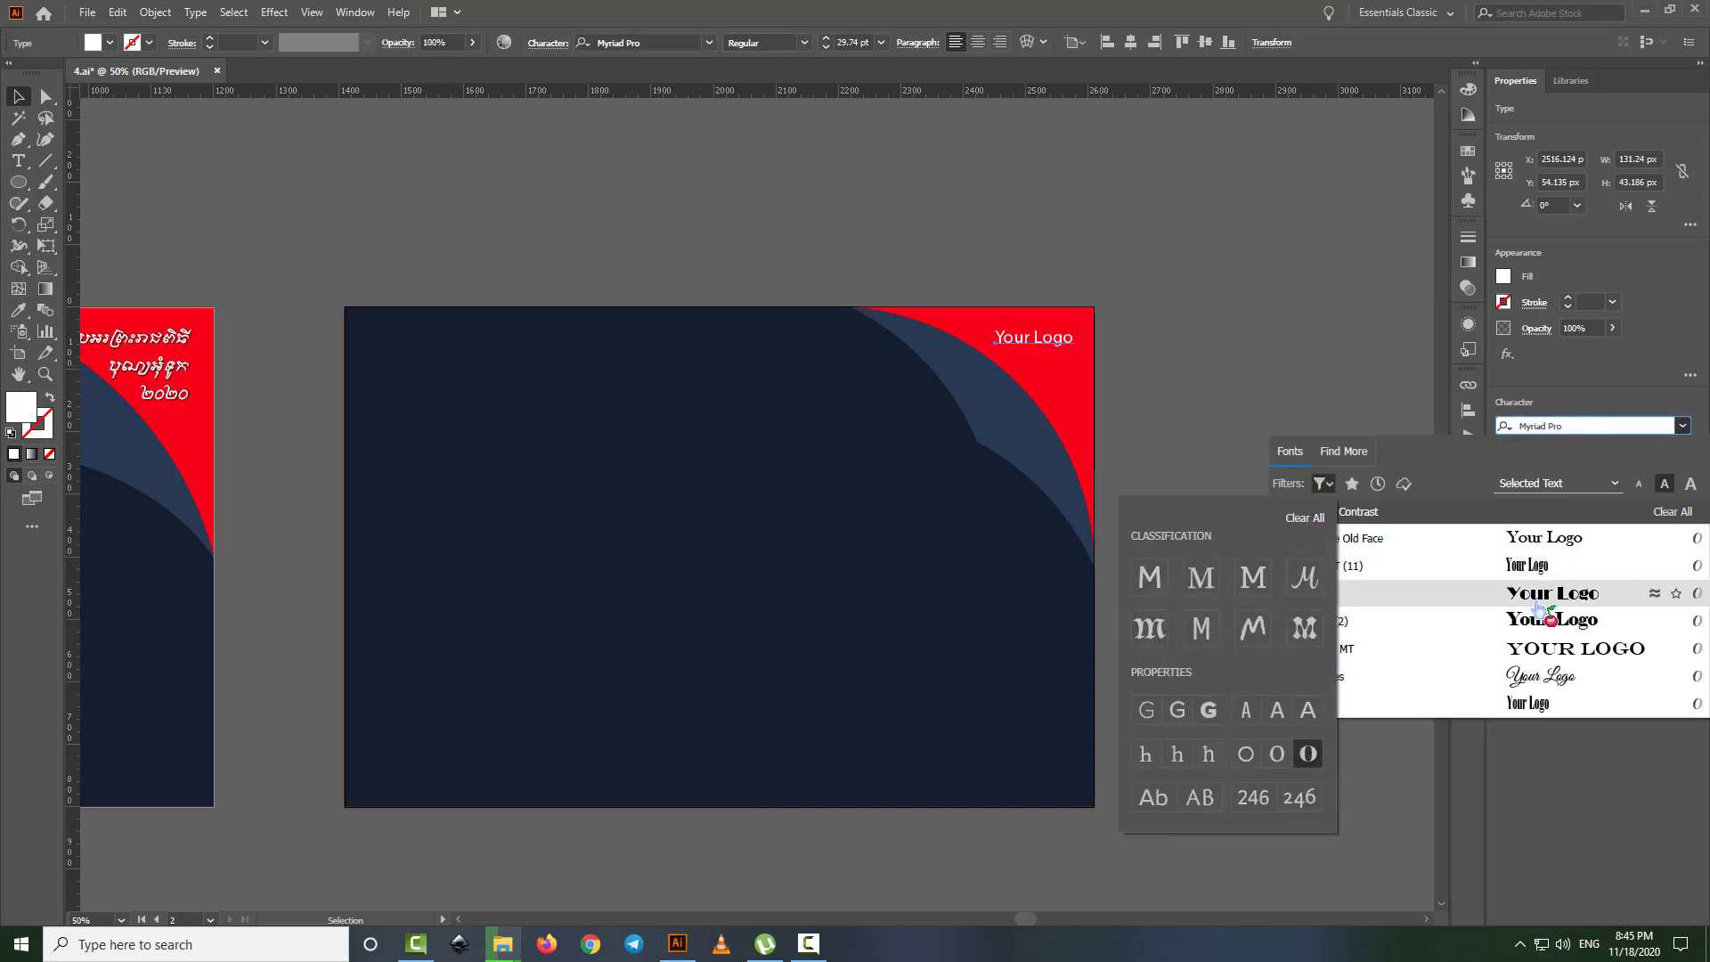
pyautogui.click(1525, 647)
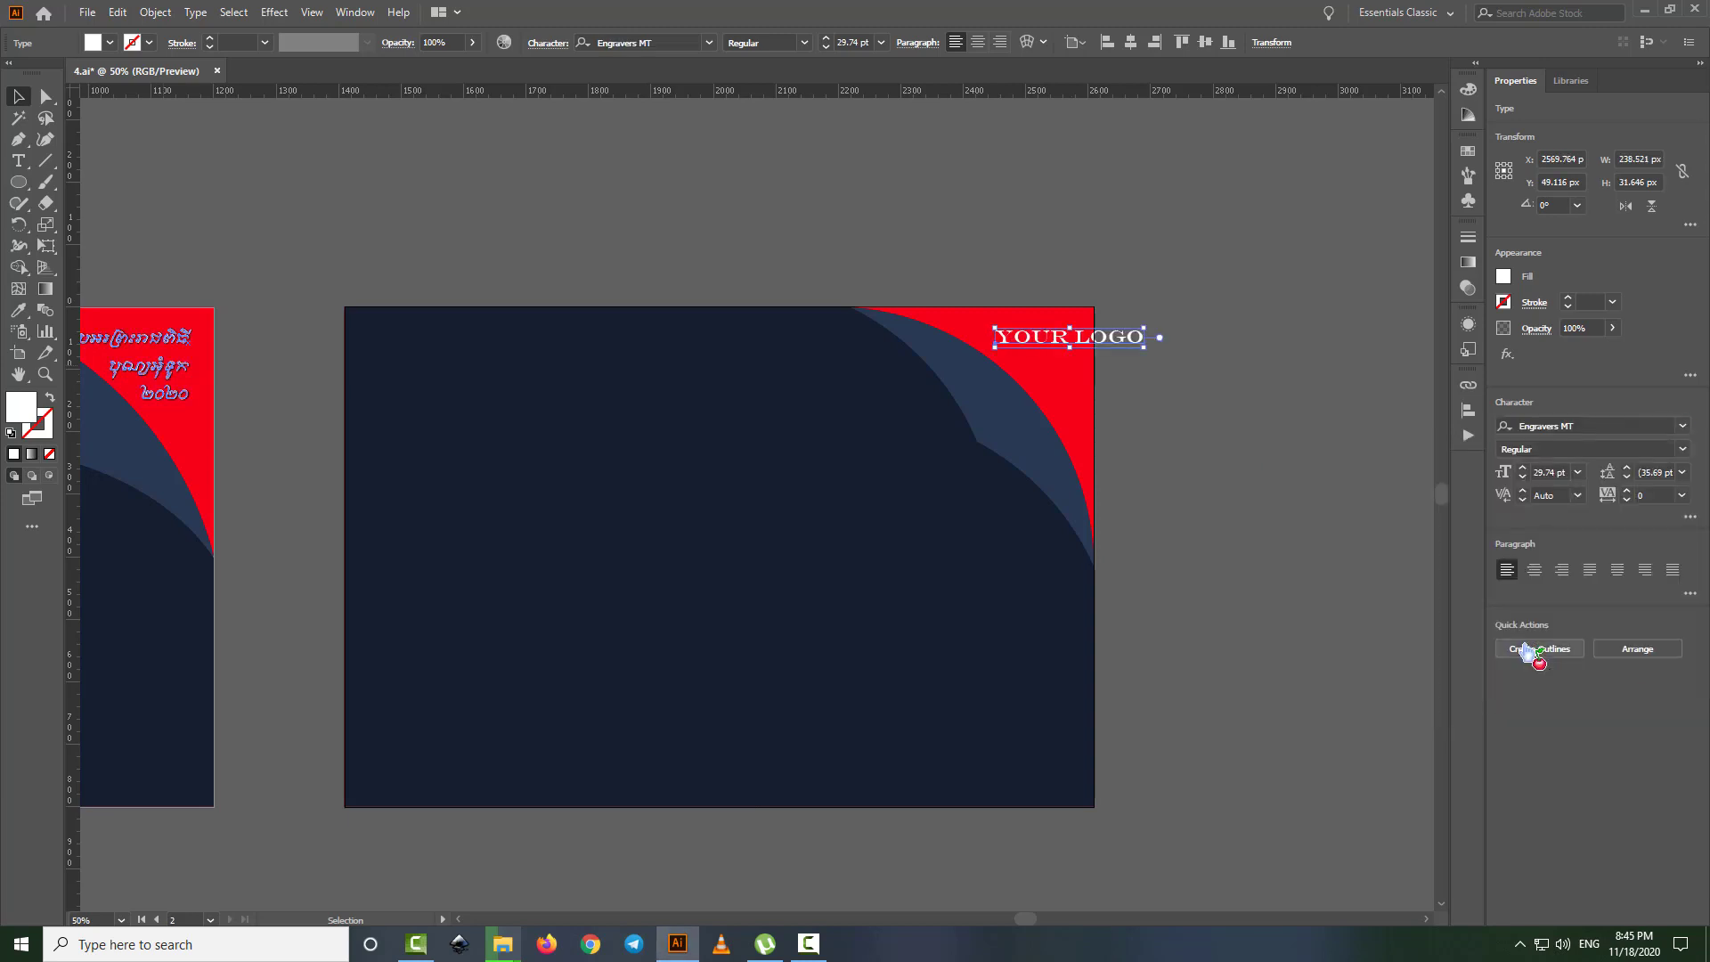
pyautogui.click(1682, 425)
pyautogui.click(1323, 483)
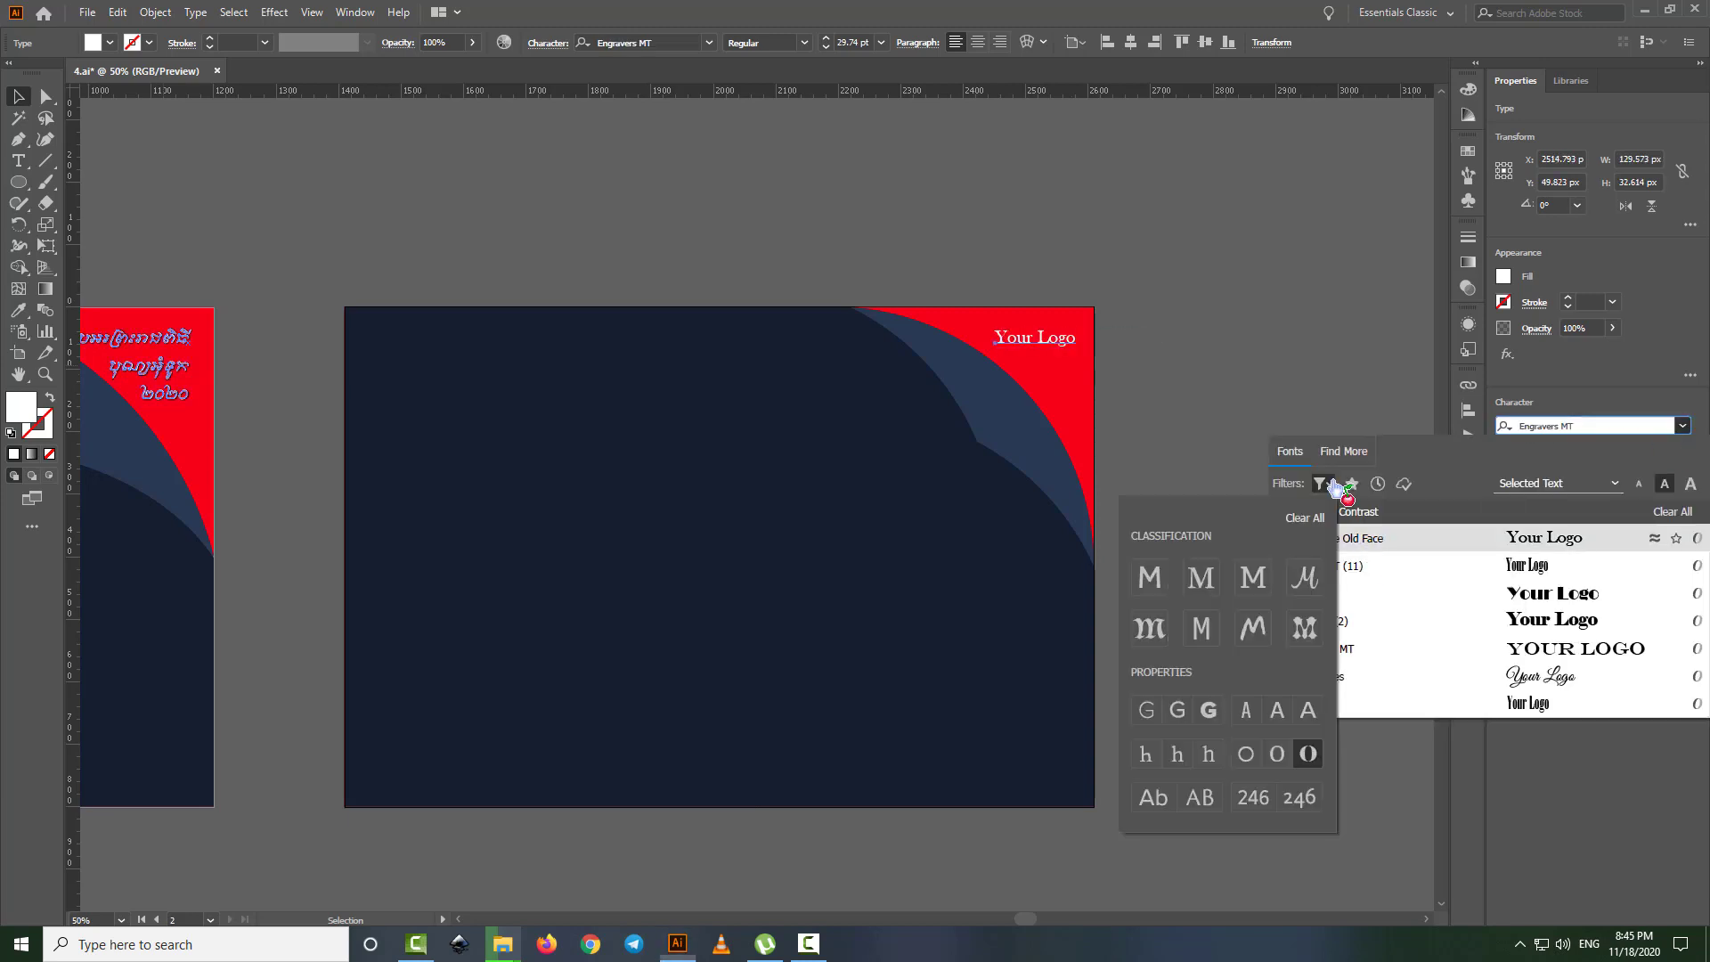
pyautogui.click(1208, 711)
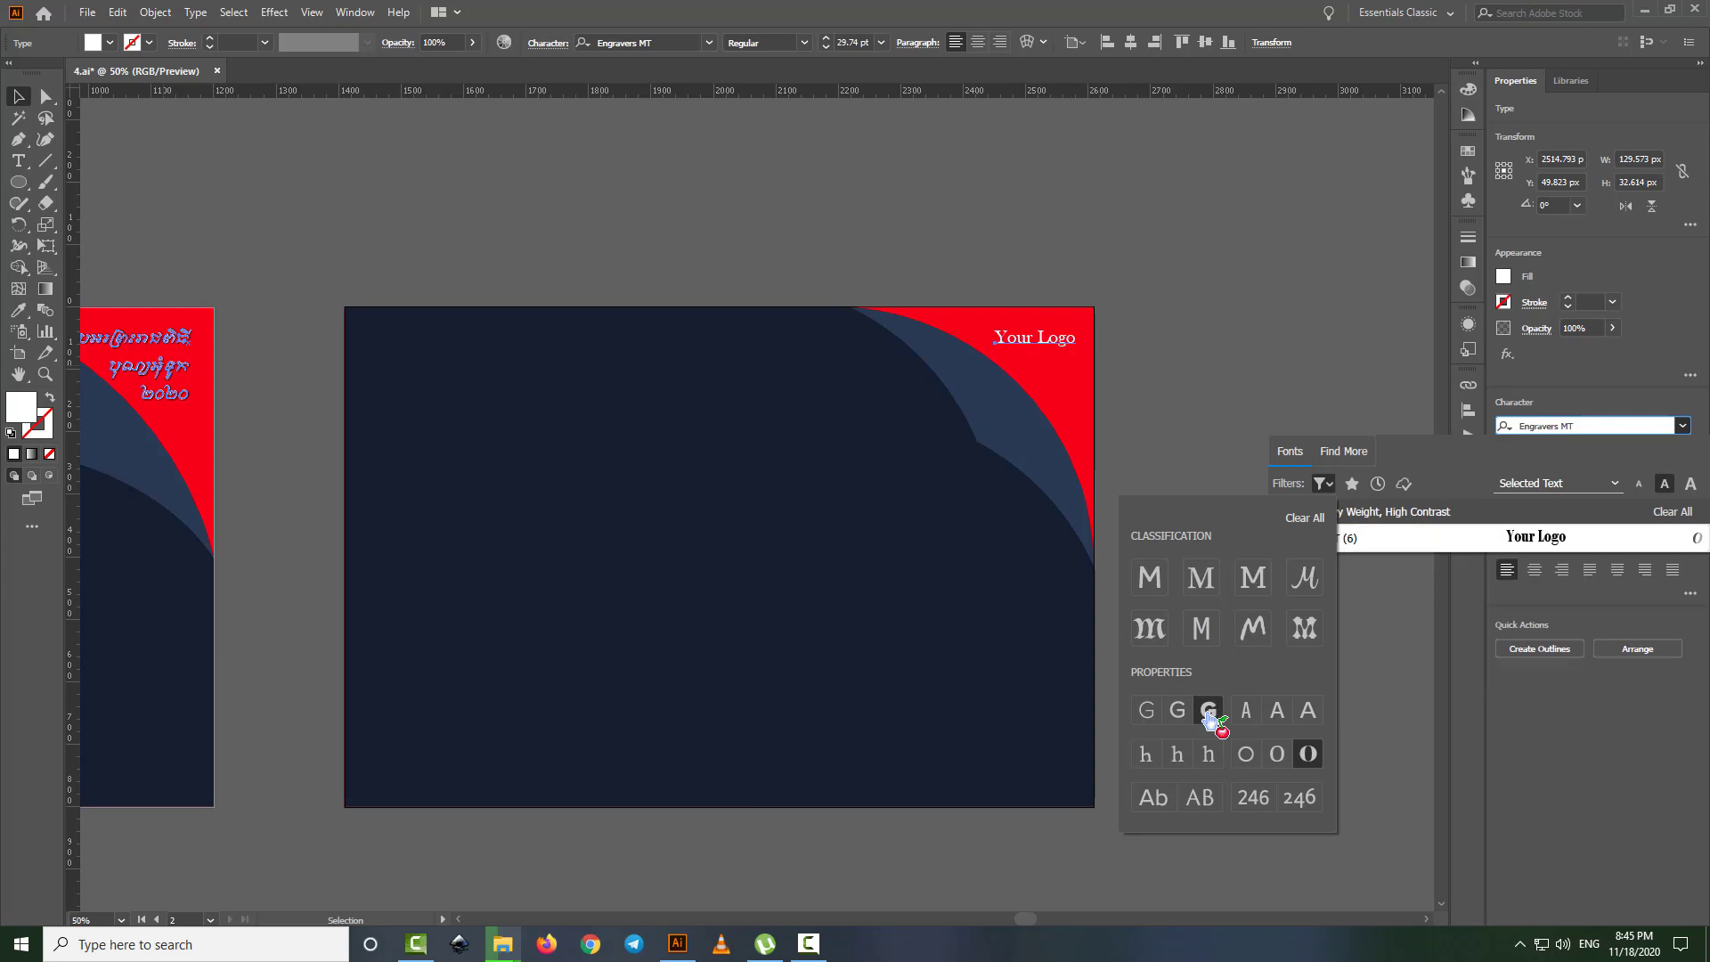
pyautogui.click(1318, 484)
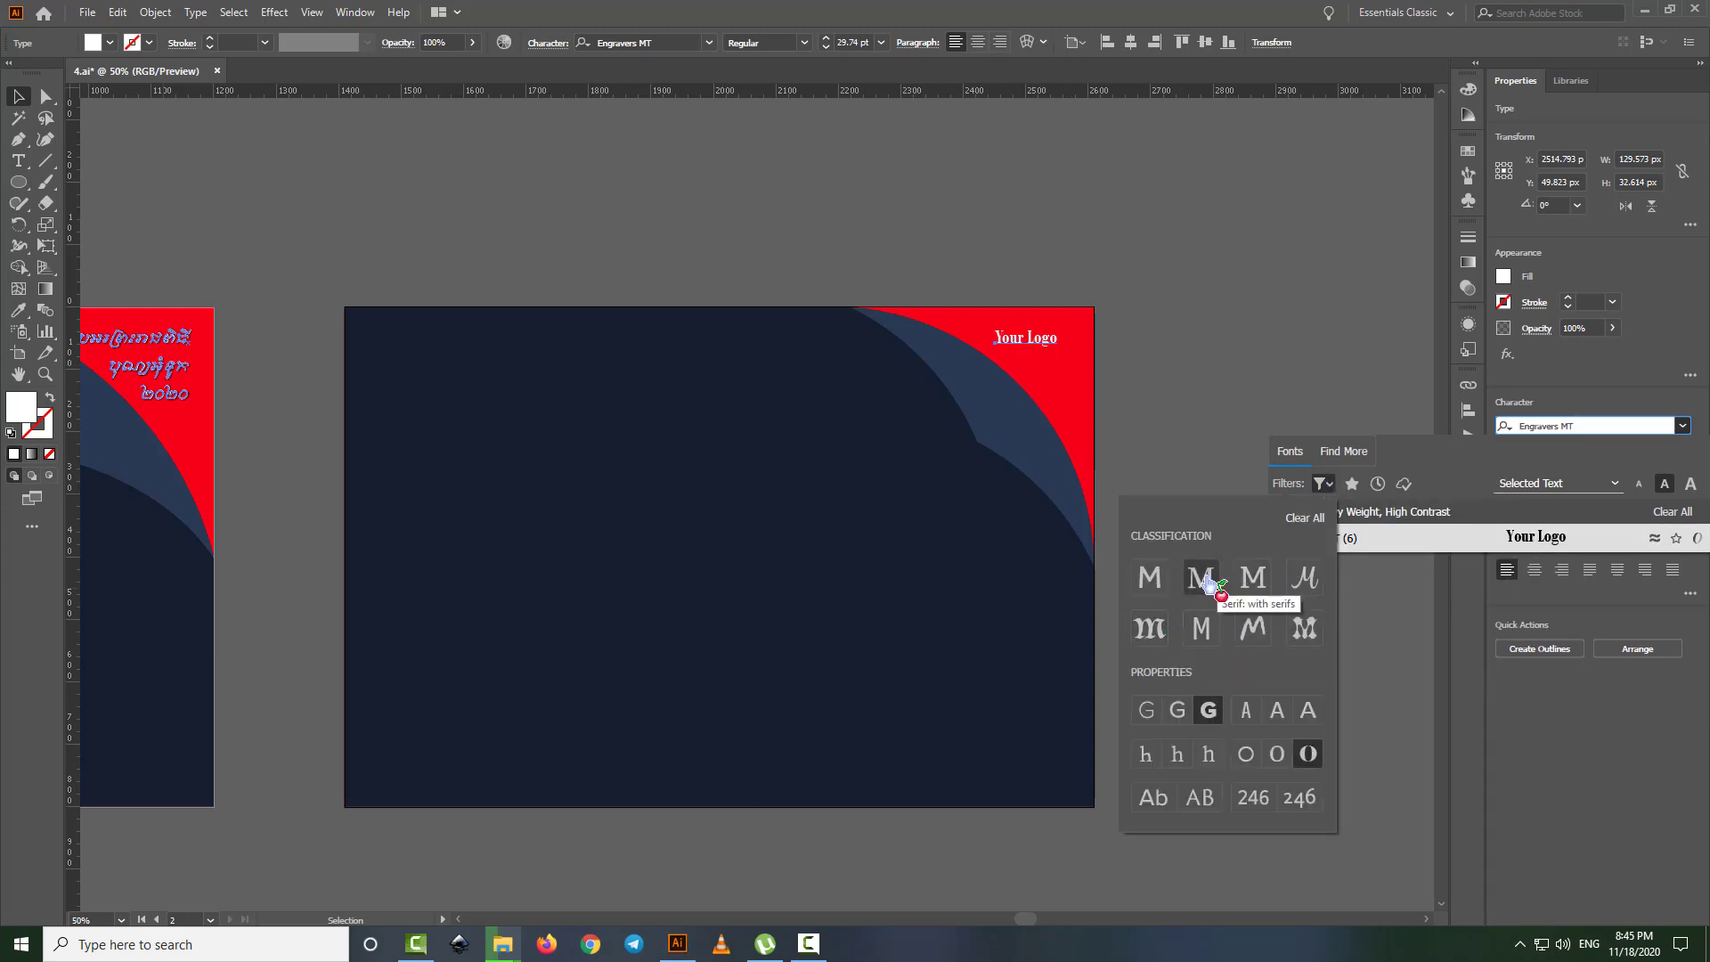
pyautogui.click(1249, 579)
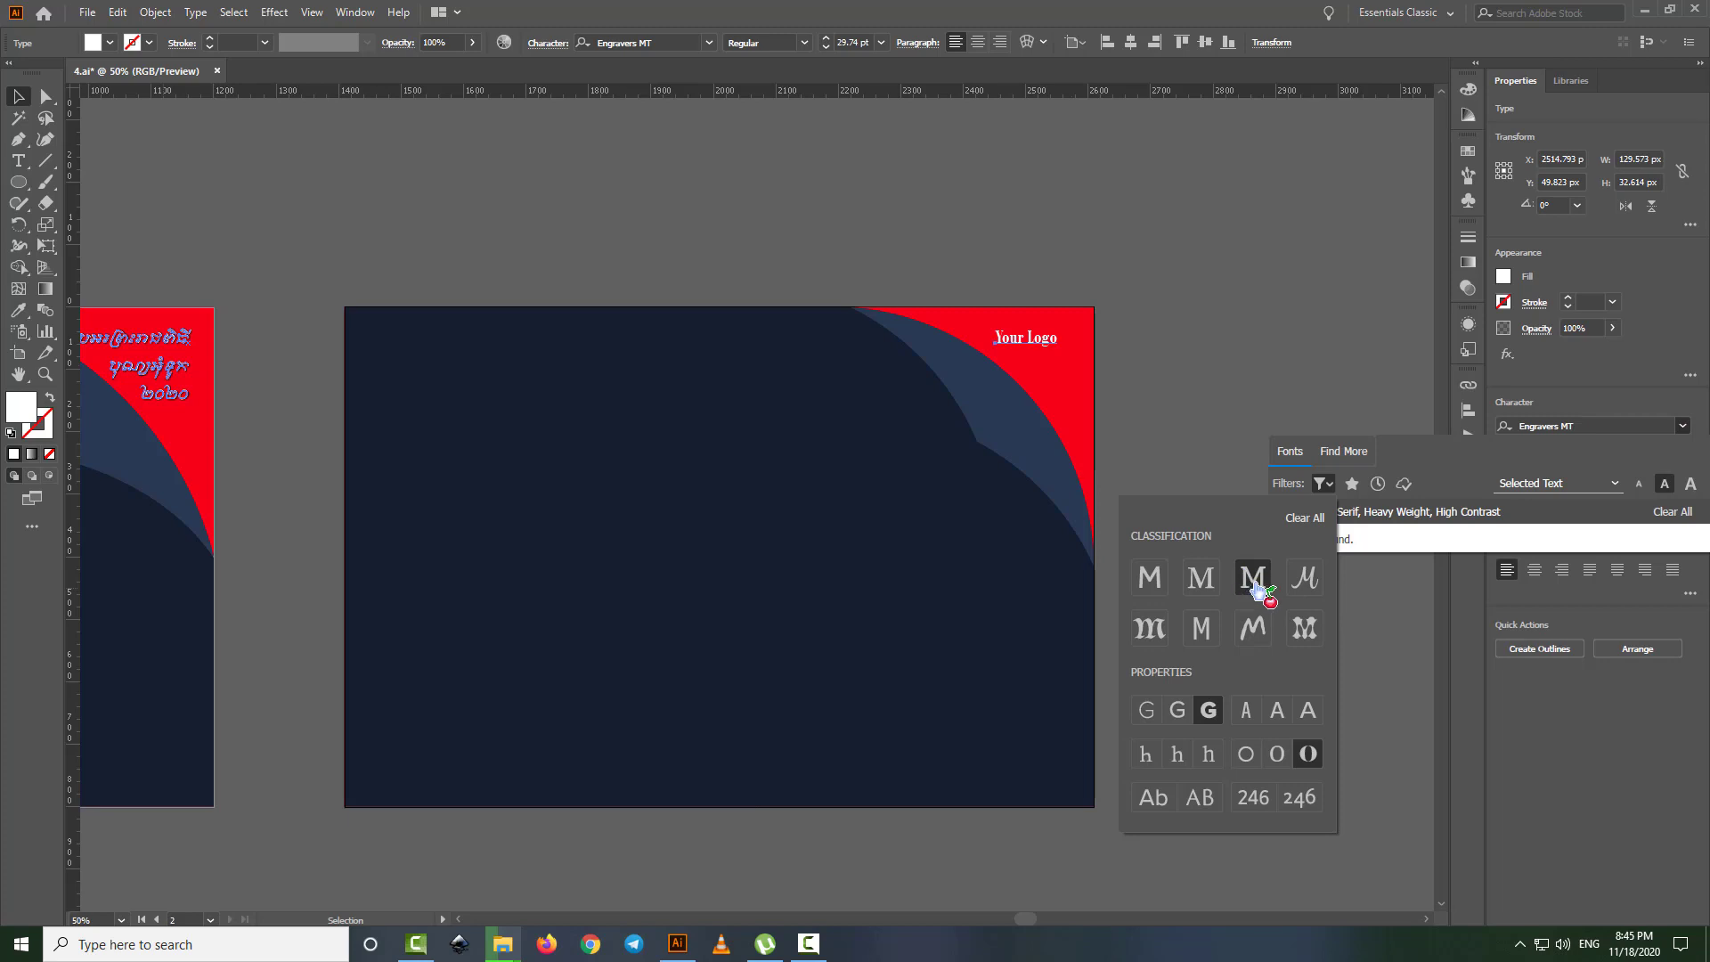
# - Cycle the category and weight filters, clear them, and apply iKampuchea001_O'Chrov Bold
pyautogui.click(1251, 578)
pyautogui.click(1149, 577)
pyautogui.click(1148, 628)
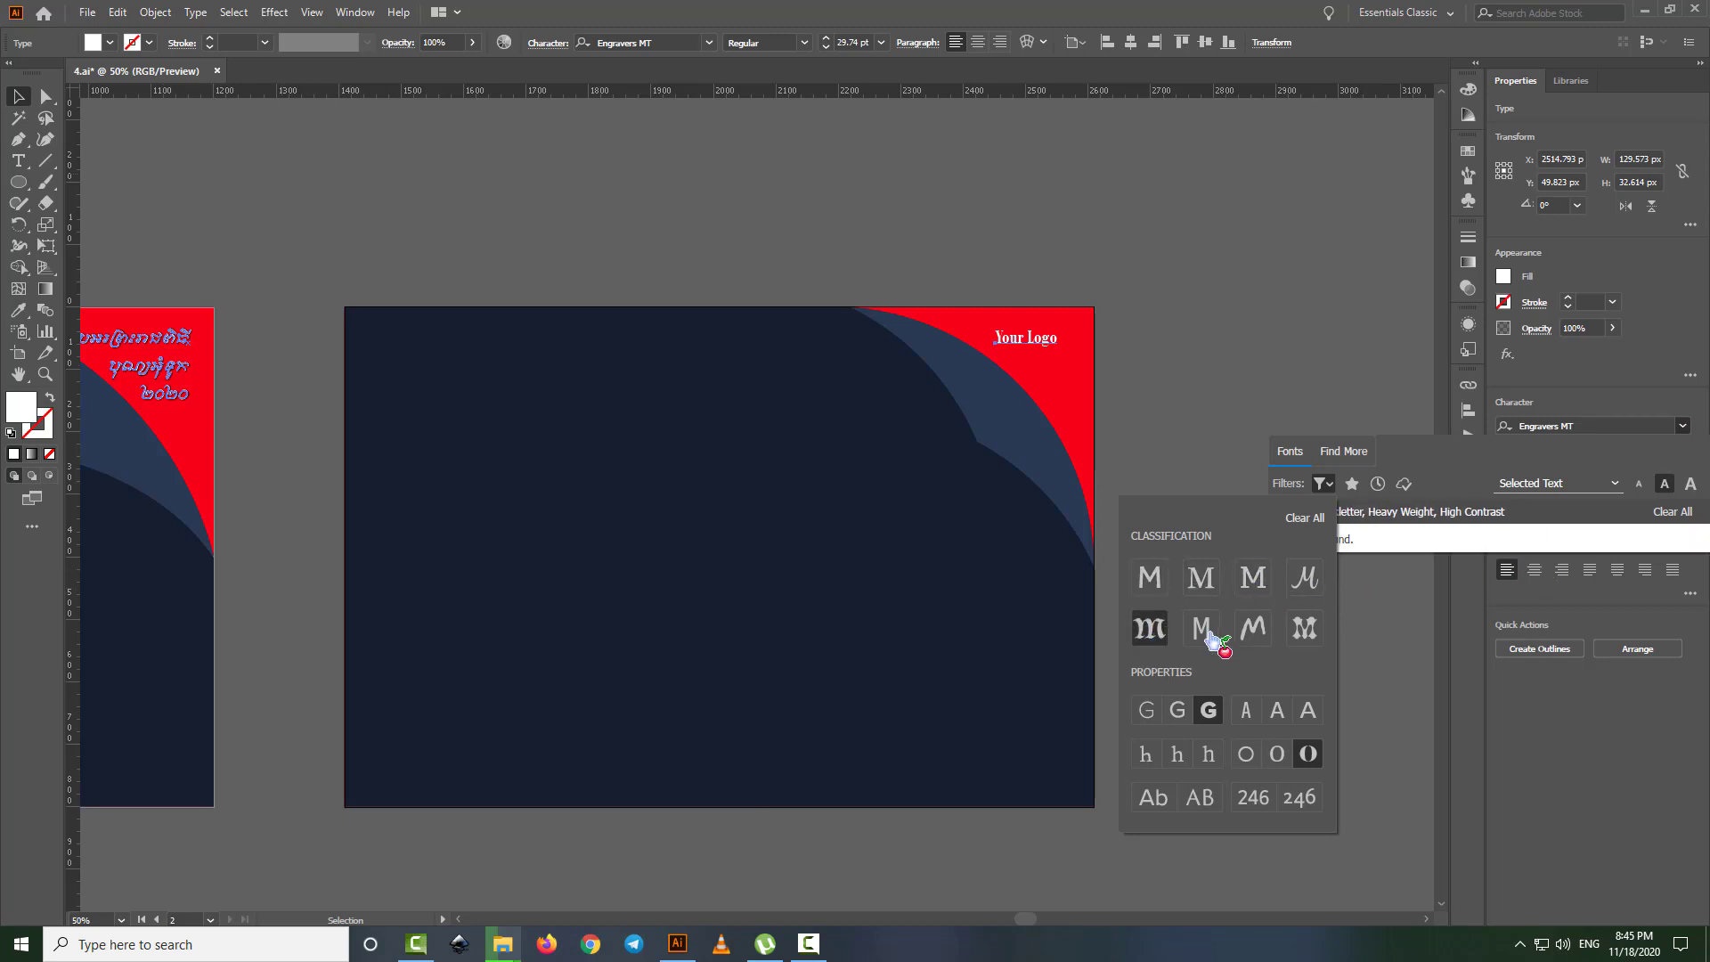
pyautogui.click(1264, 630)
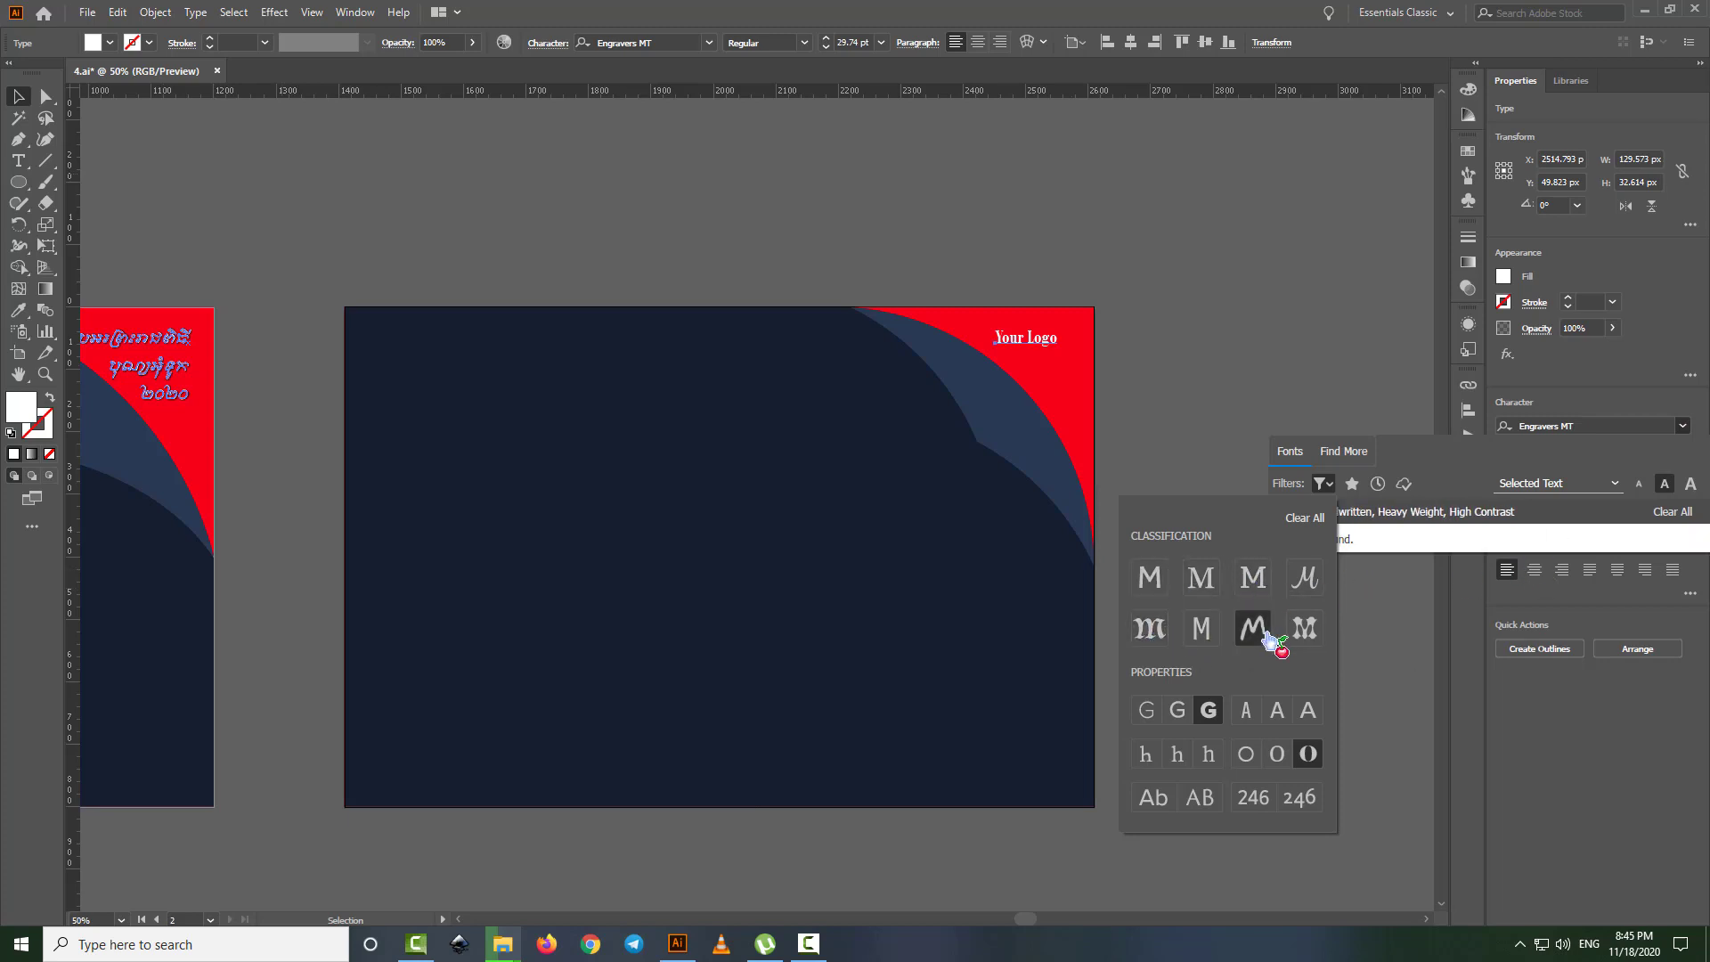
pyautogui.click(1335, 487)
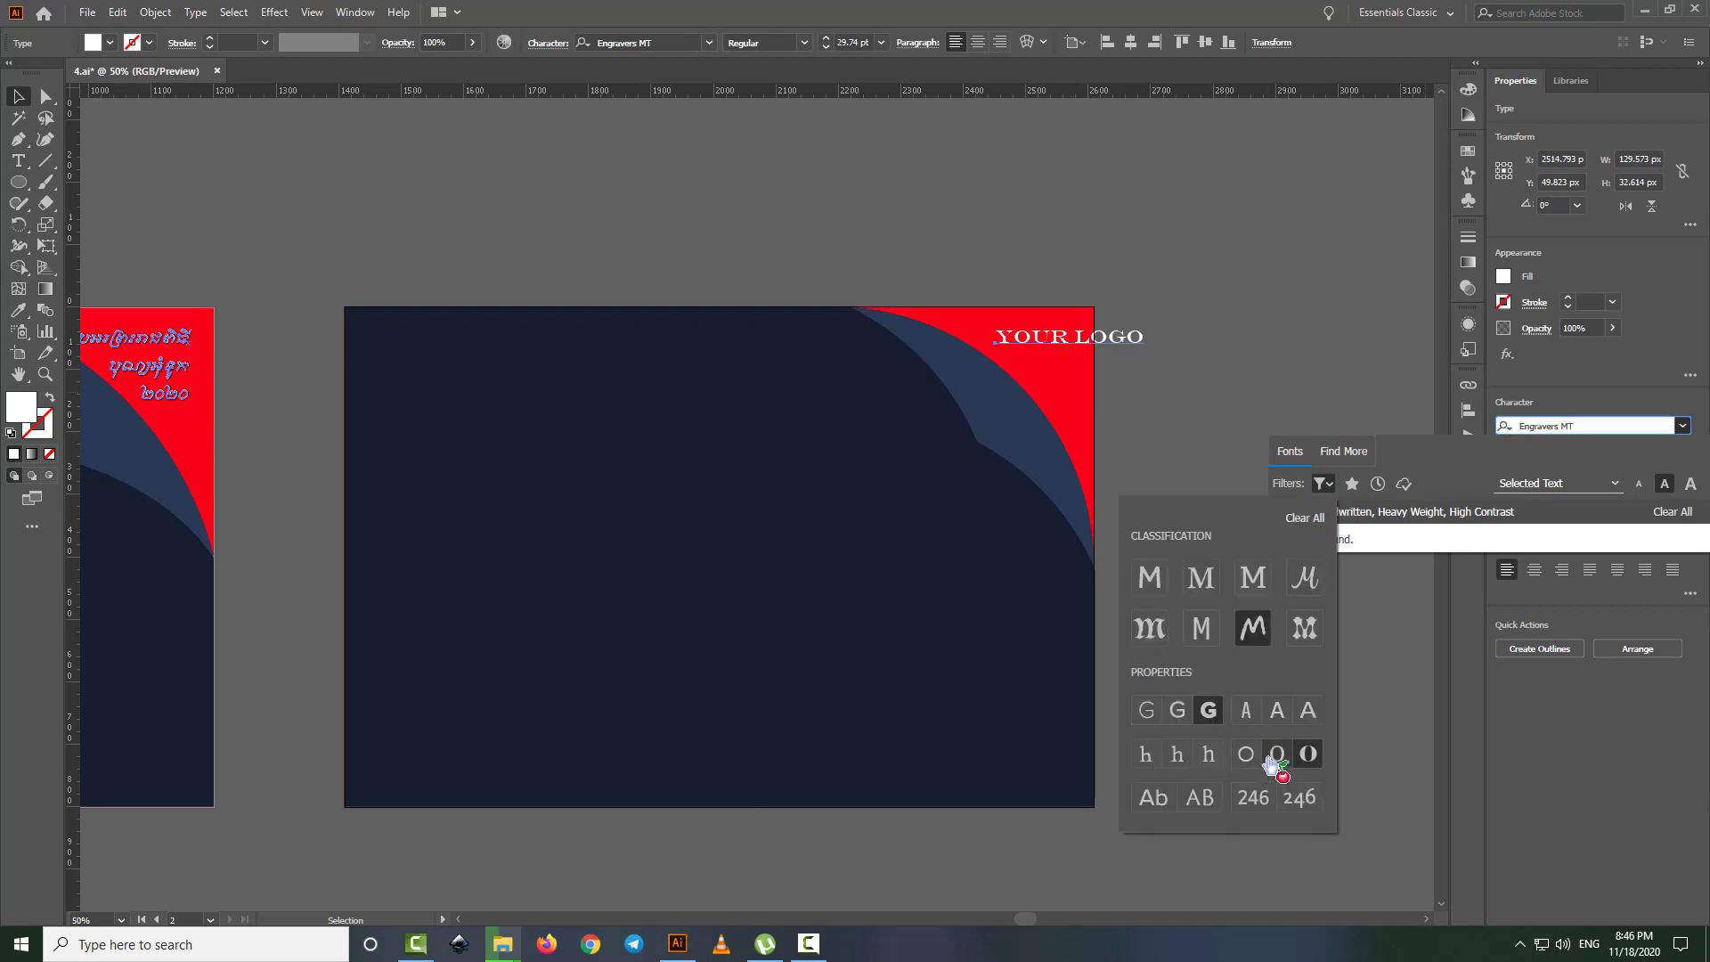
pyautogui.click(1176, 709)
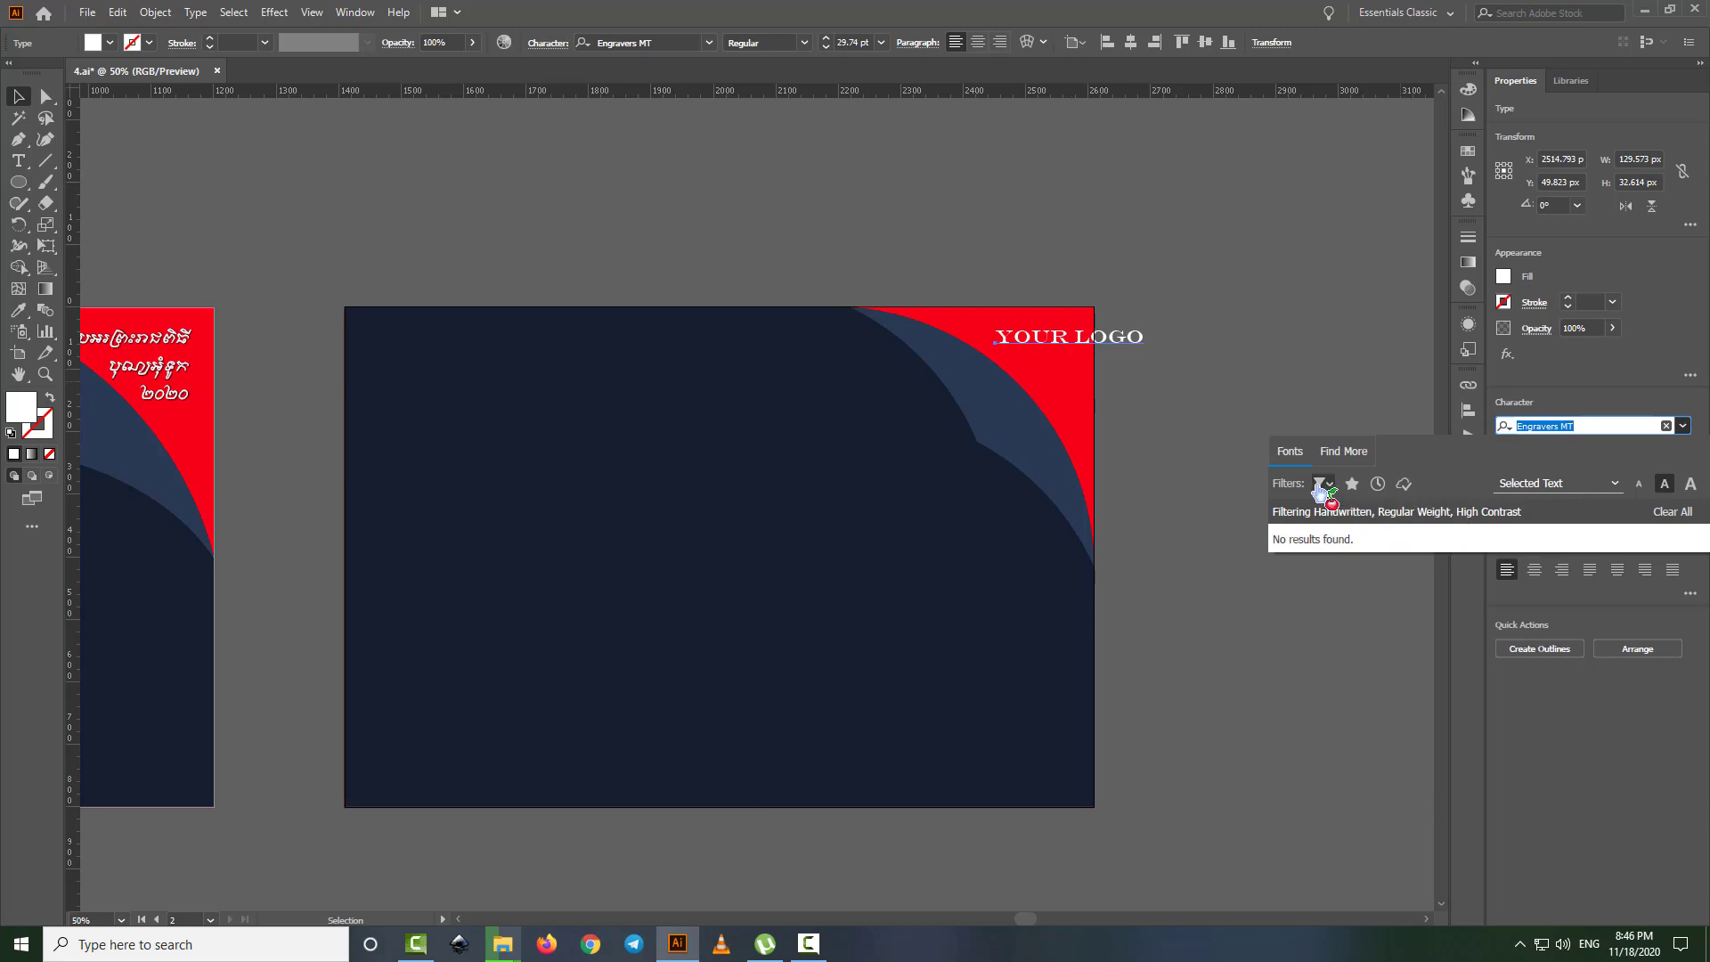
pyautogui.click(1344, 452)
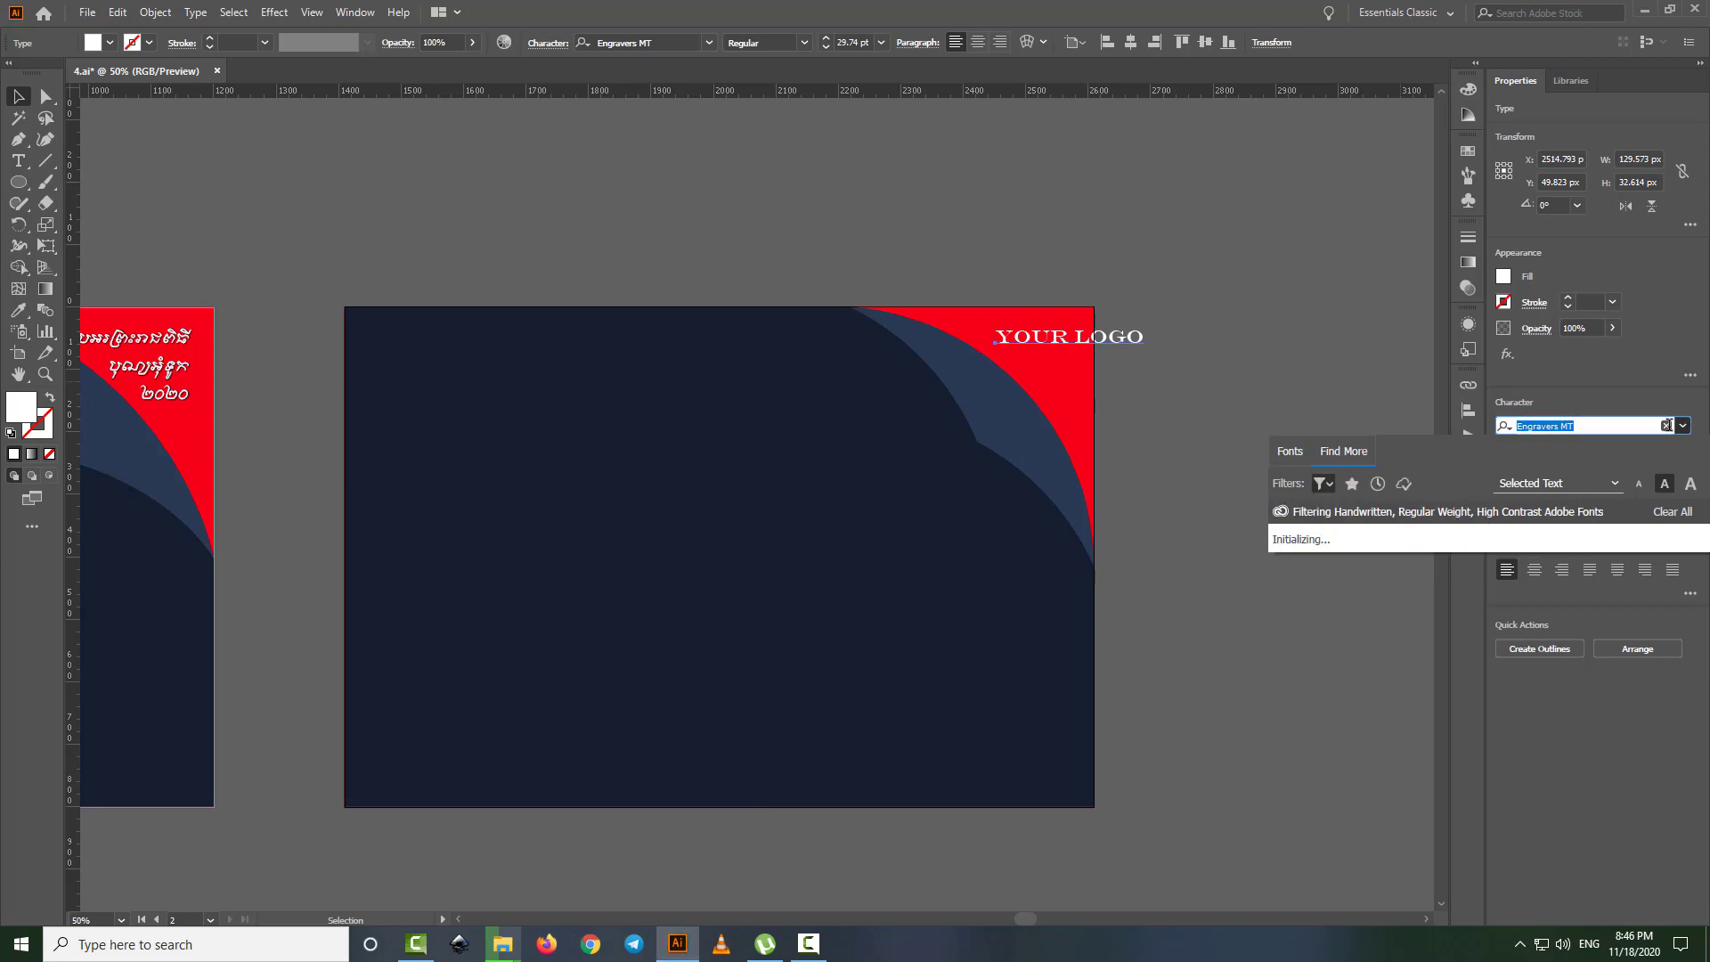
pyautogui.click(1678, 425)
pyautogui.click(1685, 427)
pyautogui.click(1672, 512)
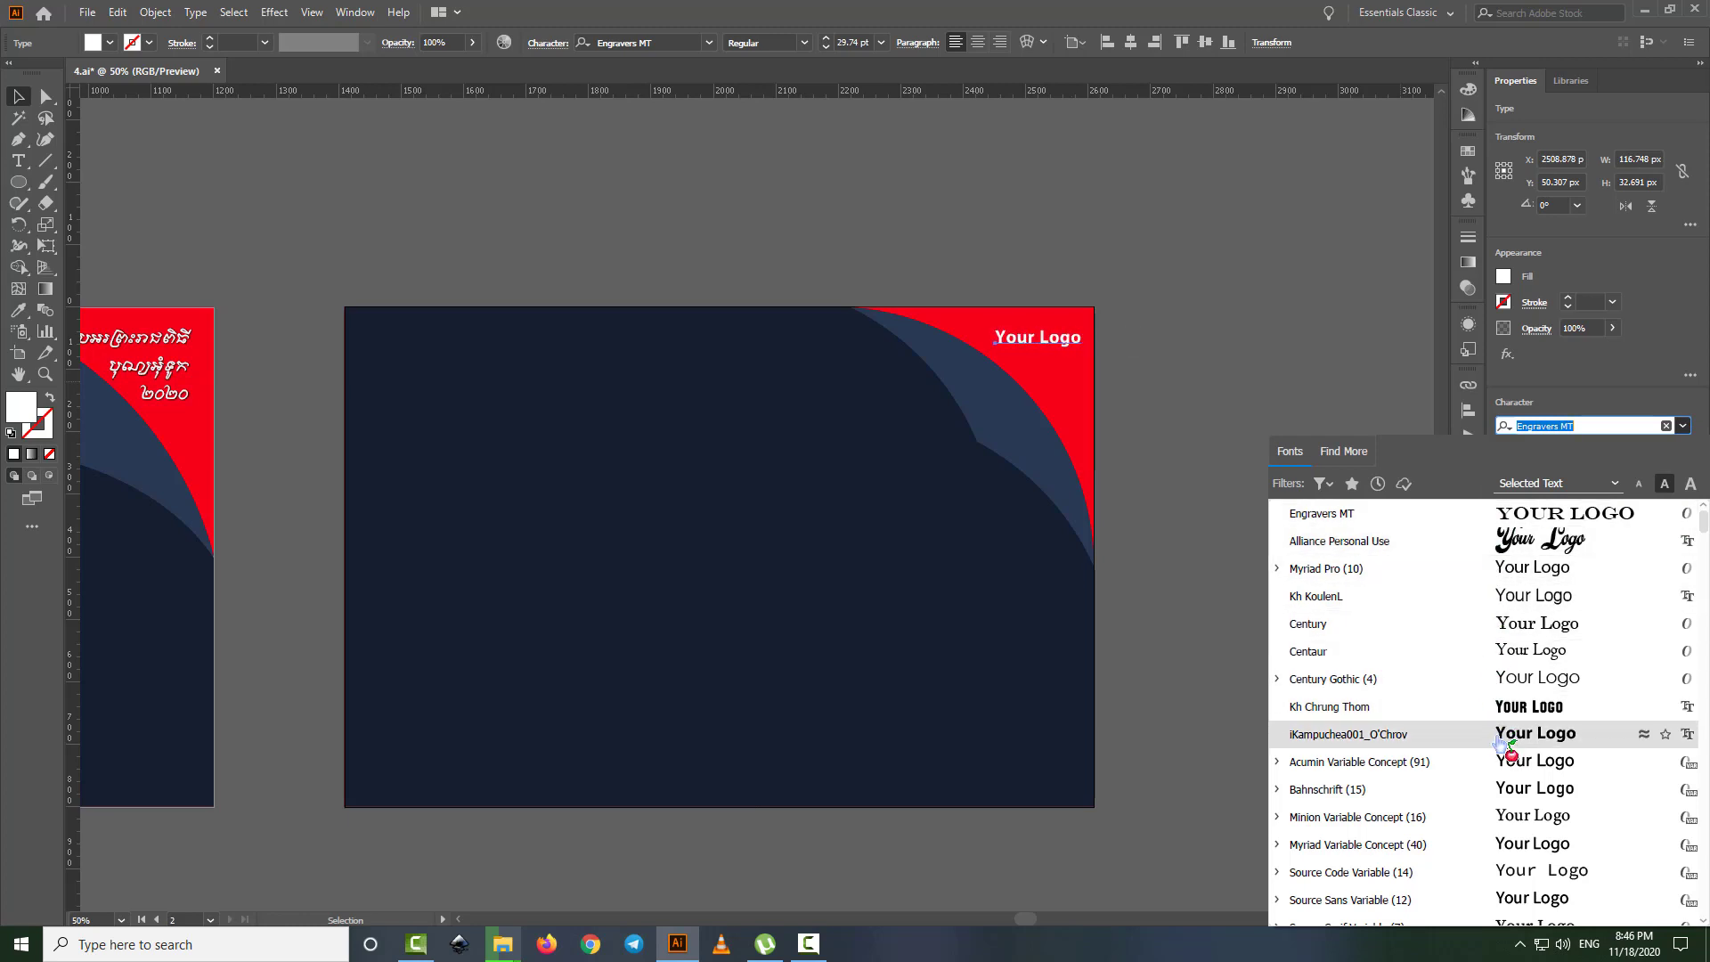
pyautogui.click(1349, 734)
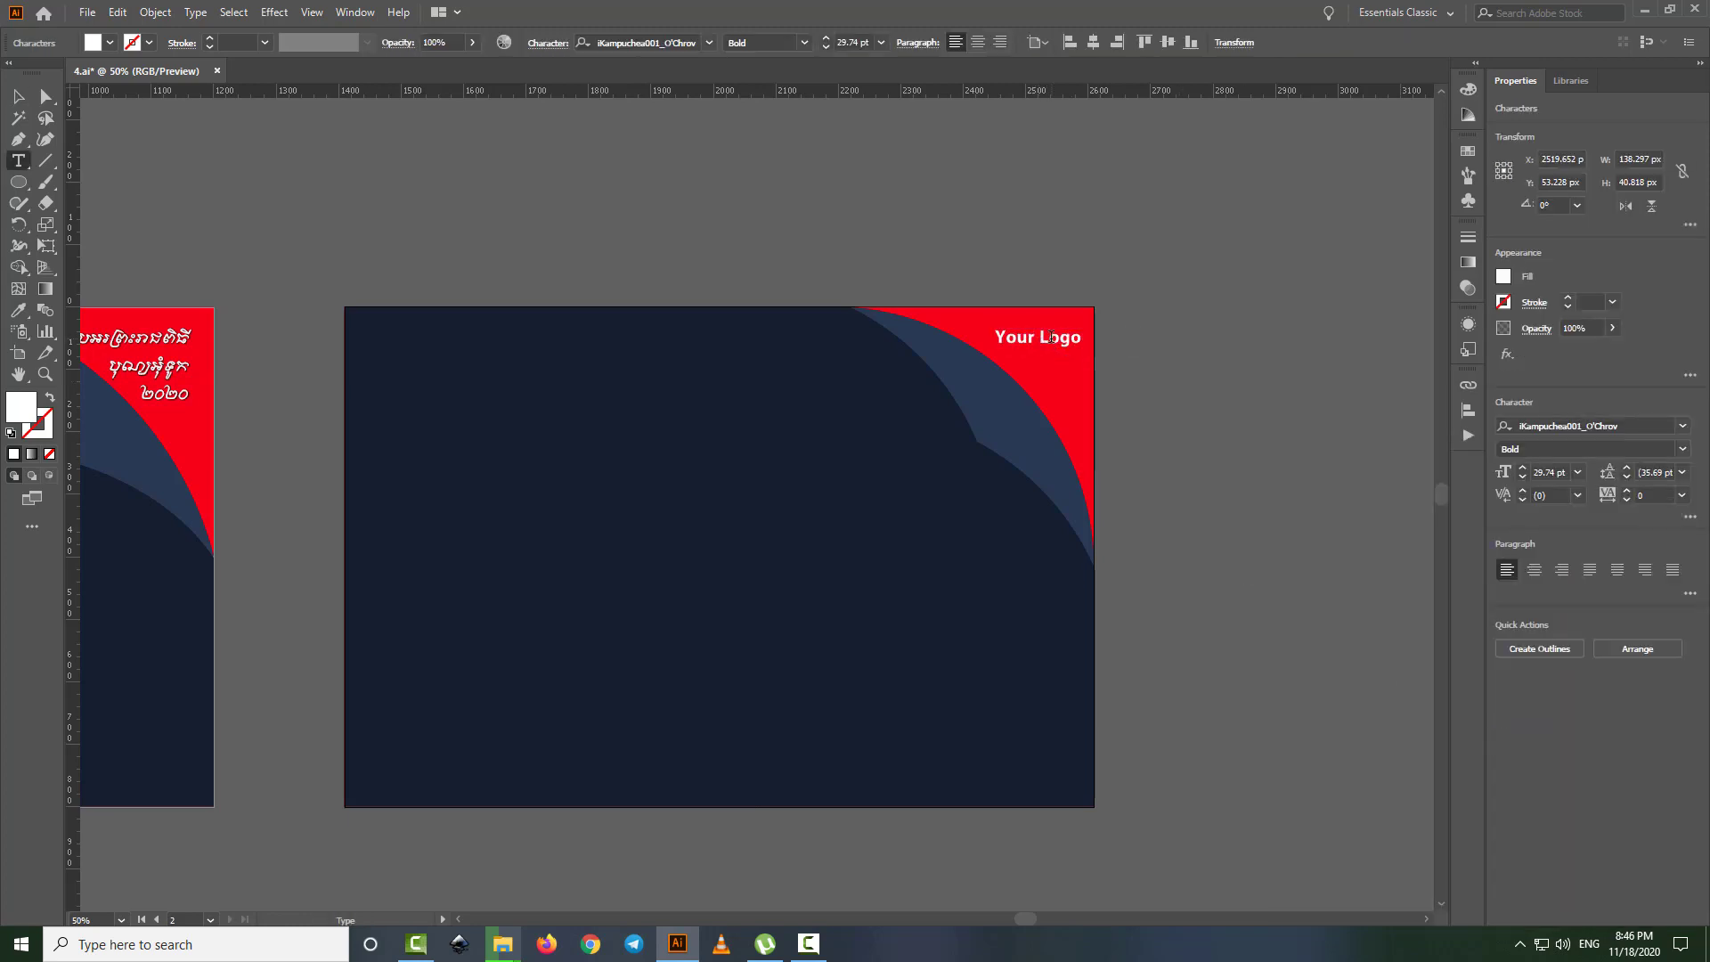
# - Zoom out to both artboards and Alt-drag a copy of Your Logo to the upper left
pyautogui.hotkey('ctrl', 'a')
pyautogui.press('Escape')
pyautogui.hotkey('ctrl', '+')
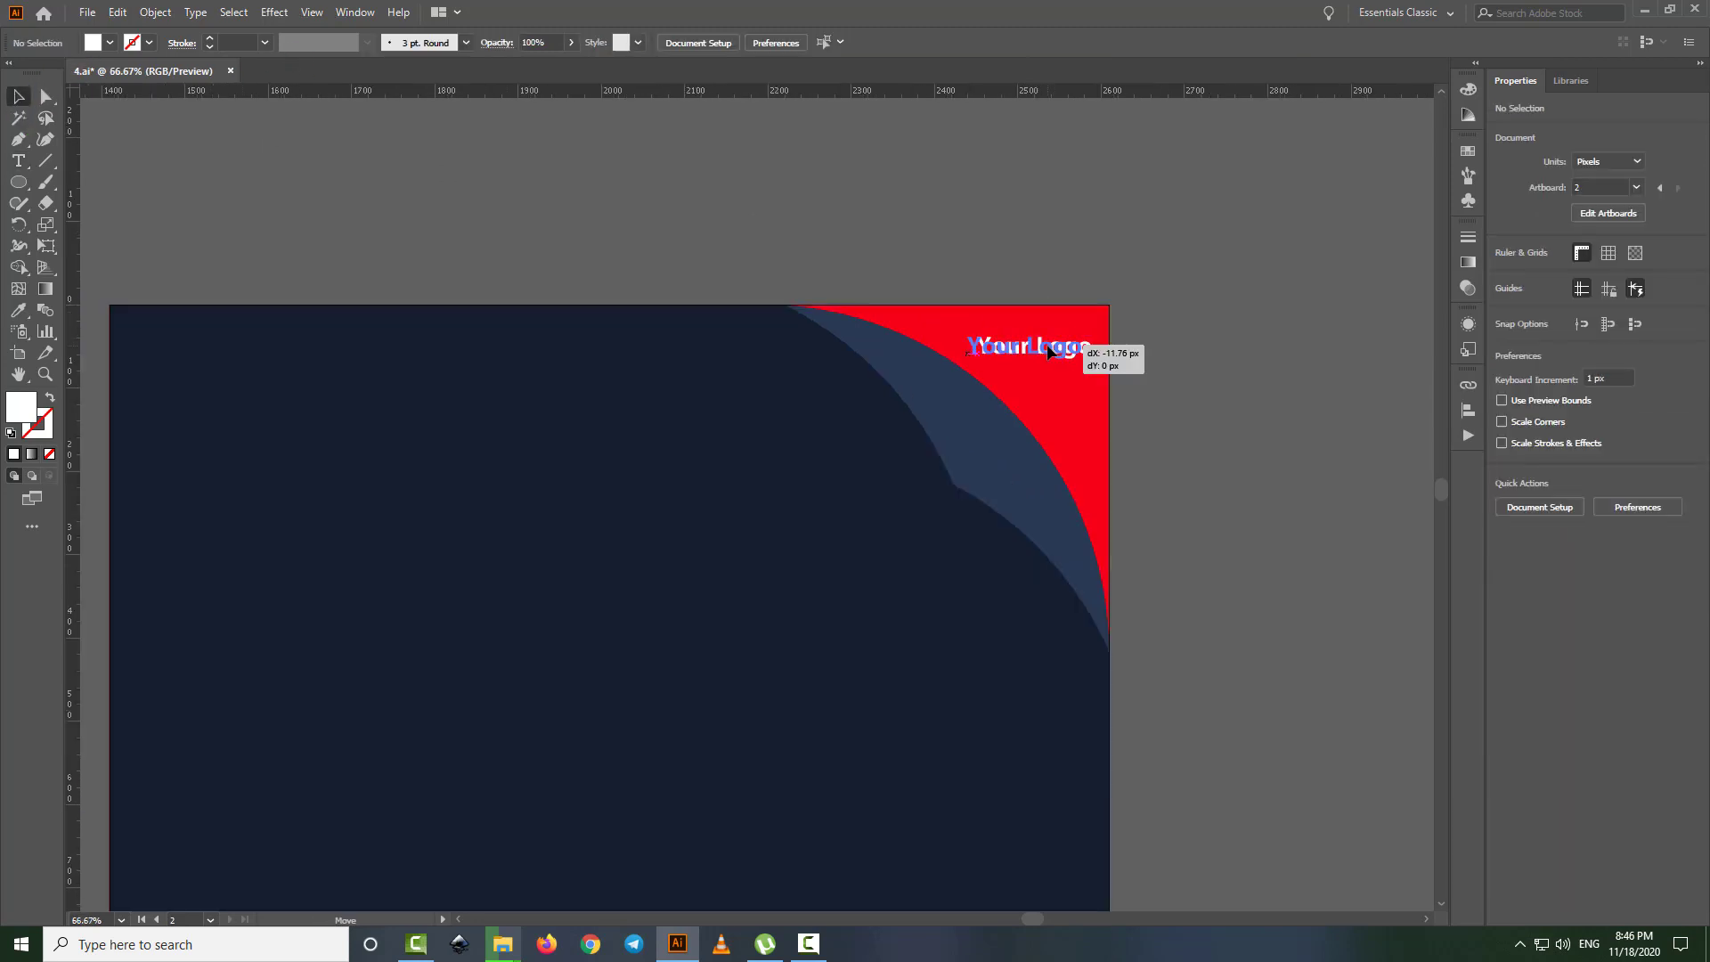
pyautogui.hotkey('ctrl', '-')
pyautogui.hotkey('ctrl', '-')
pyautogui.moveTo(614, 246); pyautogui.dragTo(996, 204)
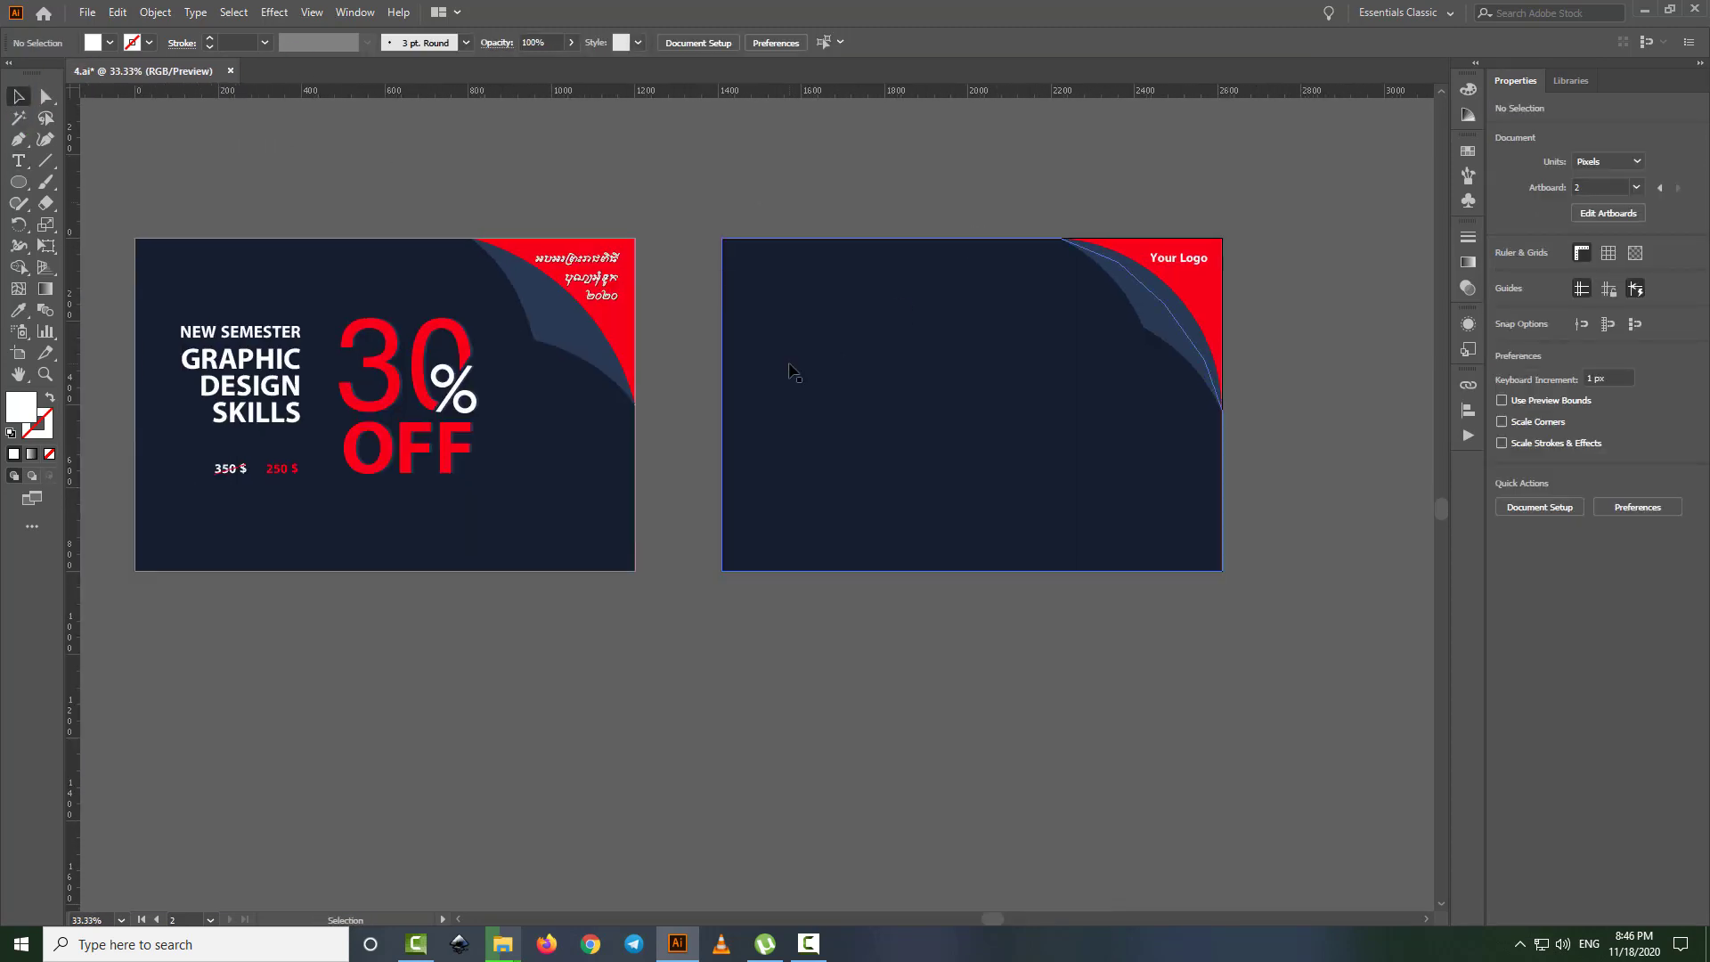
pyautogui.moveTo(1202, 252); pyautogui.dragTo(846, 316)
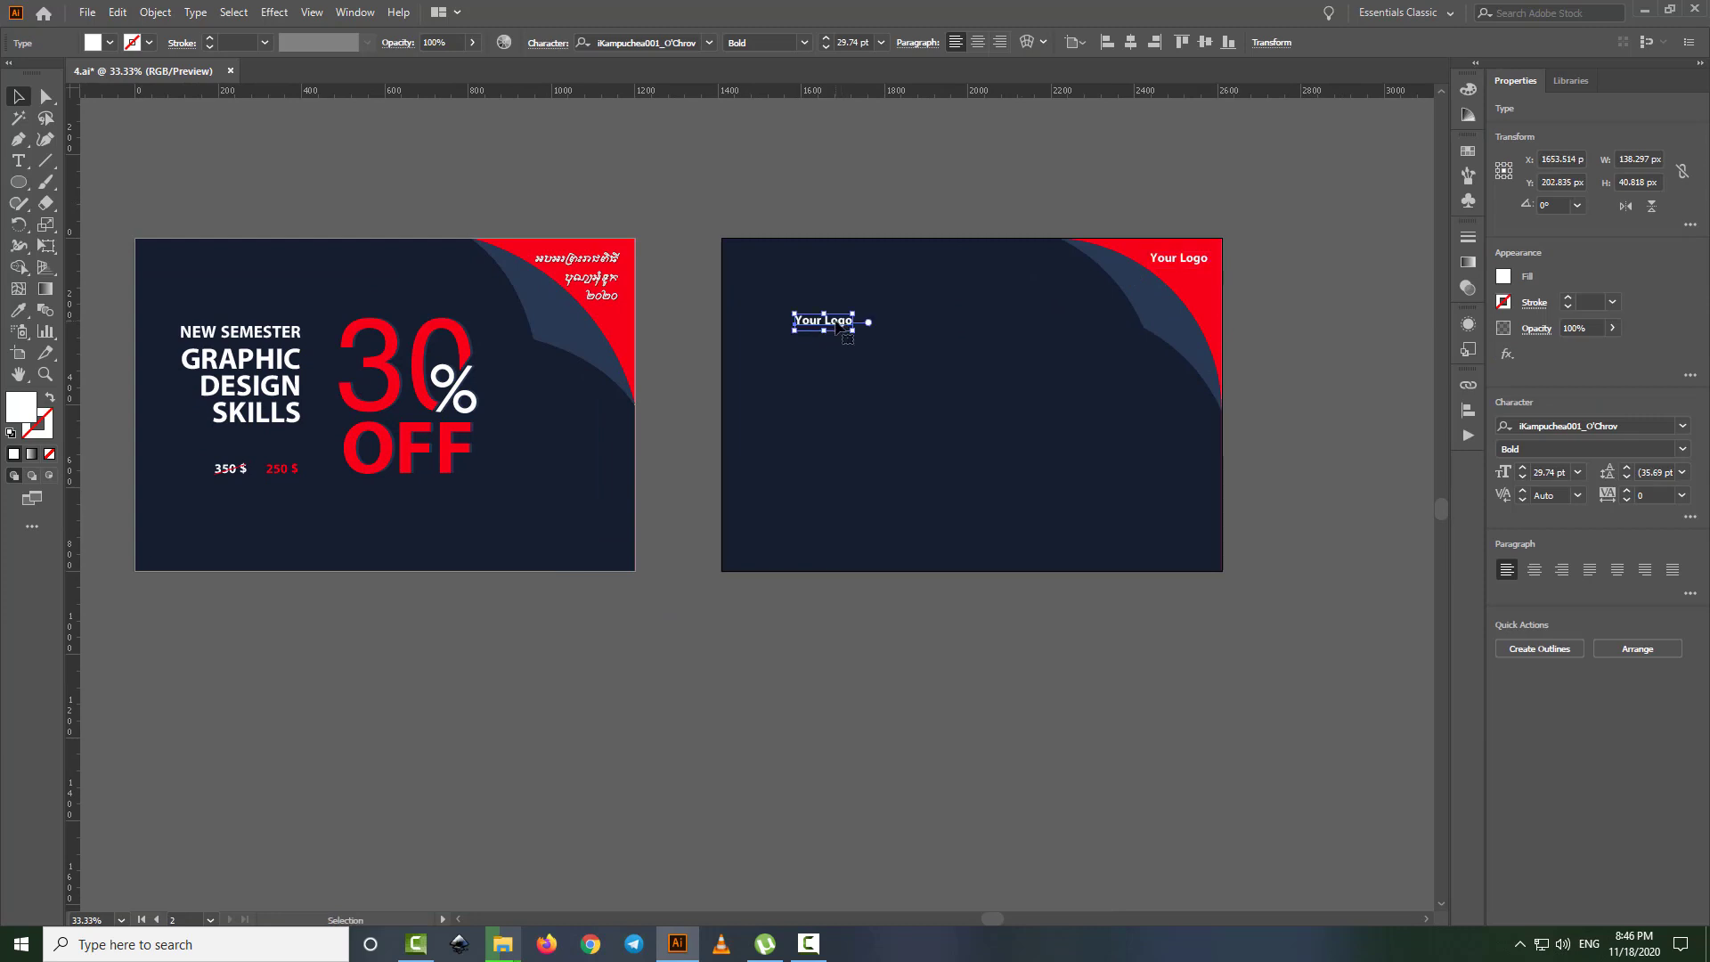
# - Retype the copy as NEW SEMESTER, then duplicate it with GRAPHIC, DESIGN, SKILLS on three lines
pyautogui.press('t')
pyautogui.write('NEW SEMESTER')
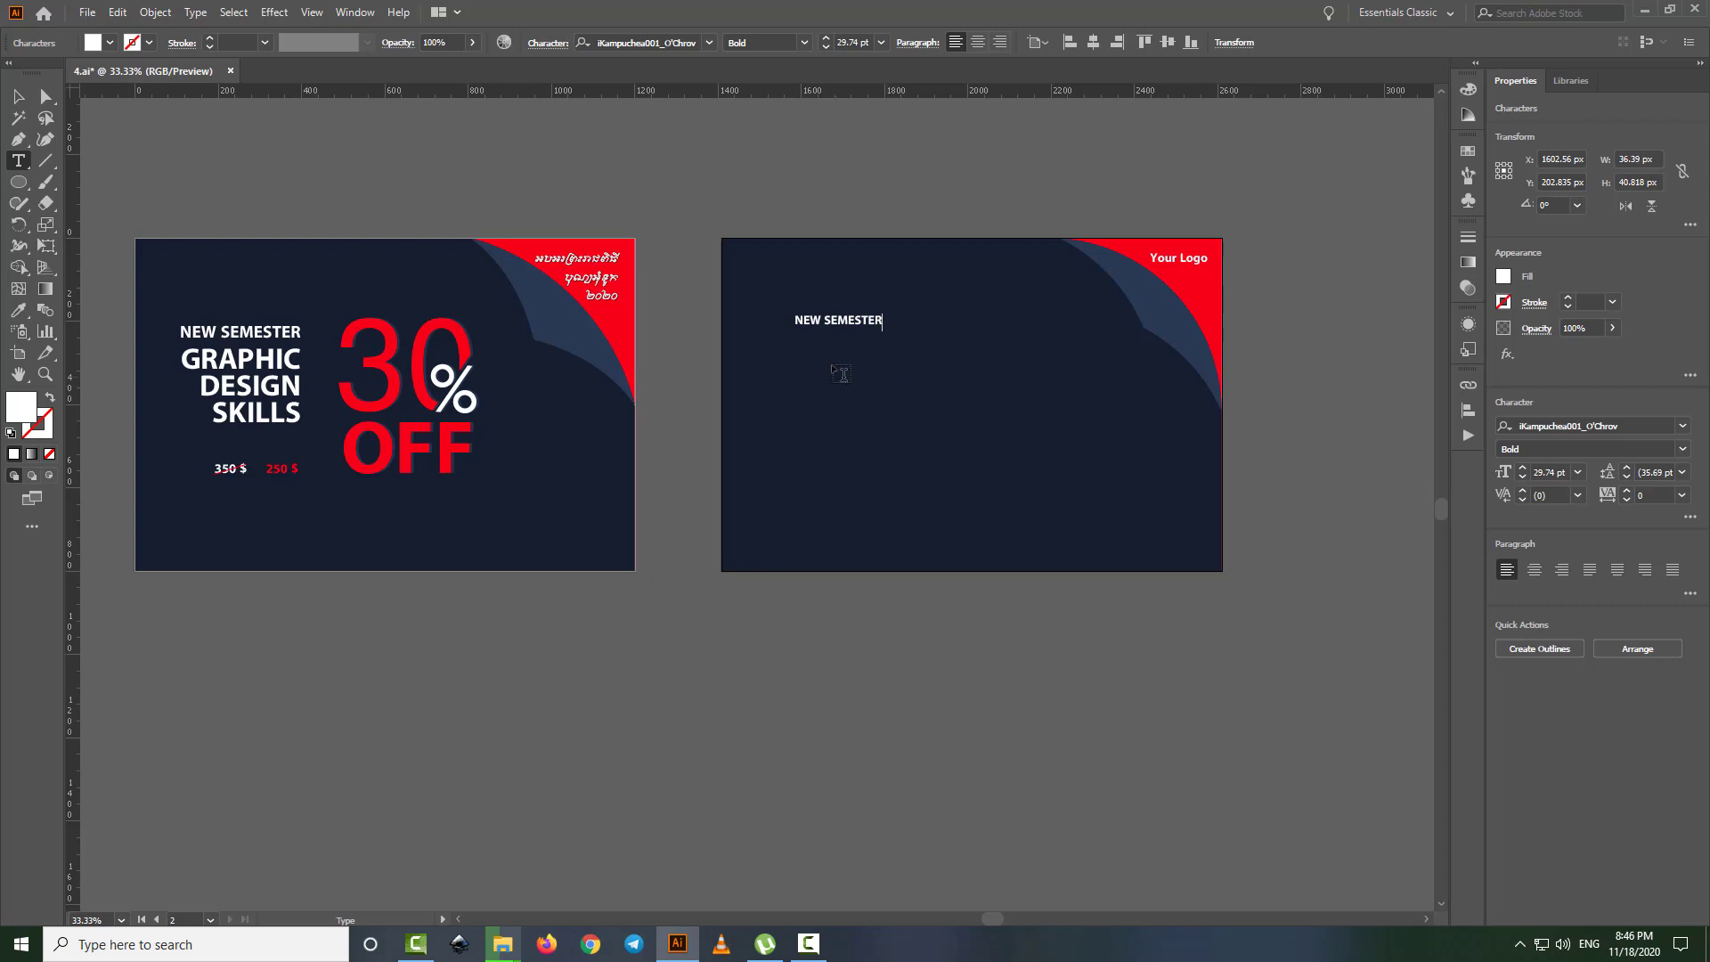
pyautogui.press('Escape')
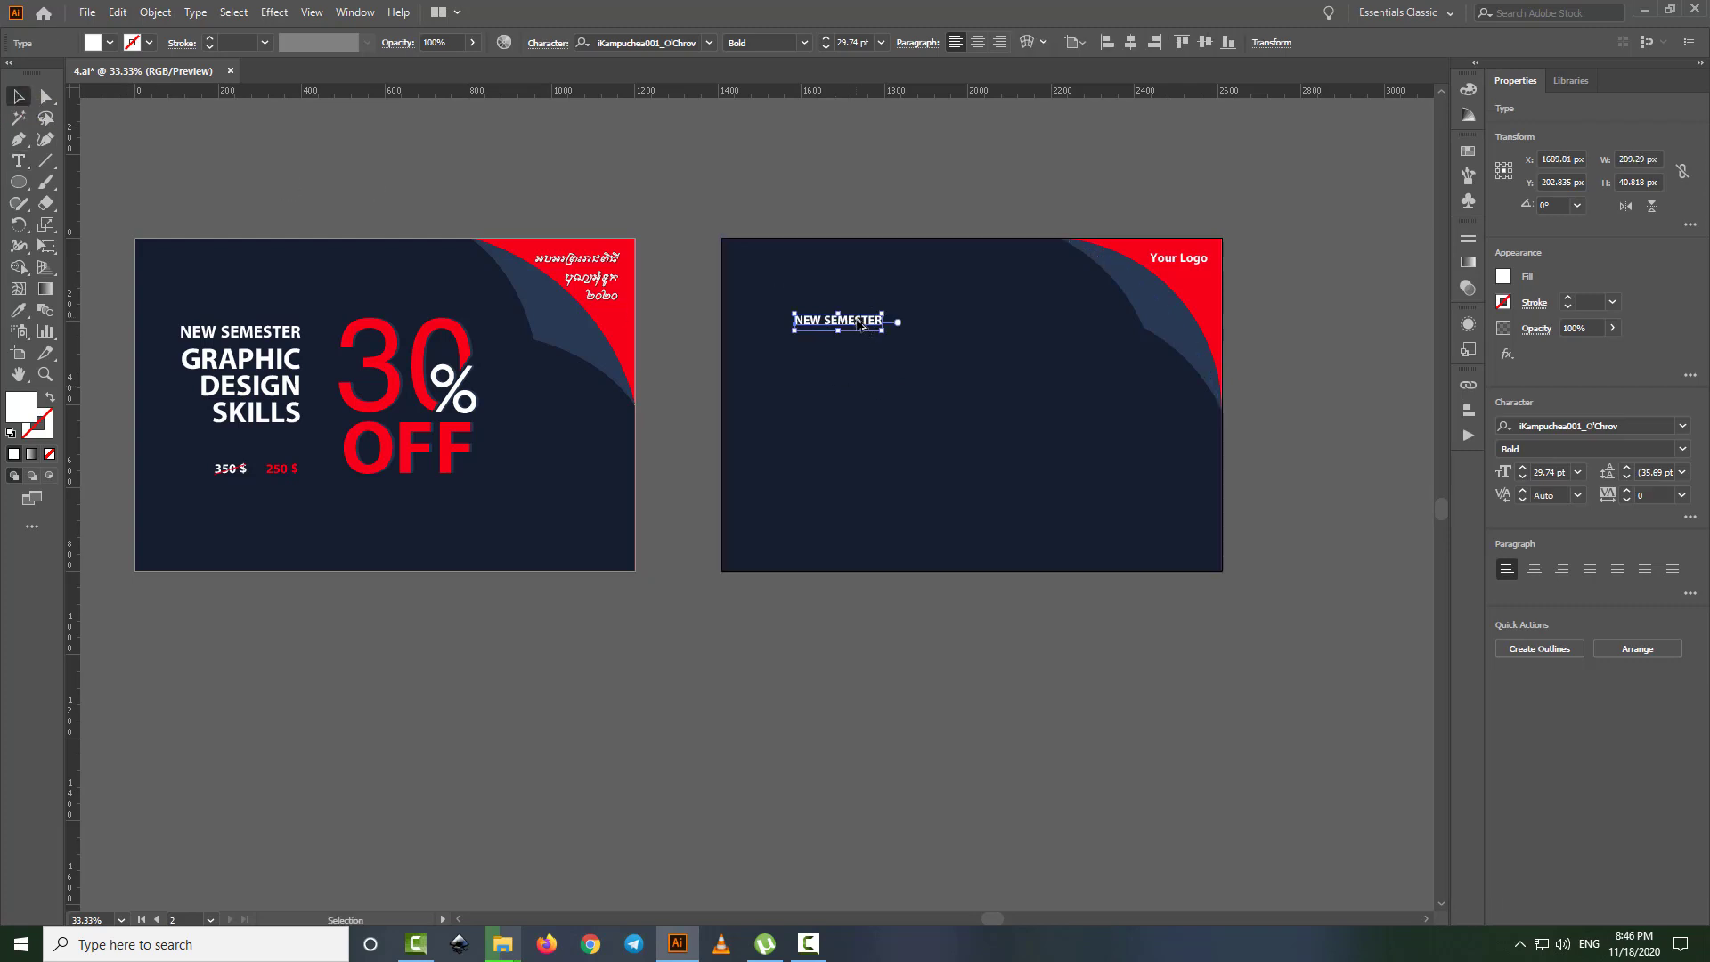
pyautogui.moveTo(872, 327); pyautogui.dragTo(873, 350)
pyautogui.write('GRAPHIC')
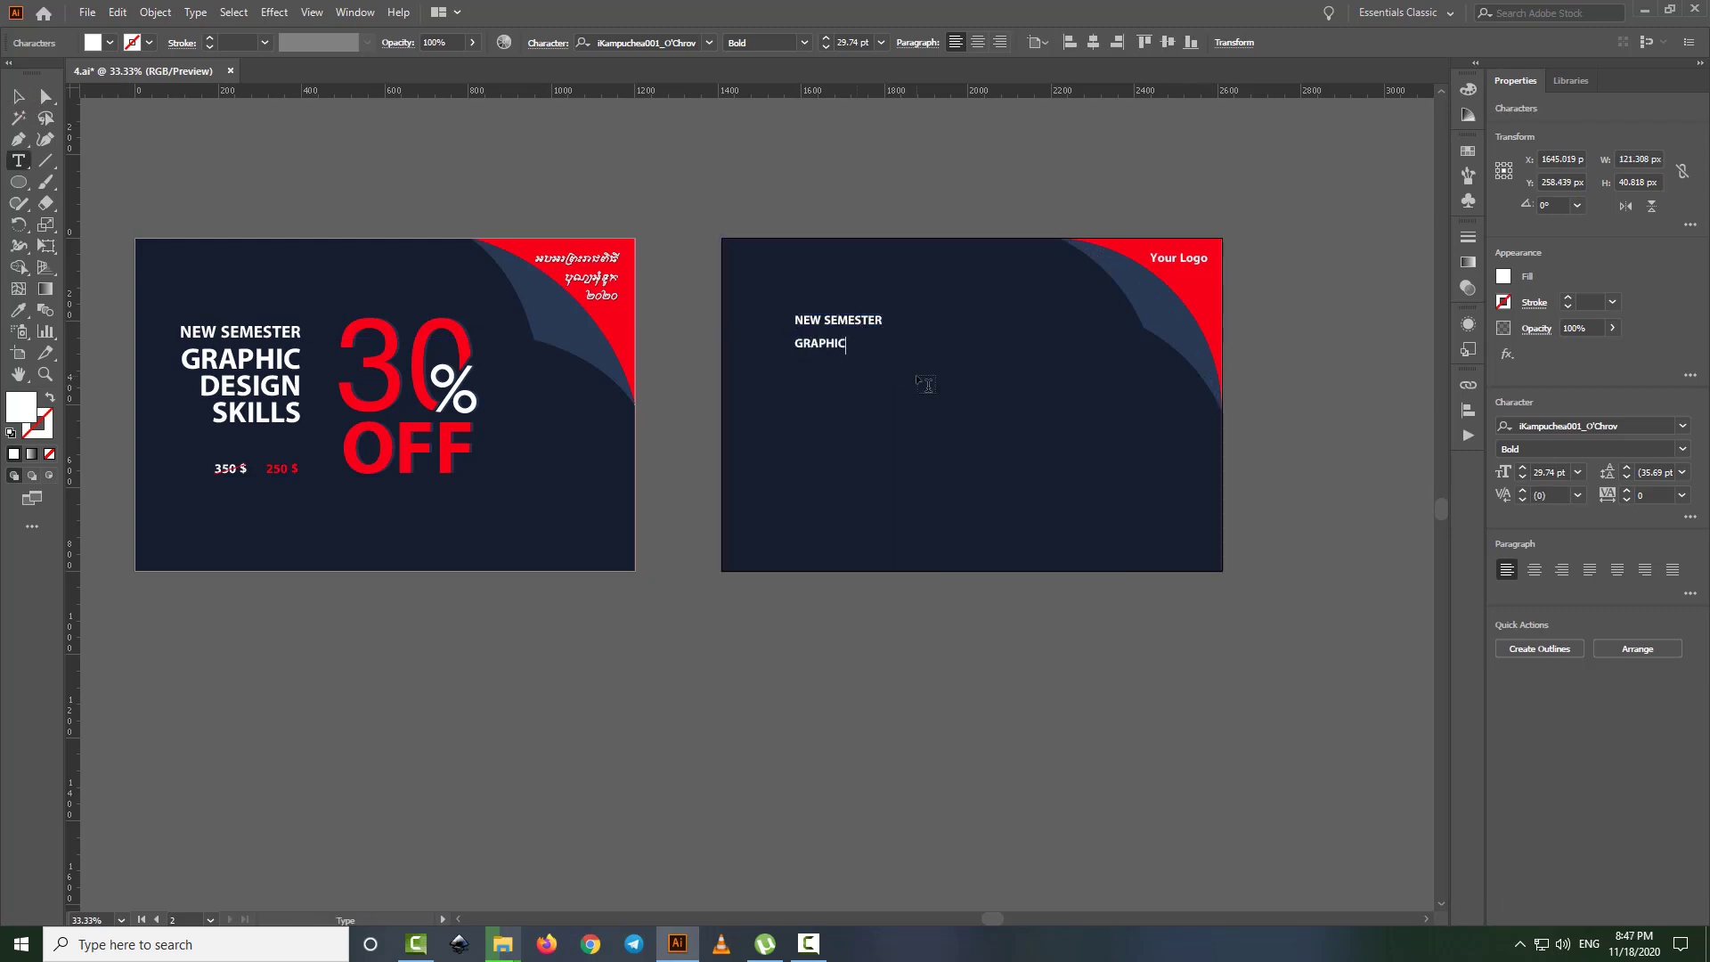
pyautogui.press('Return')
pyautogui.write('DESIGN')
pyautogui.press('Return')
pyautogui.write('S')
pyautogui.write('KILLS')
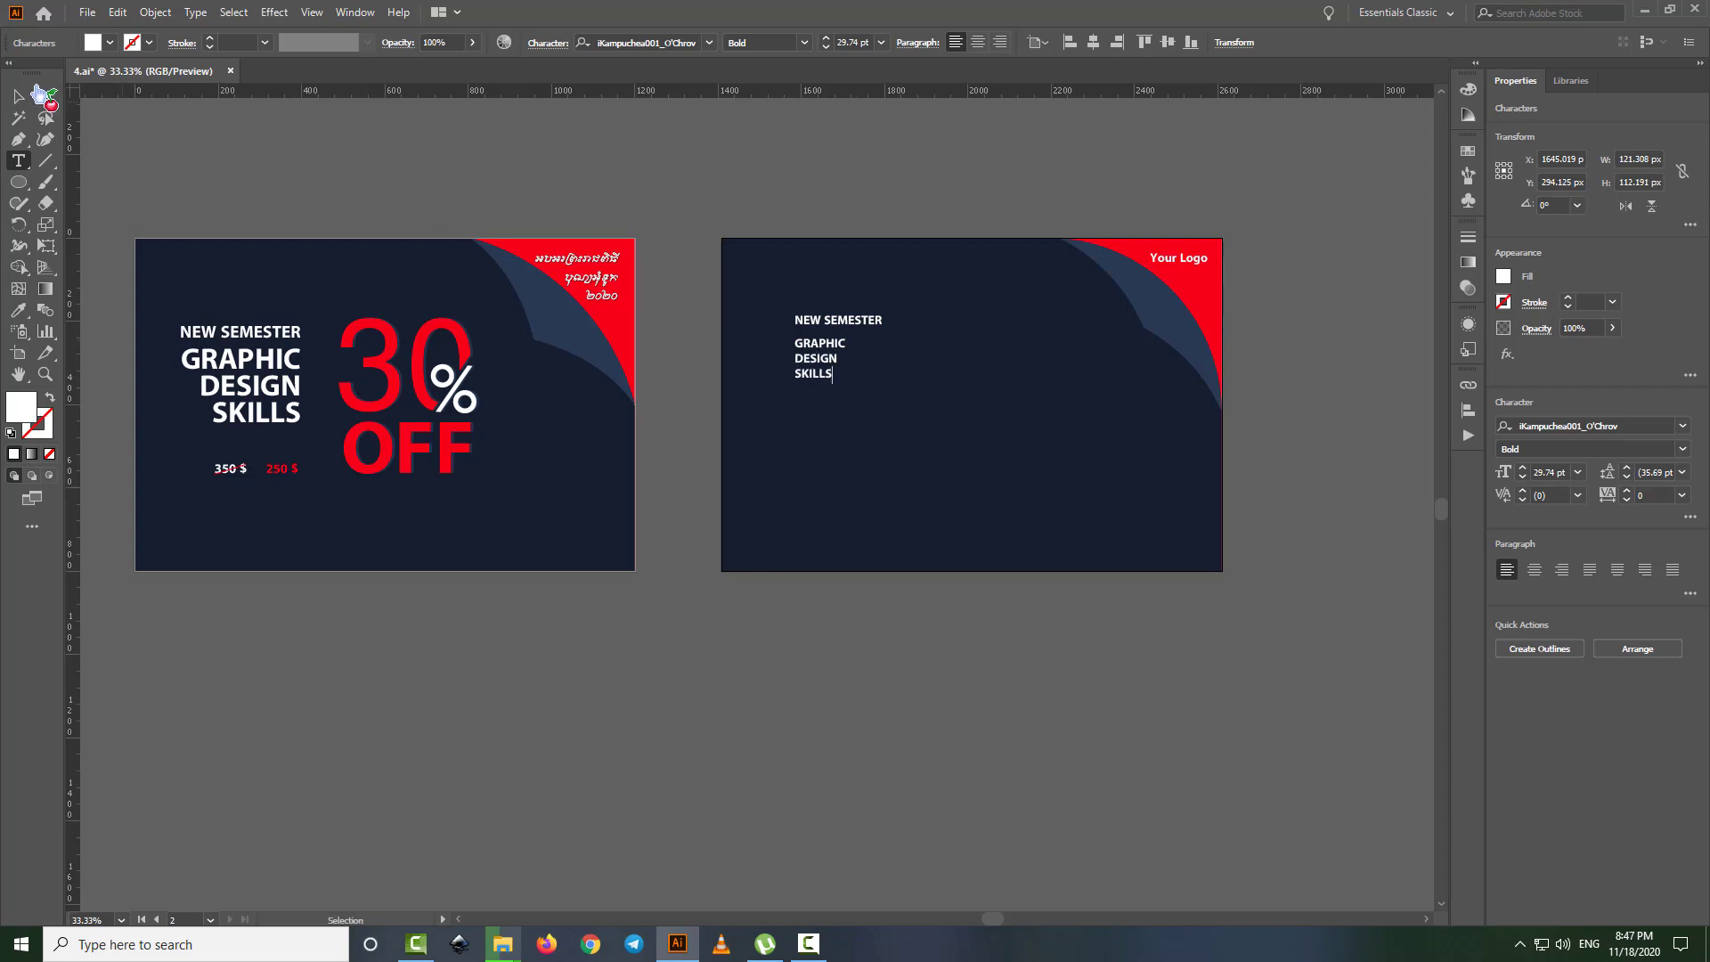
# - Right-align the three lines, move the block right, and scale both headings up
pyautogui.click(35, 91)
pyautogui.click(1000, 42)
pyautogui.moveTo(787, 356)
pyautogui.mouseDown()
pyautogui.moveTo(827, 354)
pyautogui.moveTo(979, 440)
pyautogui.moveTo(961, 449)
pyautogui.mouseUp()
pyautogui.keyDown('shift'); pyautogui.click(837, 319); pyautogui.keyUp('shift')
pyautogui.click(947, 167)
# - Move the GRAPHIC DESIGN SKILLS block up and right, enlarge it, and nudge it under NEW SEMESTER
pyautogui.scroll(1, 889, 390)
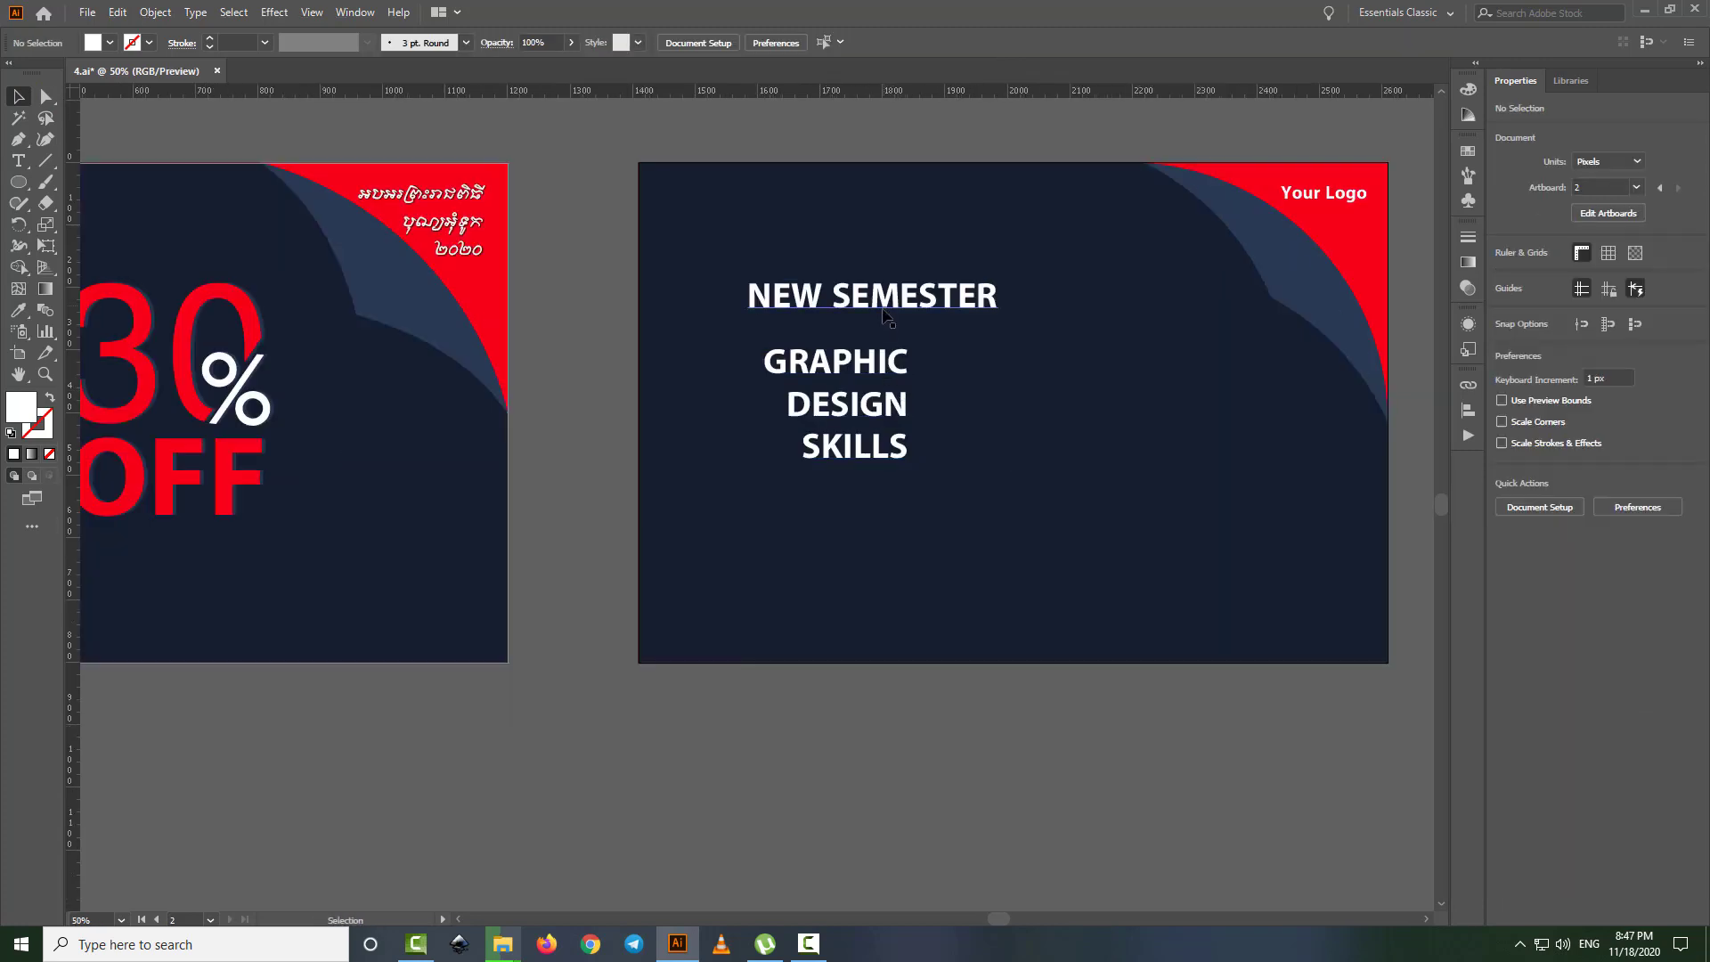
pyautogui.moveTo(883, 378); pyautogui.dragTo(945, 363)
pyautogui.moveTo(841, 446); pyautogui.dragTo(693, 545)
pyautogui.scroll(-1, 693, 535)
pyautogui.click(712, 696)
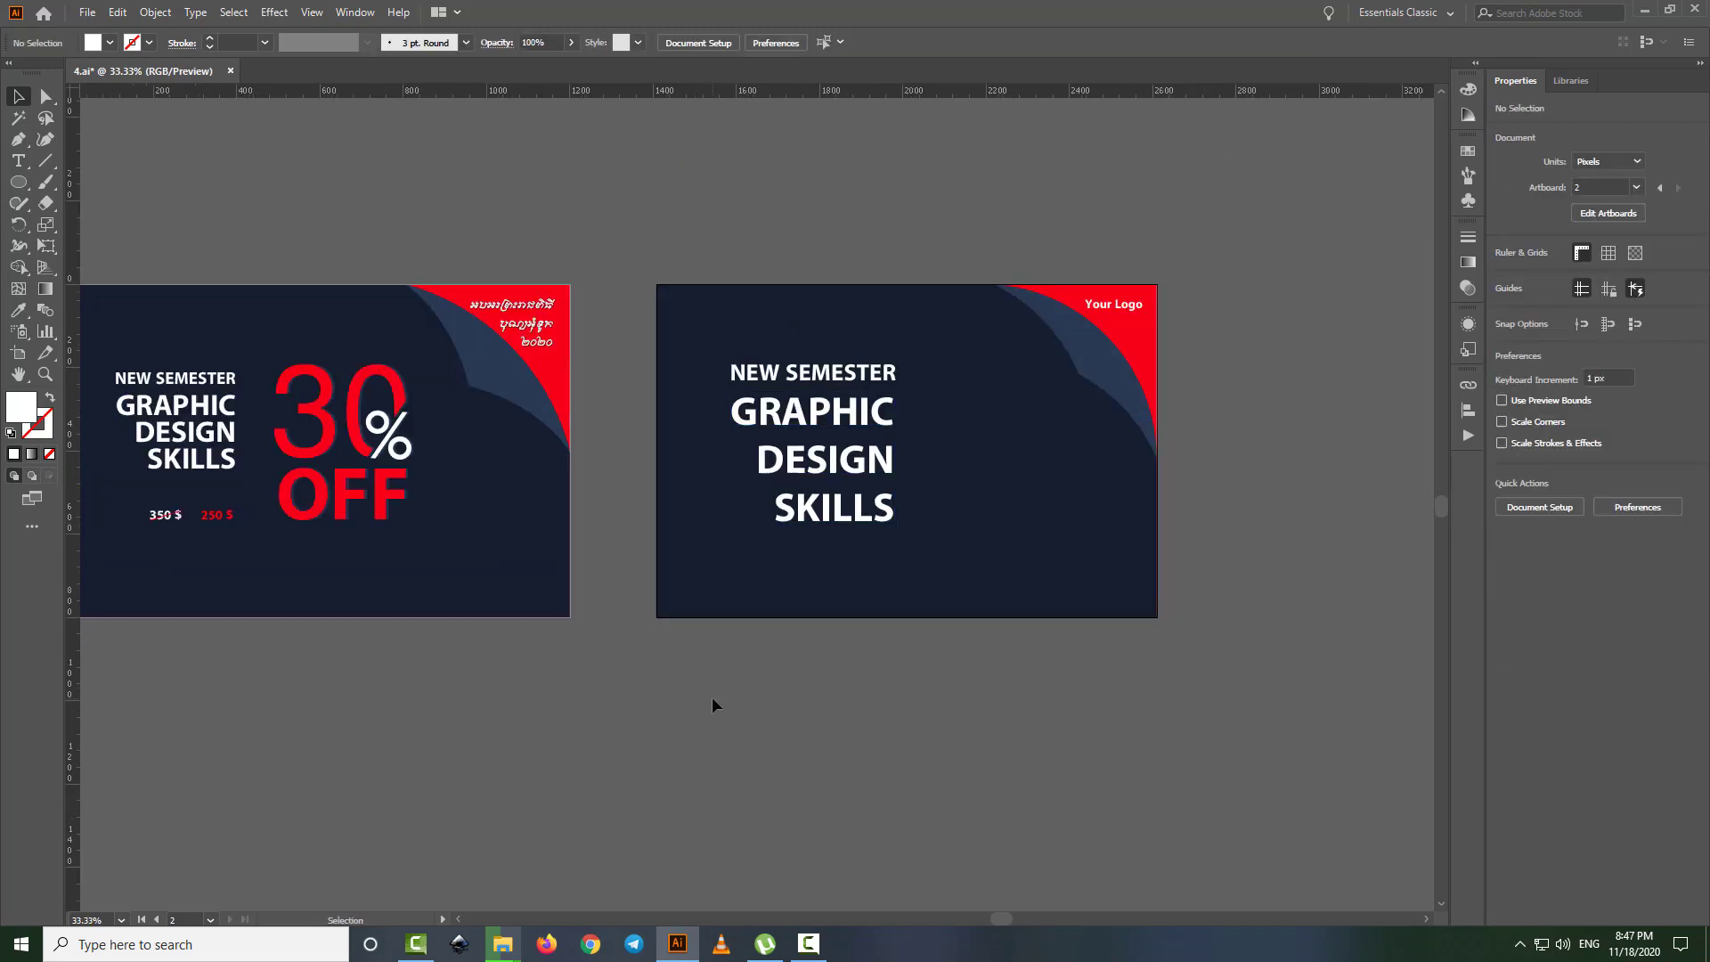
pyautogui.scroll(-1, 712, 696)
pyautogui.click(678, 279)
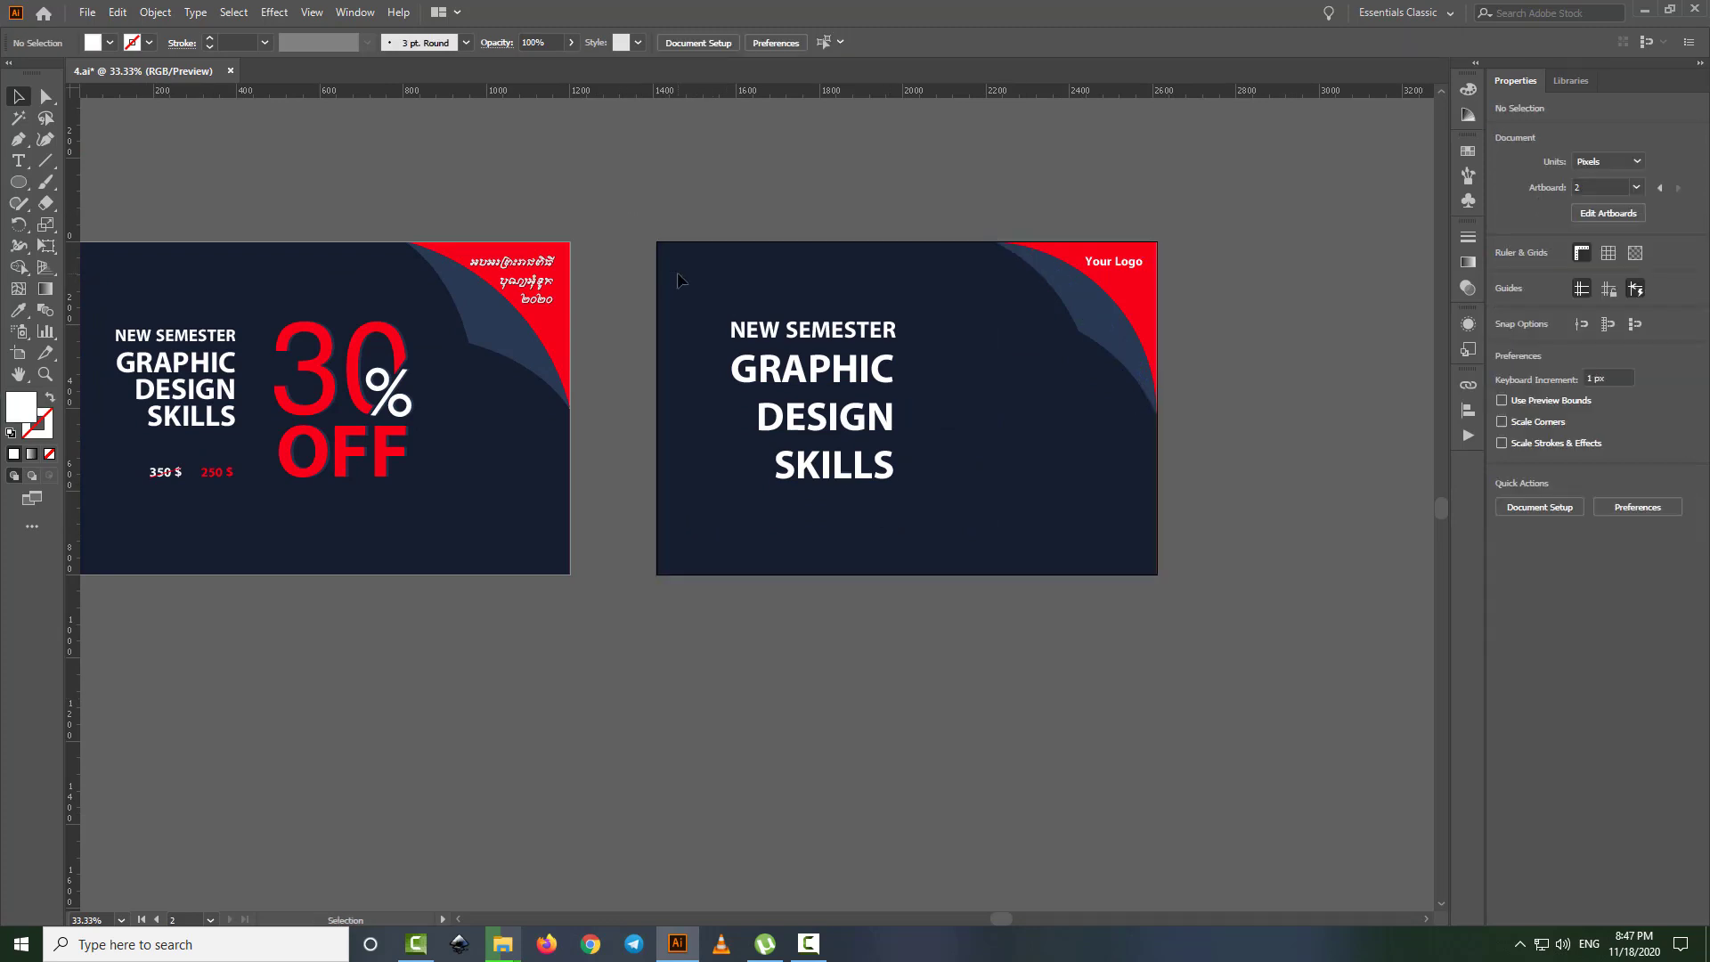
pyautogui.moveTo(837, 352); pyautogui.dragTo(837, 336)
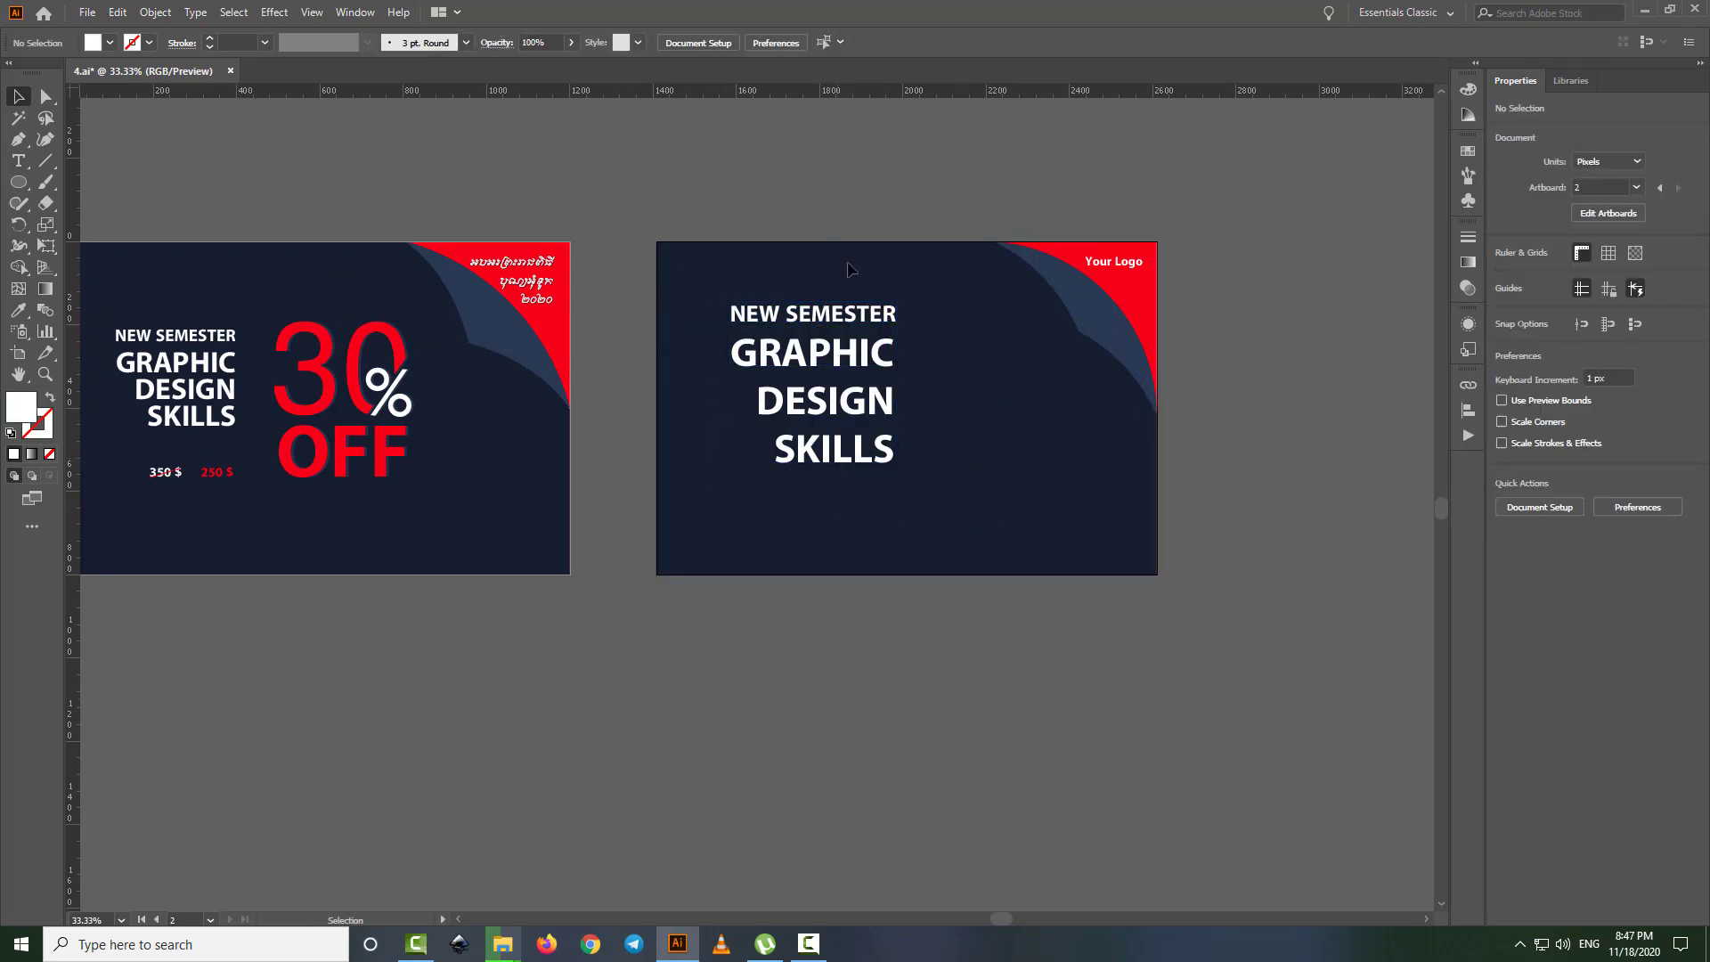
pyautogui.scroll(-1, 837, 336)
pyautogui.moveTo(837, 272); pyautogui.dragTo(827, 272)
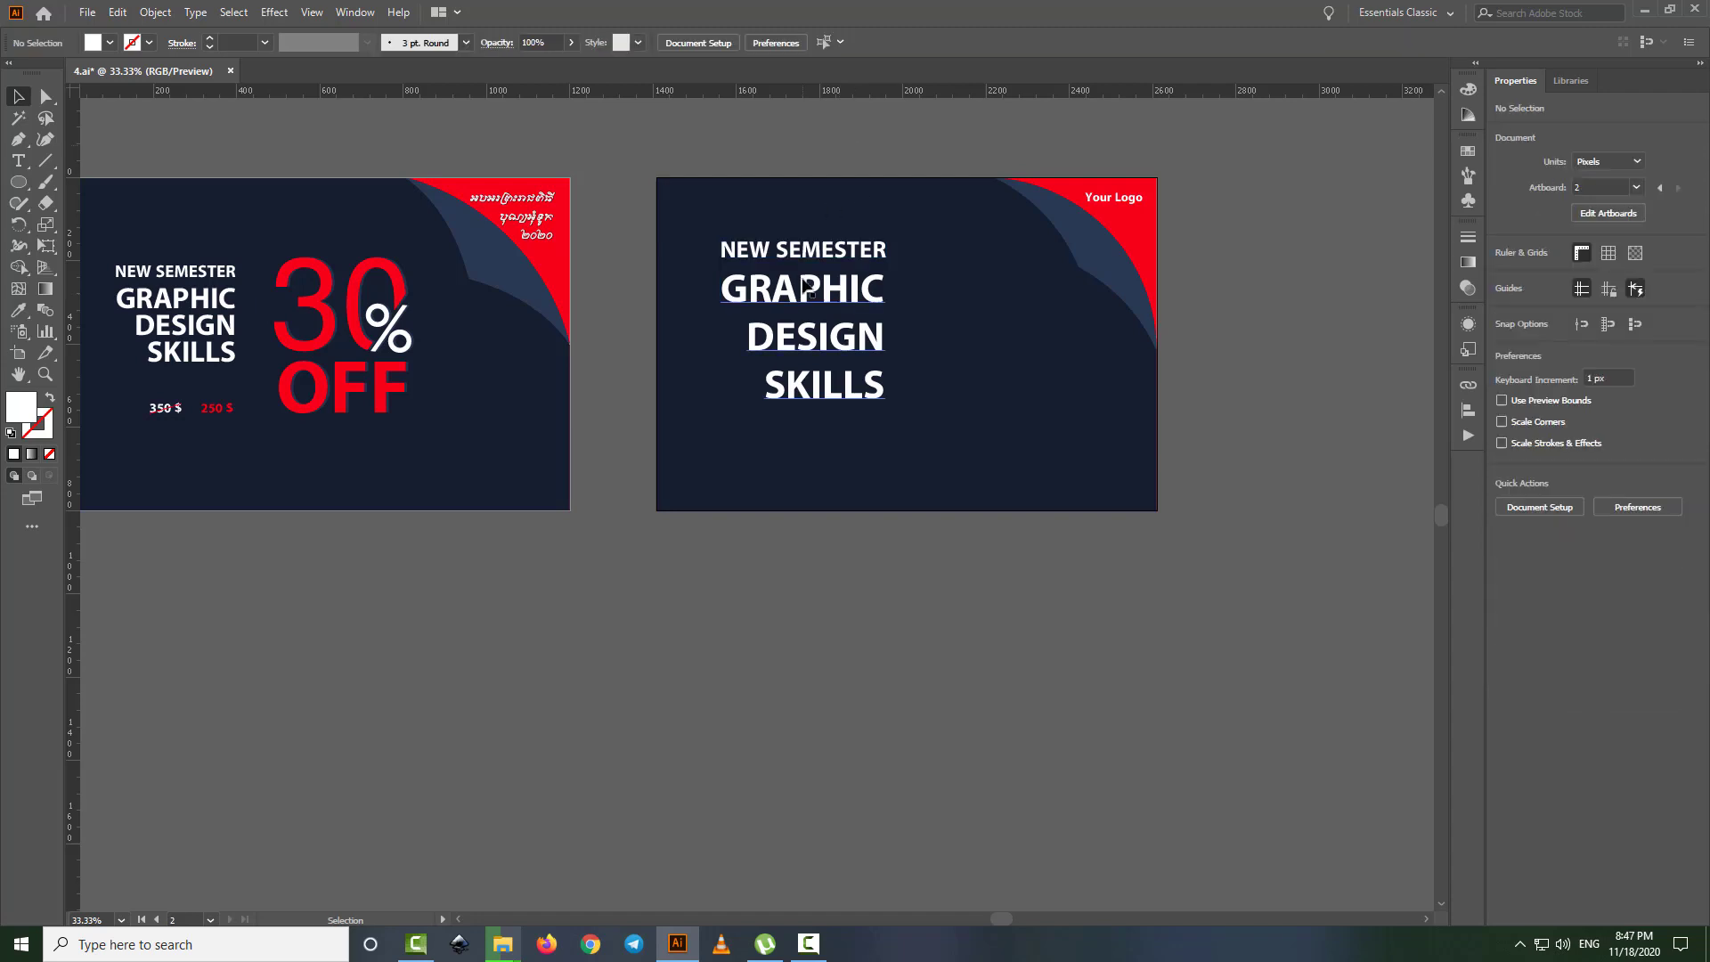
# - Alt-drag a copy of the heading block below the artboard and select all its text
pyautogui.moveTo(826, 349); pyautogui.dragTo(866, 593)
pyautogui.doubleClick(865, 595)
pyautogui.hotkey('ctrl', 'a')
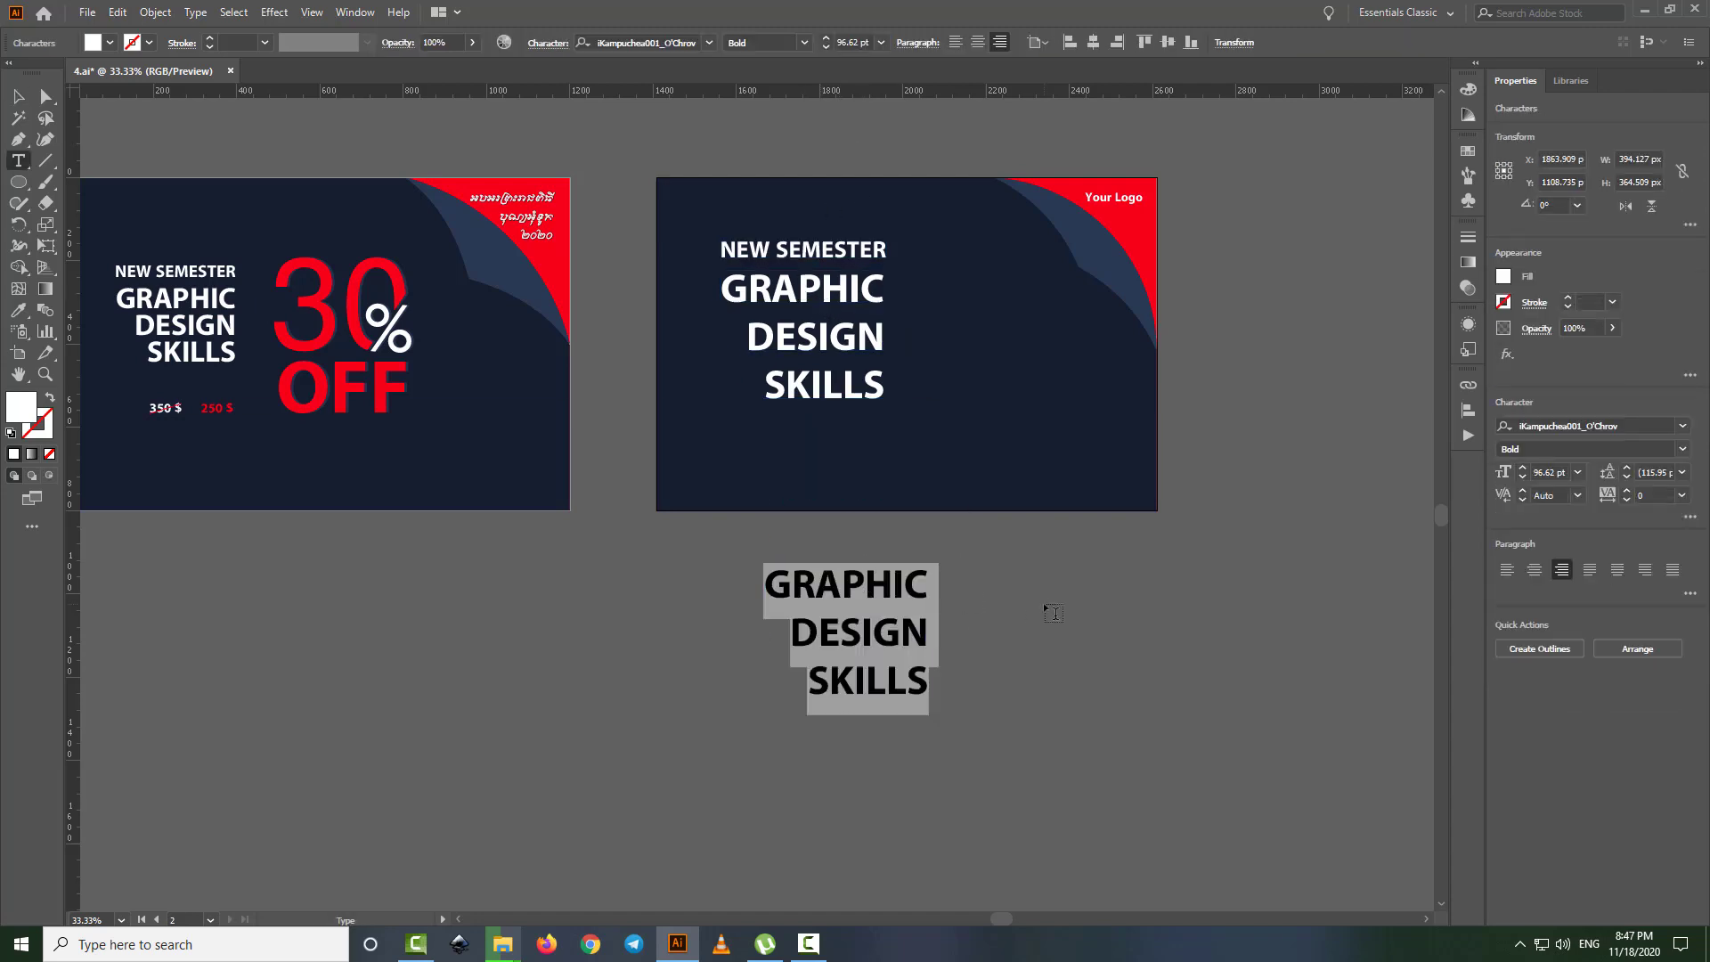
# - Type 30, enlarge it, place it right of the headline on banner two, and stretch it taller
pyautogui.write('30')
pyautogui.click(18, 91)
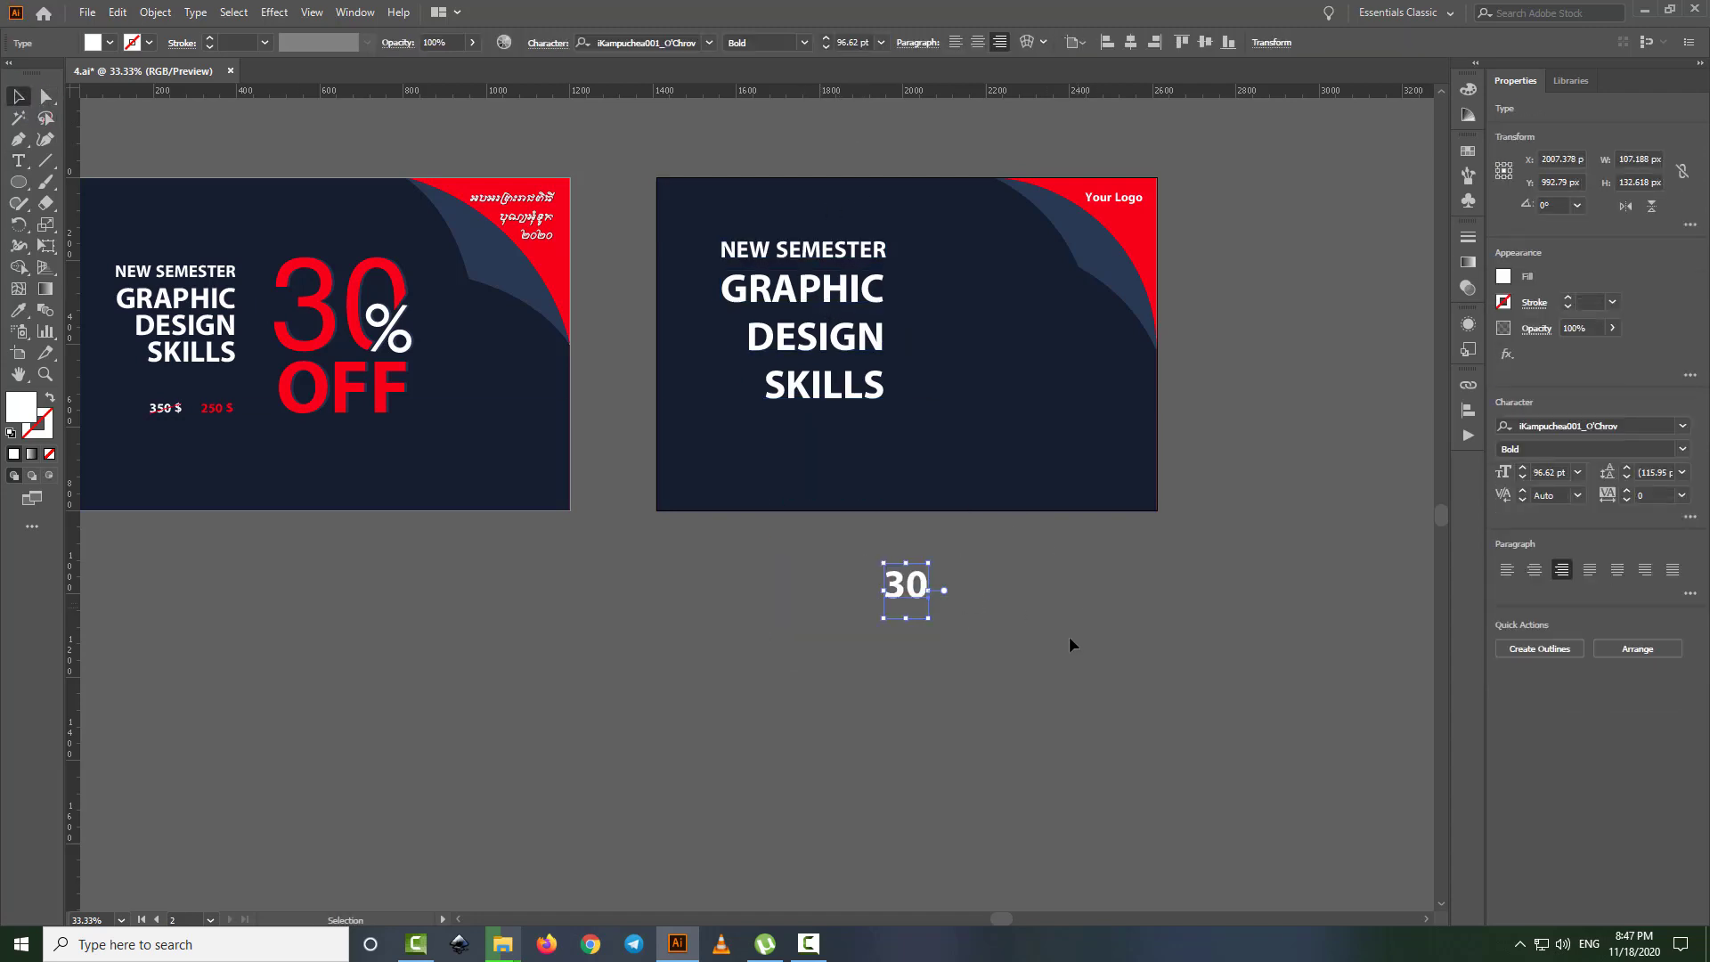
pyautogui.moveTo(957, 645); pyautogui.dragTo(1105, 758)
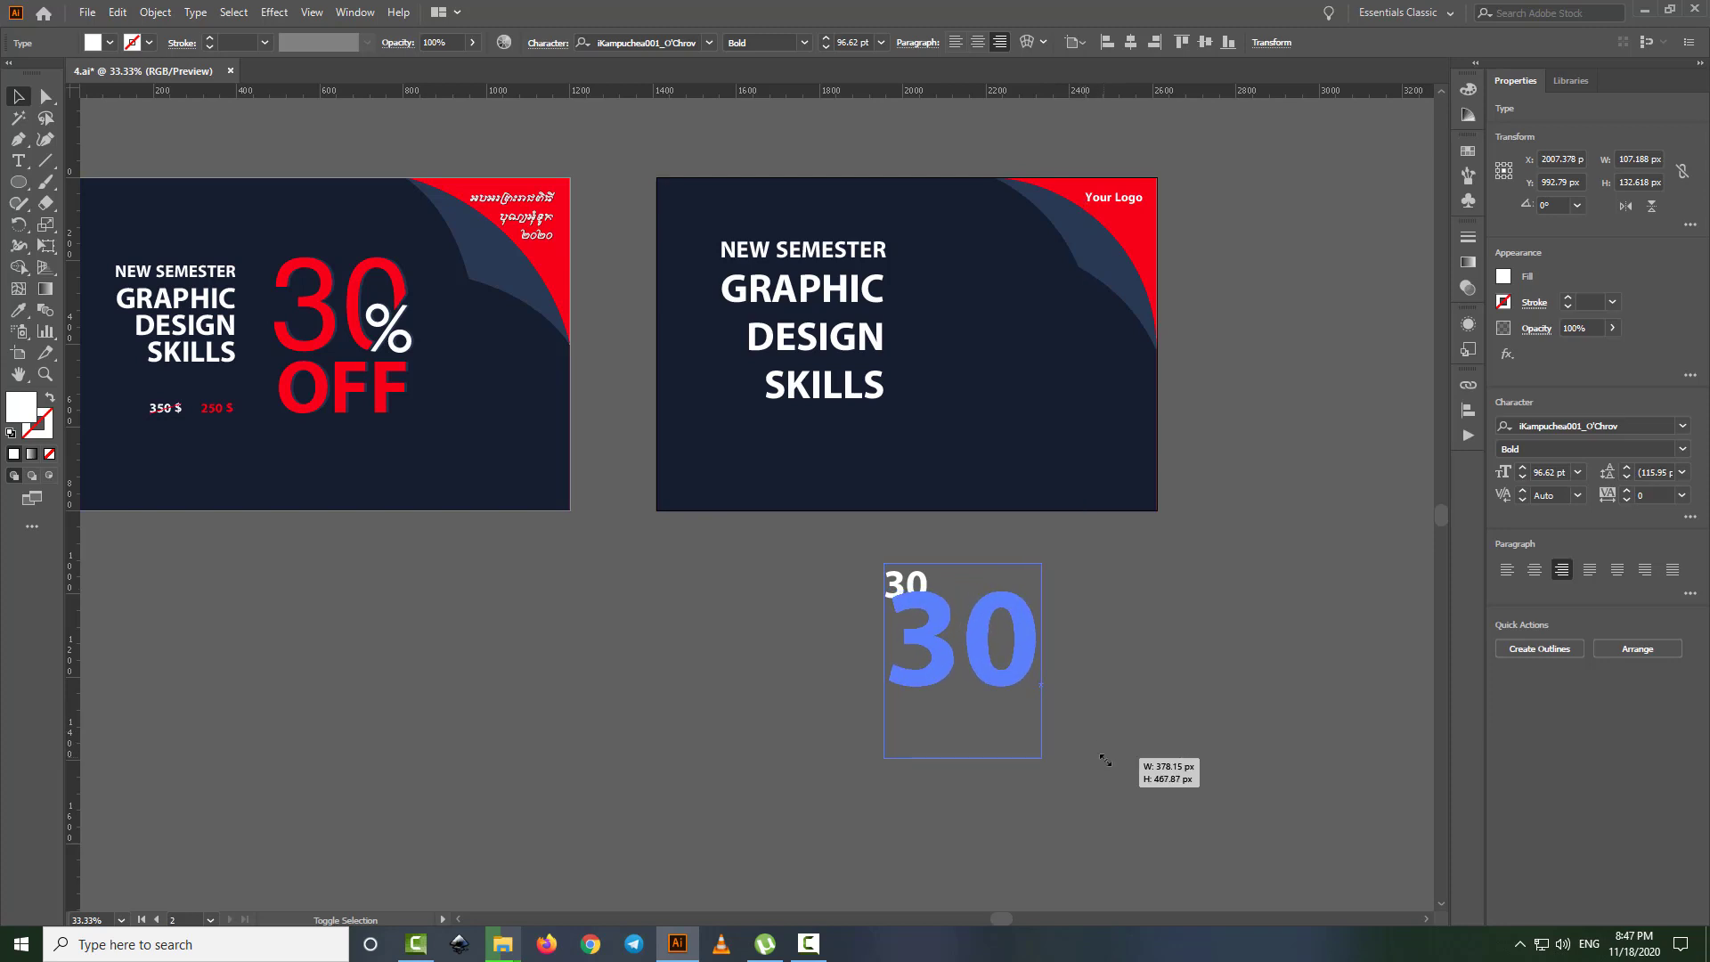
pyautogui.moveTo(1031, 614); pyautogui.dragTo(1050, 276)
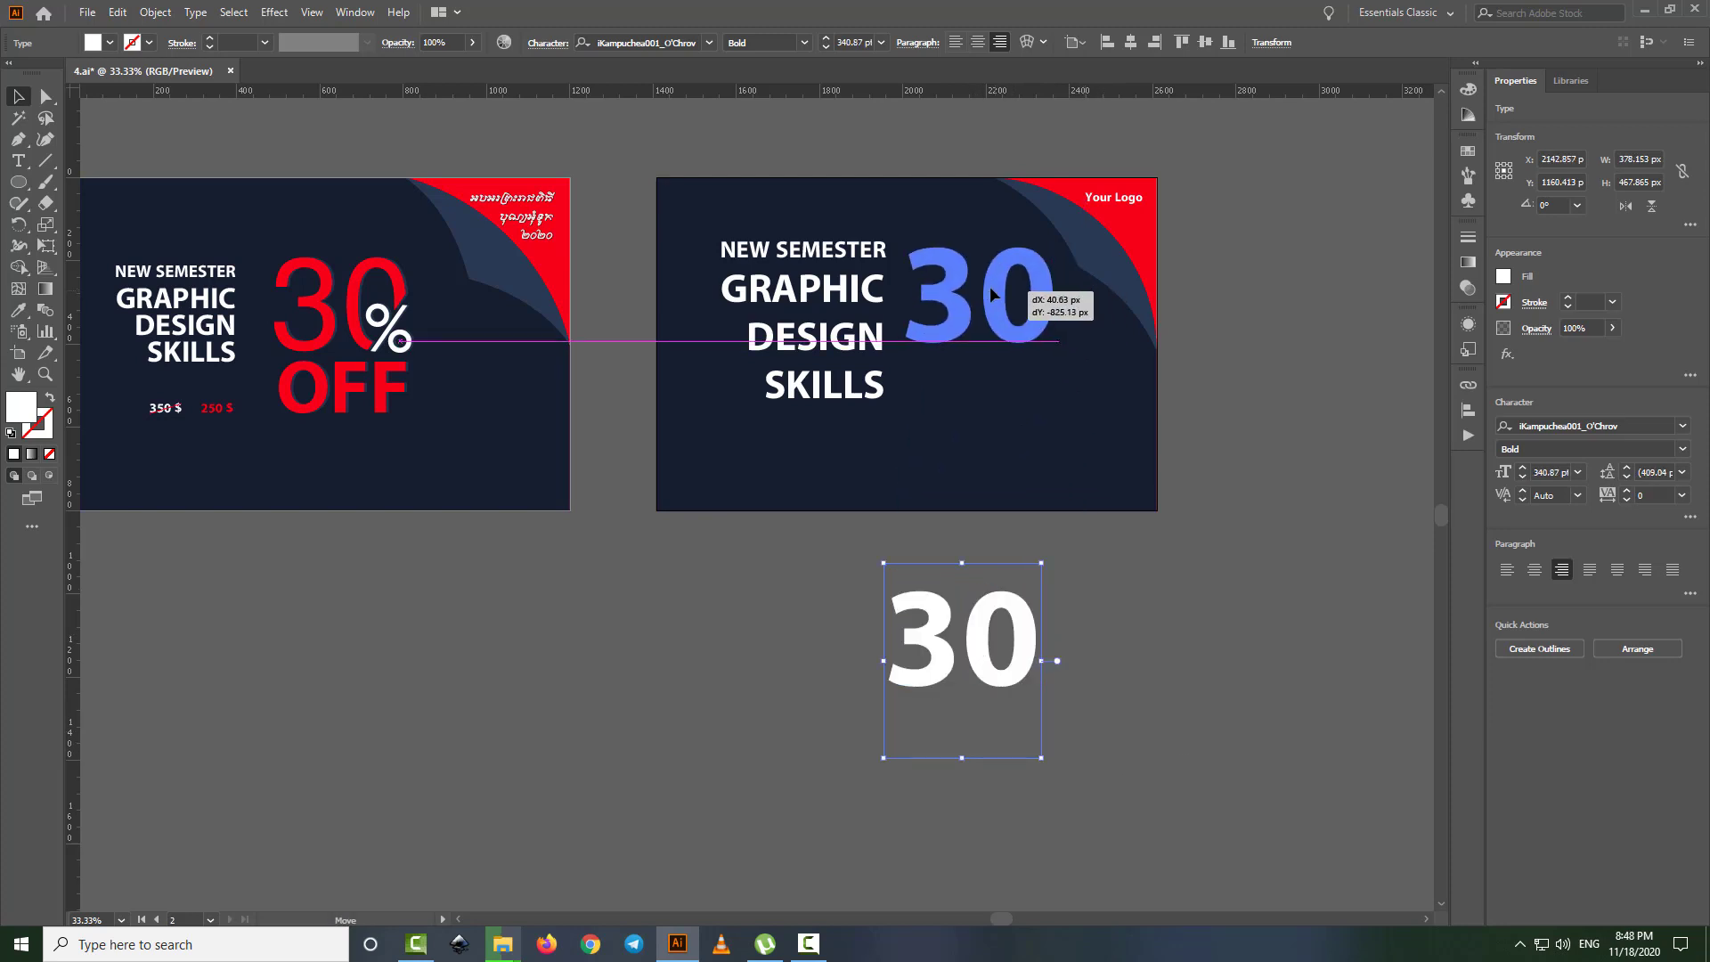
pyautogui.moveTo(816, 256); pyautogui.dragTo(799, 255)
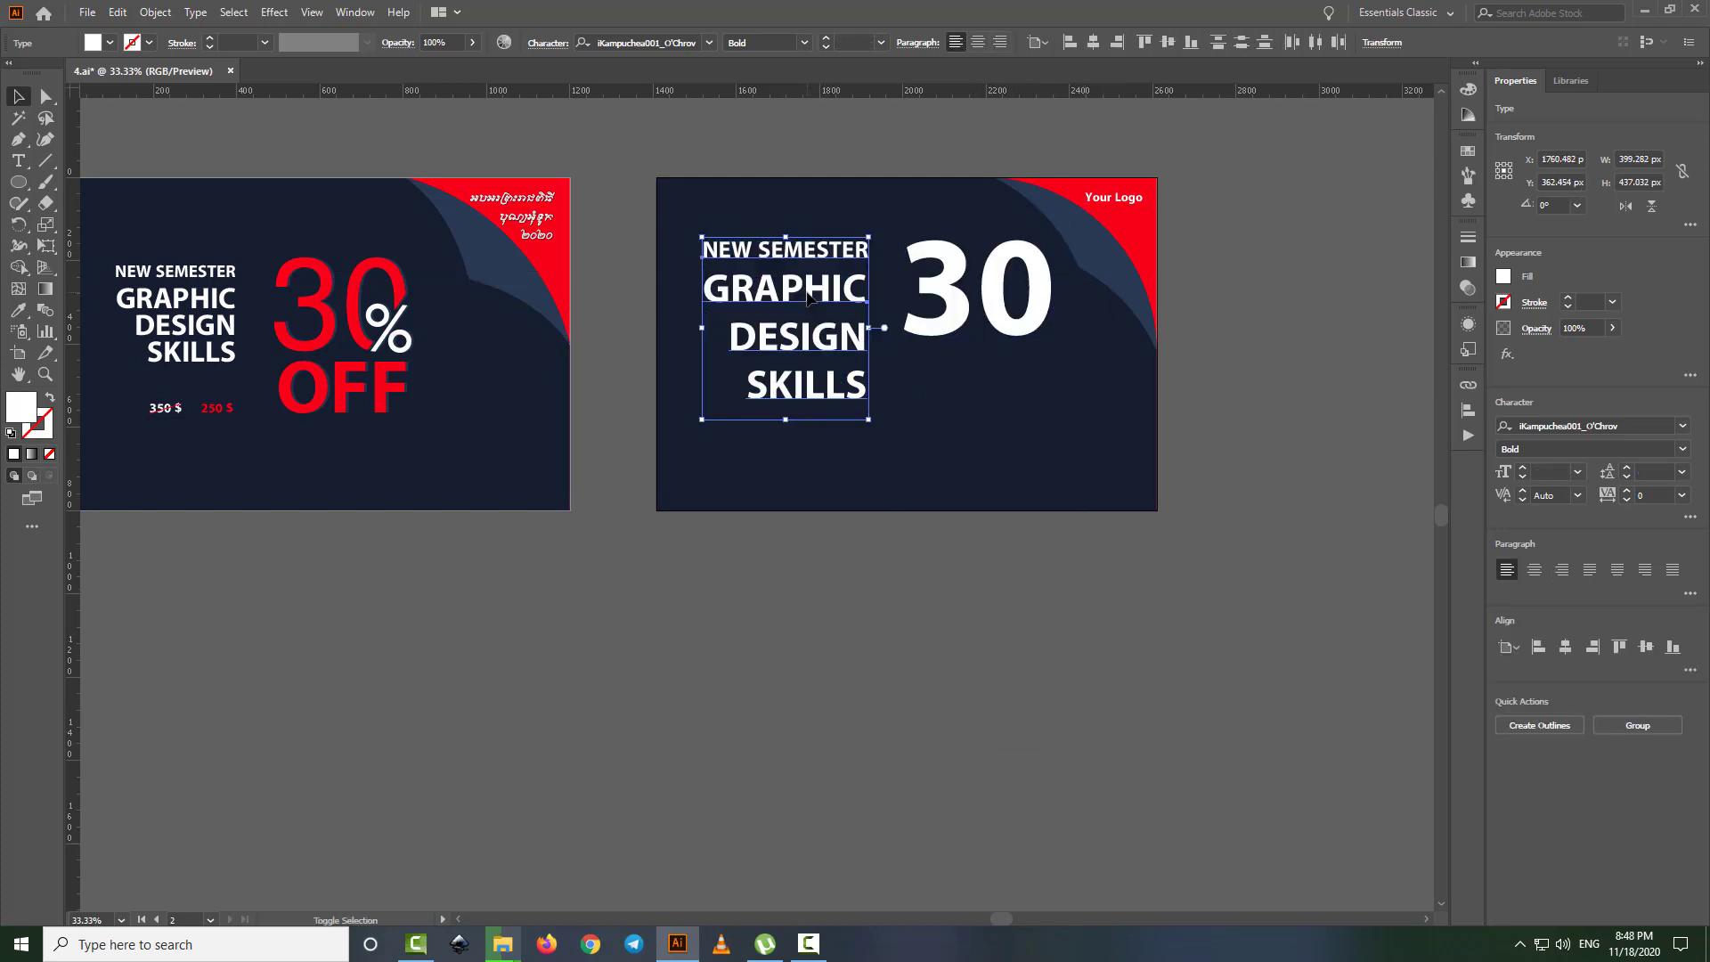
pyautogui.moveTo(952, 300); pyautogui.dragTo(920, 290)
pyautogui.moveTo(956, 402)
pyautogui.mouseDown()
pyautogui.moveTo(957, 431)
pyautogui.moveTo(1049, 456)
pyautogui.mouseUp()
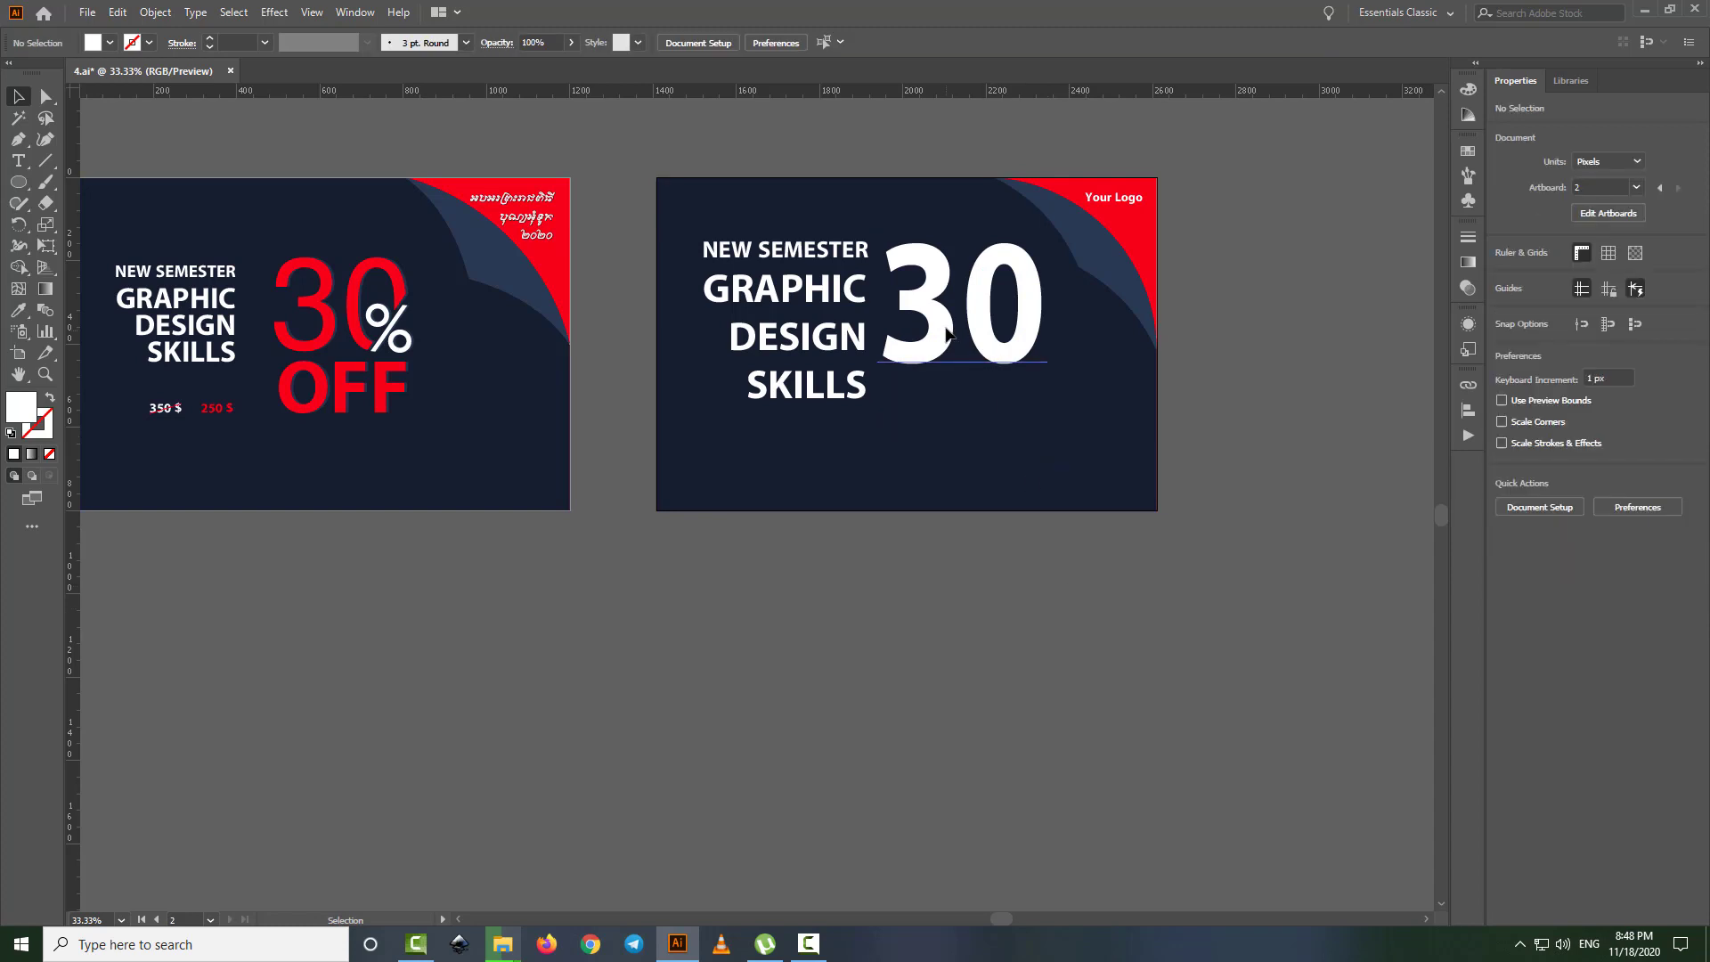
pyautogui.click(979, 586)
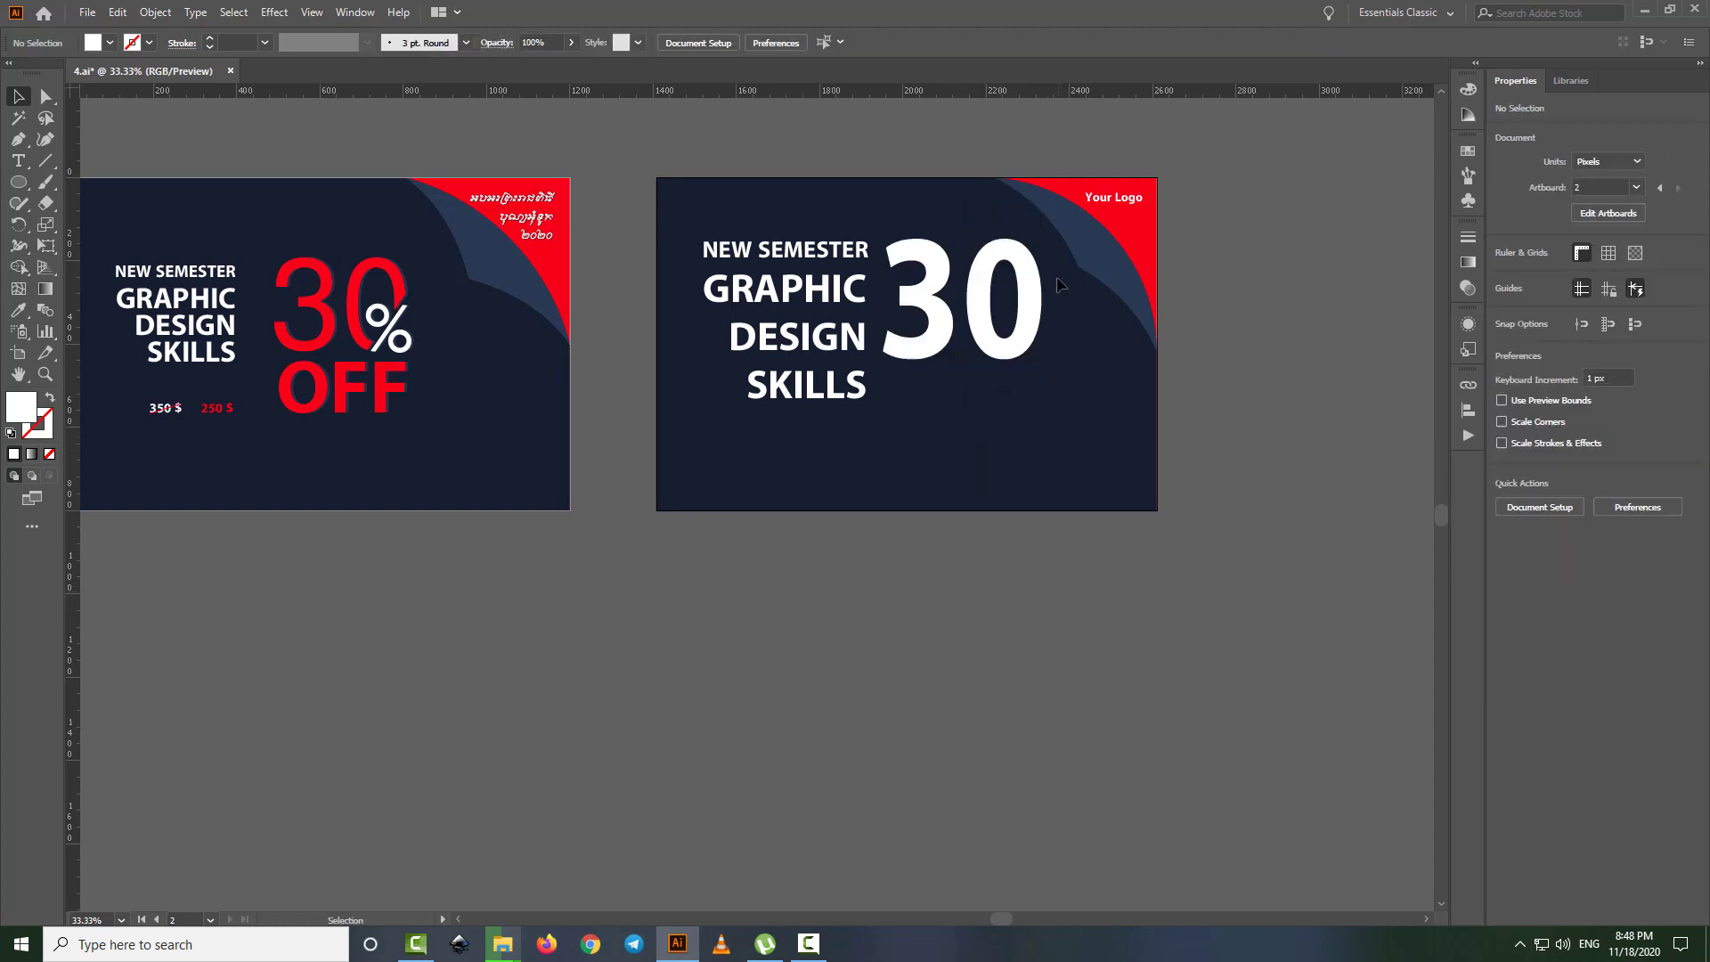
# - Draw a white rectangle, rotate it diagonally over the 0, then delete this first attempt
pyautogui.scroll(1, 1059, 283)
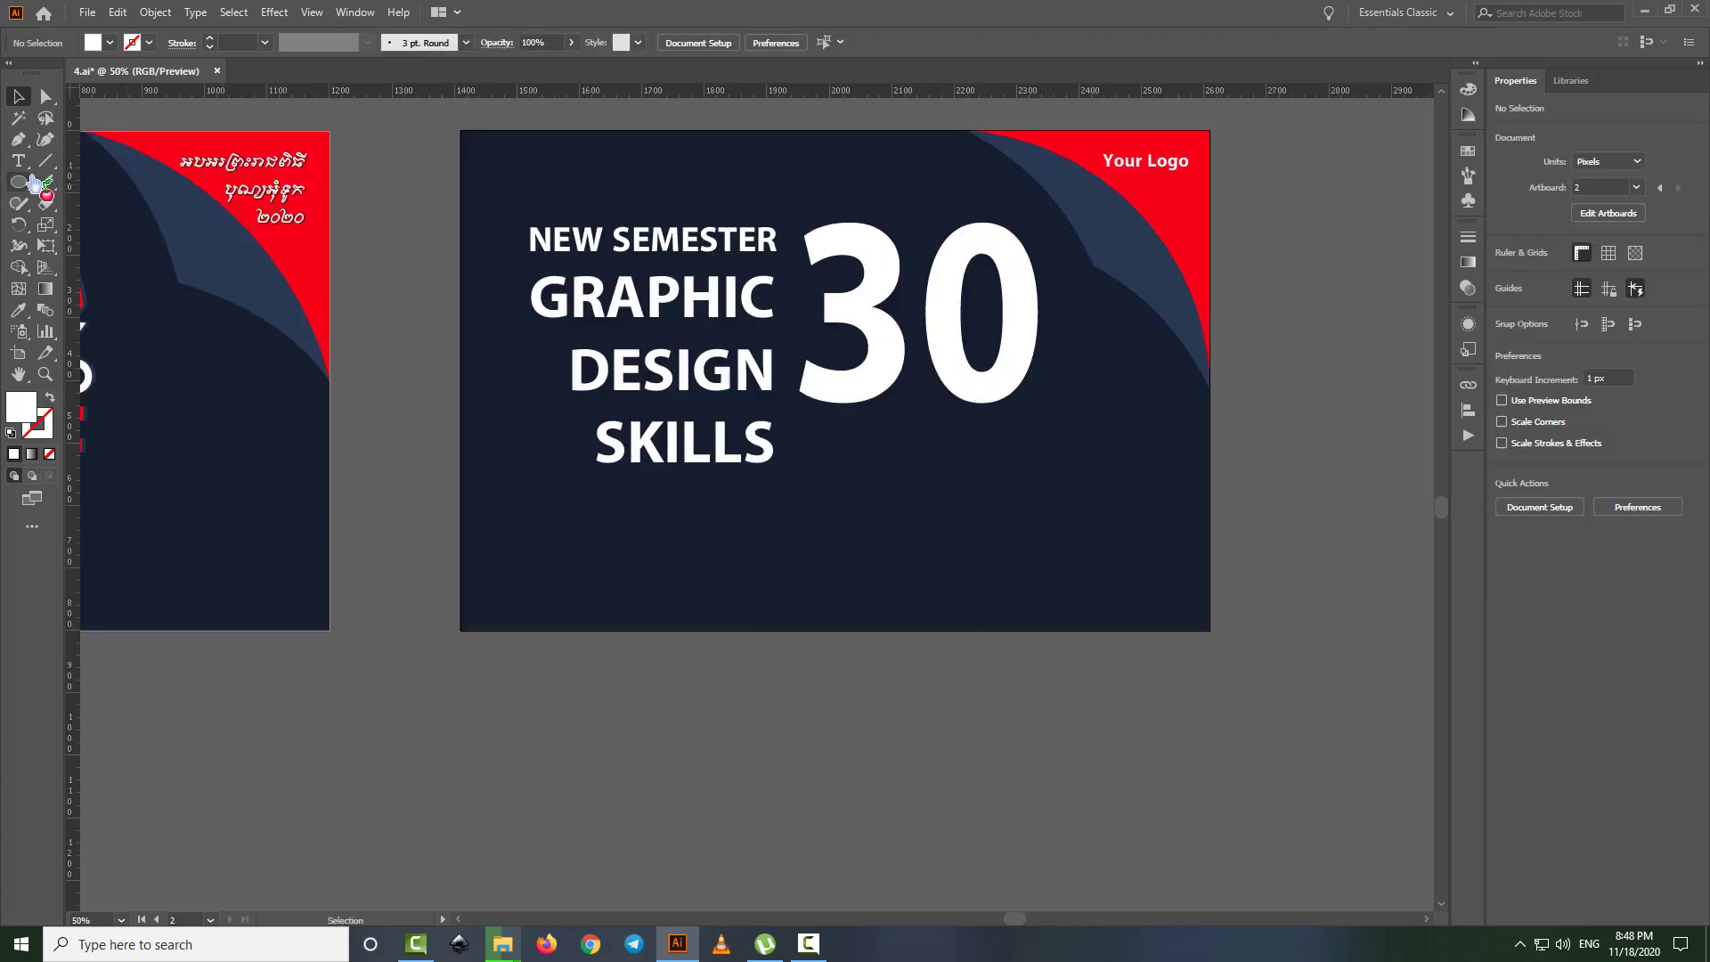
pyautogui.moveTo(33, 182); pyautogui.dragTo(62, 184)
pyautogui.moveTo(1057, 463); pyautogui.dragTo(1184, 660)
pyautogui.moveTo(1191, 461); pyautogui.dragTo(1245, 527)
pyautogui.moveTo(1138, 528); pyautogui.dragTo(1109, 472)
pyautogui.click(18, 94)
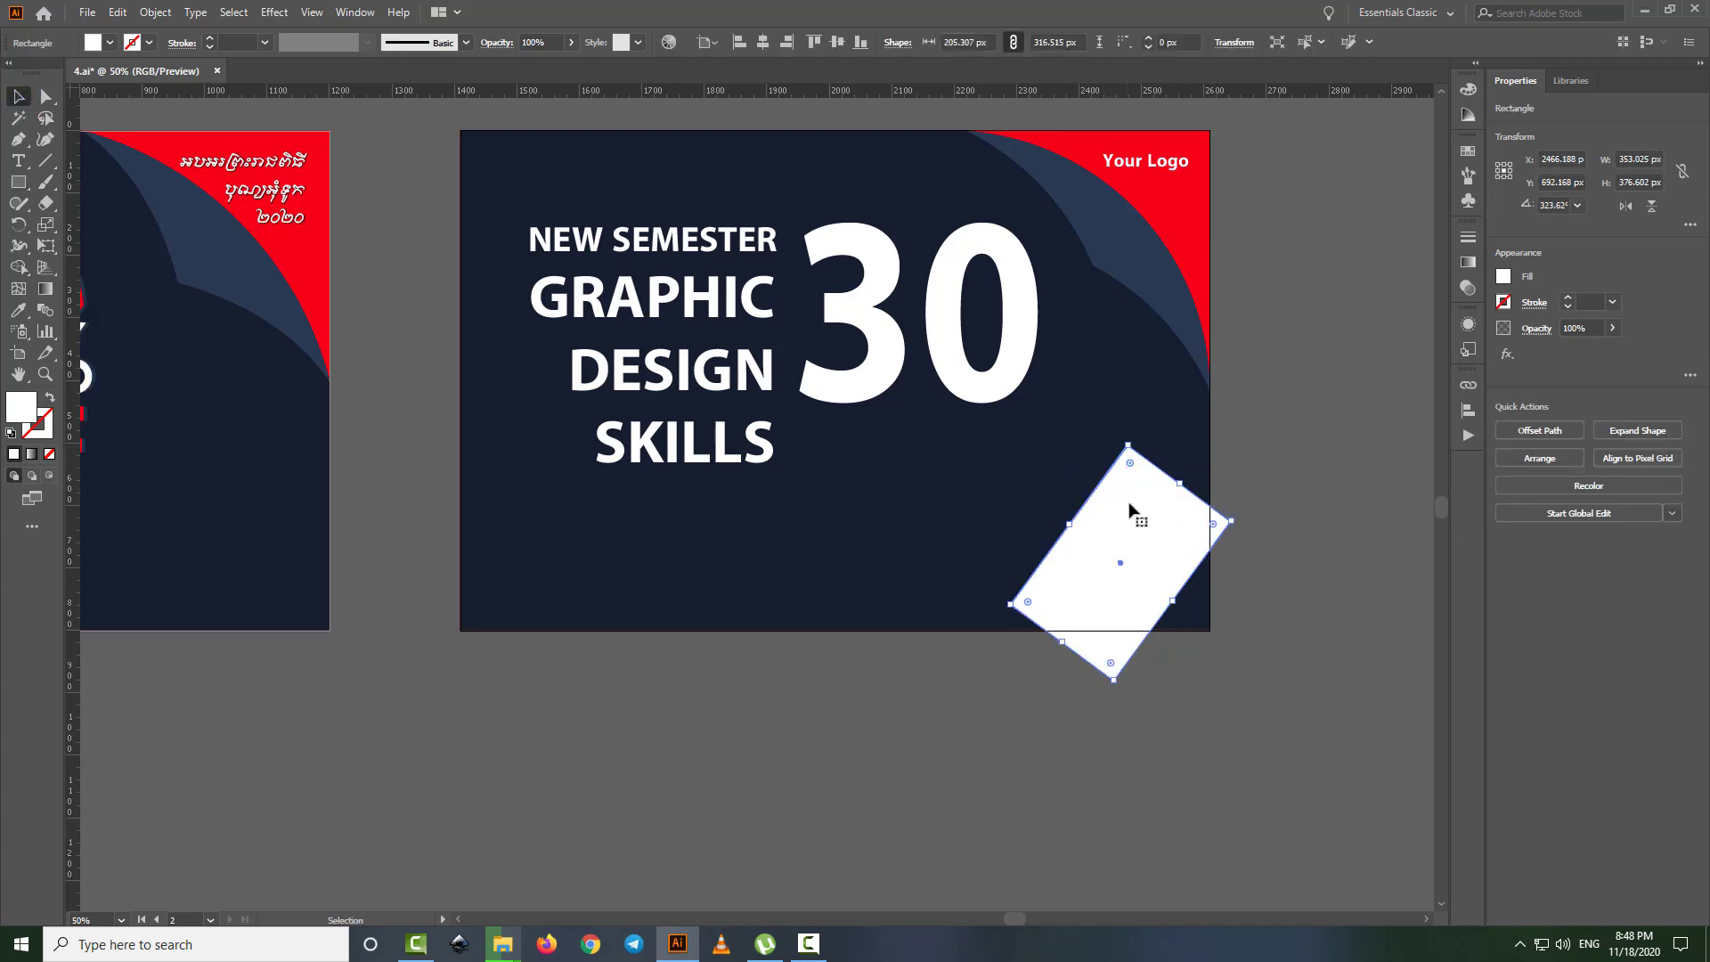
pyautogui.moveTo(1129, 542); pyautogui.dragTo(1046, 360)
pyautogui.scroll(-1, 1047, 360)
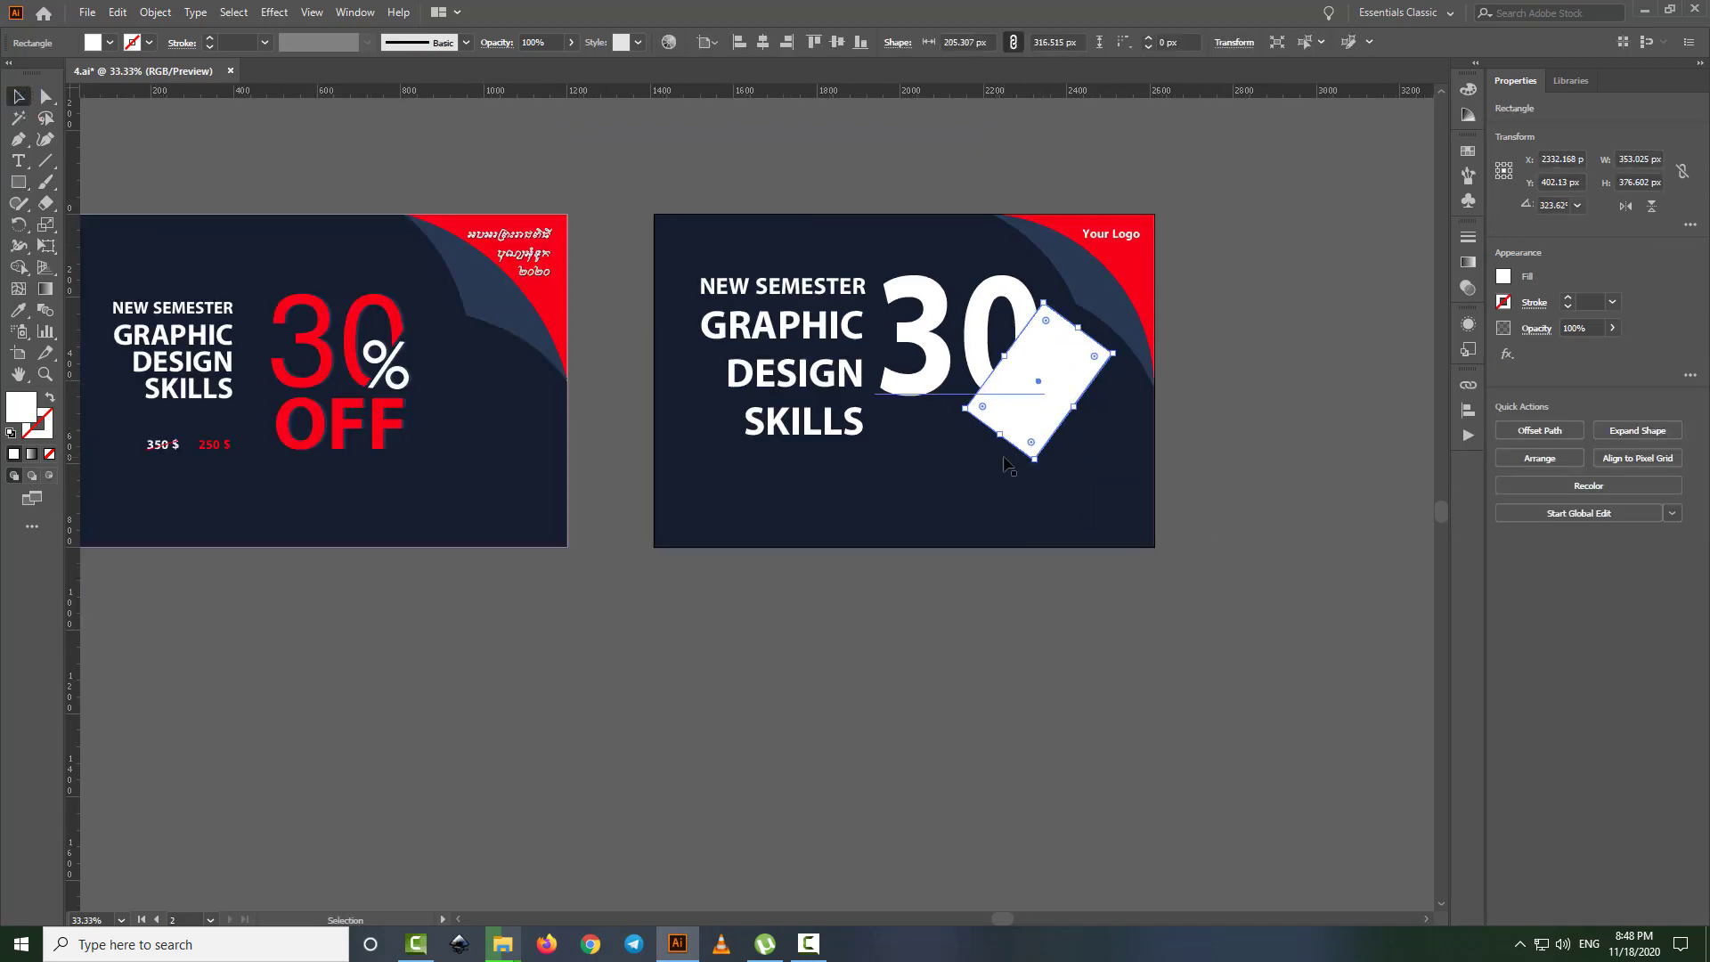
pyautogui.scroll(1, 1044, 387)
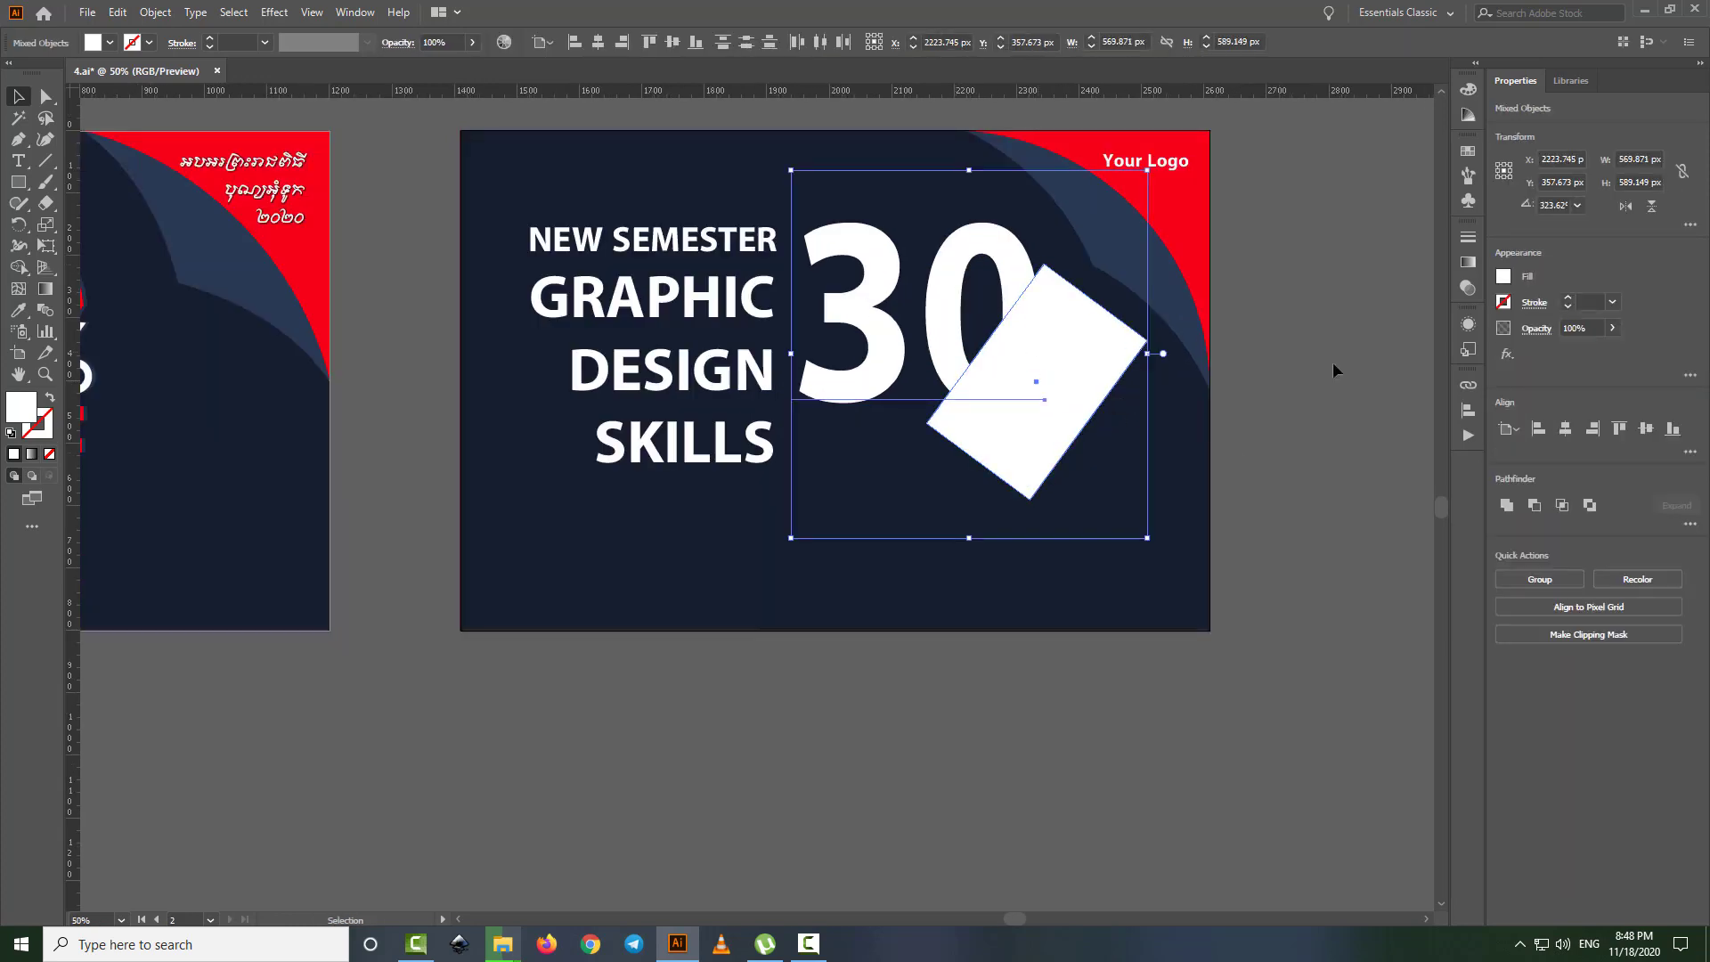
pyautogui.click(1147, 395)
pyautogui.click(1041, 392)
pyautogui.press('Delete')
# - Expand the 30 into outlines with Object > Expand and ungroup its digits
pyautogui.click(979, 312)
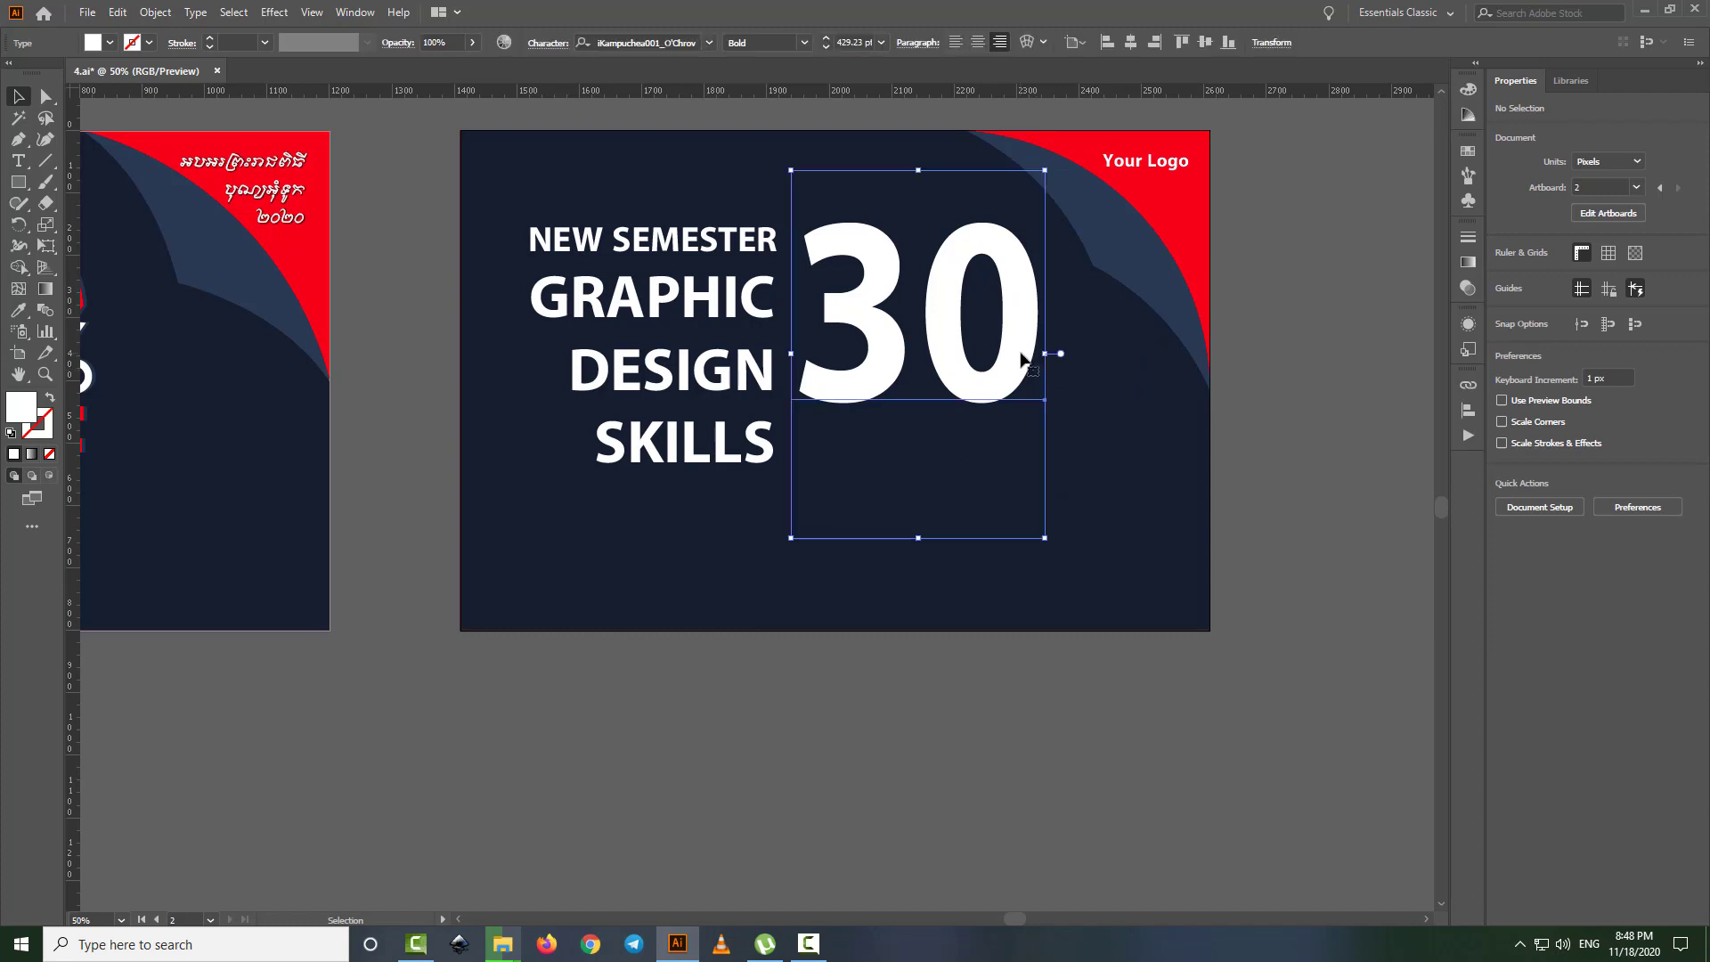
pyautogui.click(88, 12)
pyautogui.click(155, 13)
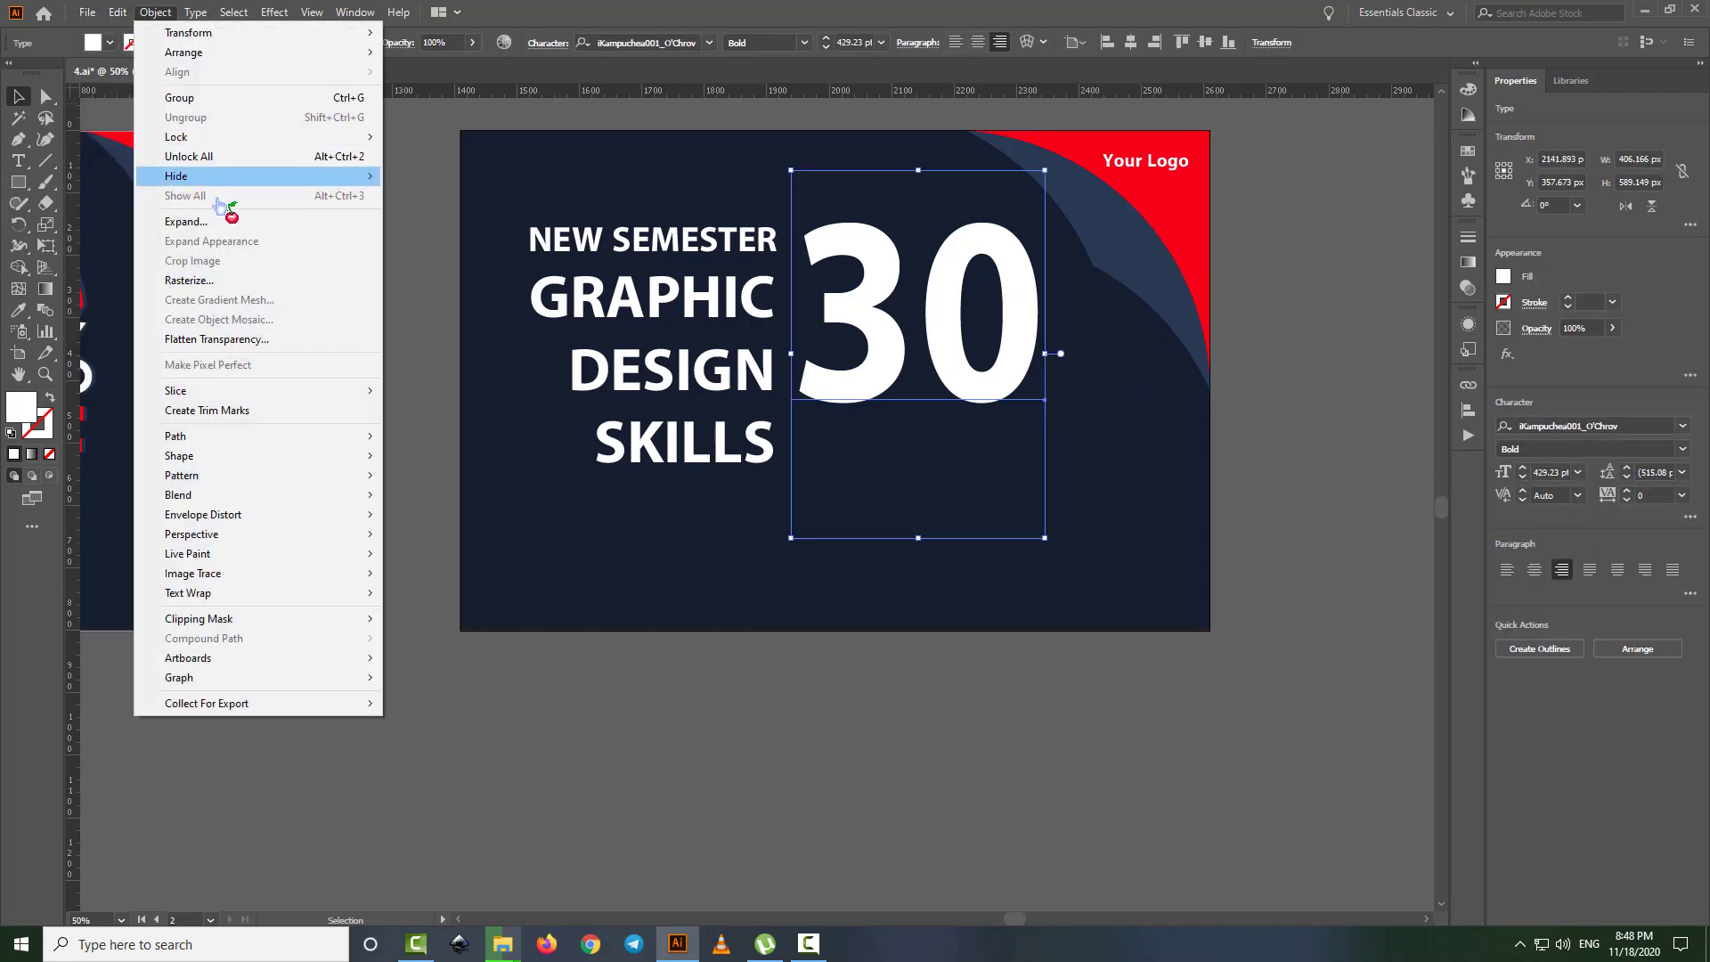
pyautogui.click(223, 221)
pyautogui.click(812, 572)
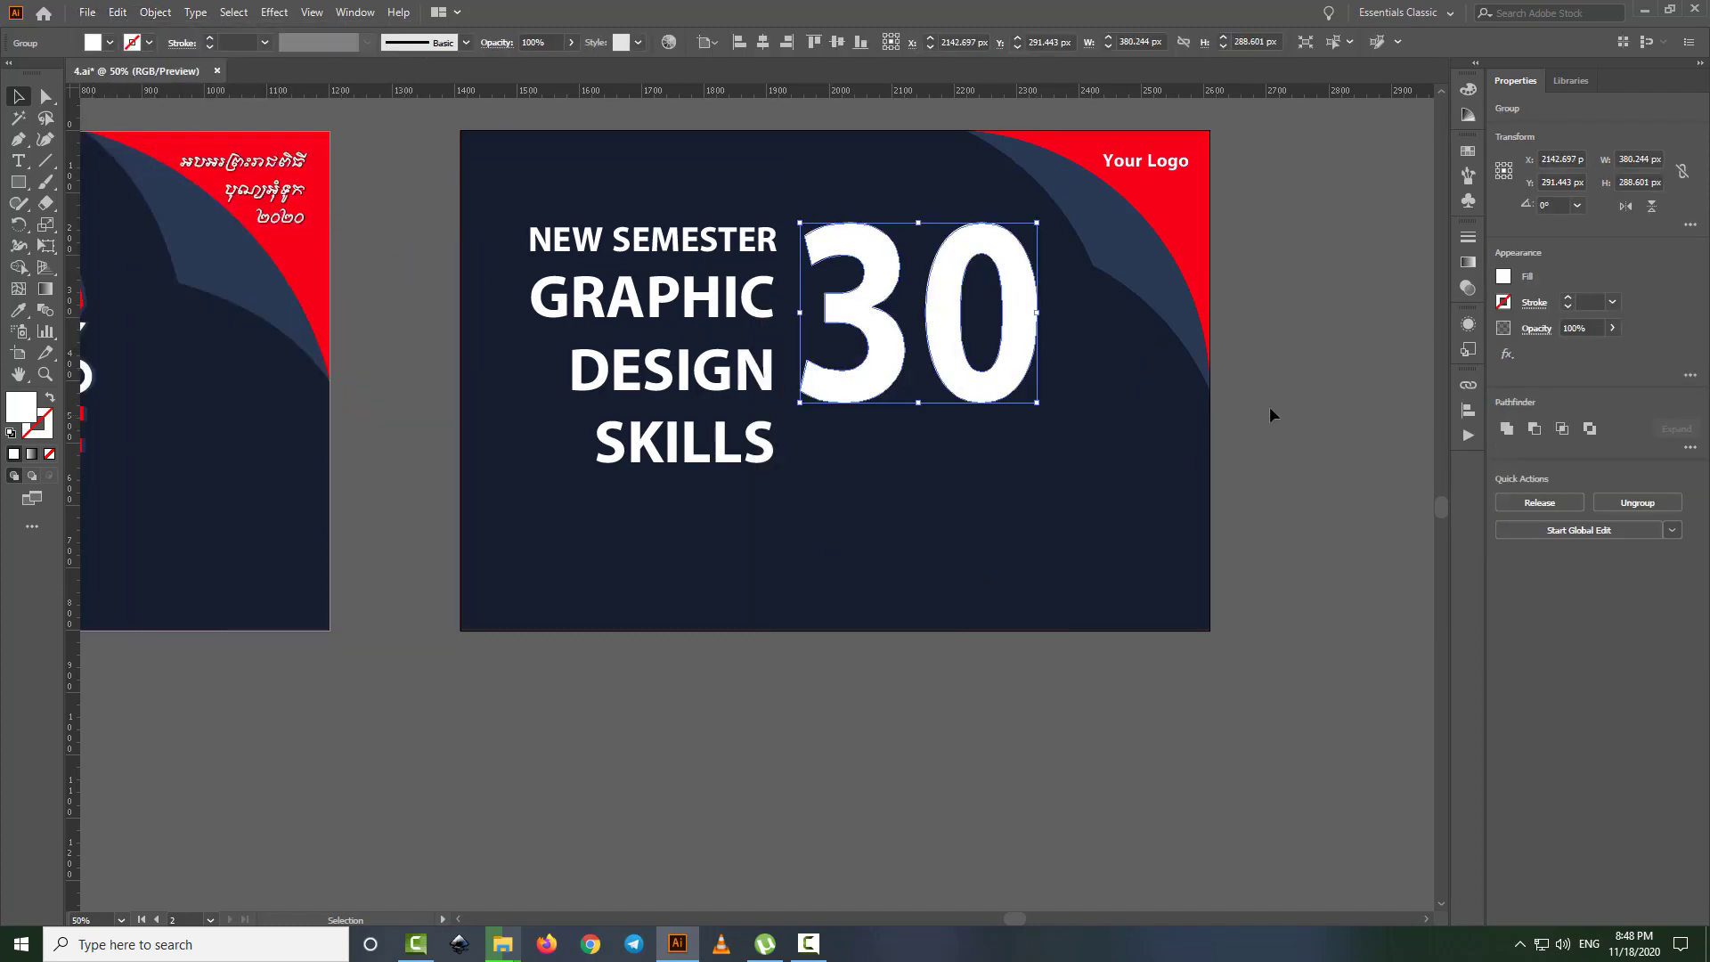
pyautogui.rightClick(1033, 376)
pyautogui.click(1075, 517)
pyautogui.click(1022, 370)
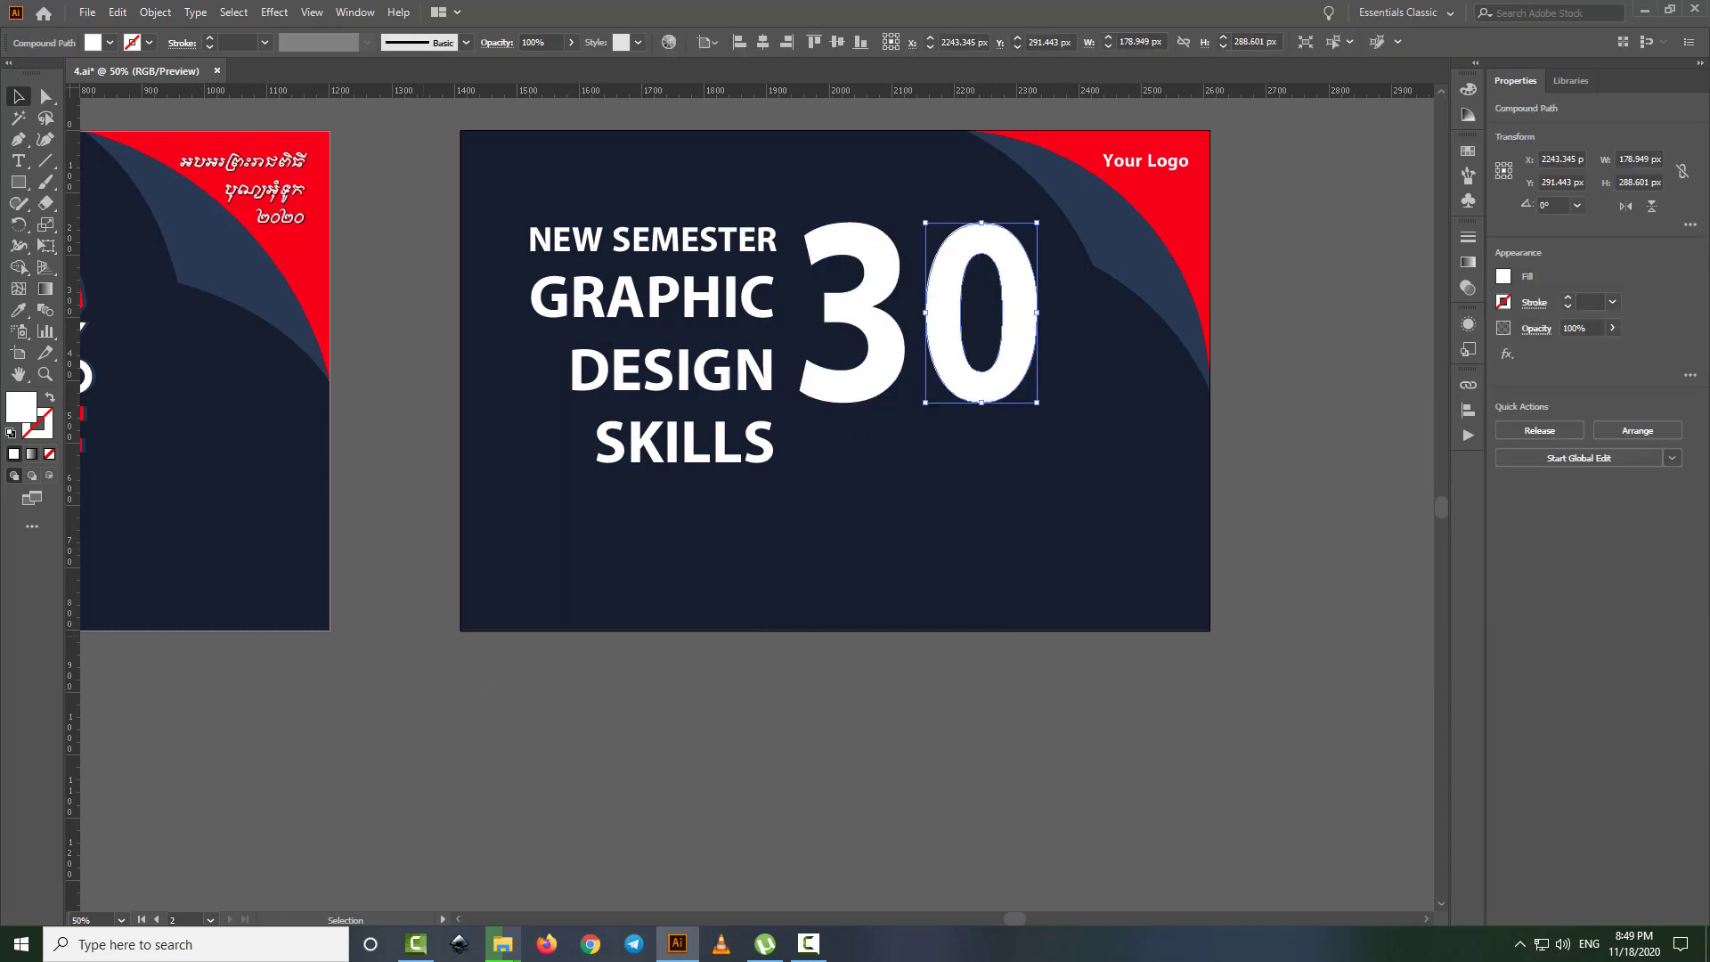
# - Draw a rectangle rotated over the 0 and Shape Builder-delete the overlap to slice it
pyautogui.press('m')
pyautogui.moveTo(1052, 465); pyautogui.dragTo(1170, 665)
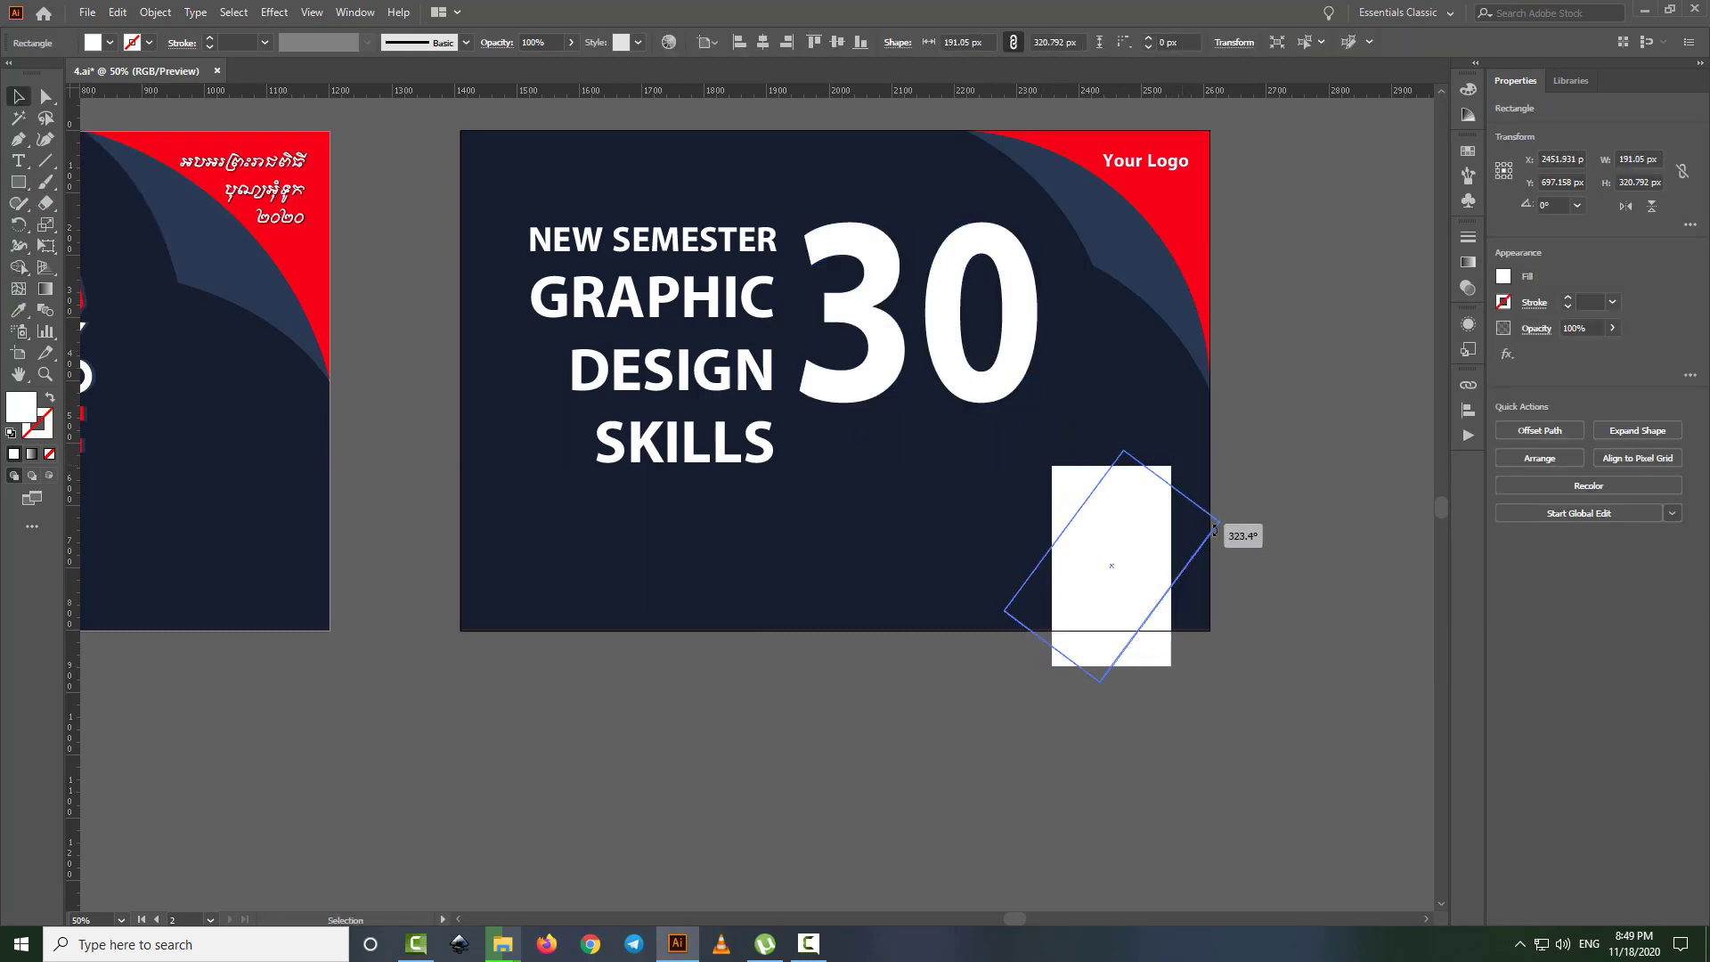
pyautogui.moveTo(1194, 469)
pyautogui.mouseDown()
pyautogui.moveTo(1227, 518)
pyautogui.moveTo(1078, 344)
pyautogui.mouseUp()
pyautogui.keyDown('shift'); pyautogui.click(935, 294); pyautogui.keyUp('shift')
pyautogui.click(18, 265)
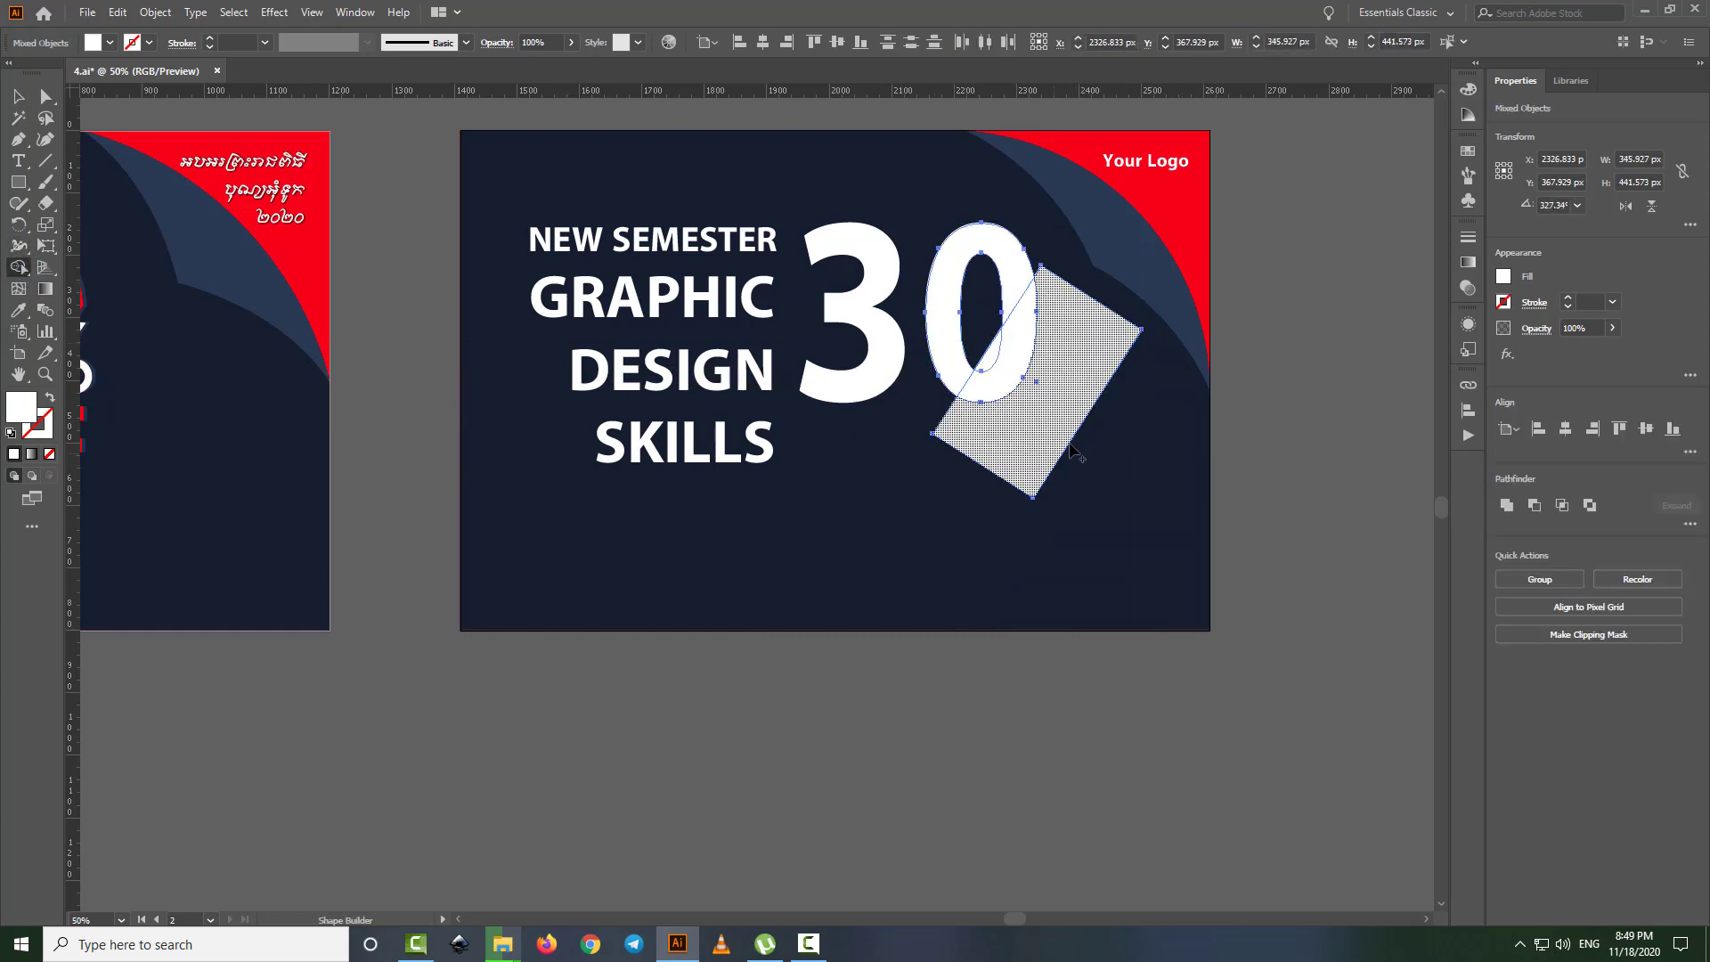
pyautogui.moveTo(991, 360); pyautogui.dragTo(991, 361)
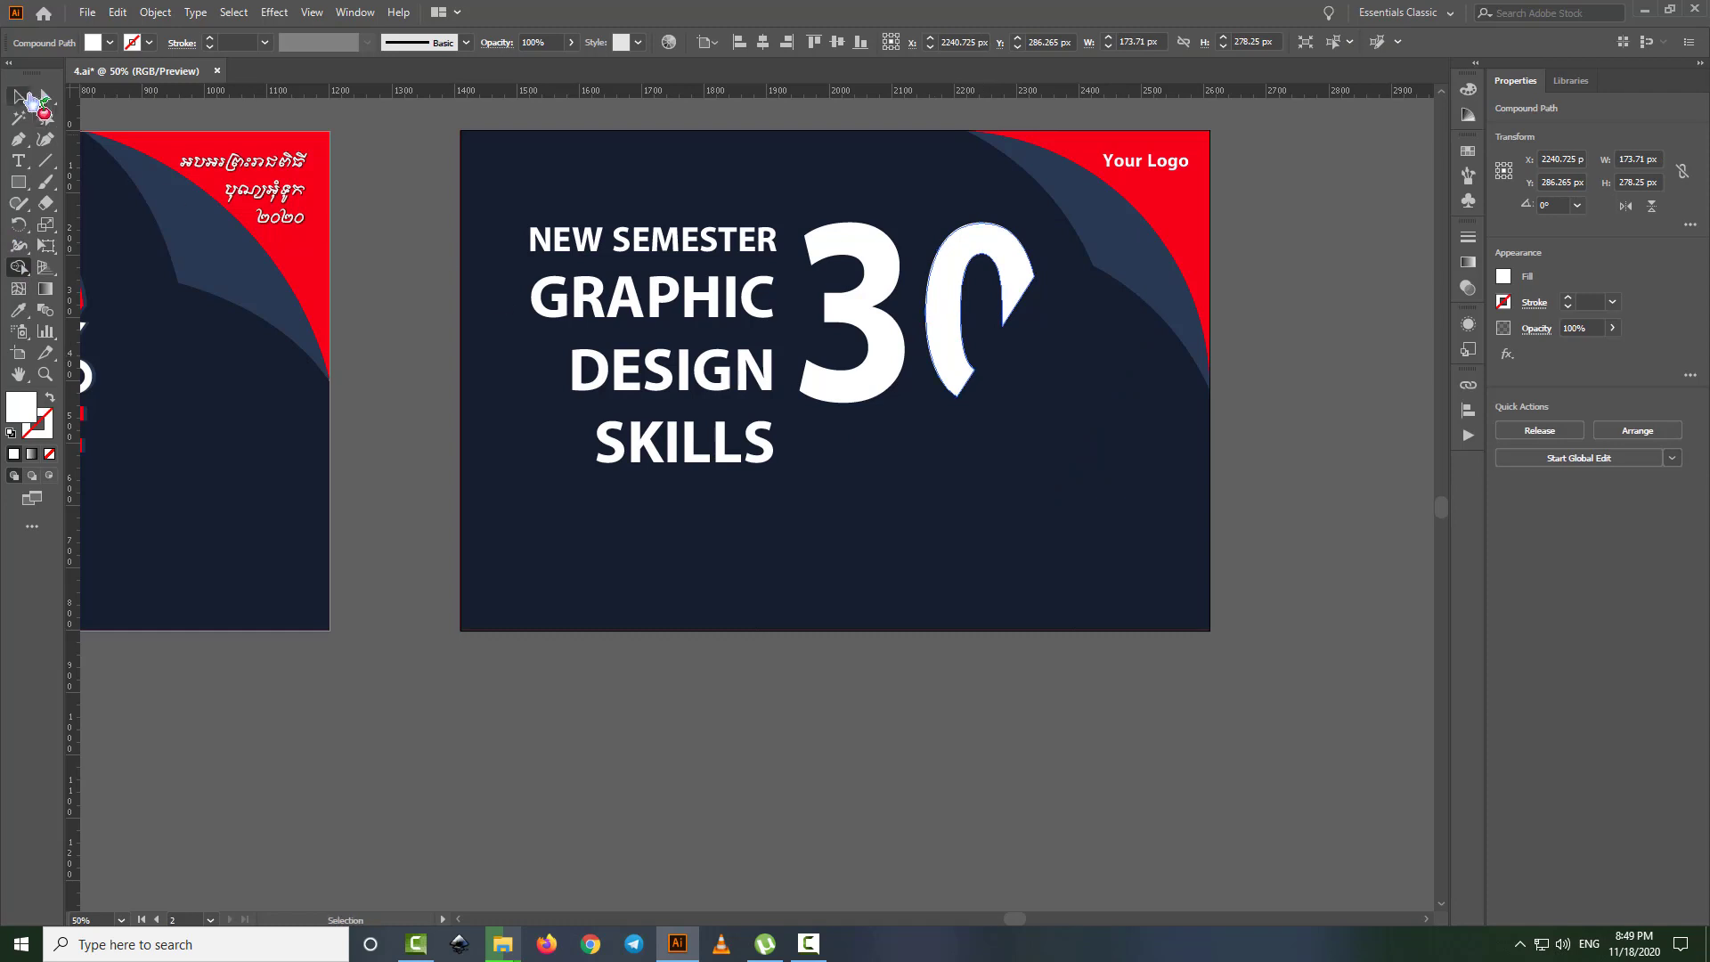
pyautogui.click(20, 96)
pyautogui.click(896, 819)
pyautogui.click(710, 371)
# - Alt-drag the slogan text below the banner and retype the copy as %
pyautogui.moveTo(710, 372); pyautogui.dragTo(742, 775)
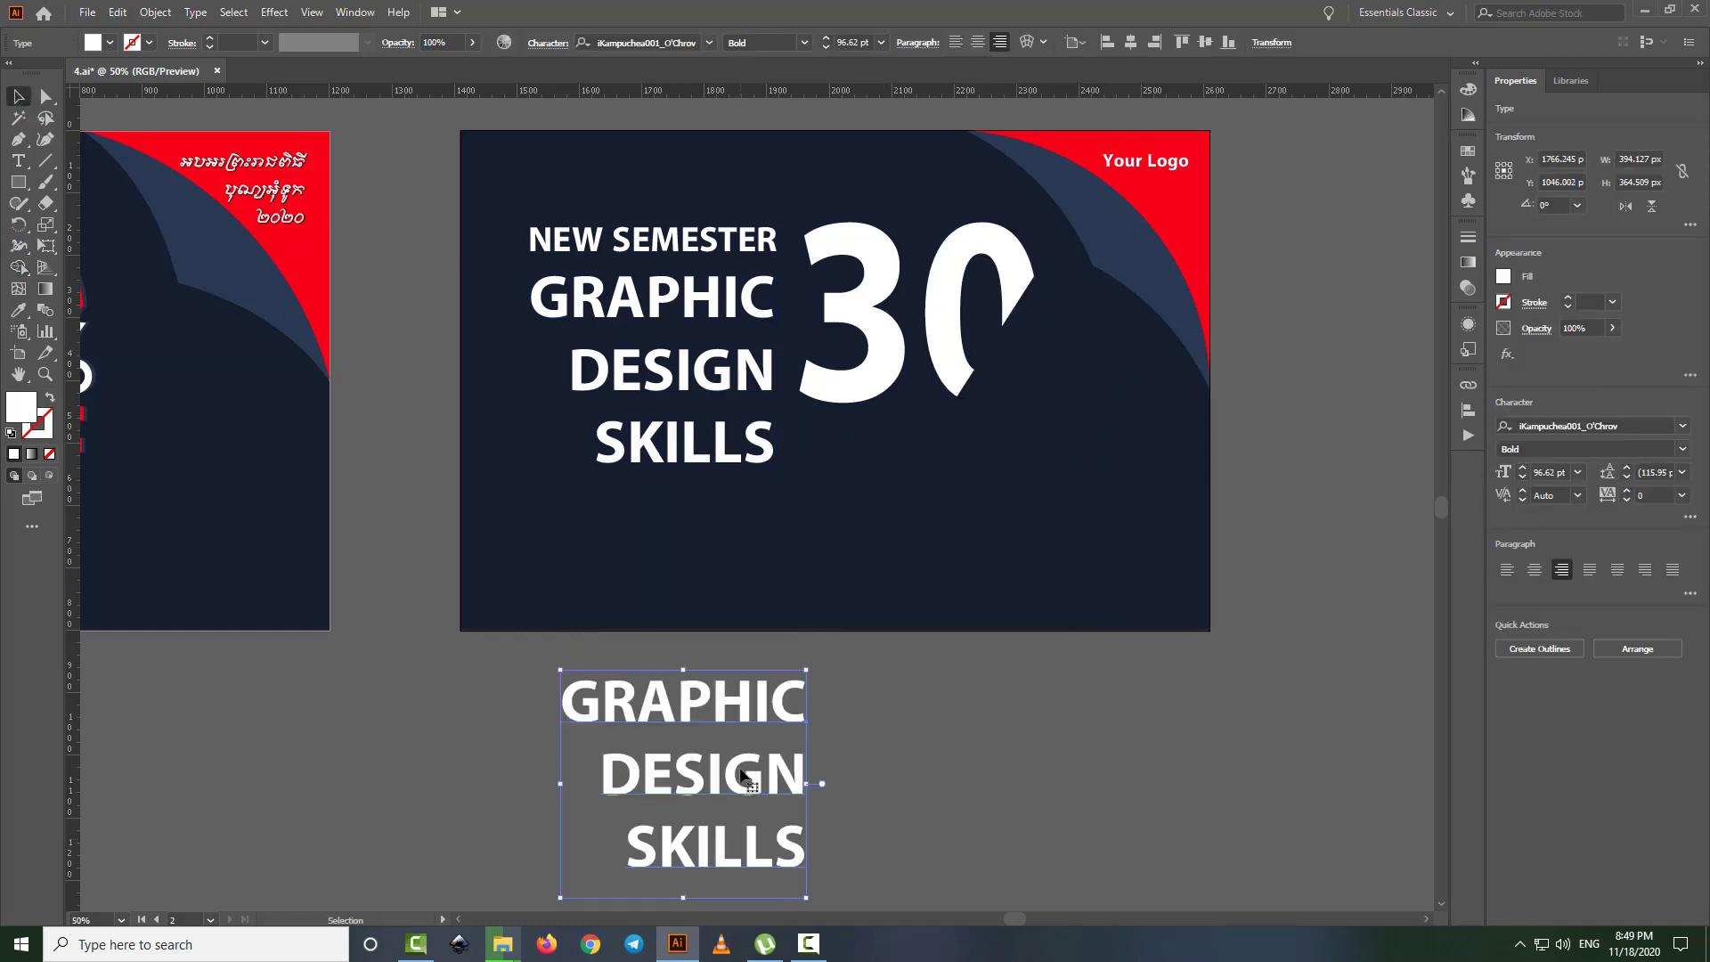
pyautogui.doubleClick(741, 775)
pyautogui.hotkey('ctrl', 'a')
pyautogui.write('%')
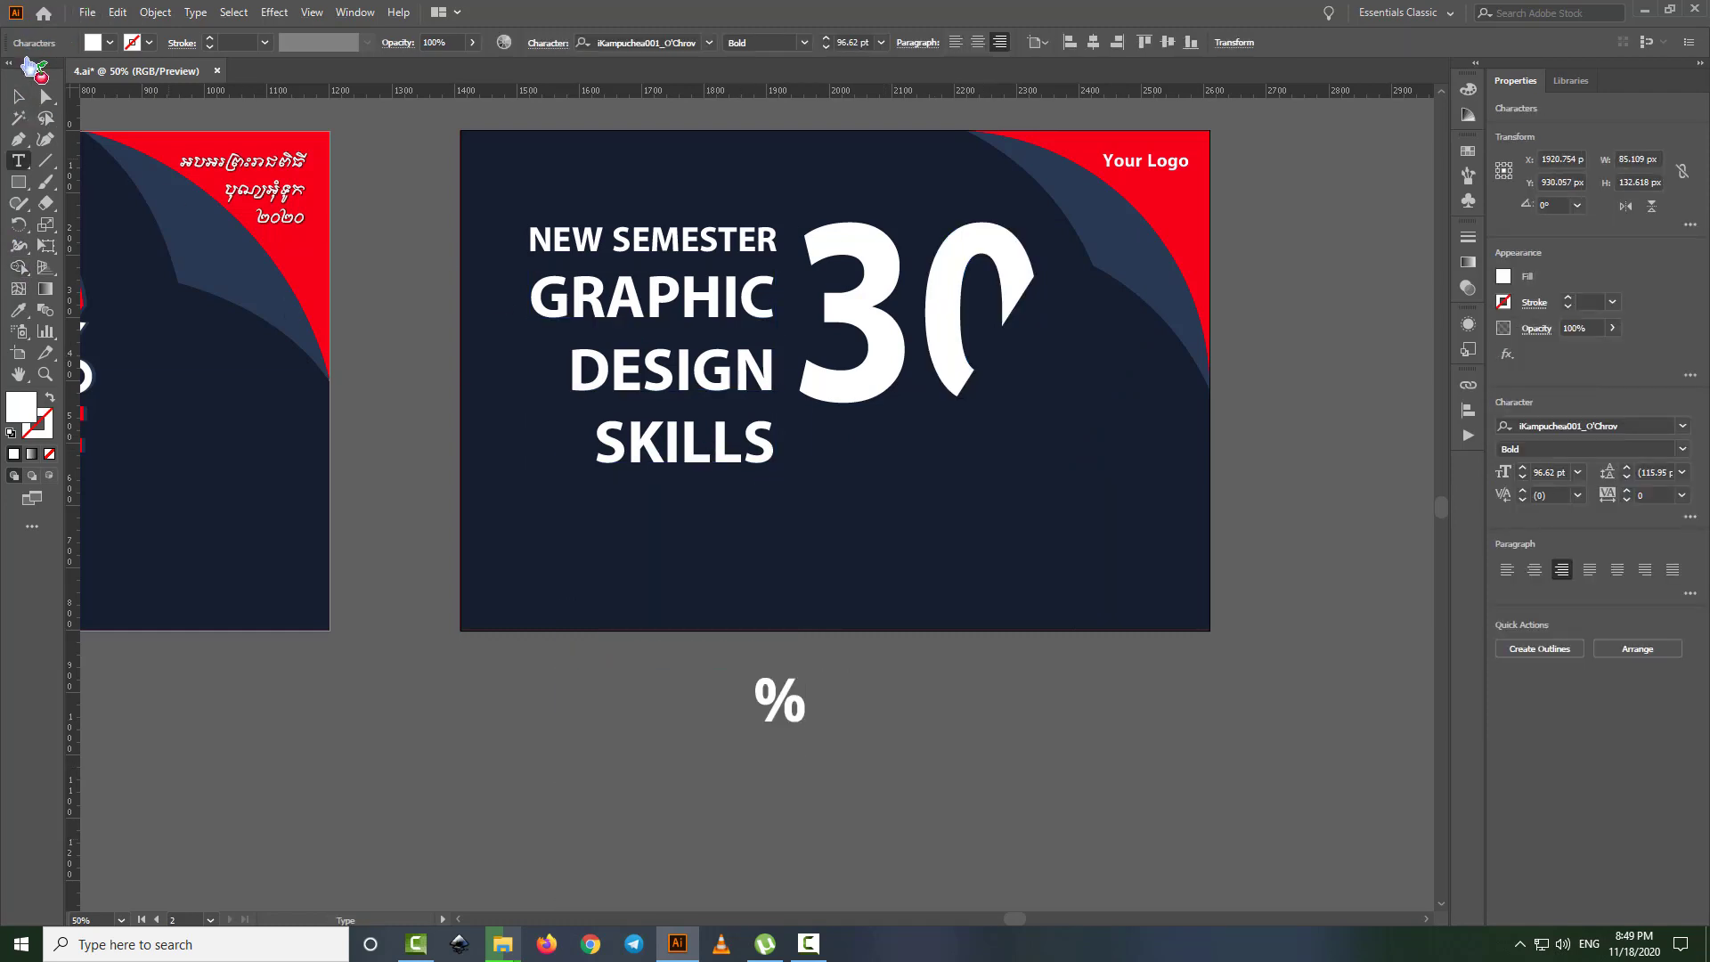
pyautogui.click(20, 96)
# - Move the % beside the 0 of 30, enlarge it, and tilt it slightly clockwise
pyautogui.moveTo(783, 713)
pyautogui.mouseDown()
pyautogui.moveTo(1000, 357)
pyautogui.moveTo(1065, 460)
pyautogui.mouseUp()
pyautogui.moveTo(1057, 390); pyautogui.dragTo(1024, 349)
pyautogui.moveTo(1062, 290); pyautogui.dragTo(1066, 297)
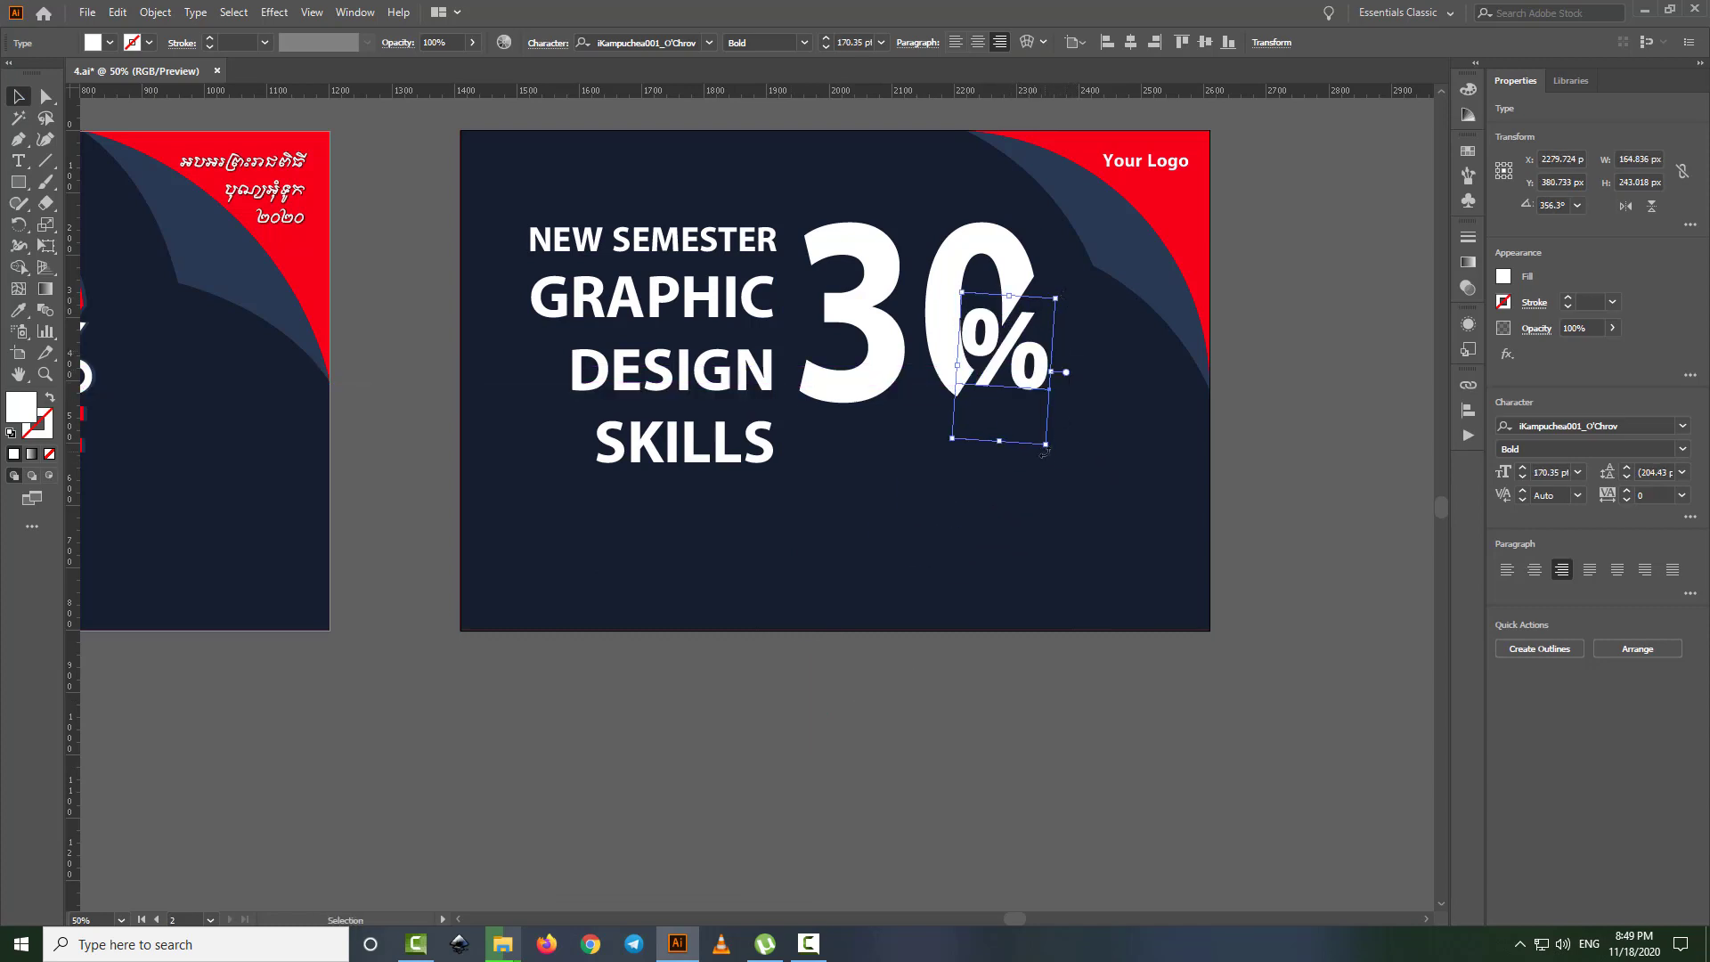
pyautogui.moveTo(1043, 452); pyautogui.dragTo(1099, 465)
pyautogui.moveTo(797, 563)
pyautogui.mouseDown()
pyautogui.moveTo(1186, 557)
pyautogui.moveTo(902, 561)
pyautogui.mouseUp()
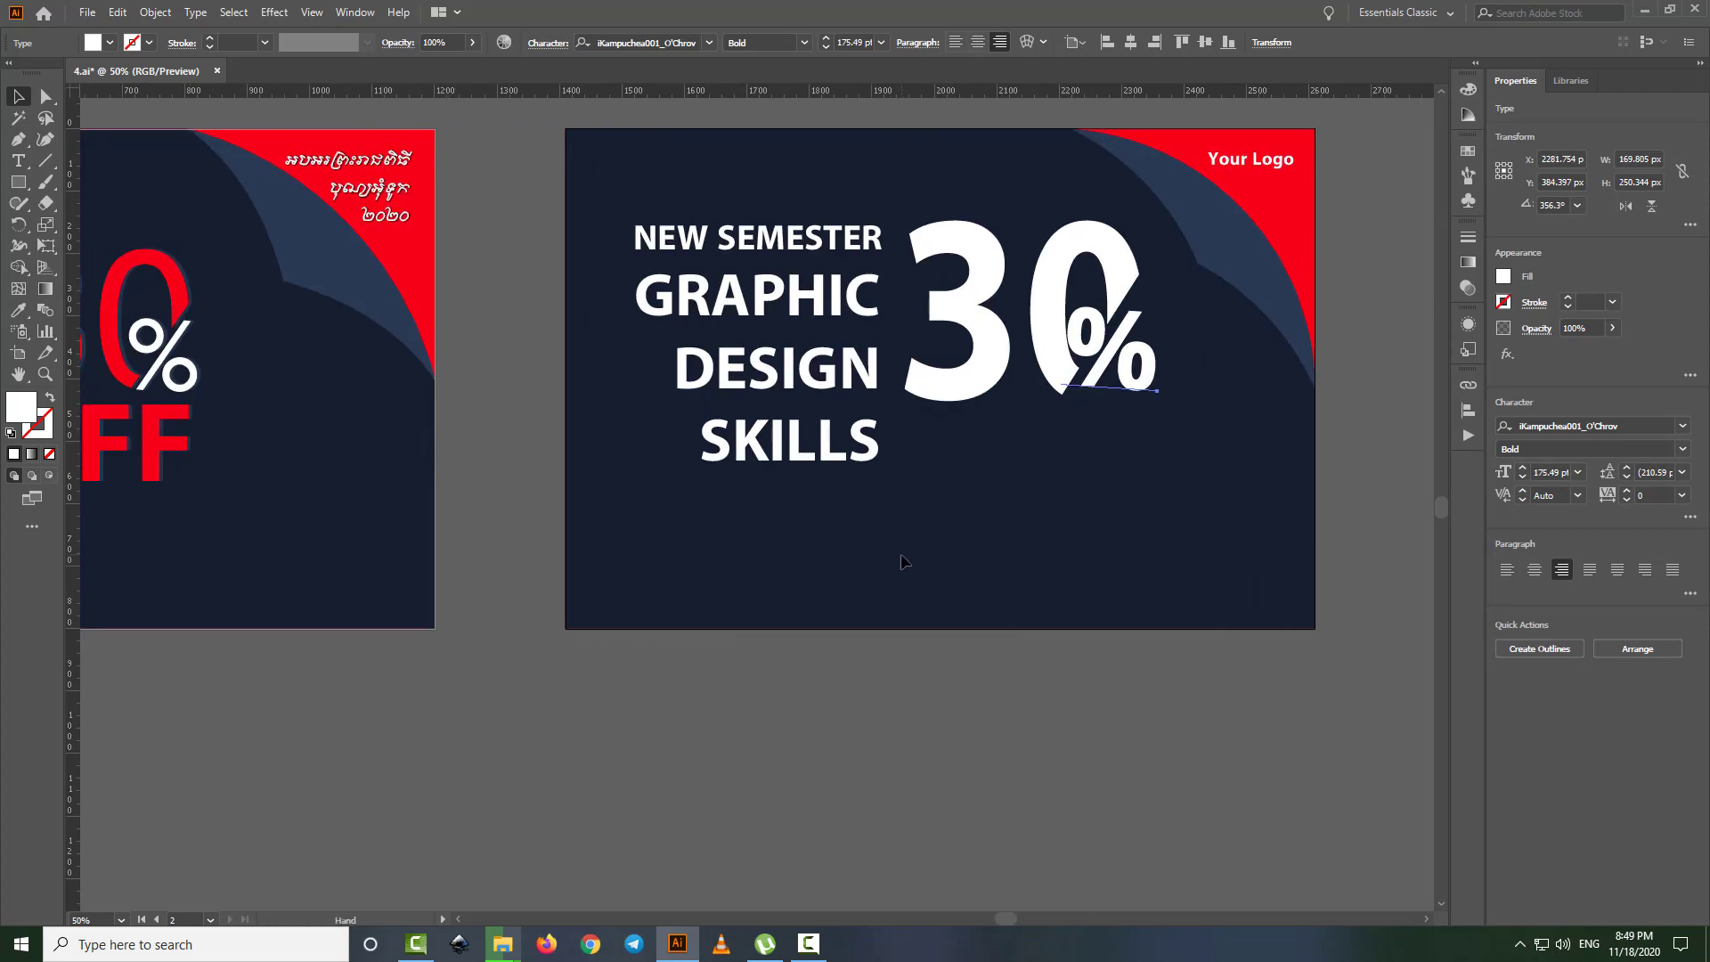
pyautogui.click(902, 561)
pyautogui.scroll(1, 1146, 281)
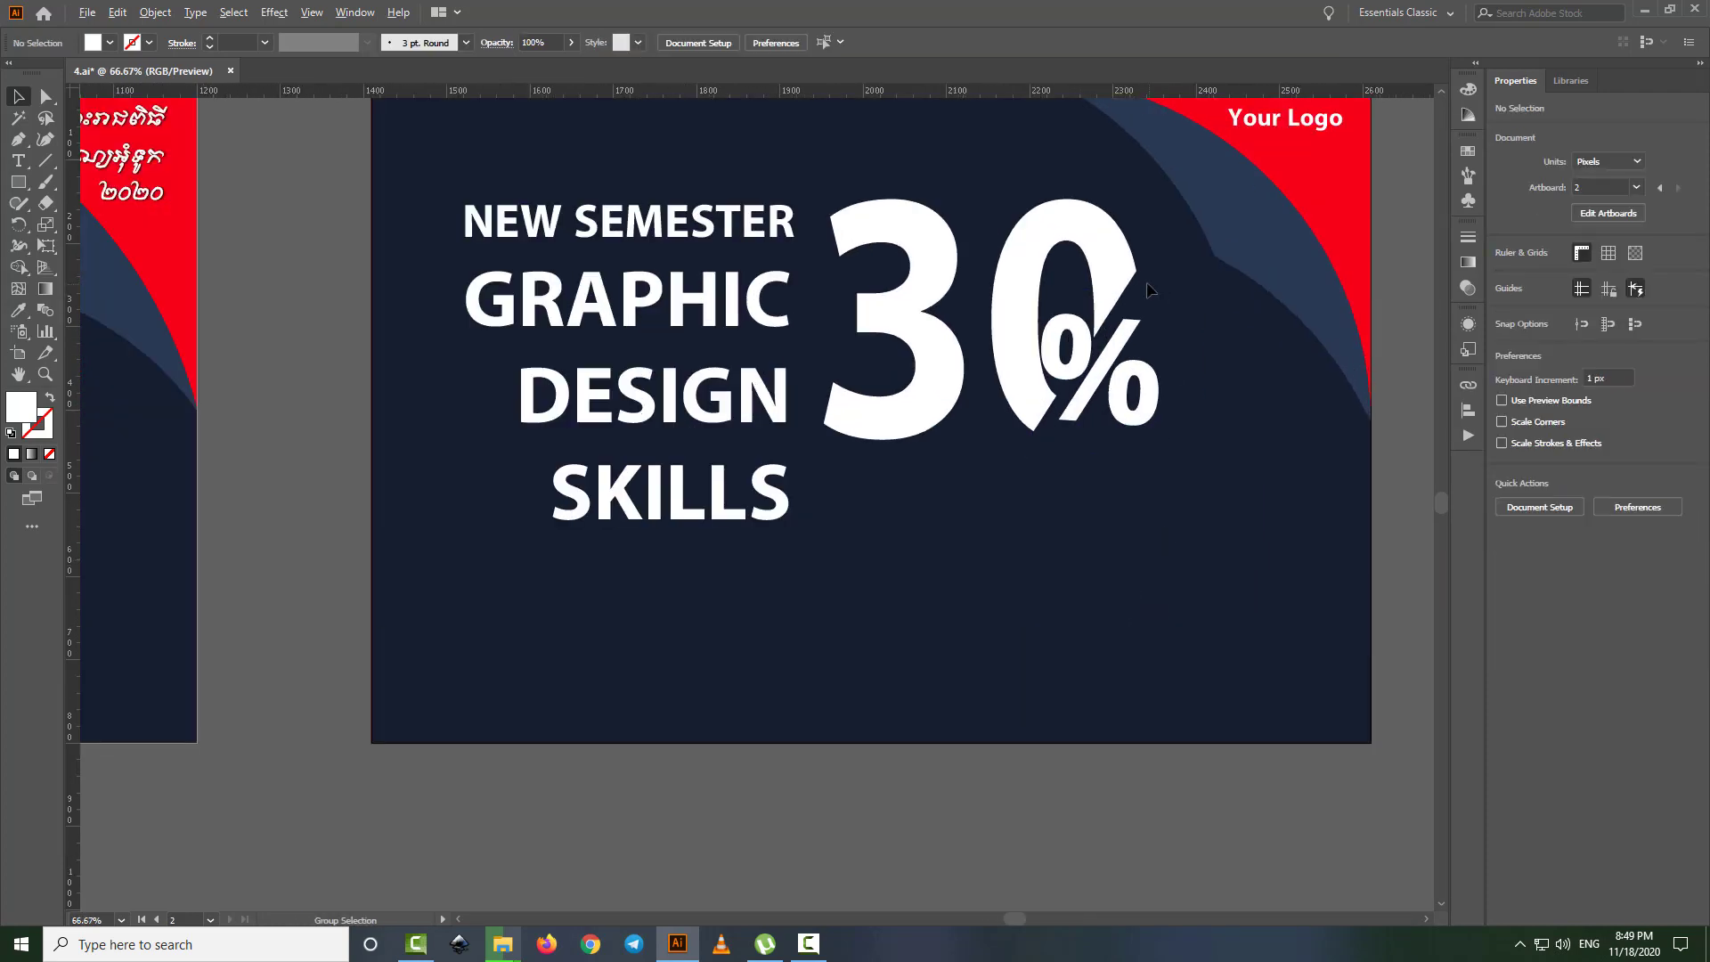
pyautogui.click(1140, 396)
pyautogui.keyDown('alt'); pyautogui.scroll(3, 1135, 320); pyautogui.keyUp('alt')
# - Shrink the %, expand it to outlines, and ungroup it
pyautogui.scroll(-1, 1135, 321)
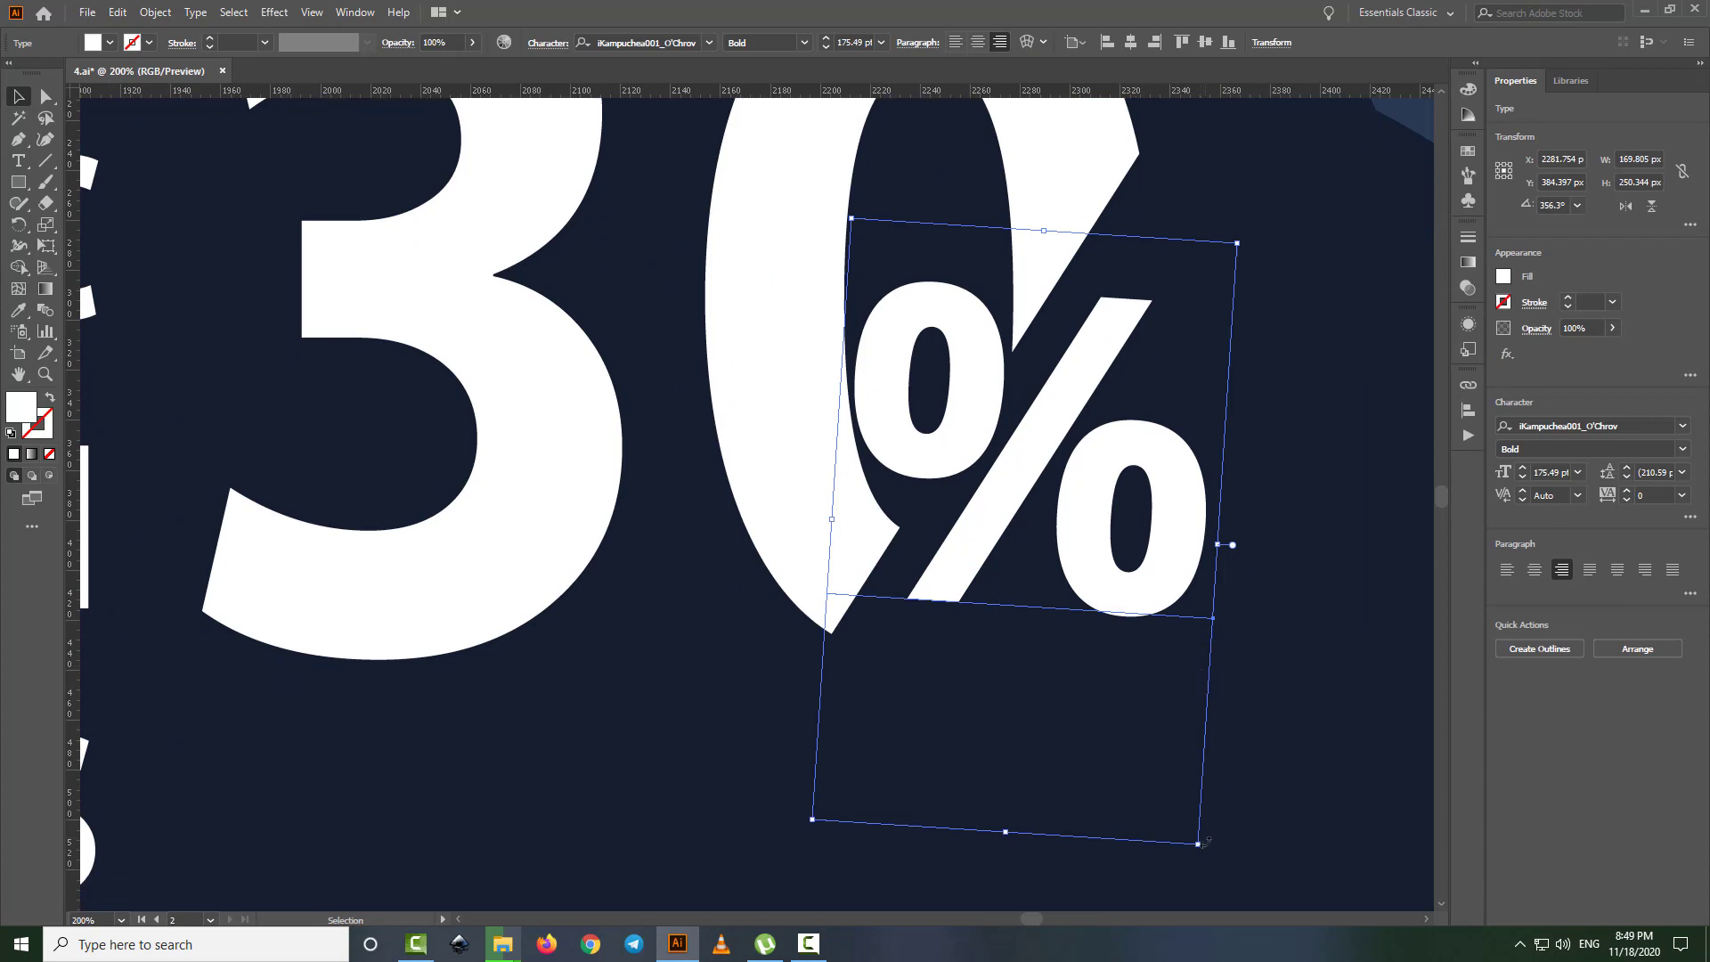
pyautogui.moveTo(1203, 841); pyautogui.dragTo(1161, 805)
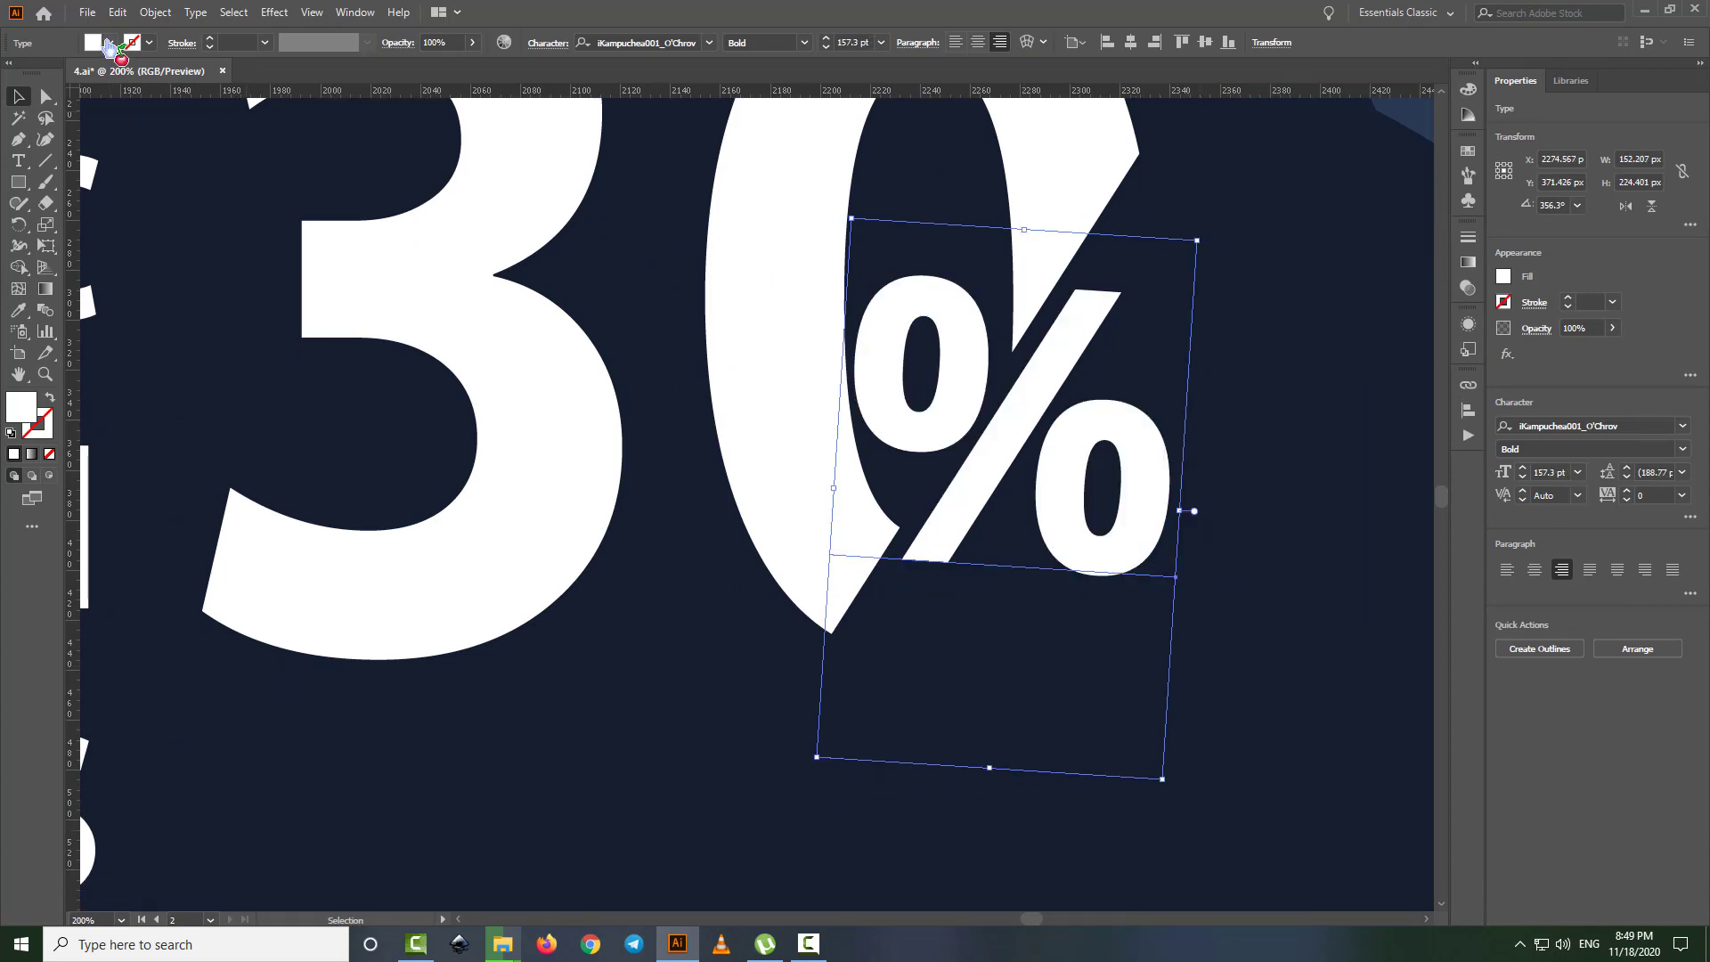
pyautogui.click(155, 12)
pyautogui.click(223, 219)
pyautogui.click(806, 569)
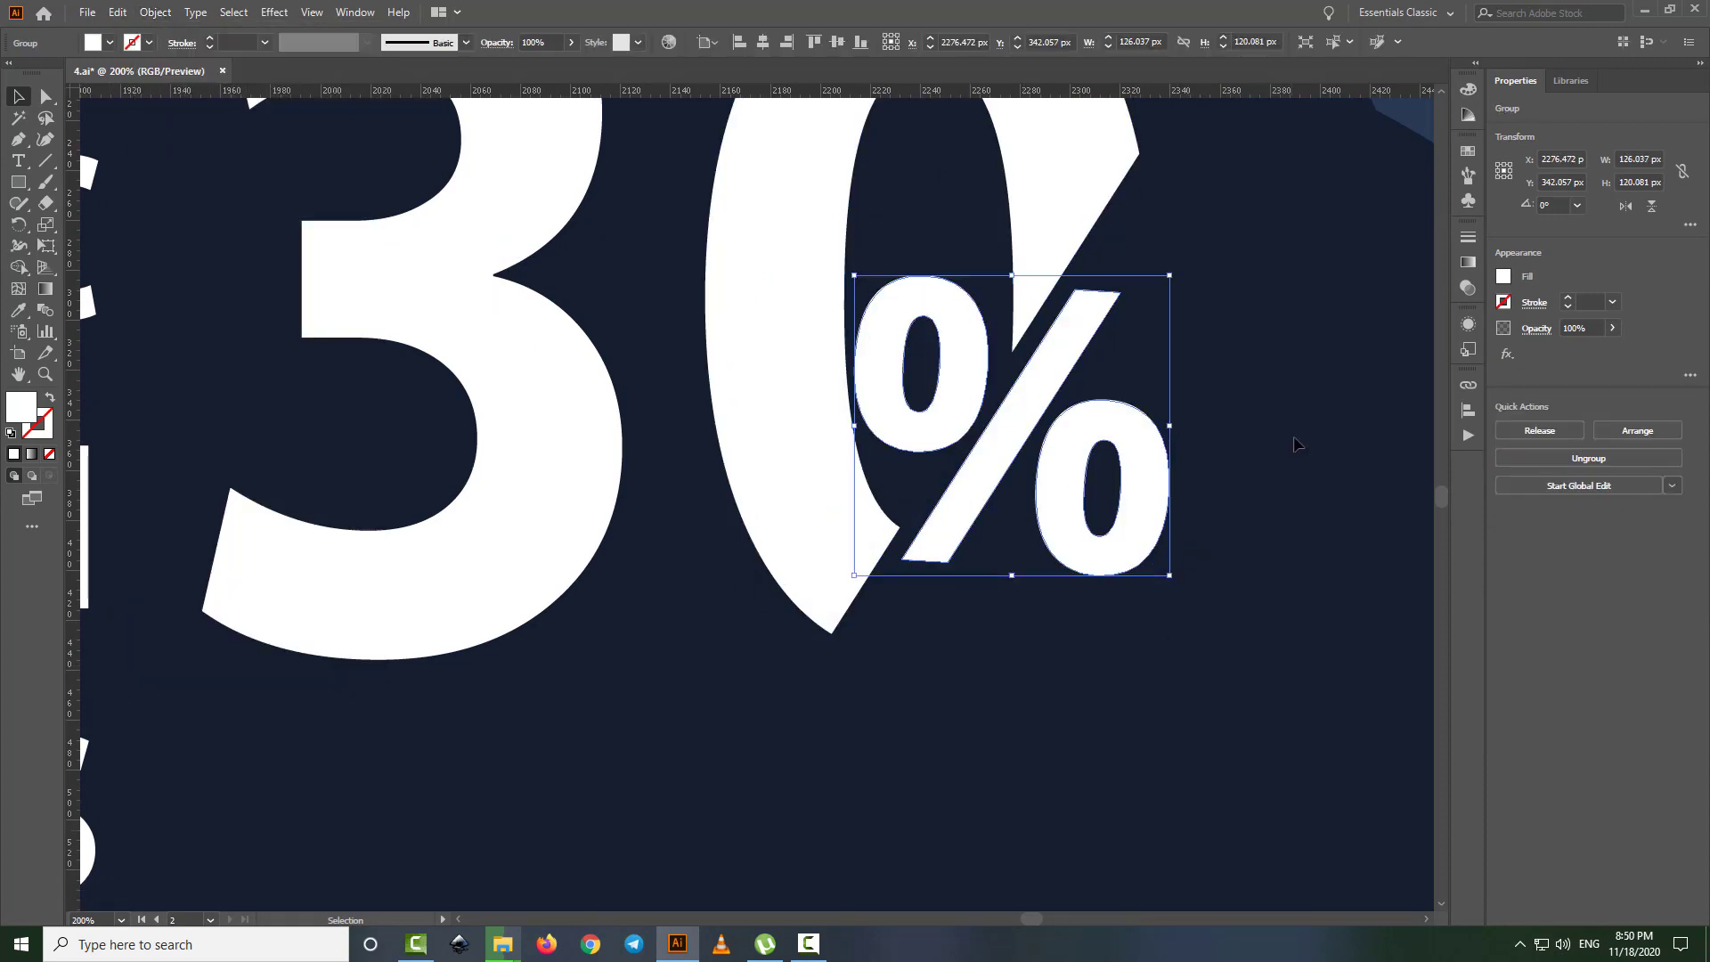
pyautogui.rightClick(1064, 336)
pyautogui.click(1135, 579)
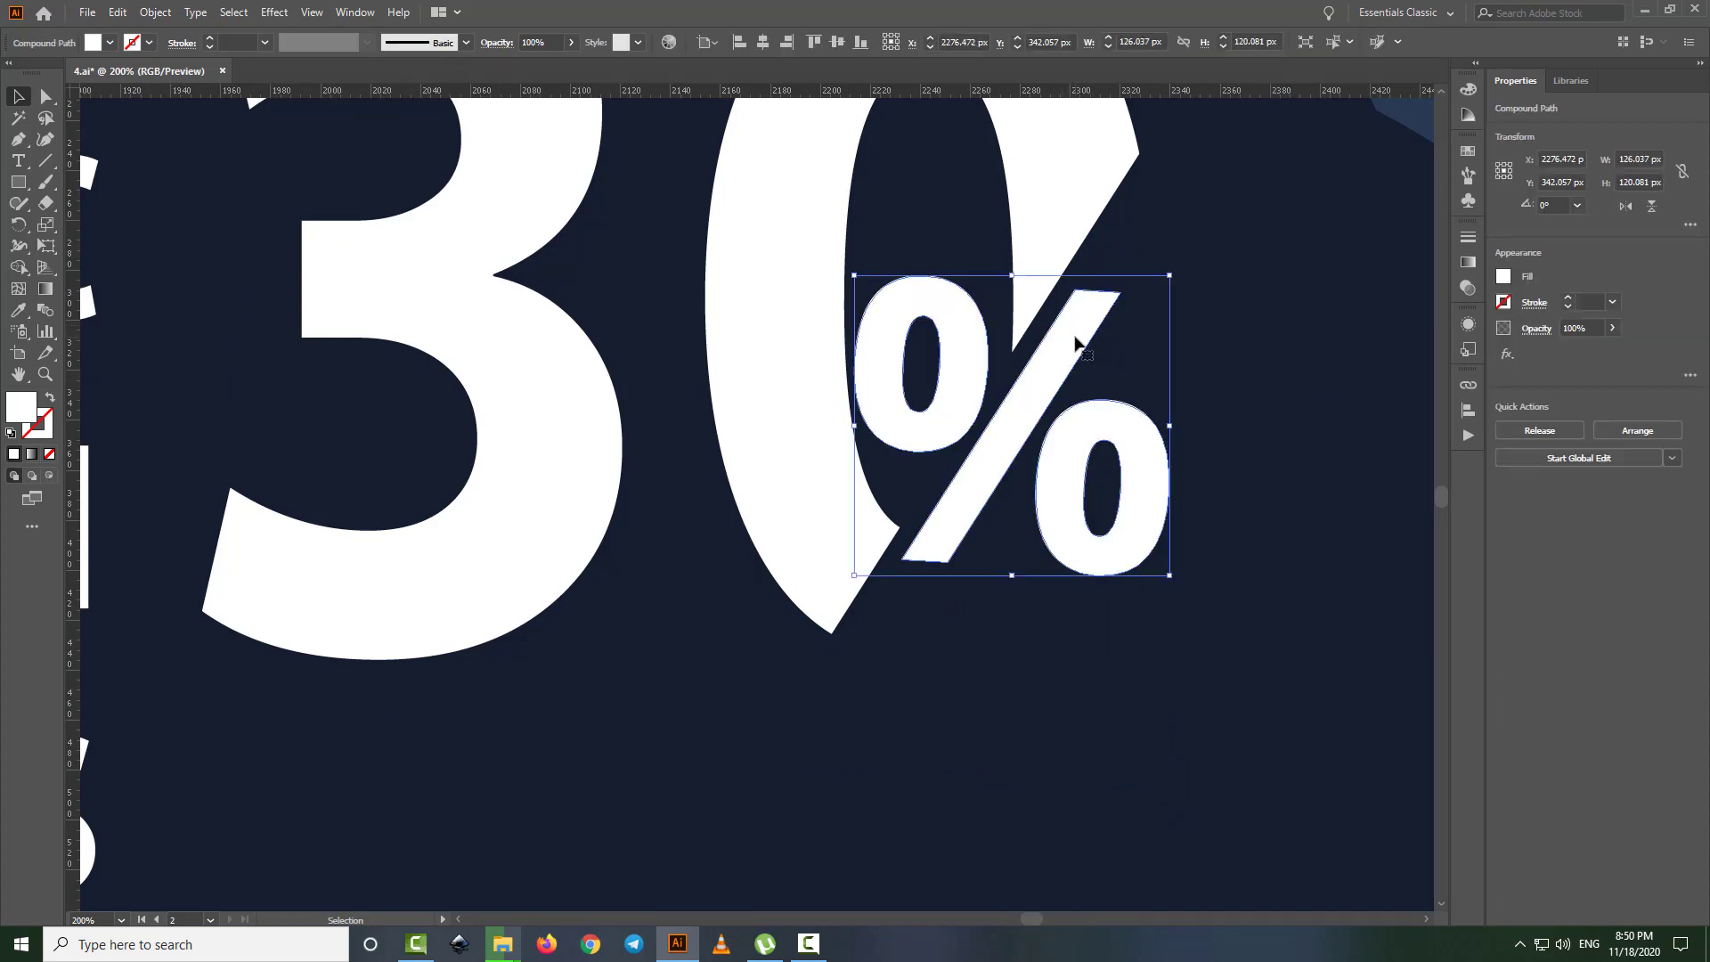
pyautogui.rightClick(1075, 344)
pyautogui.click(1145, 464)
pyautogui.hotkey('ctrl', 'z')
# - In isolation mode, lengthen the % slash and move its two circles apart
pyautogui.doubleClick(1080, 336)
pyautogui.scroll(2, 1095, 332)
pyautogui.moveTo(1120, 354)
pyautogui.mouseDown()
pyautogui.moveTo(1163, 287)
pyautogui.moveTo(1148, 317)
pyautogui.mouseUp()
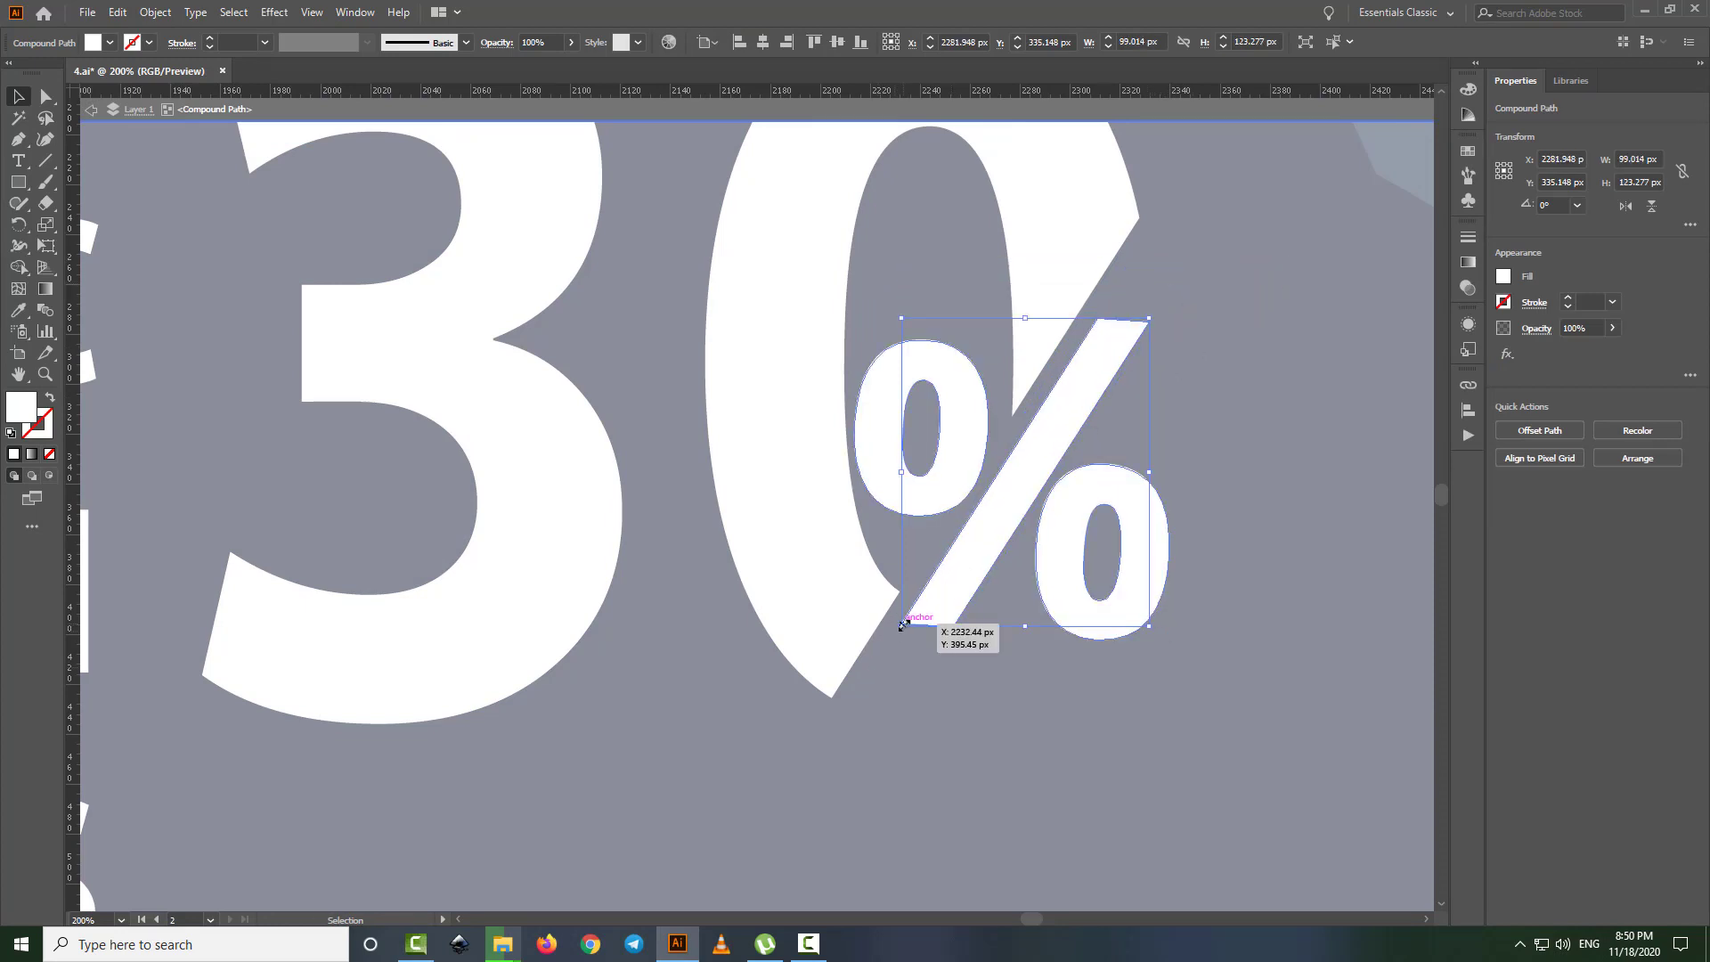
pyautogui.moveTo(901, 625); pyautogui.dragTo(838, 739)
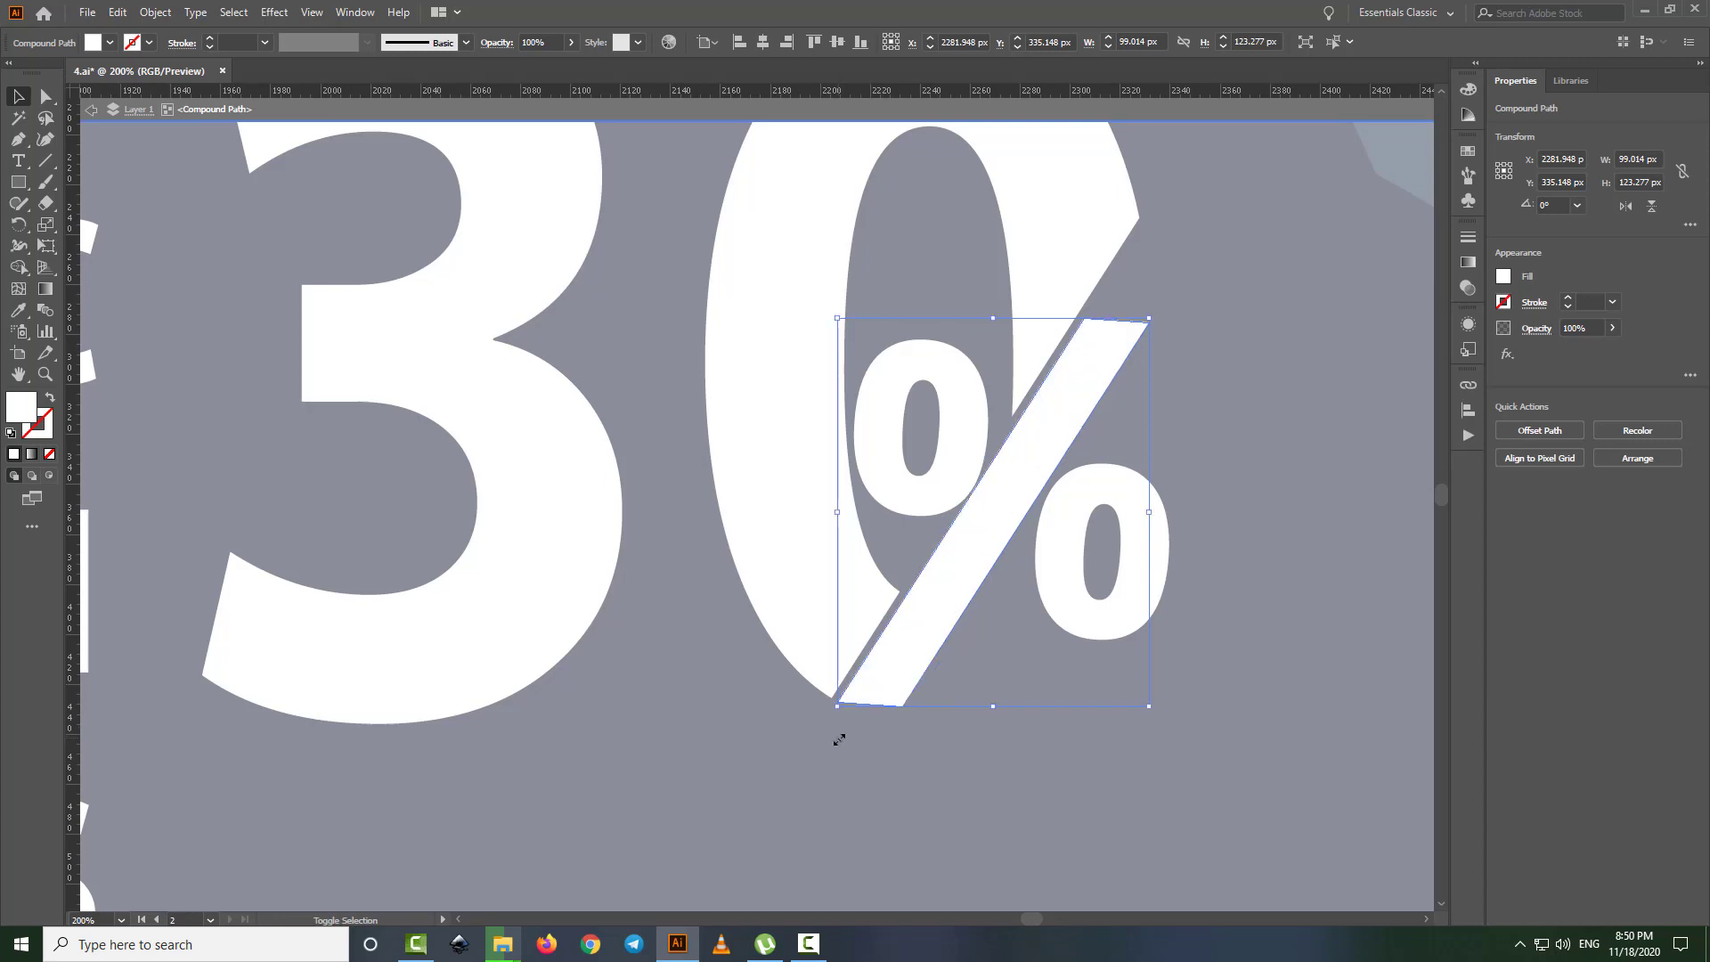
pyautogui.moveTo(1149, 317); pyautogui.dragTo(1152, 305)
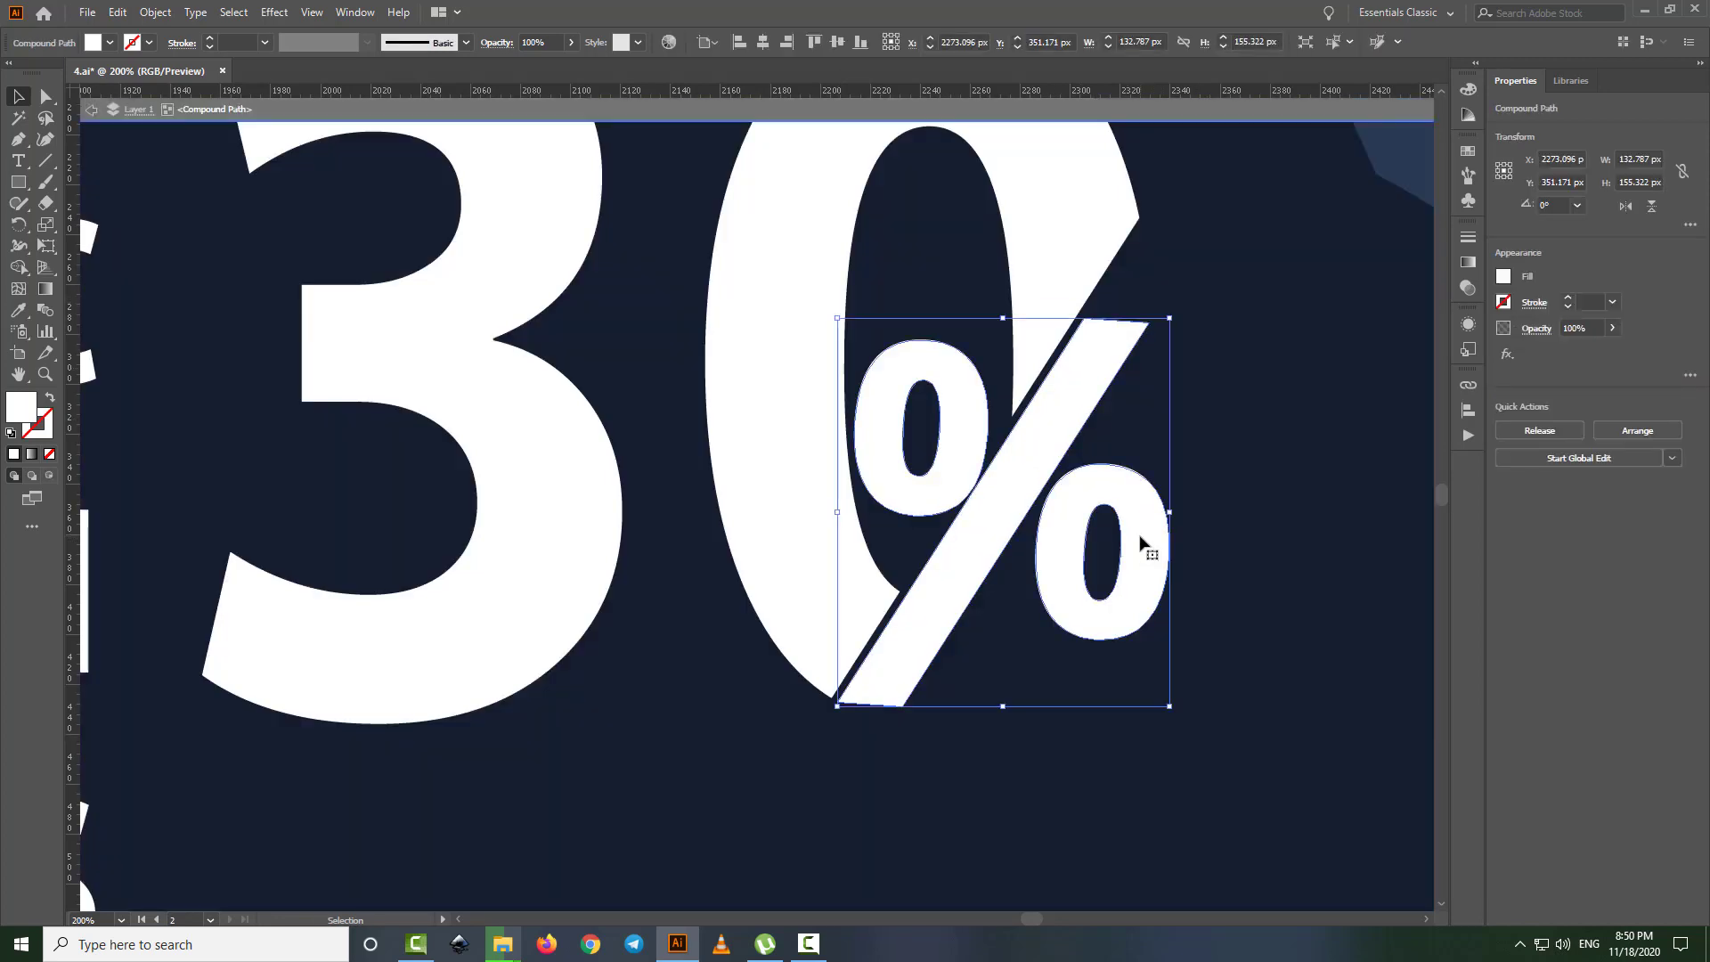
pyautogui.moveTo(1139, 545); pyautogui.dragTo(1114, 577)
pyautogui.moveTo(964, 416); pyautogui.dragTo(967, 404)
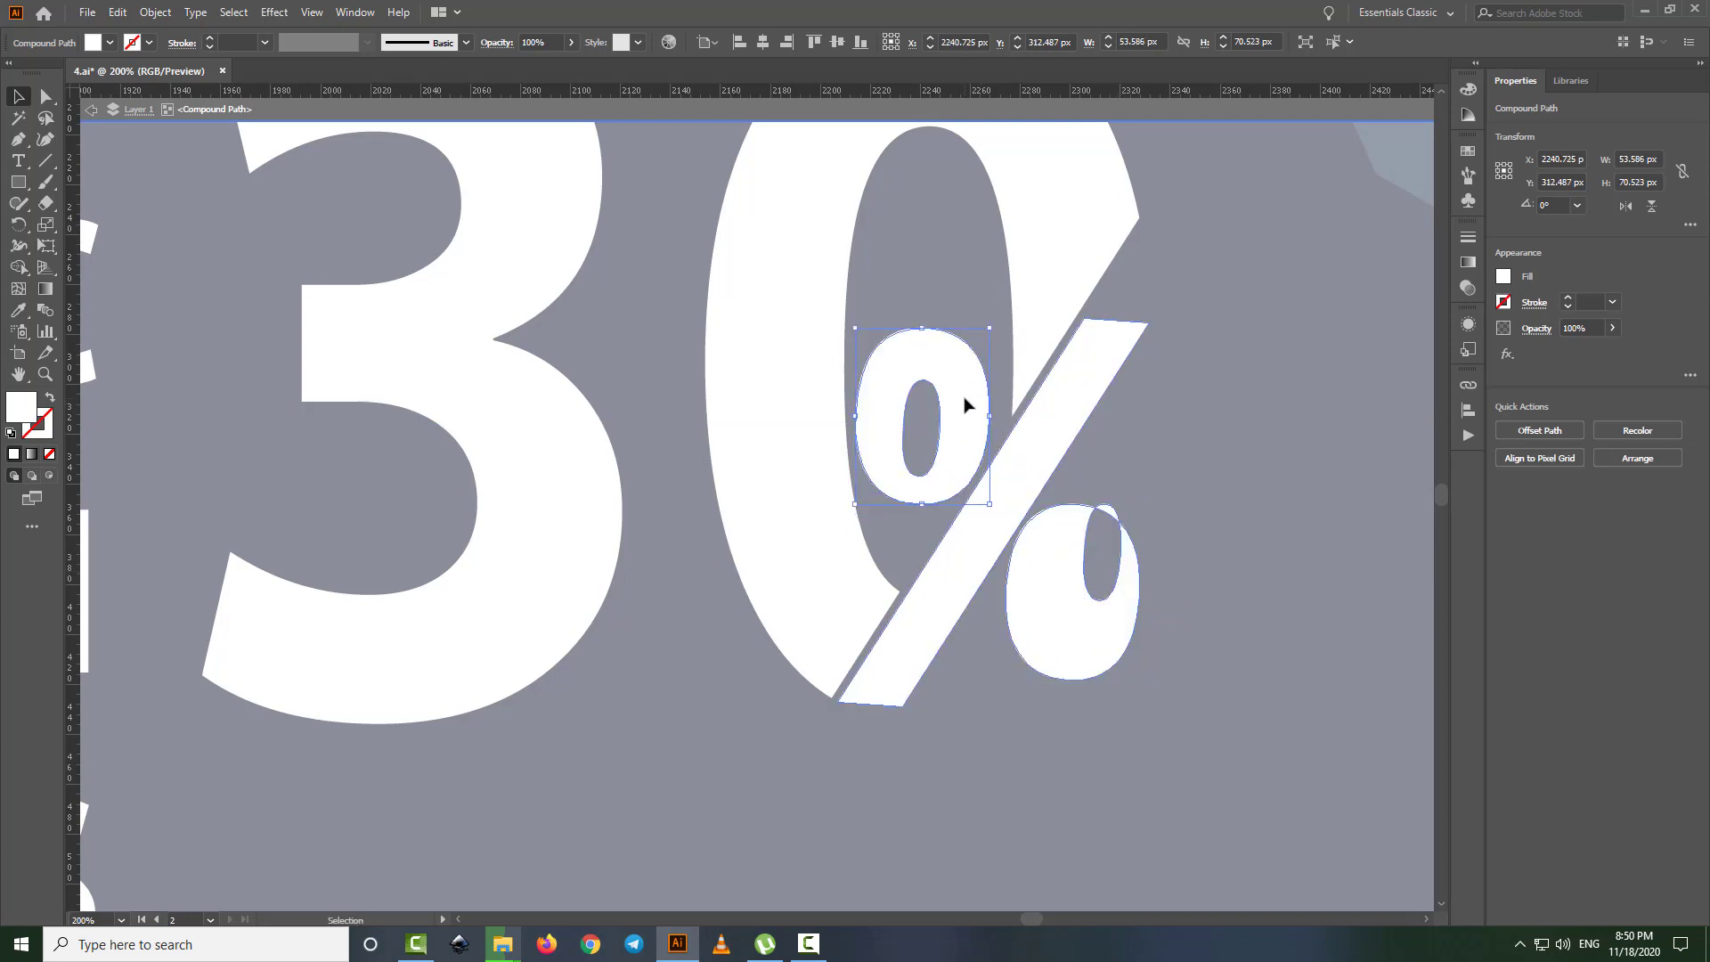
pyautogui.click(1158, 456)
# - Redo the circle moves, lower one down-left and upper one up into the 0, then zoom out
pyautogui.hotkey('ctrl', 'z')
pyautogui.hotkey('ctrl', 'z')
pyautogui.hotkey('ctrl', 'z')
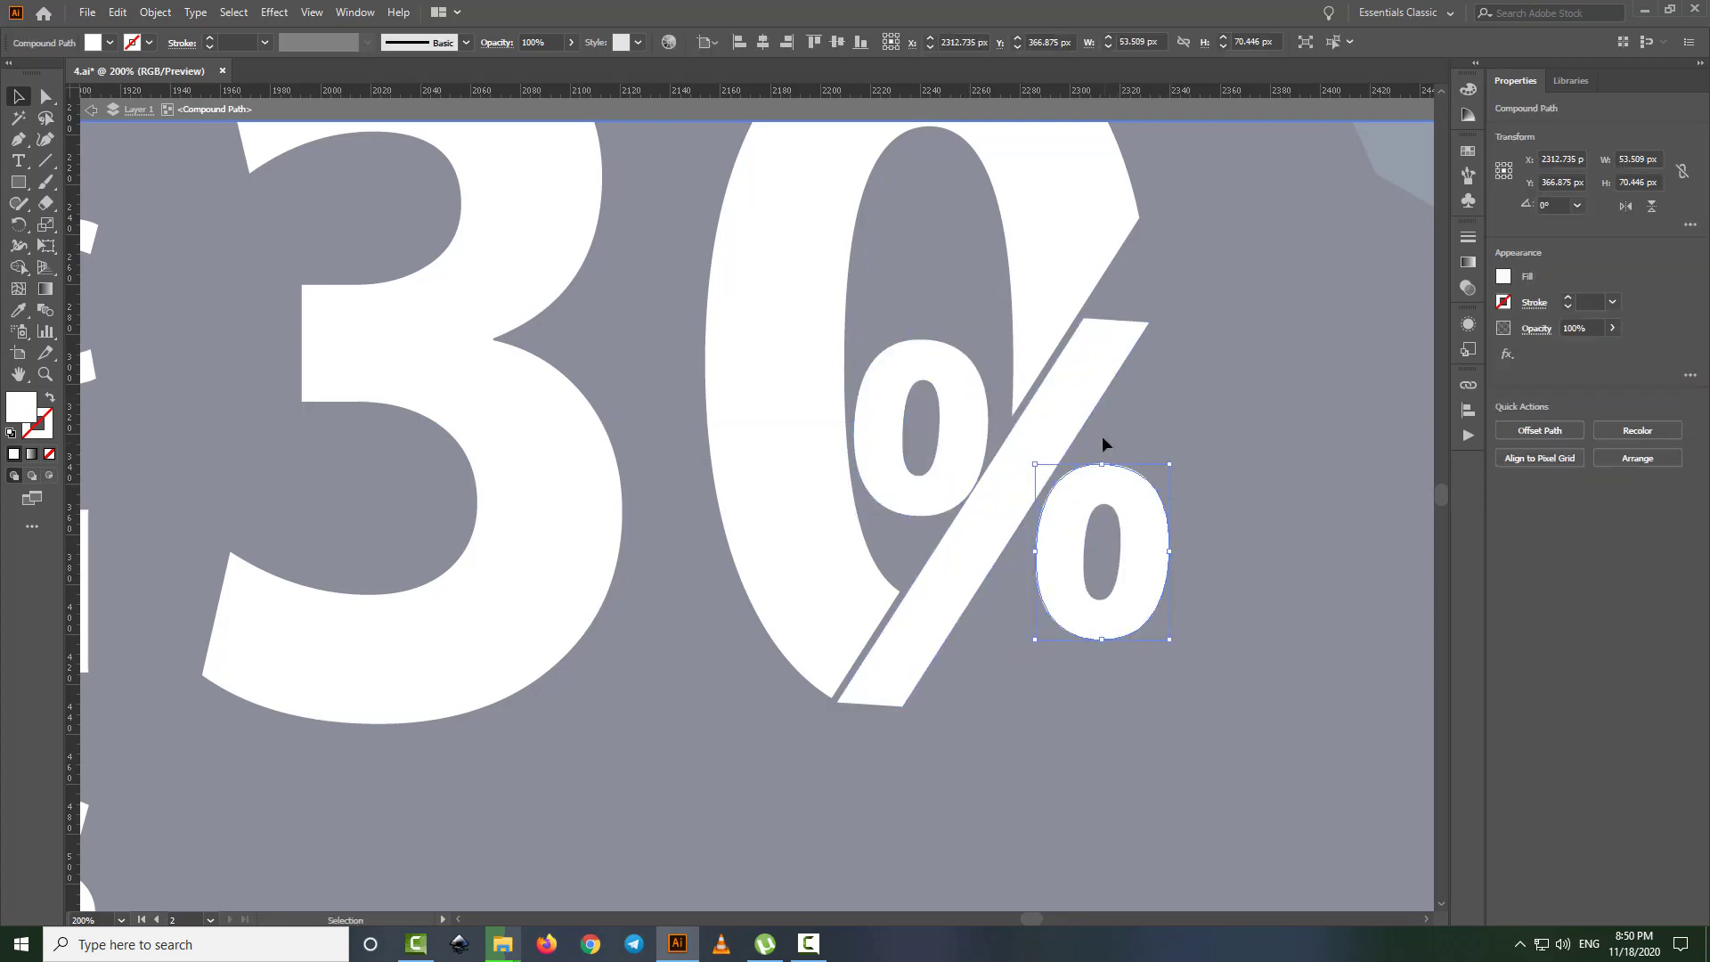
pyautogui.click(1103, 441)
pyautogui.click(1141, 509)
pyautogui.moveTo(1142, 509); pyautogui.dragTo(1114, 549)
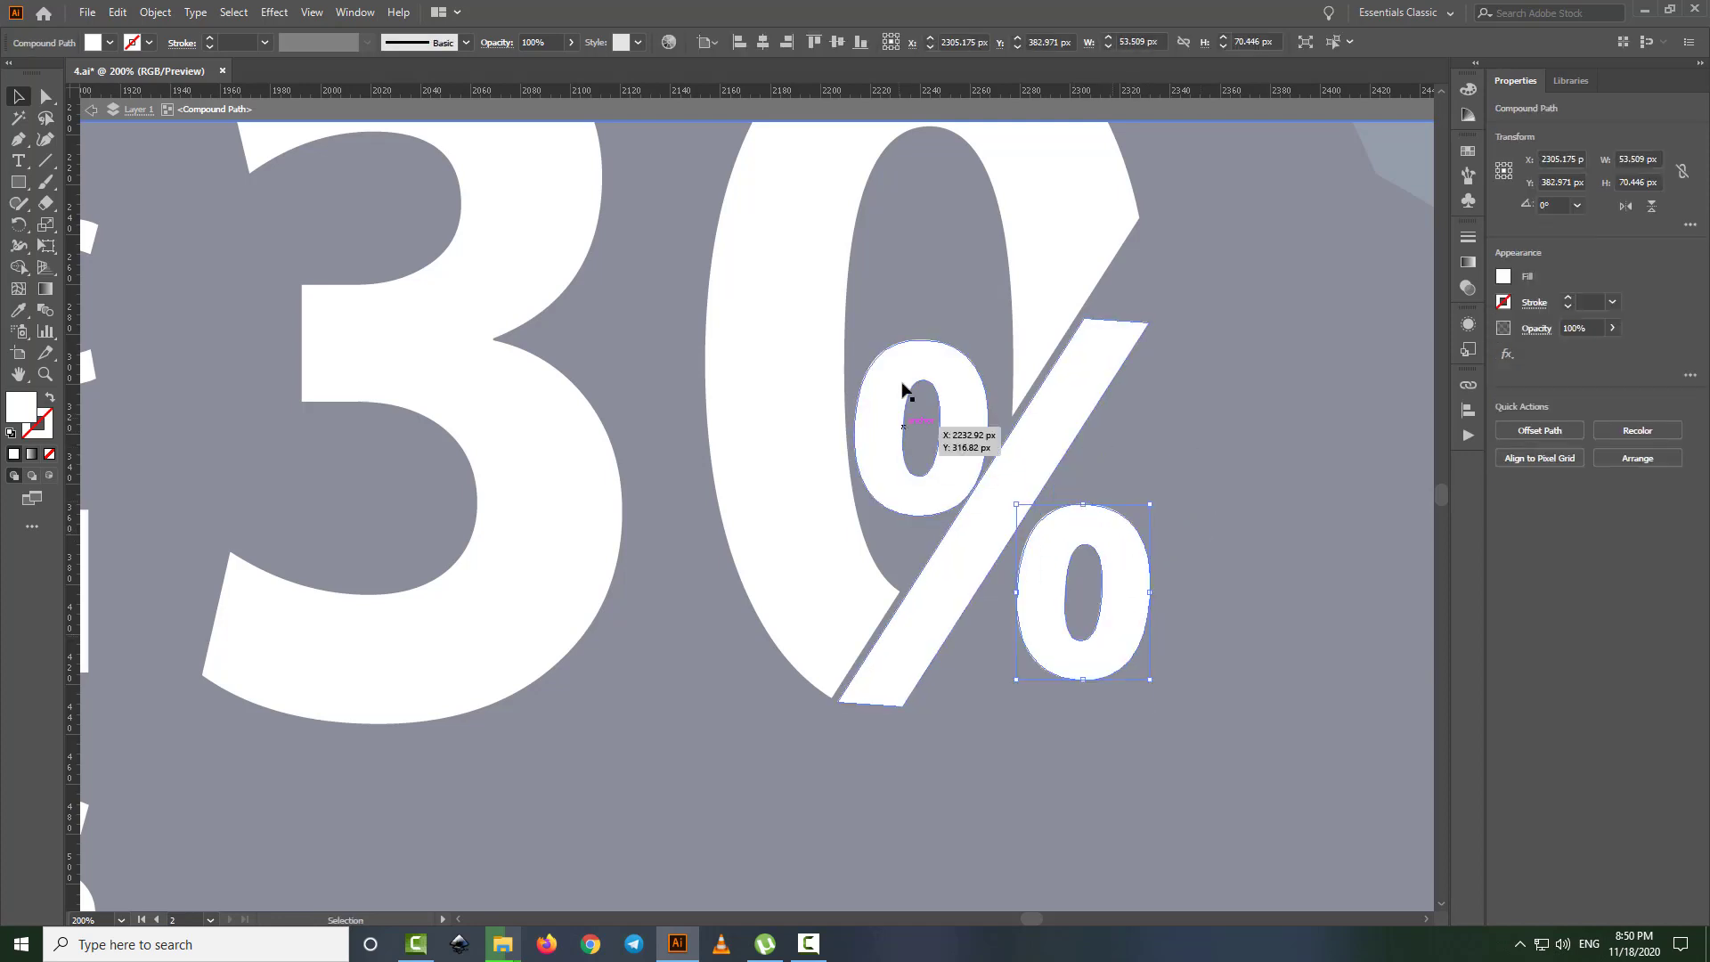
pyautogui.moveTo(905, 352); pyautogui.dragTo(909, 332)
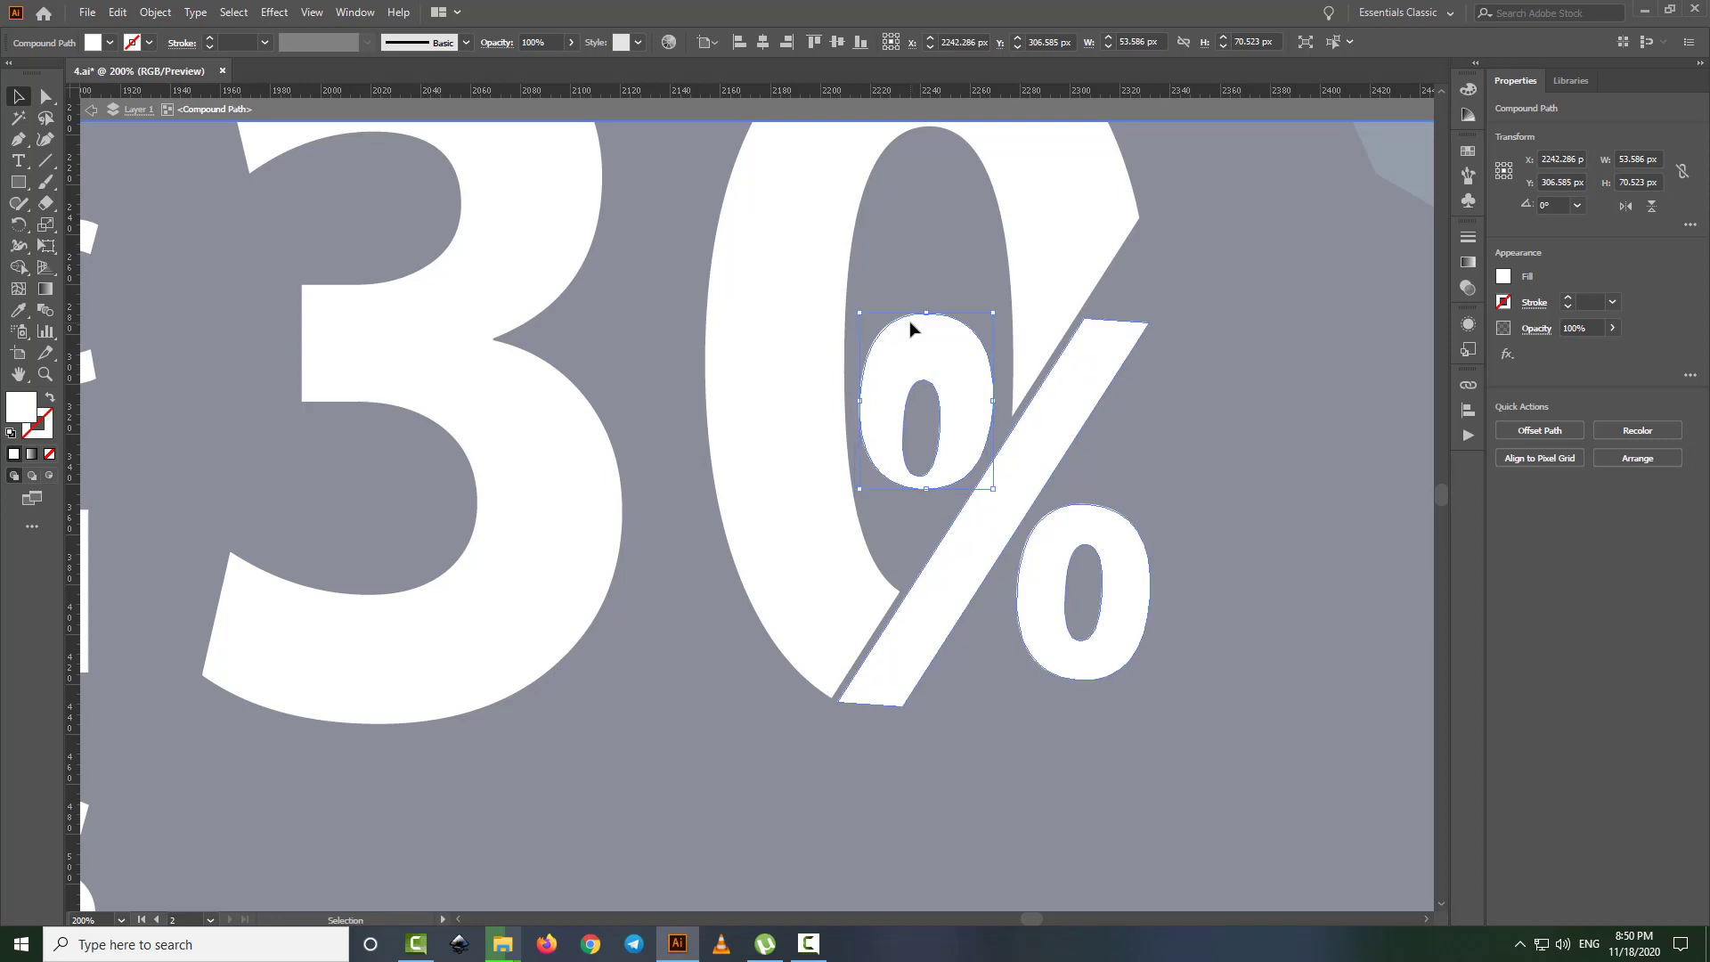
pyautogui.moveTo(961, 423); pyautogui.dragTo(965, 393)
pyautogui.click(1190, 427)
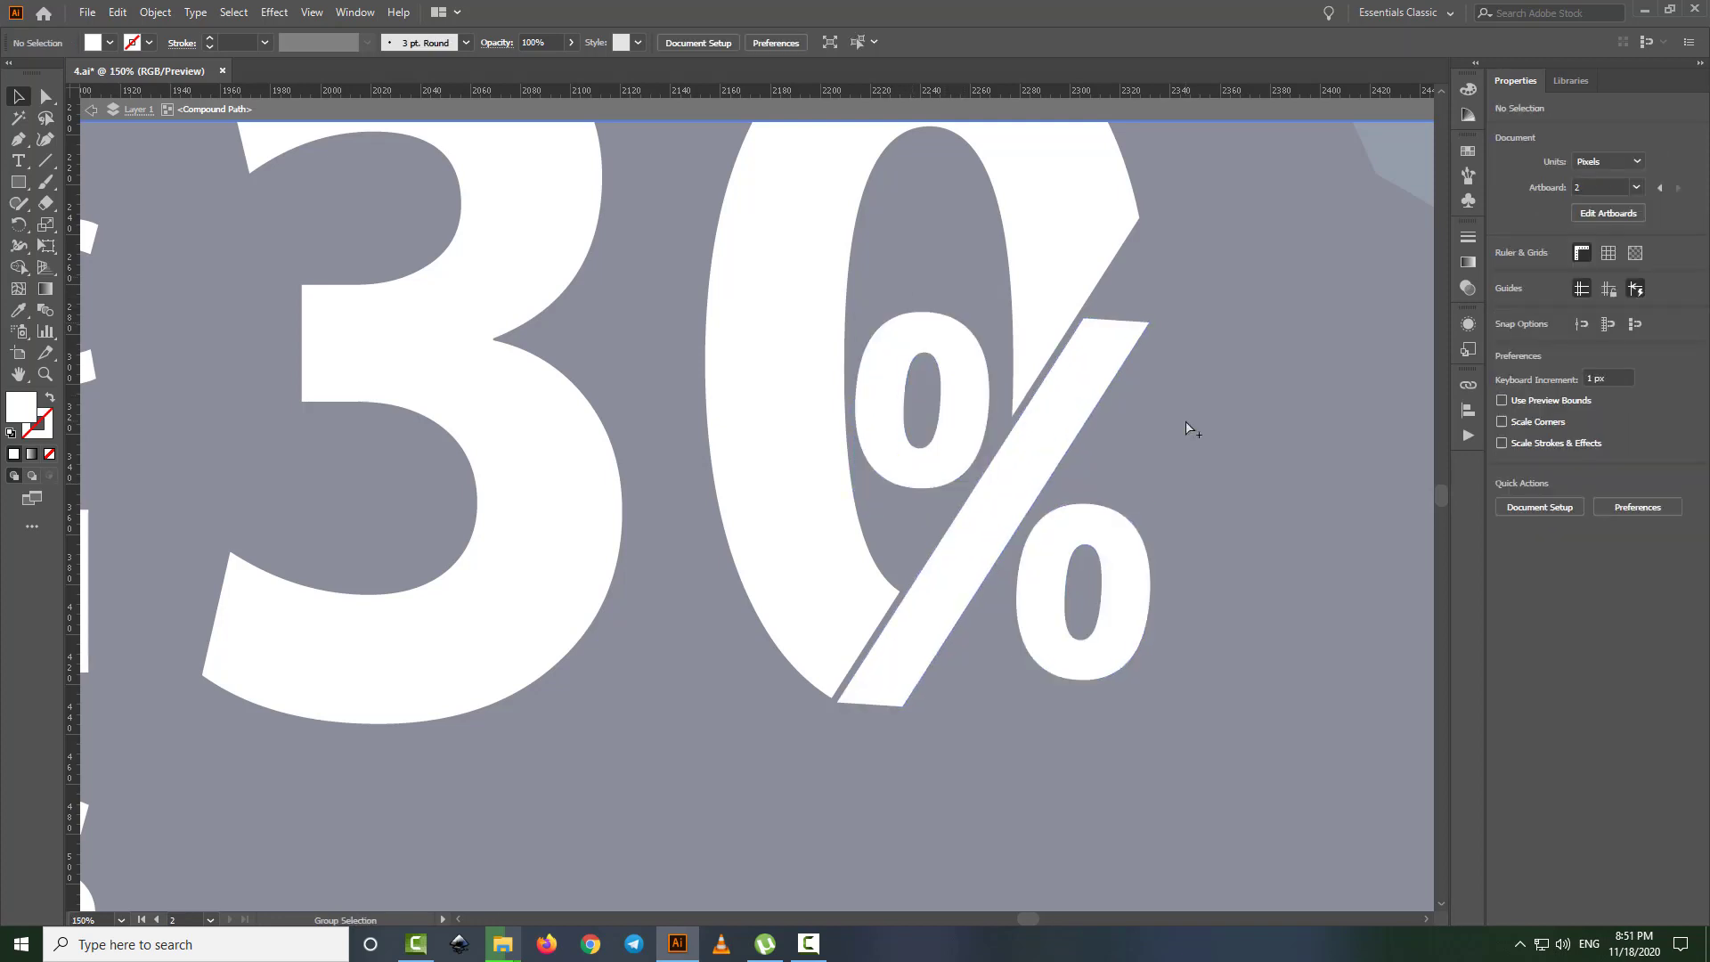
pyautogui.hotkey('ctrl', '0')
pyautogui.scroll(-3, 371, 430)
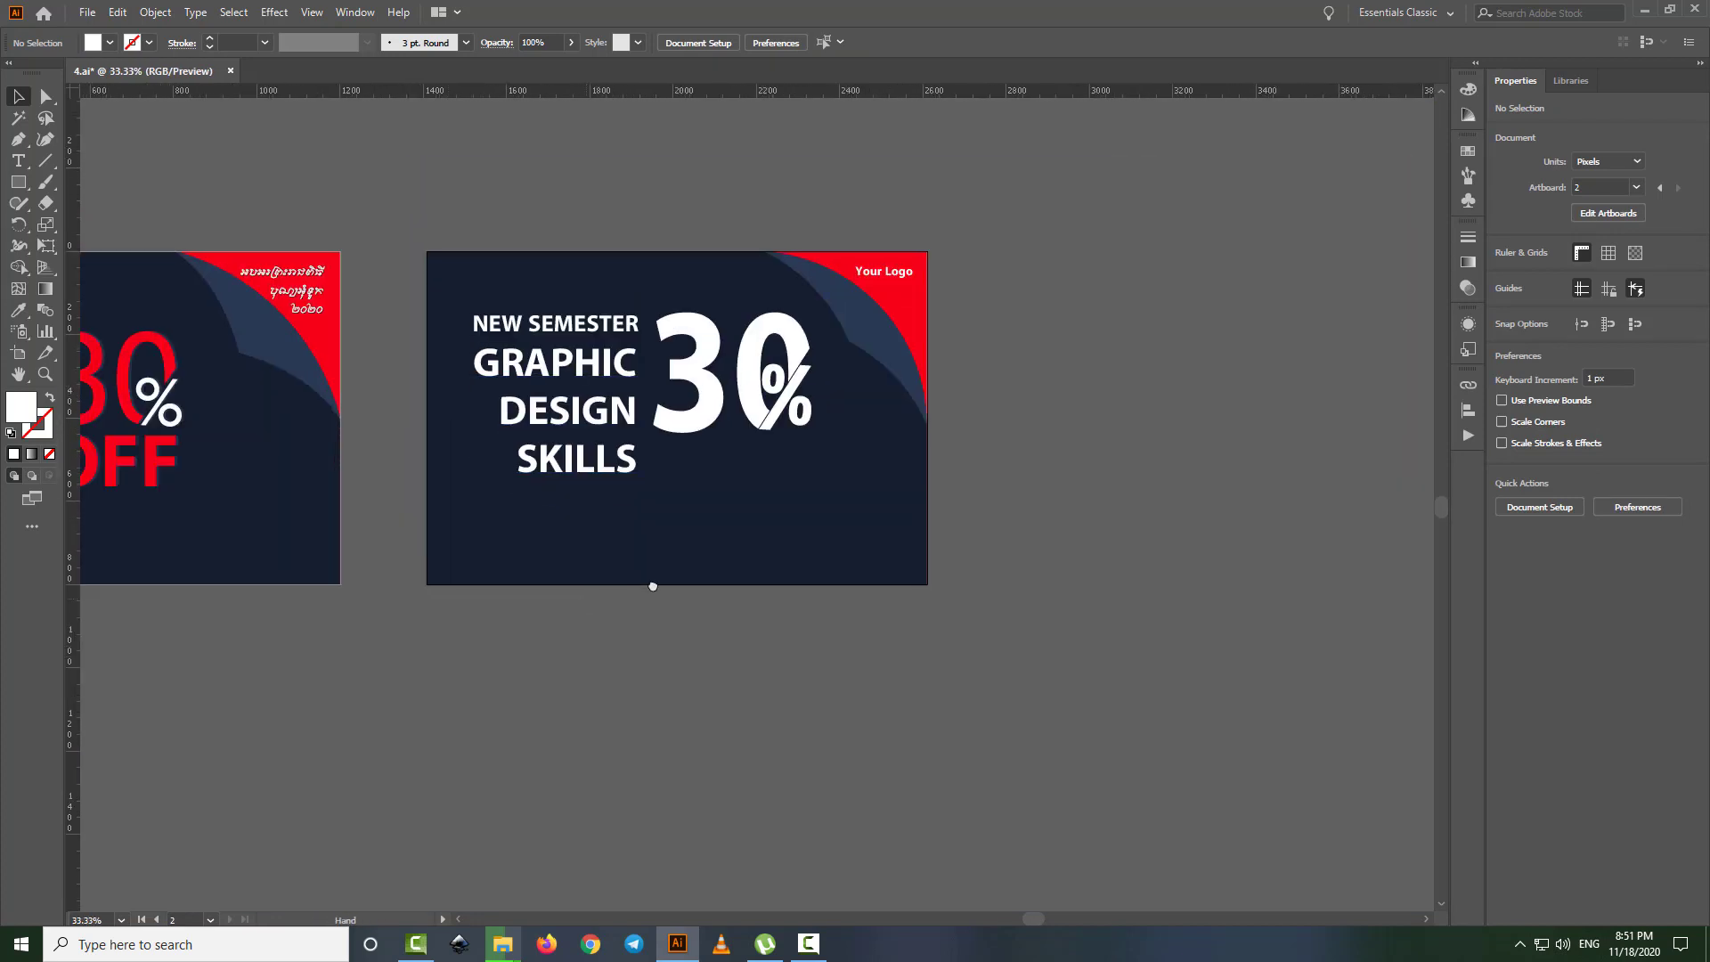
# - Duplicate the GRAPHIC DESIGN SKILLS text and retype the copy as OFF
pyautogui.moveTo(640, 393); pyautogui.dragTo(639, 684)
pyautogui.doubleClick(637, 676)
pyautogui.hotkey('ctrl', 'a')
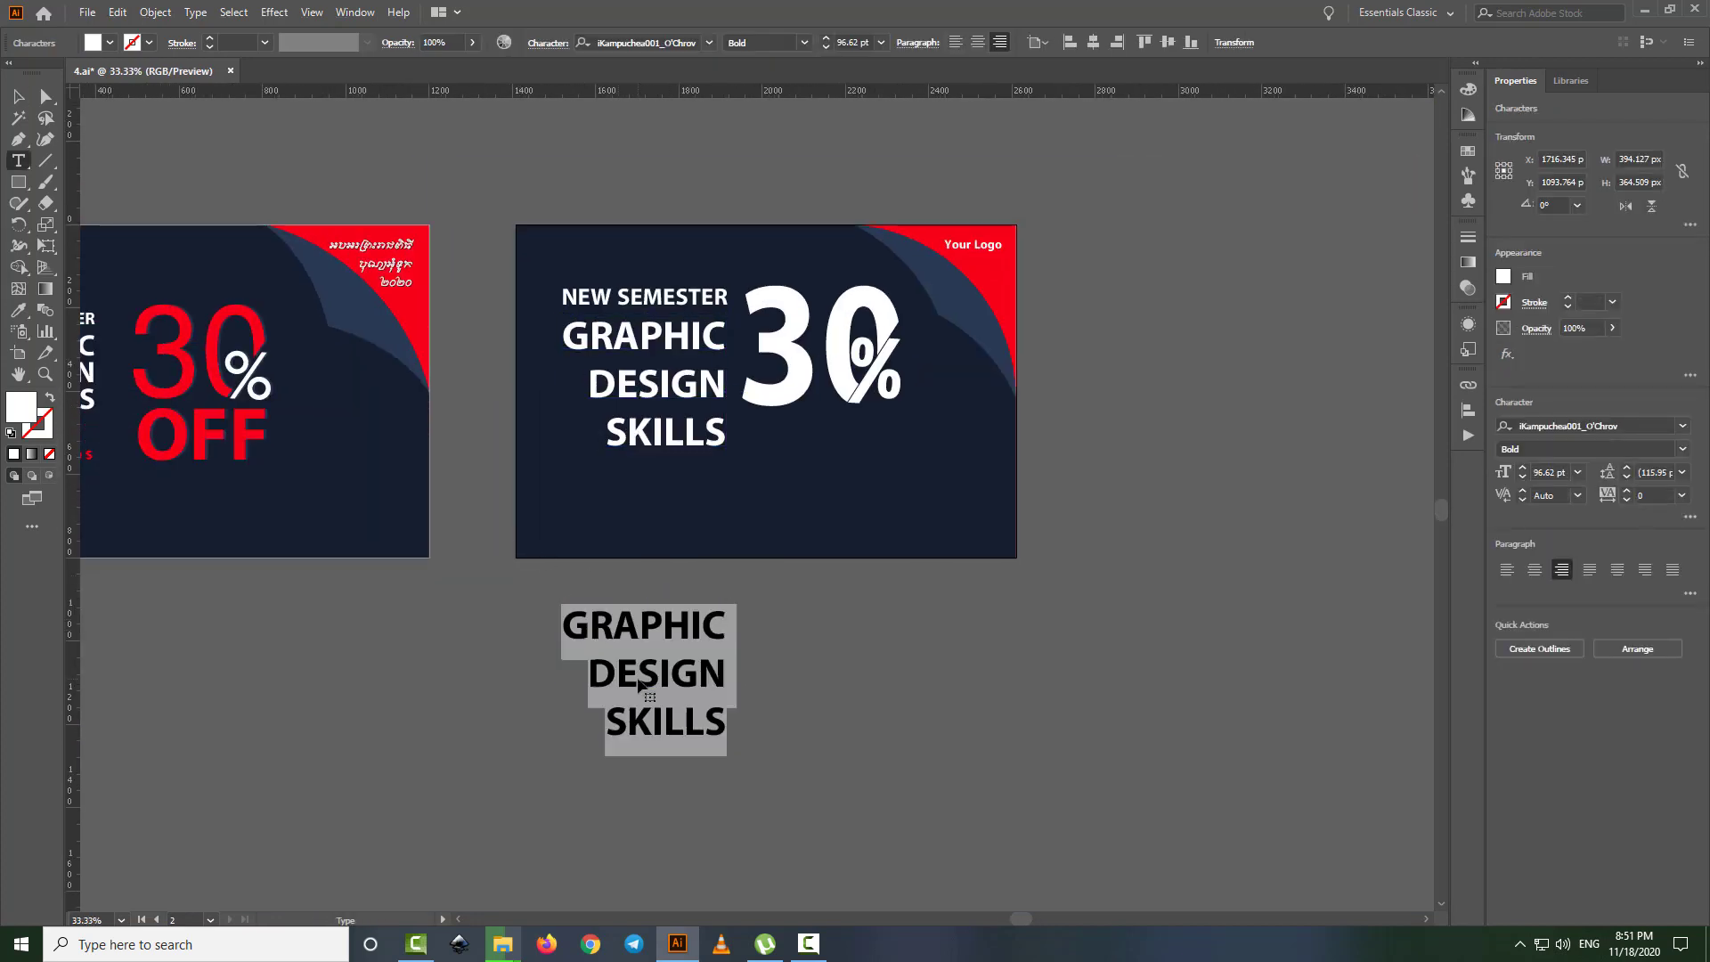
pyautogui.write('OFF')
pyautogui.press('Escape')
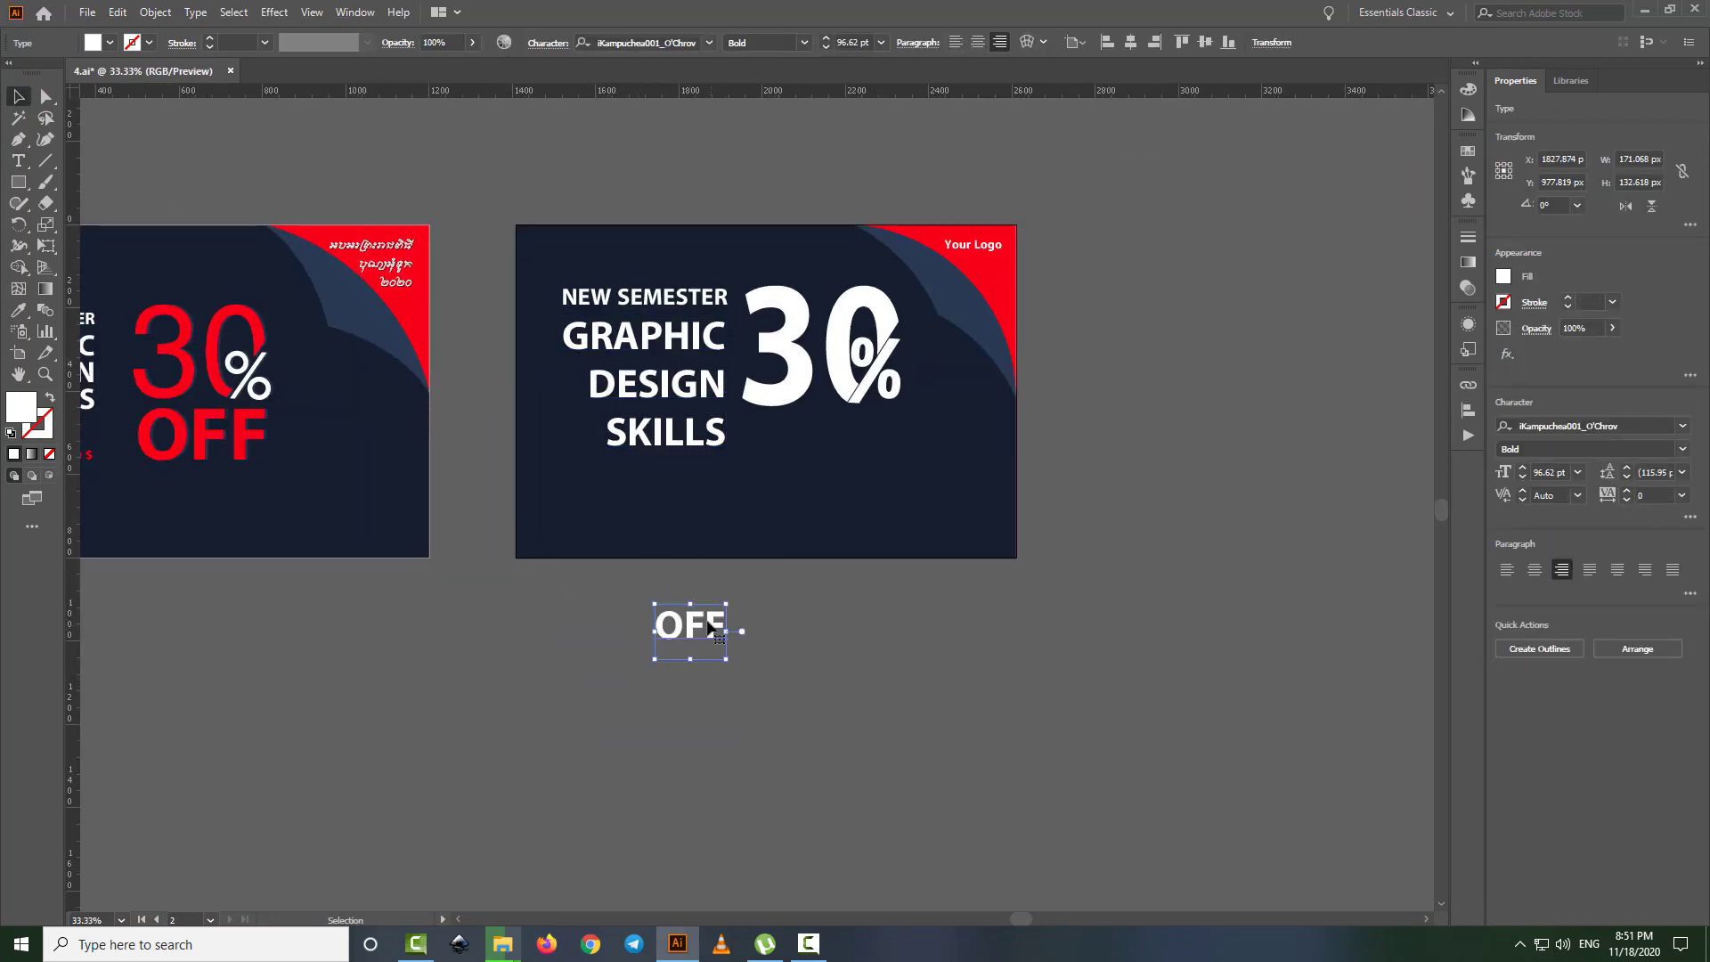
# - Move OFF just beneath 30% and stretch it taller and wider to match
pyautogui.moveTo(732, 634)
pyautogui.mouseDown()
pyautogui.moveTo(818, 448)
pyautogui.moveTo(898, 447)
pyautogui.mouseUp()
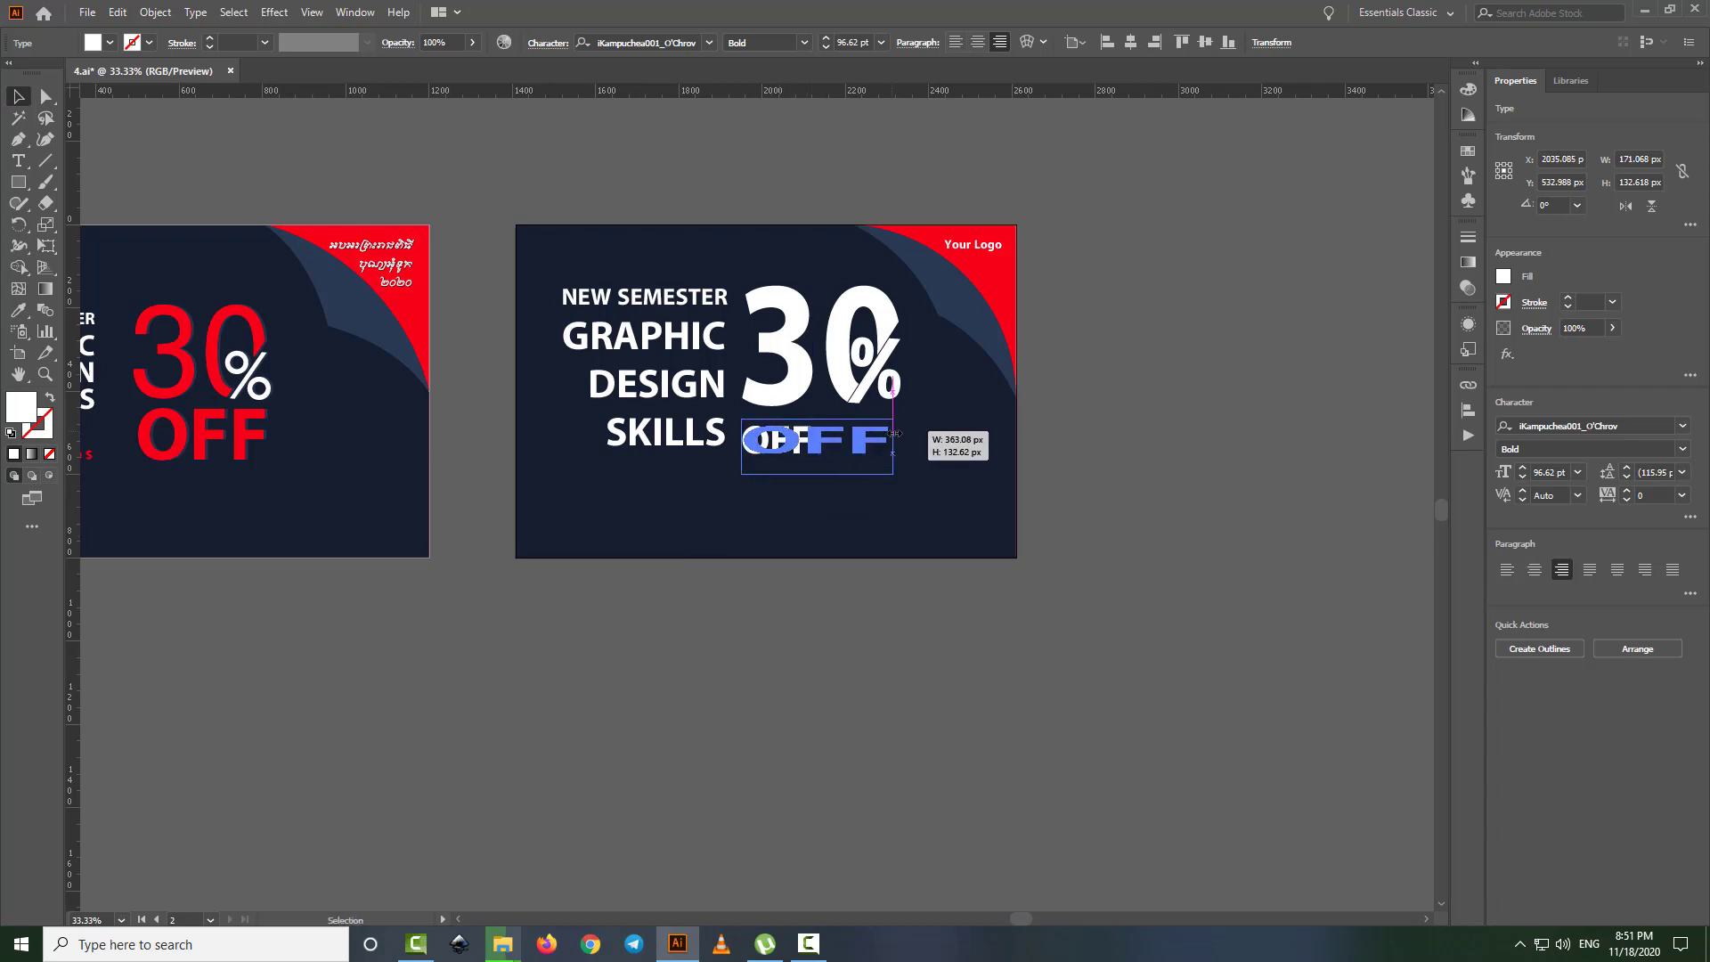
pyautogui.click(1141, 536)
pyautogui.scroll(1, 773, 488)
pyautogui.scroll(1, 773, 488)
pyautogui.click(886, 533)
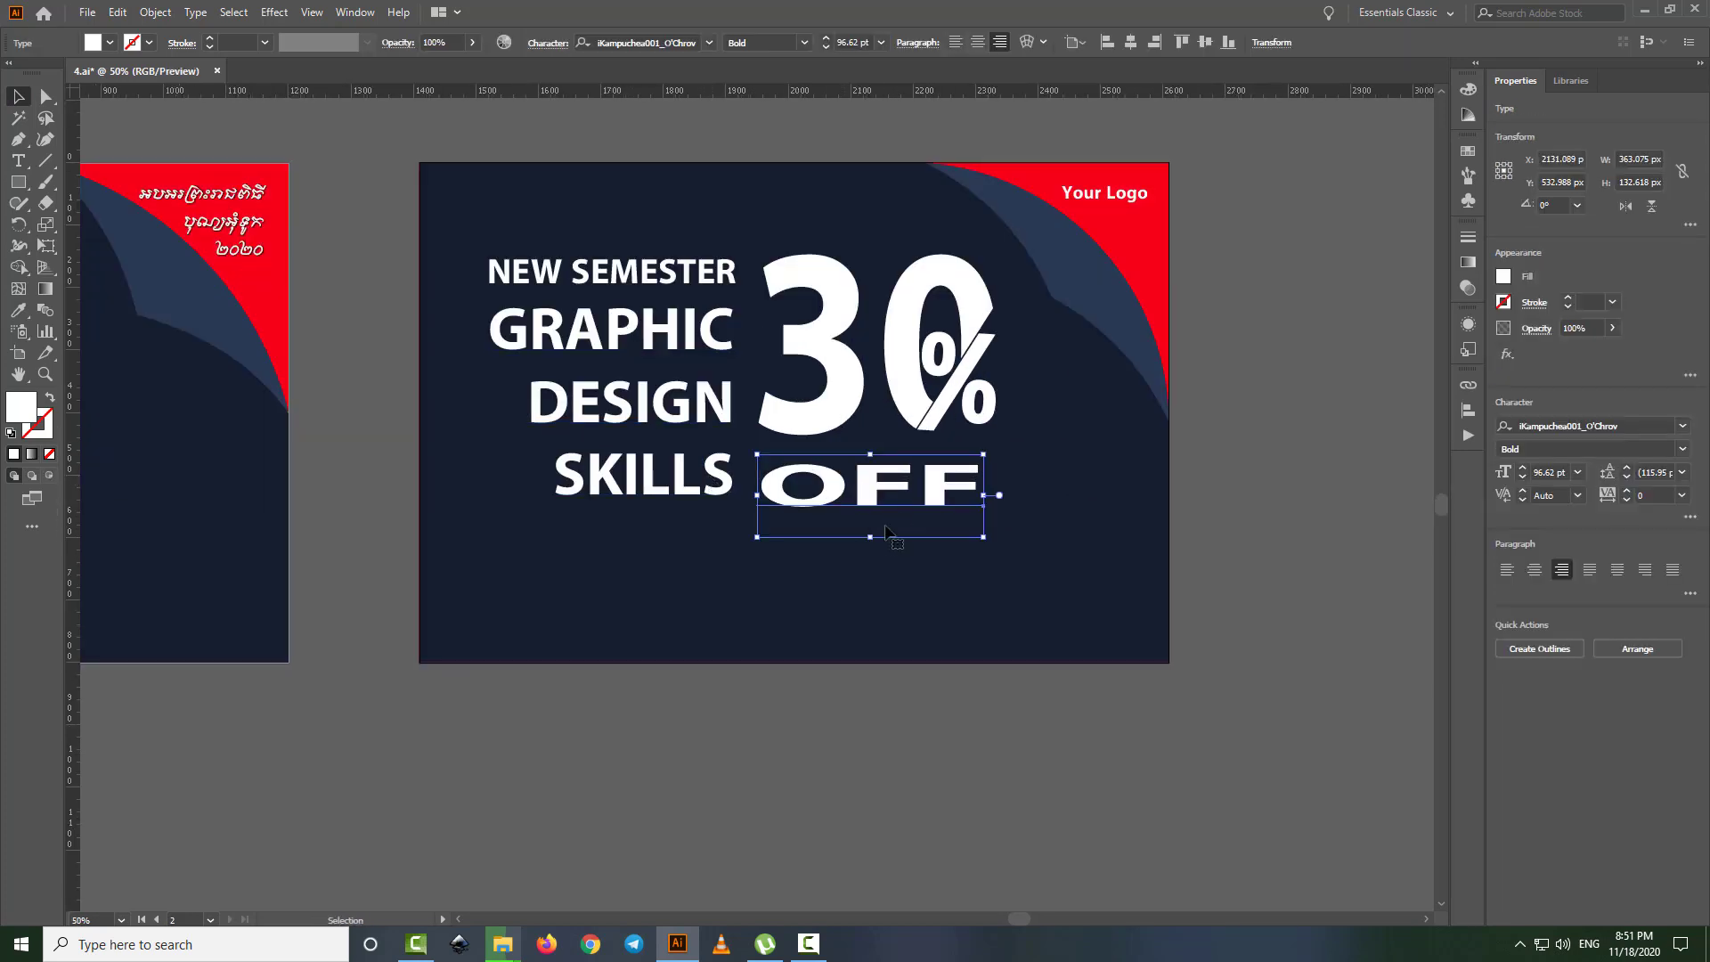
pyautogui.moveTo(873, 540); pyautogui.dragTo(874, 568)
pyautogui.moveTo(939, 497); pyautogui.dragTo(939, 493)
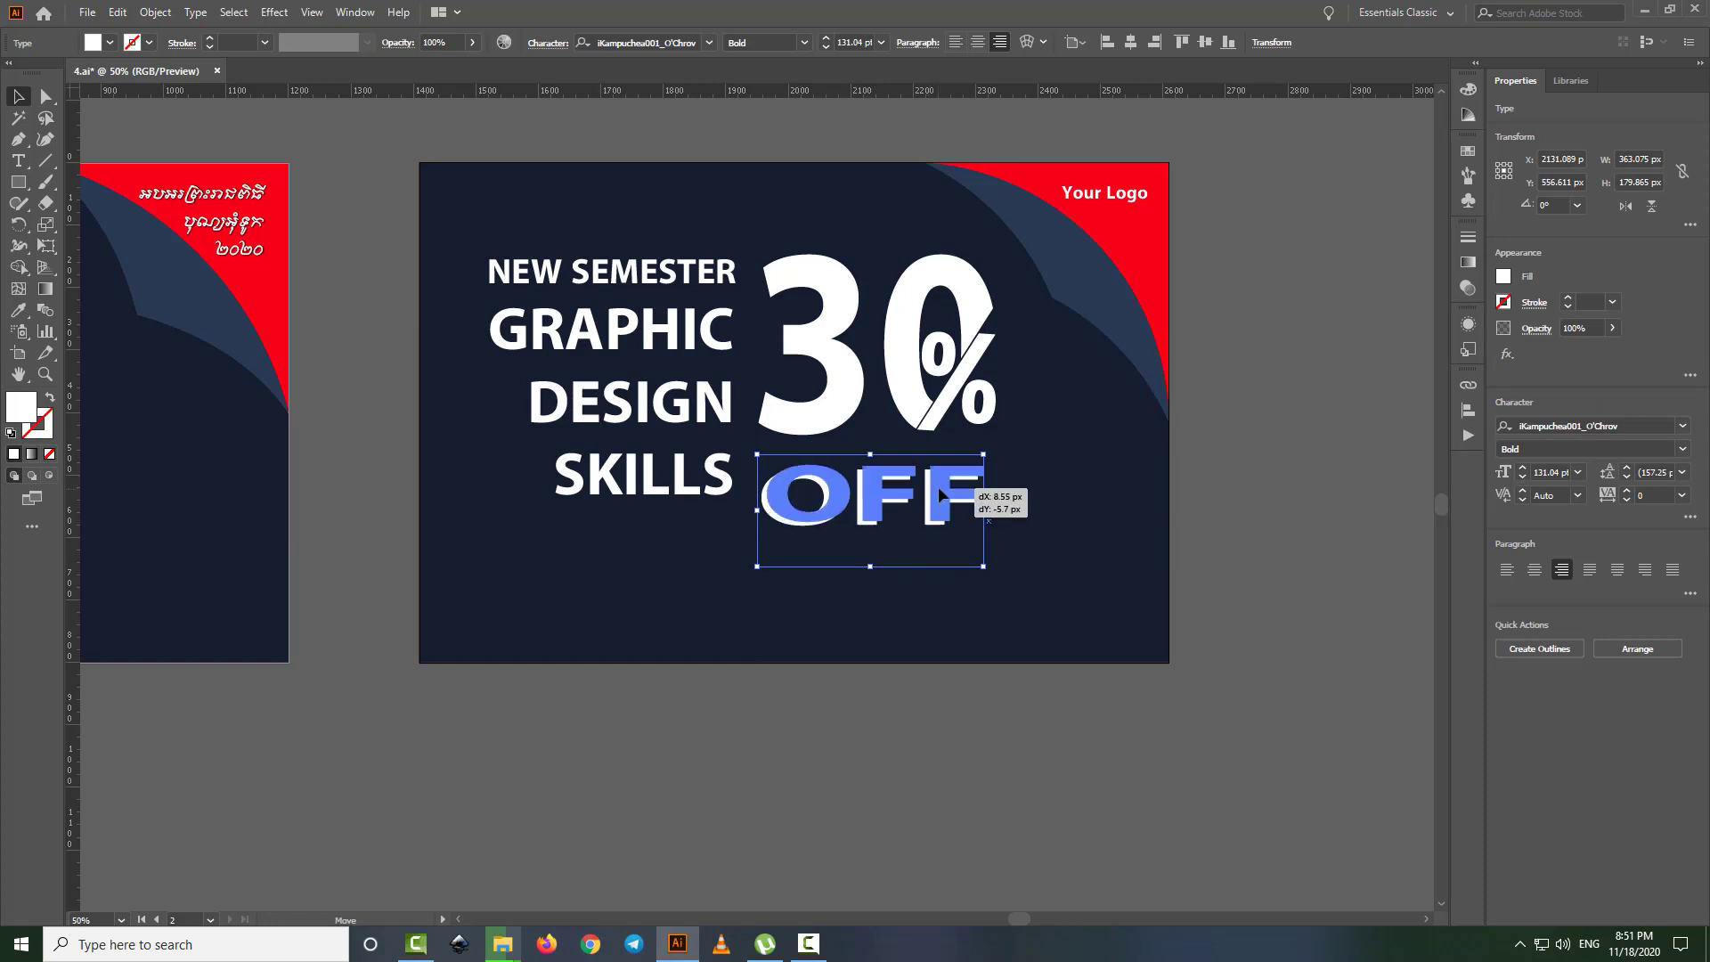
pyautogui.moveTo(869, 562); pyautogui.dragTo(869, 608)
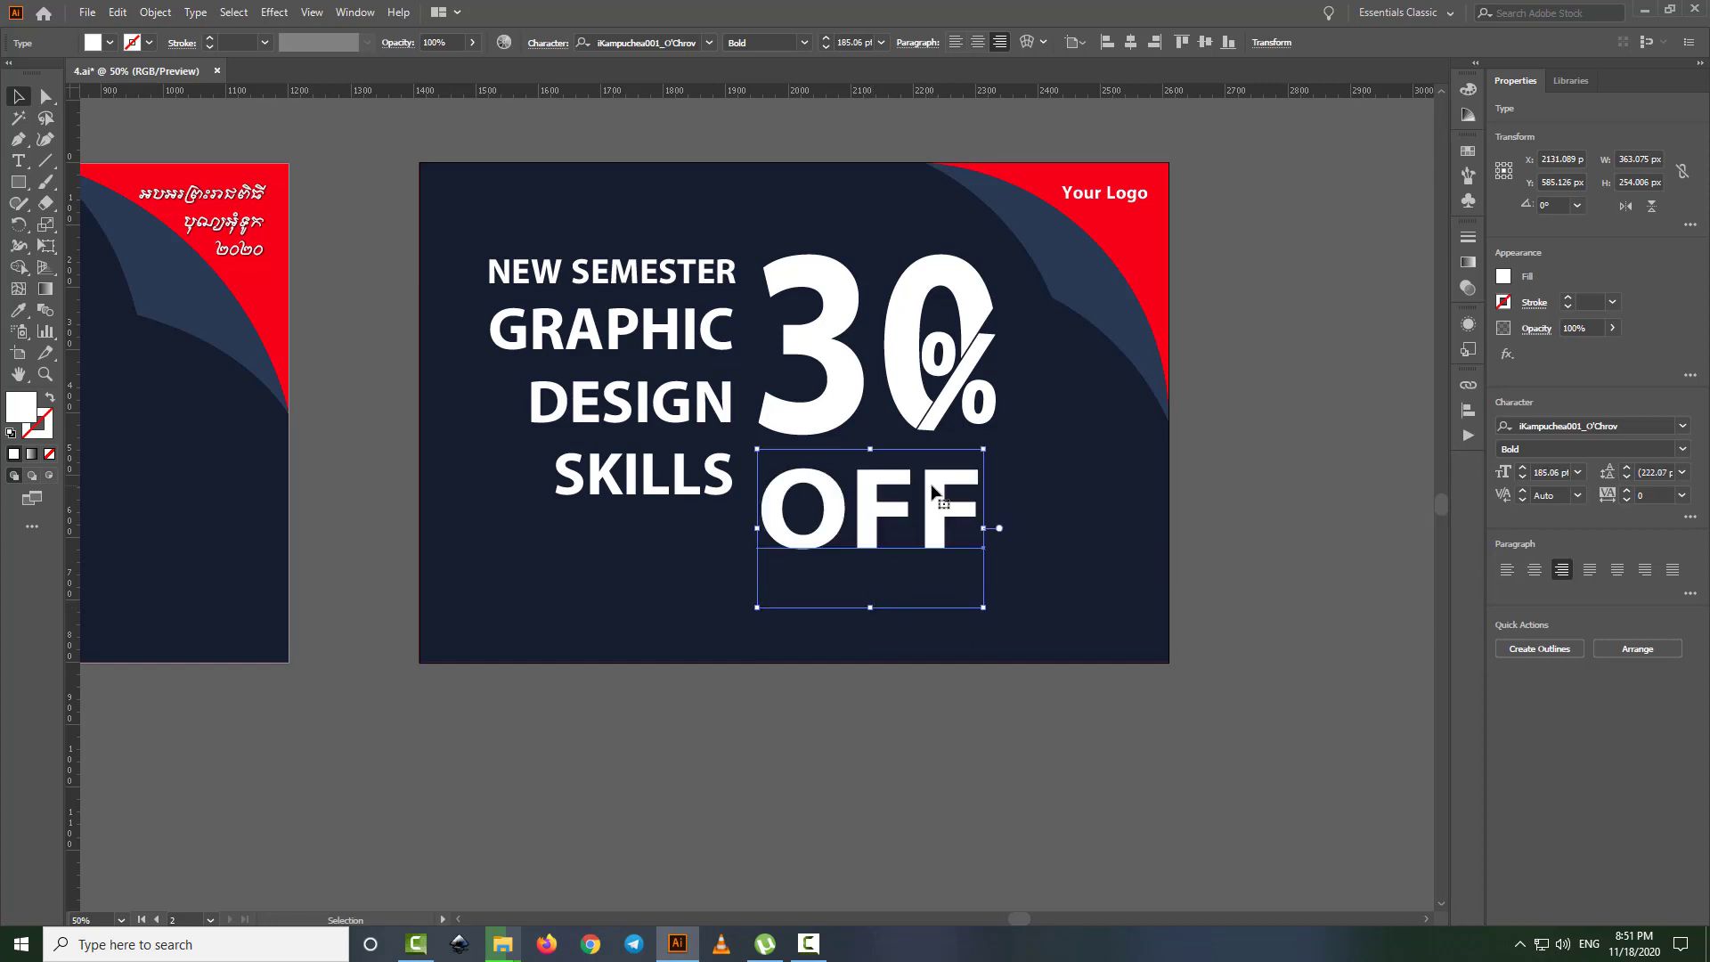
pyautogui.moveTo(982, 528); pyautogui.dragTo(999, 528)
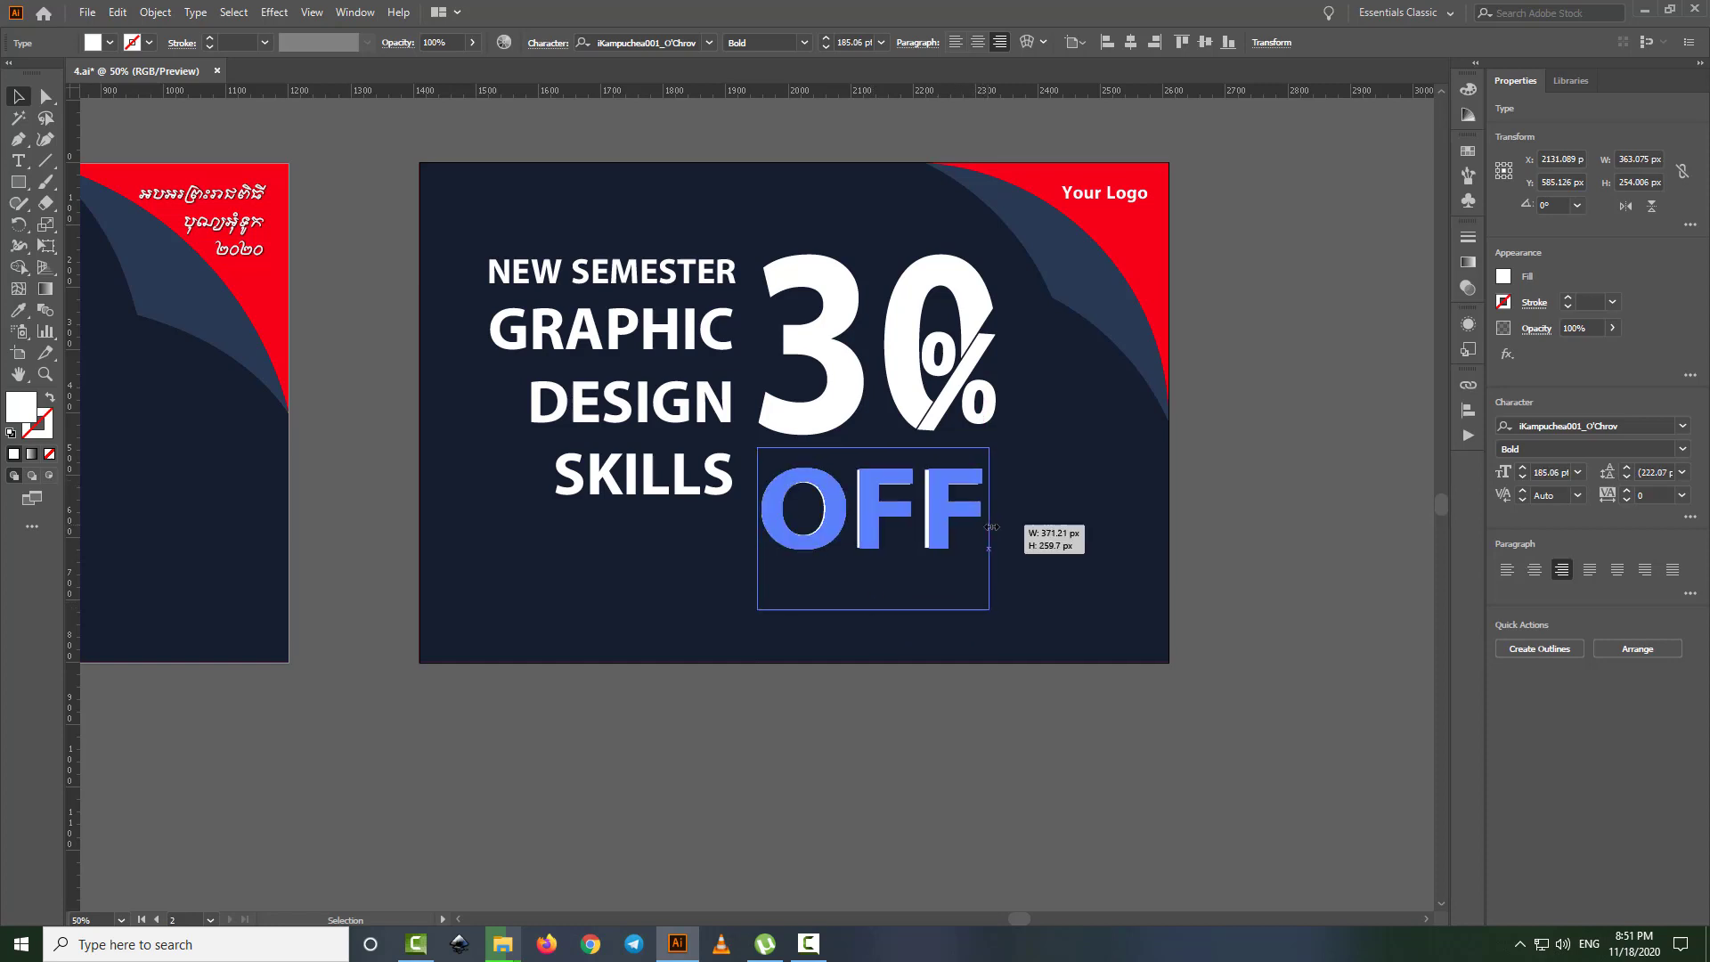
pyautogui.click(1208, 527)
# - Drop a copy of the NEW SEMESTER heading below the banner
pyautogui.hotkey('ctrl', '-')
pyautogui.moveTo(673, 642); pyautogui.dragTo(693, 624)
pyautogui.moveTo(861, 334); pyautogui.dragTo(869, 660)
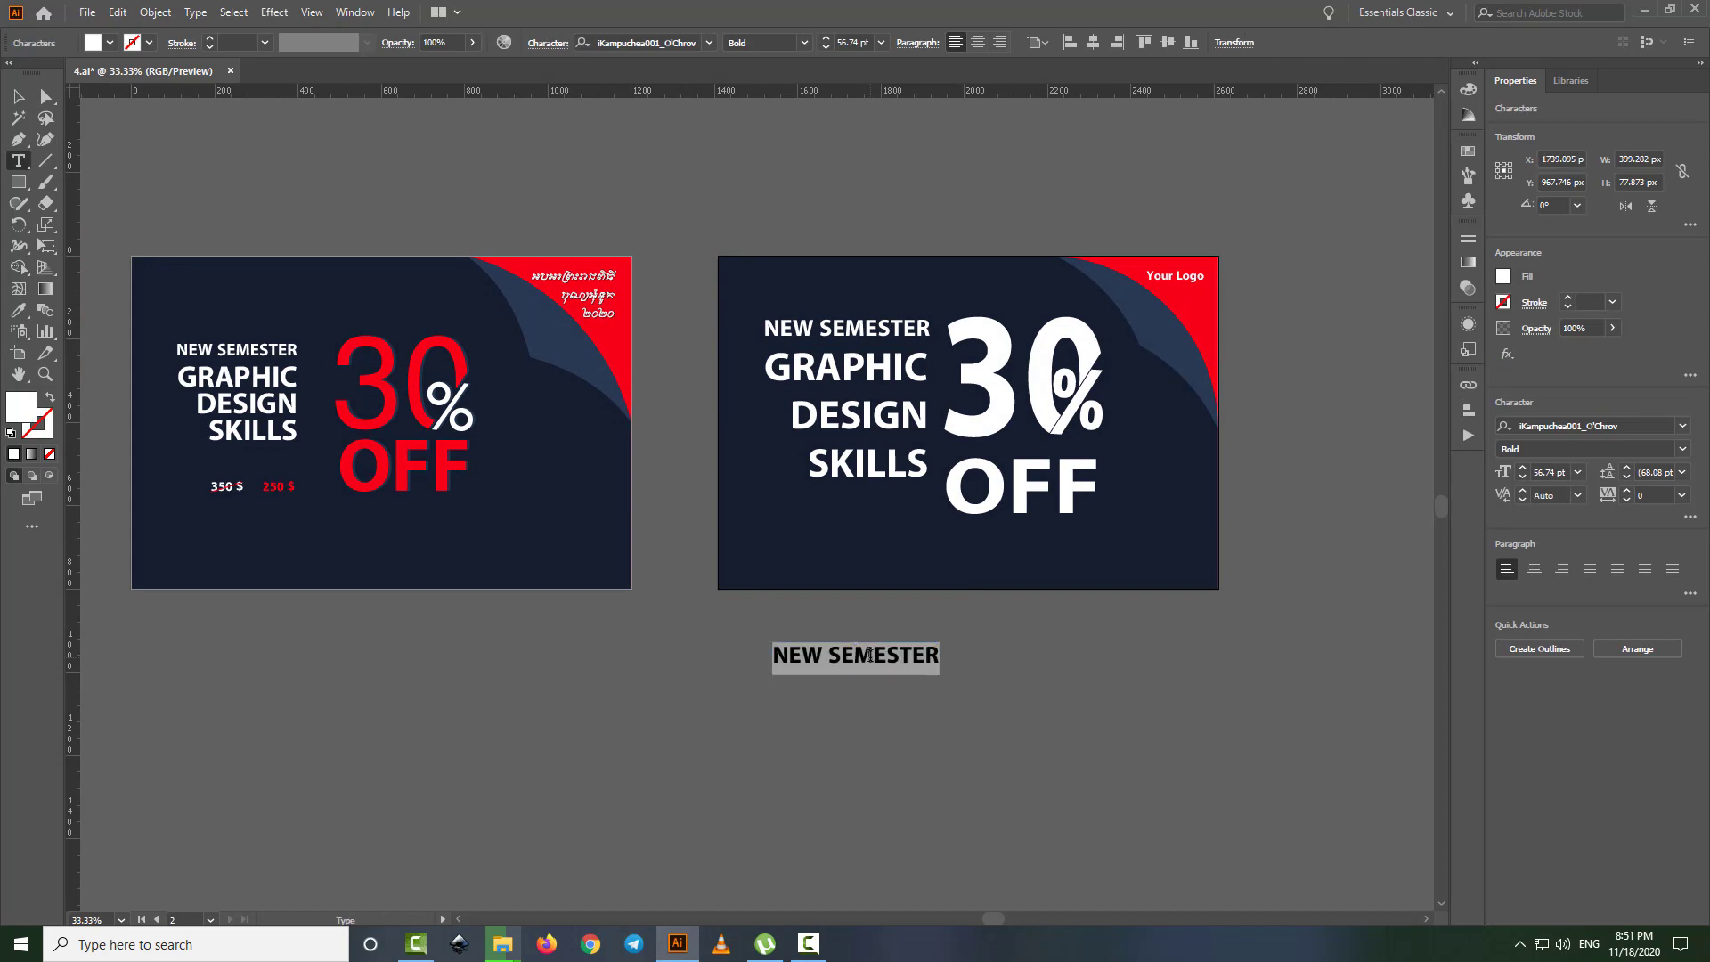
# - Retype the copied text as 350 $ and duplicate it to the right
pyautogui.write('350 $')
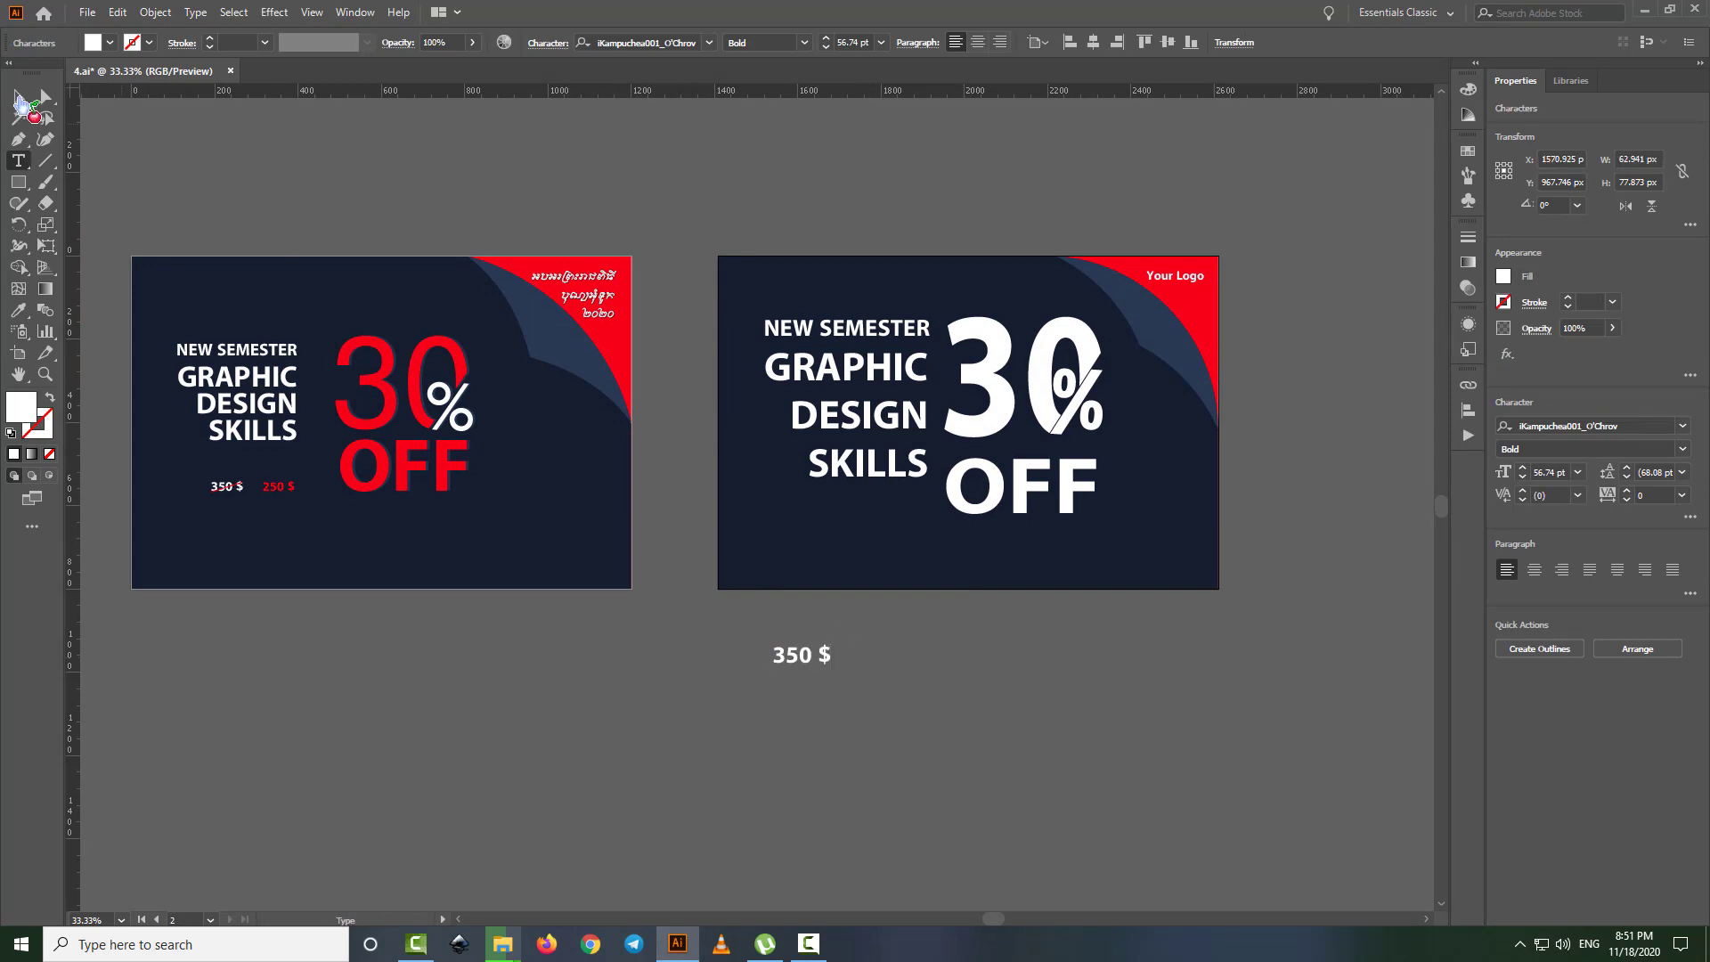
pyautogui.click(819, 657)
pyautogui.click(19, 98)
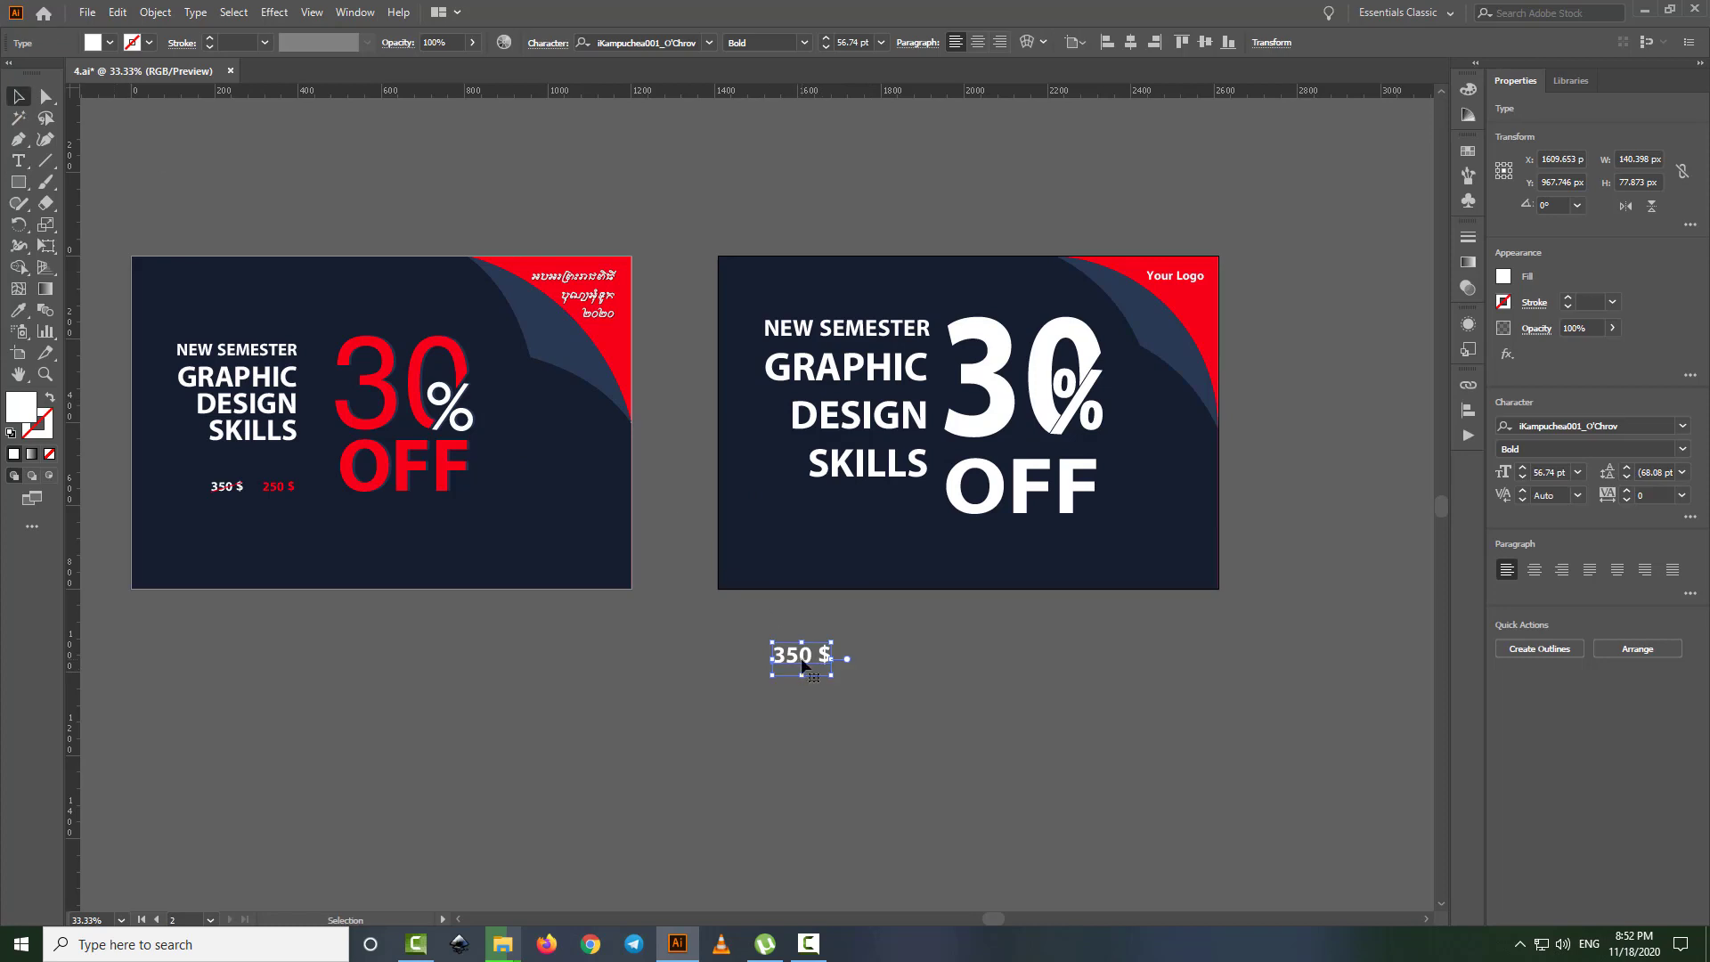
pyautogui.keyDown('alt'); pyautogui.moveTo(802, 657); pyautogui.dragTo(926, 661); pyautogui.keyUp('alt')
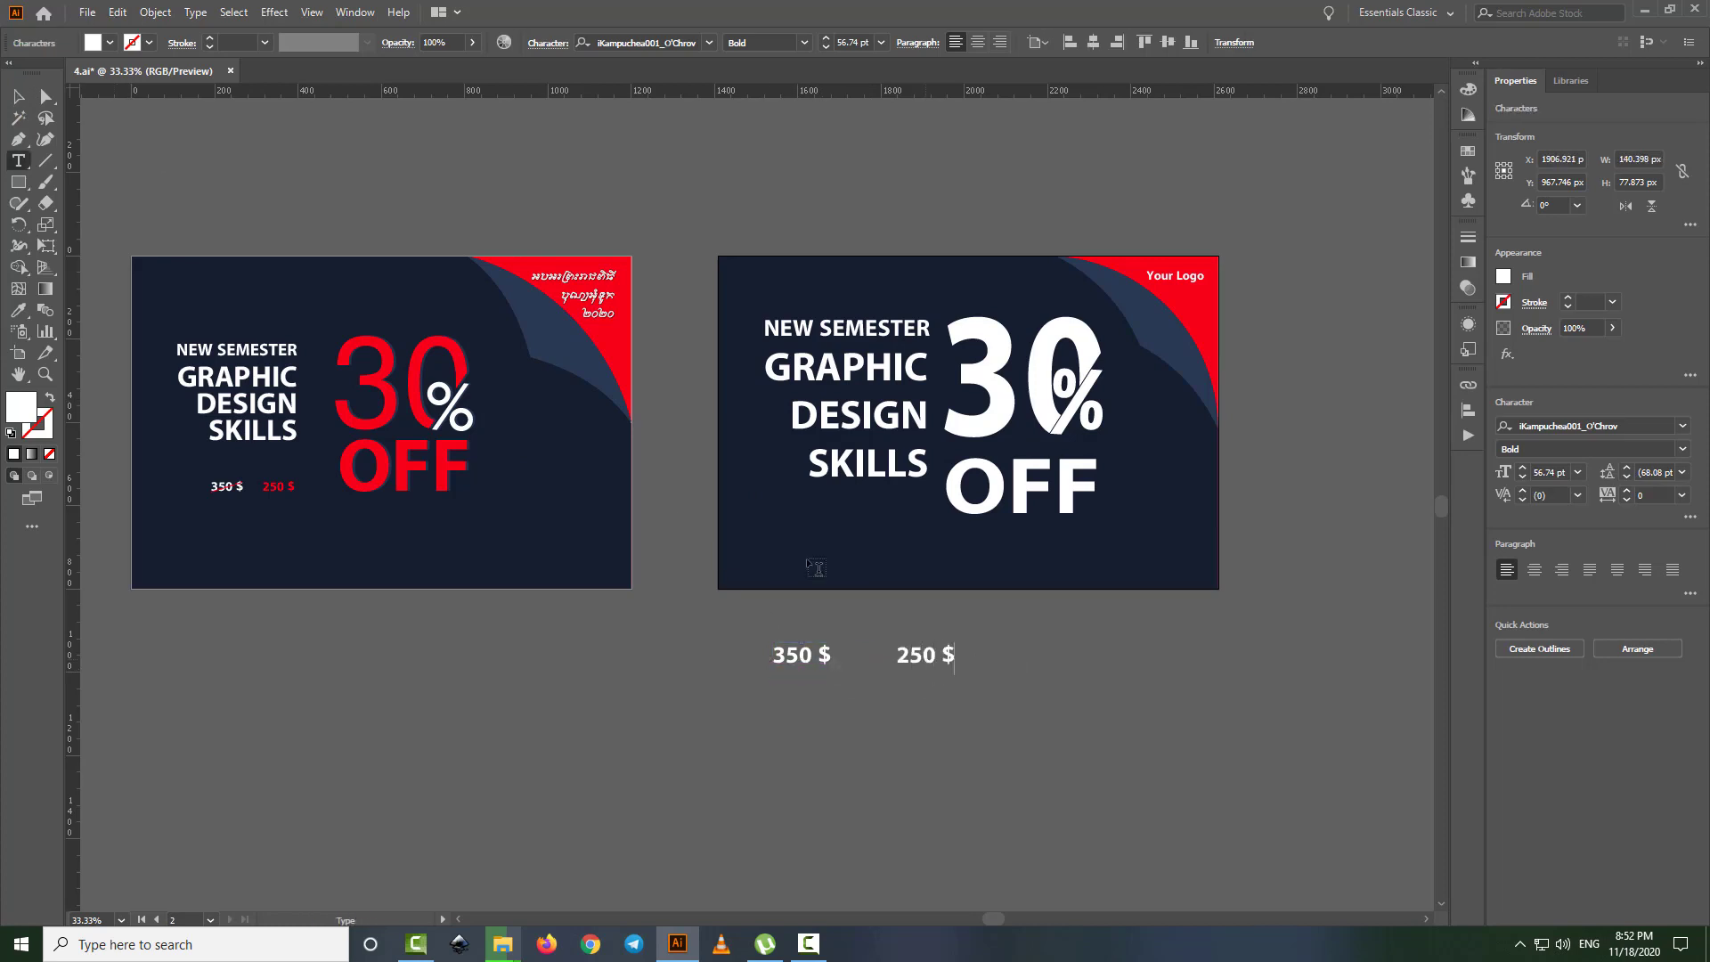
# - Place 350 $ and 250 $ side by side under SKILLS, shrinking 250 $ slightly
pyautogui.moveTo(808, 661)
pyautogui.mouseDown()
pyautogui.moveTo(840, 515)
pyautogui.moveTo(821, 516)
pyautogui.moveTo(839, 514)
pyautogui.mouseUp()
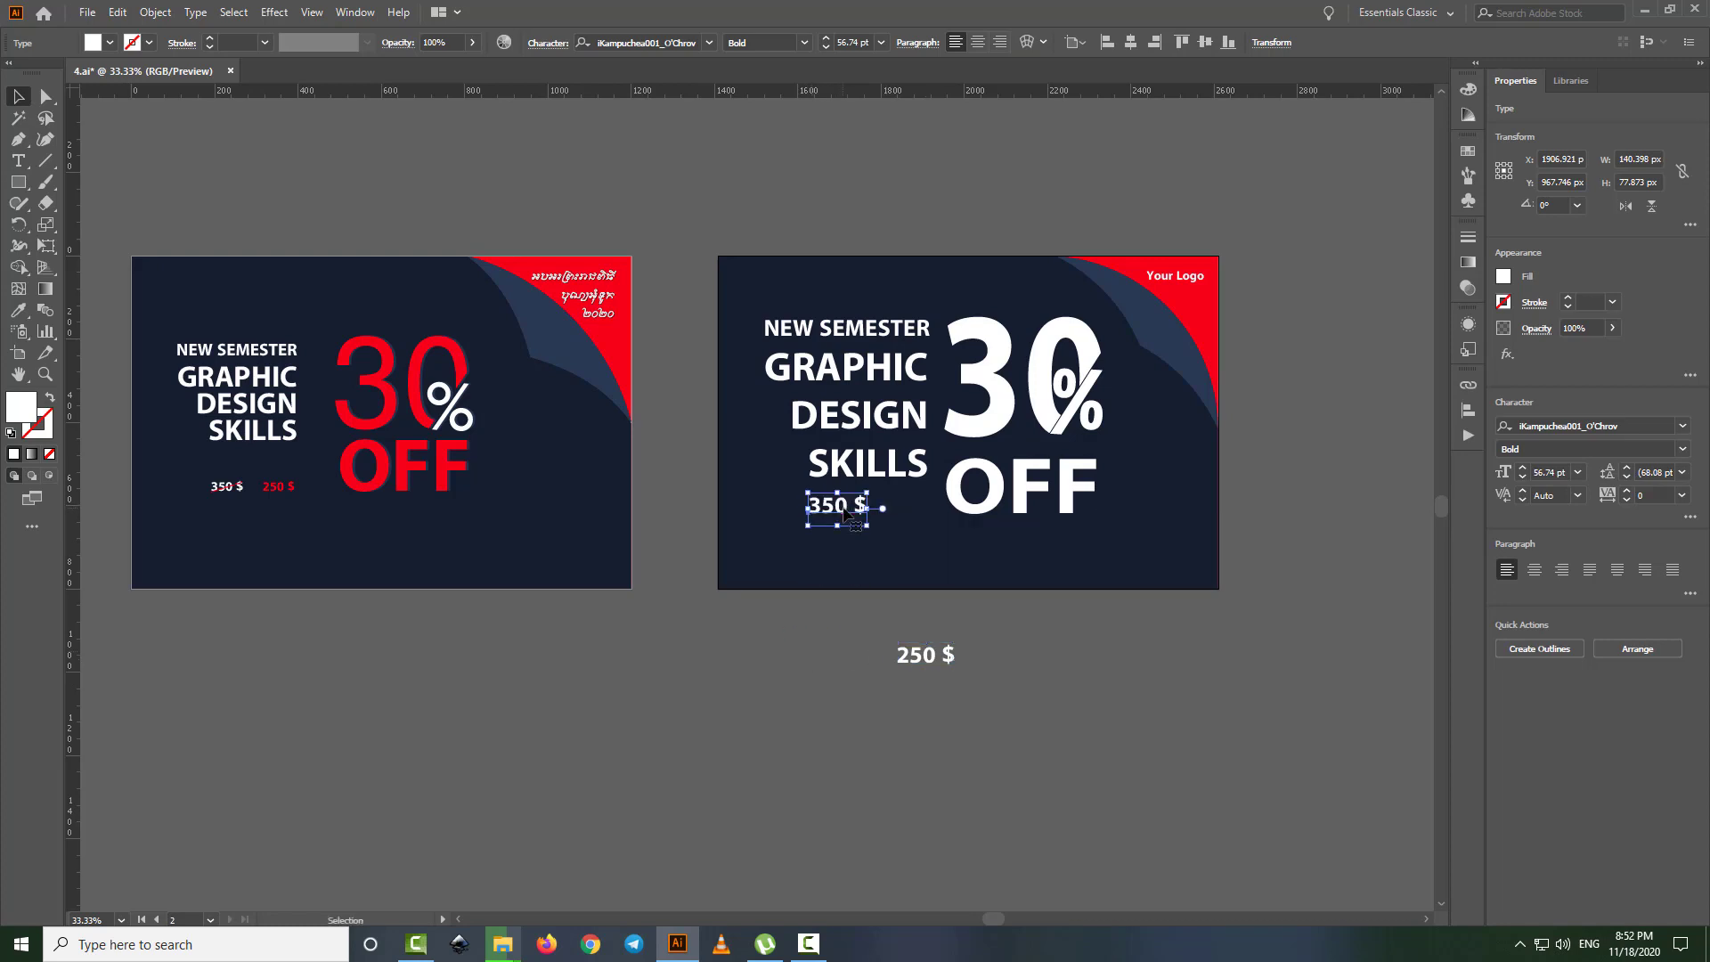
pyautogui.hotkey('ctrl', '=')
pyautogui.hotkey('ctrl', '=')
pyautogui.moveTo(997, 815)
pyautogui.mouseDown()
pyautogui.moveTo(979, 525)
pyautogui.moveTo(899, 527)
pyautogui.mouseUp()
pyautogui.moveTo(1053, 553)
pyautogui.mouseDown()
pyautogui.moveTo(975, 551)
pyautogui.moveTo(972, 527)
pyautogui.mouseUp()
pyautogui.moveTo(852, 528); pyautogui.dragTo(852, 530)
pyautogui.hotkey('ctrl', '-')
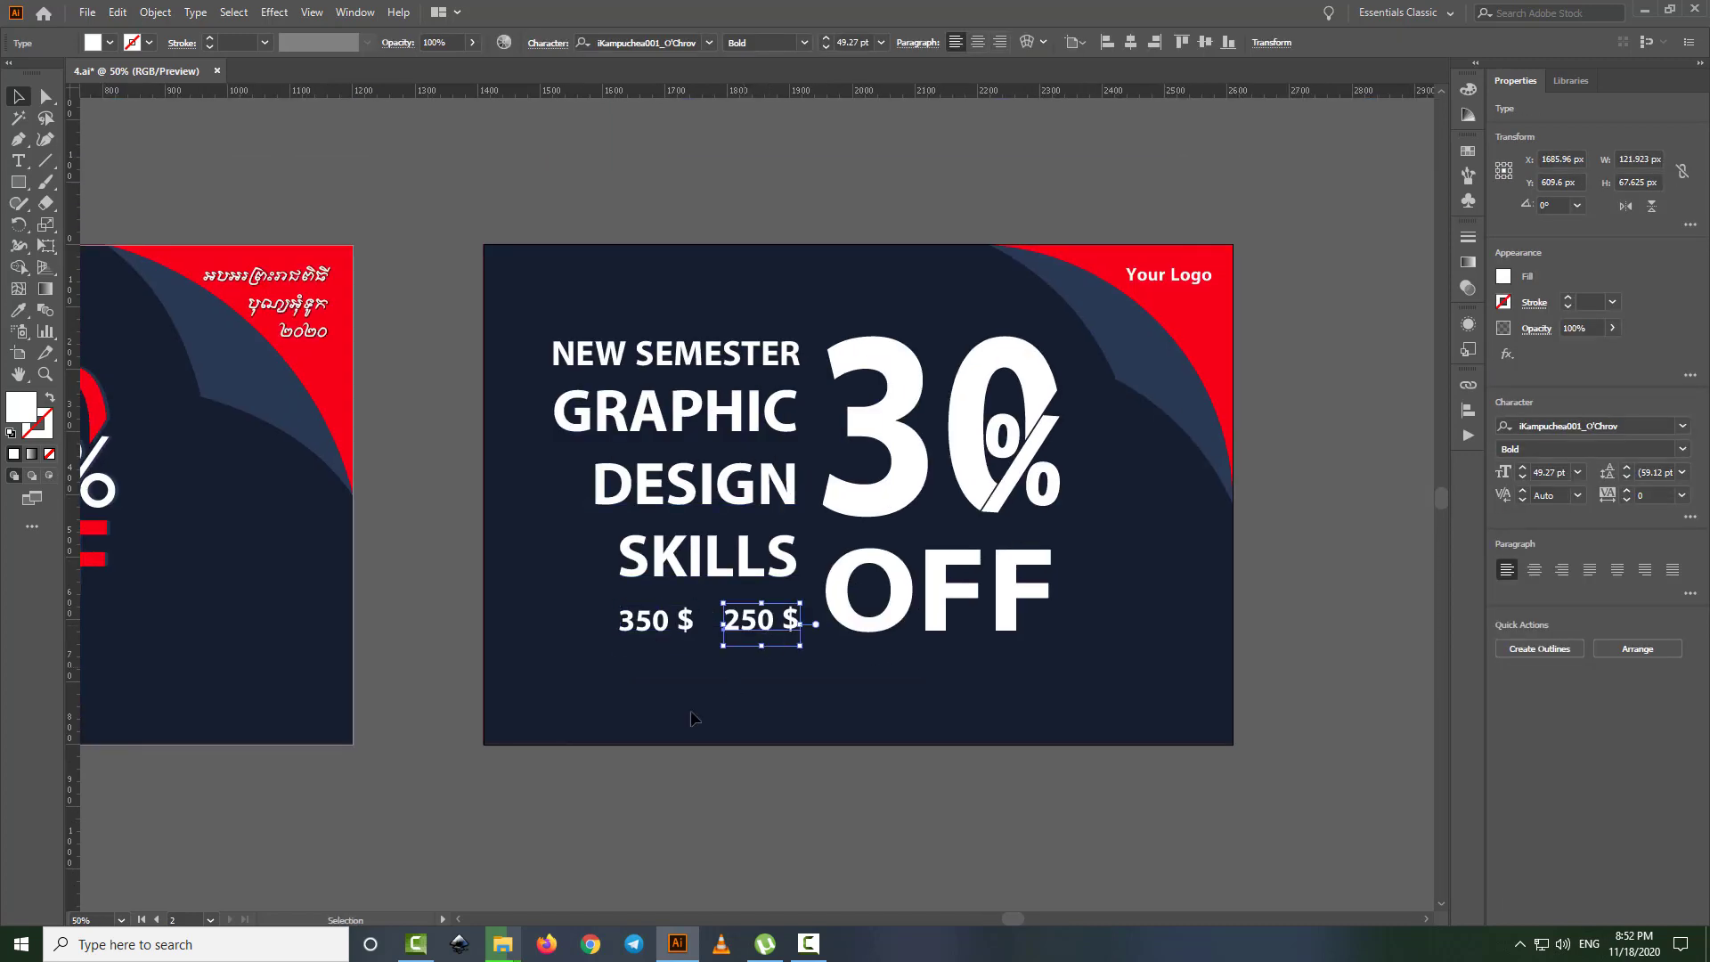
pyautogui.hscroll(-2, 737, 779)
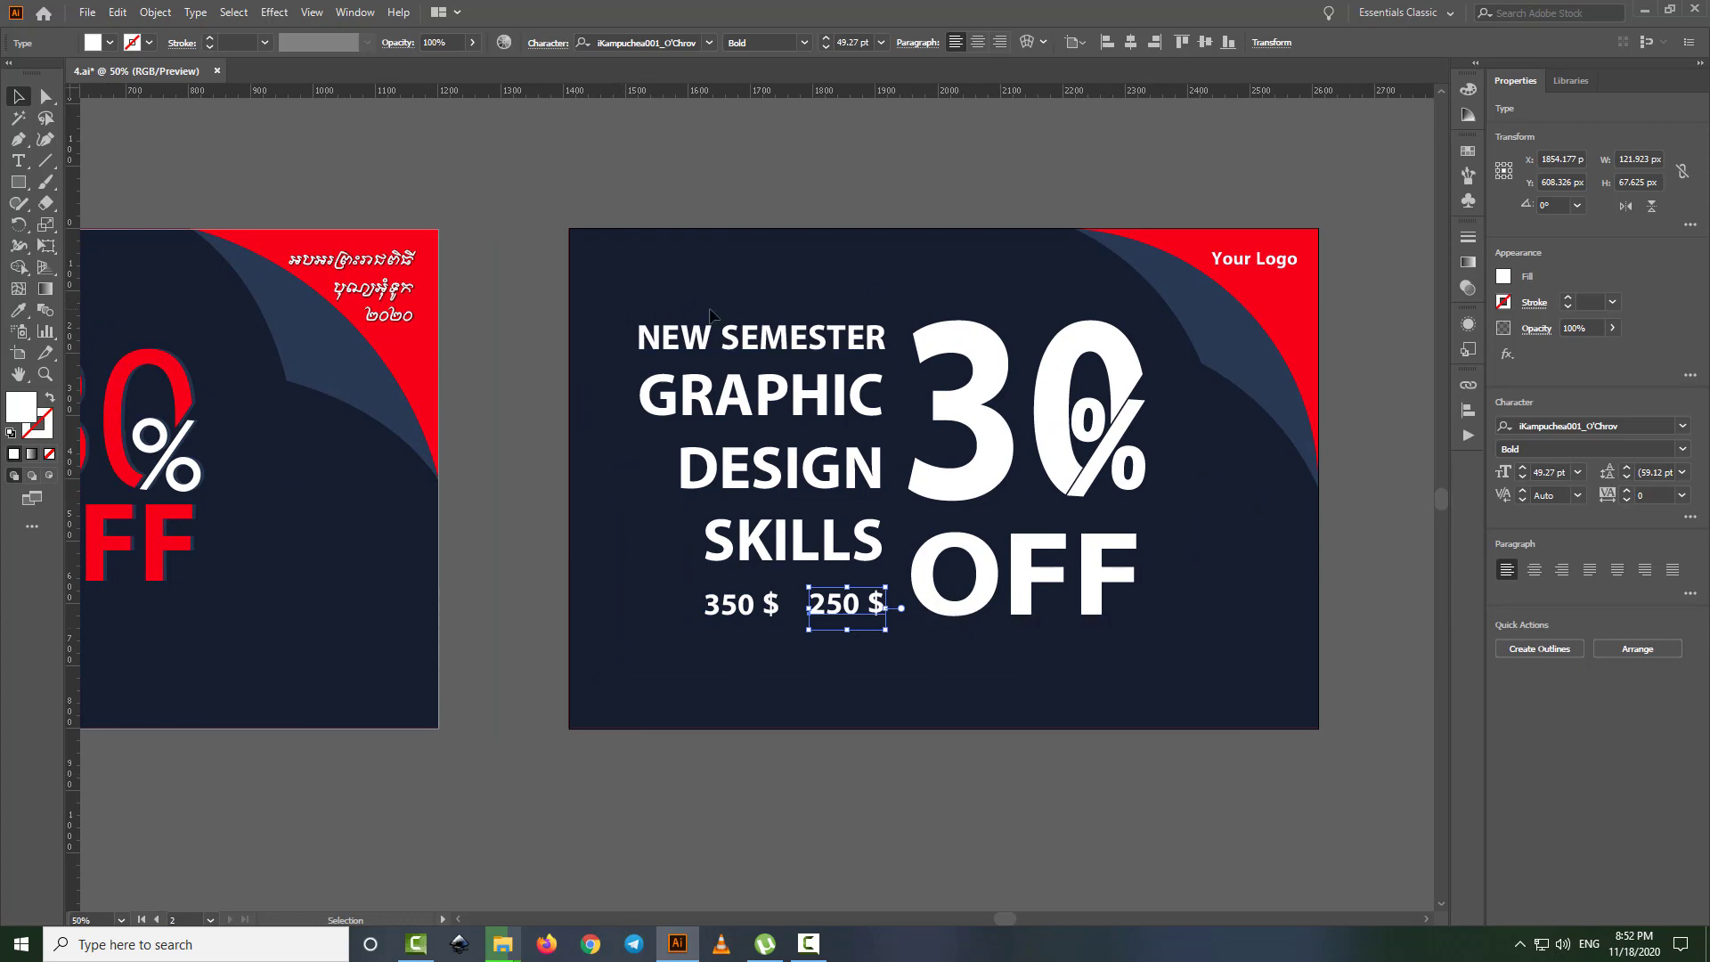
# - Colour 30% OFF red by sampling the red corner shape
pyautogui.click(948, 291)
pyautogui.moveTo(1122, 599); pyautogui.dragTo(1123, 601)
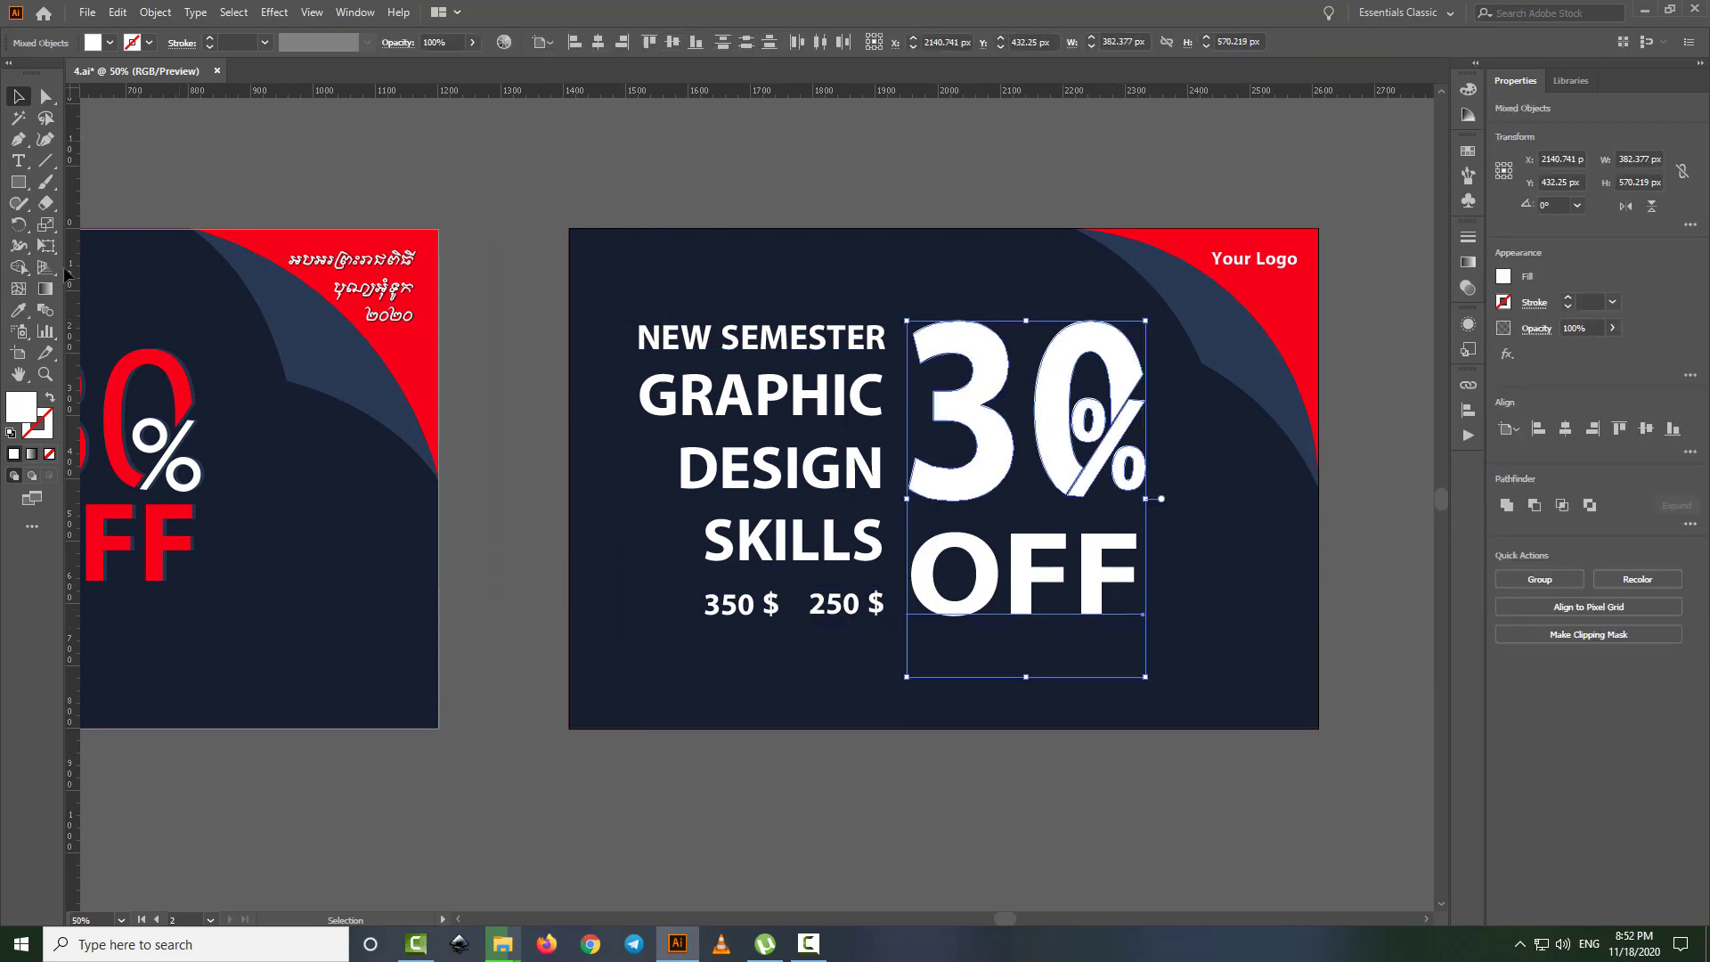
pyautogui.press('i')
pyautogui.click(1187, 233)
pyautogui.click(20, 95)
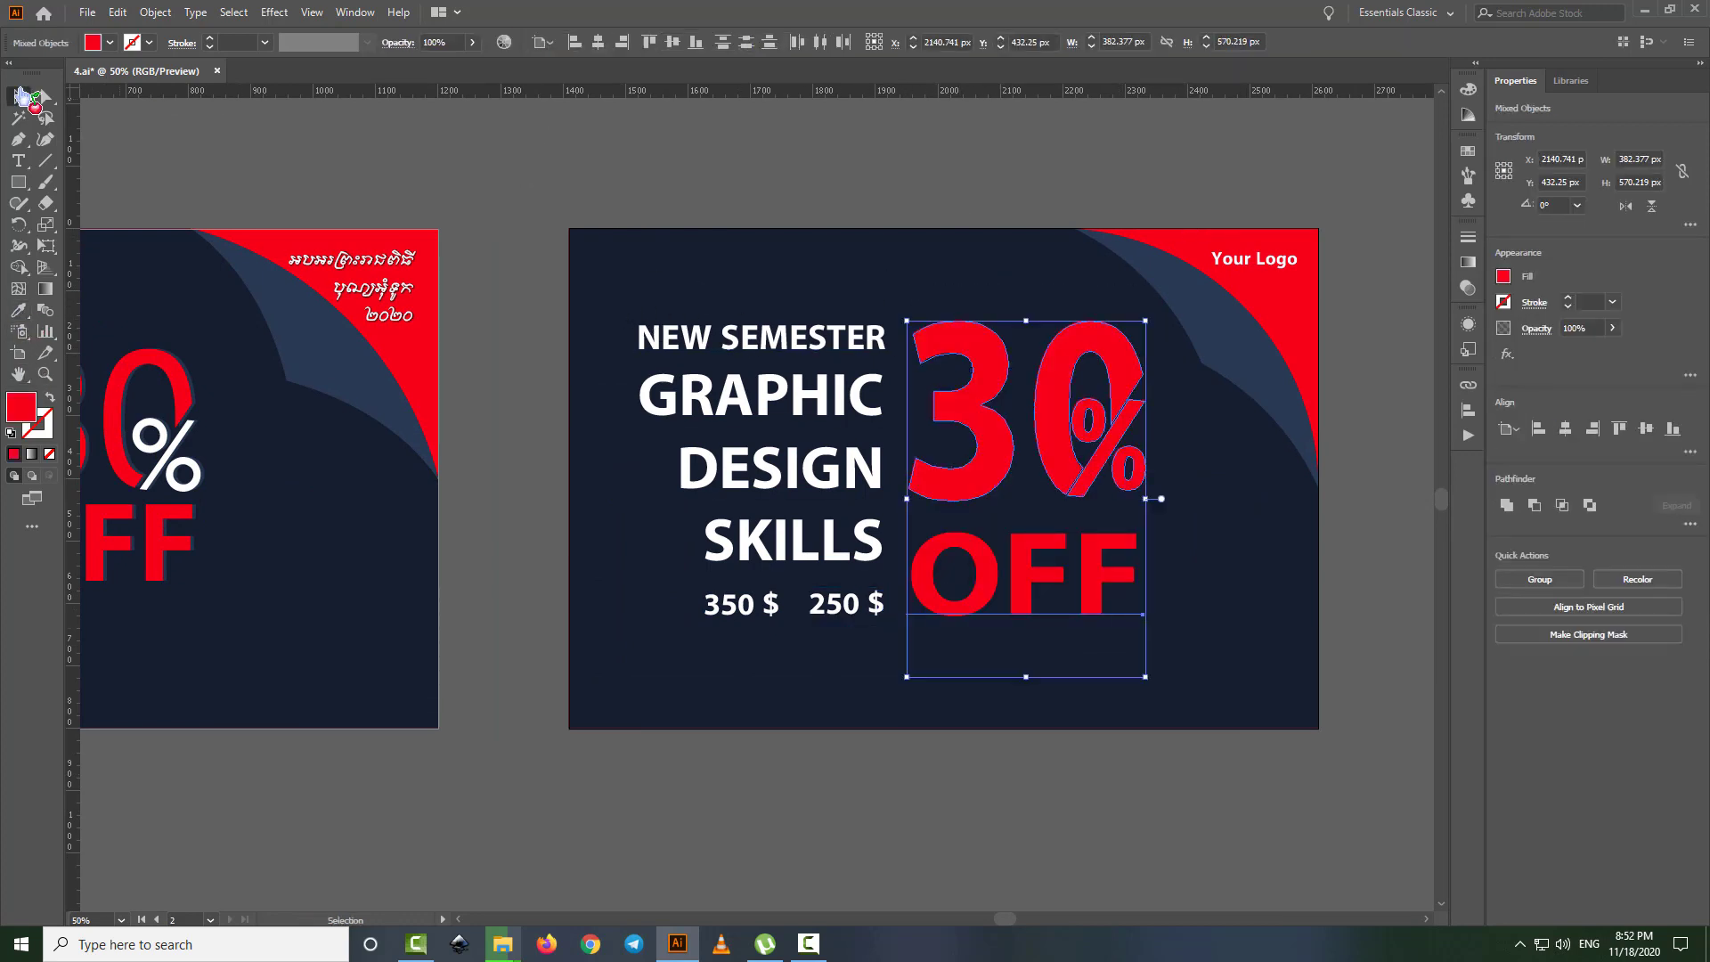
# - Colour the 250 $ price red, matching the first banner's prices
pyautogui.click(861, 614)
pyautogui.moveTo(728, 753); pyautogui.dragTo(930, 740)
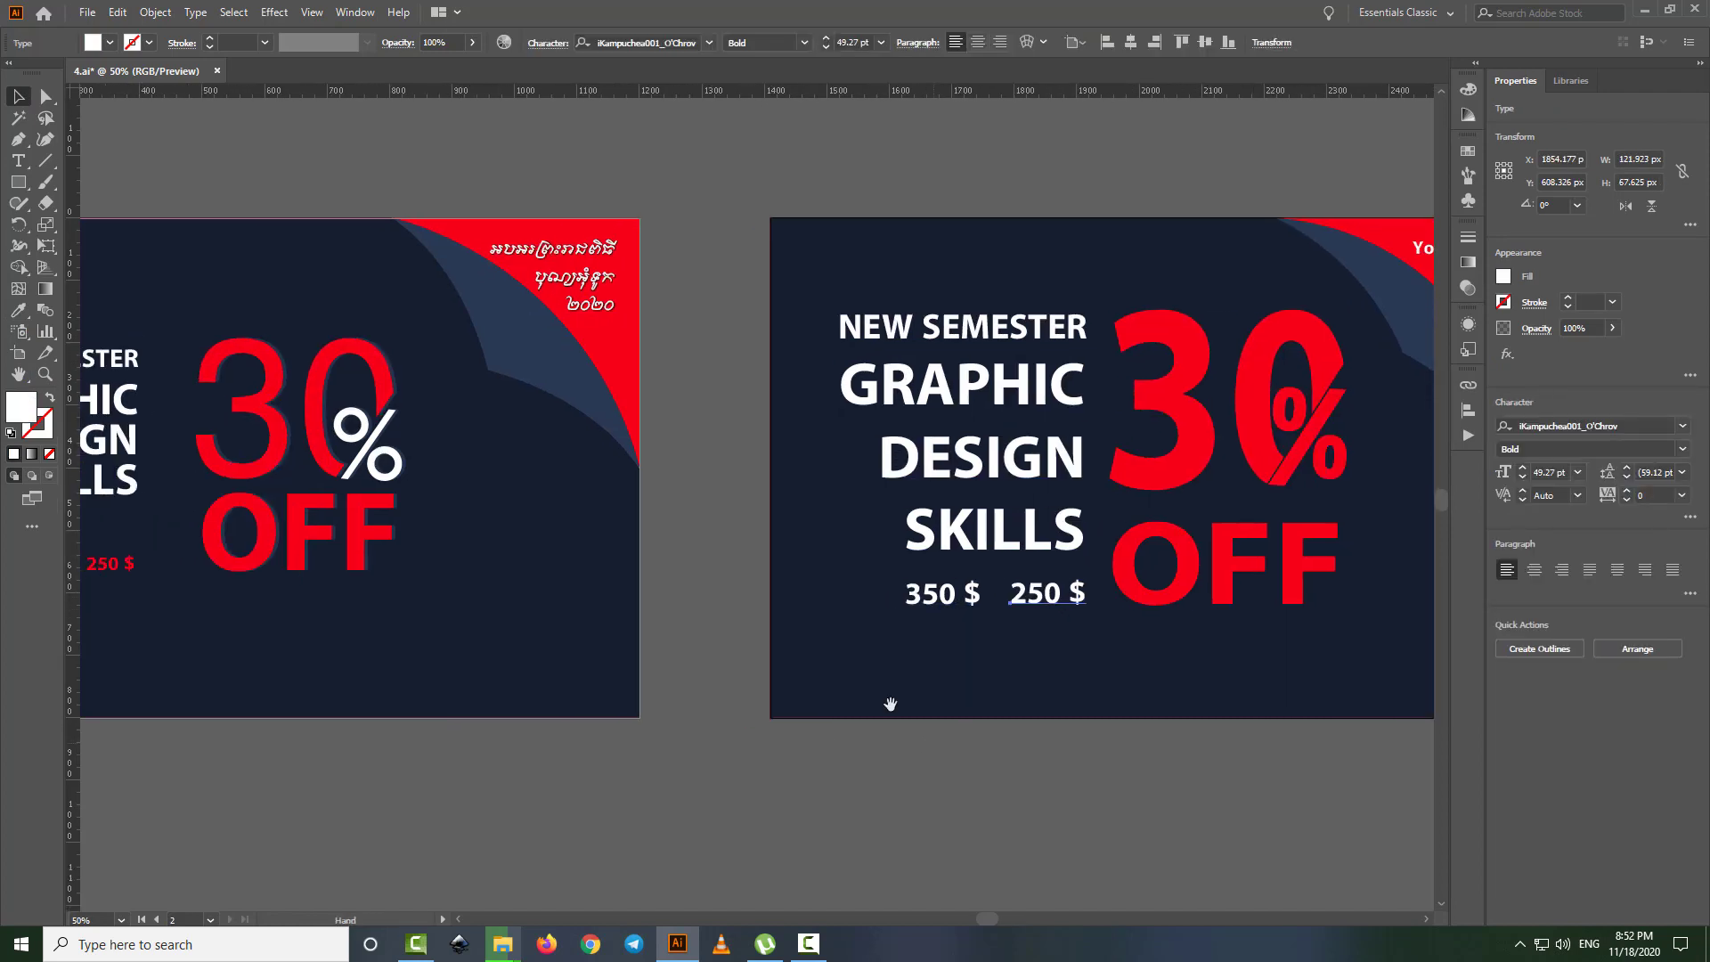
pyautogui.press('i')
pyautogui.click(617, 333)
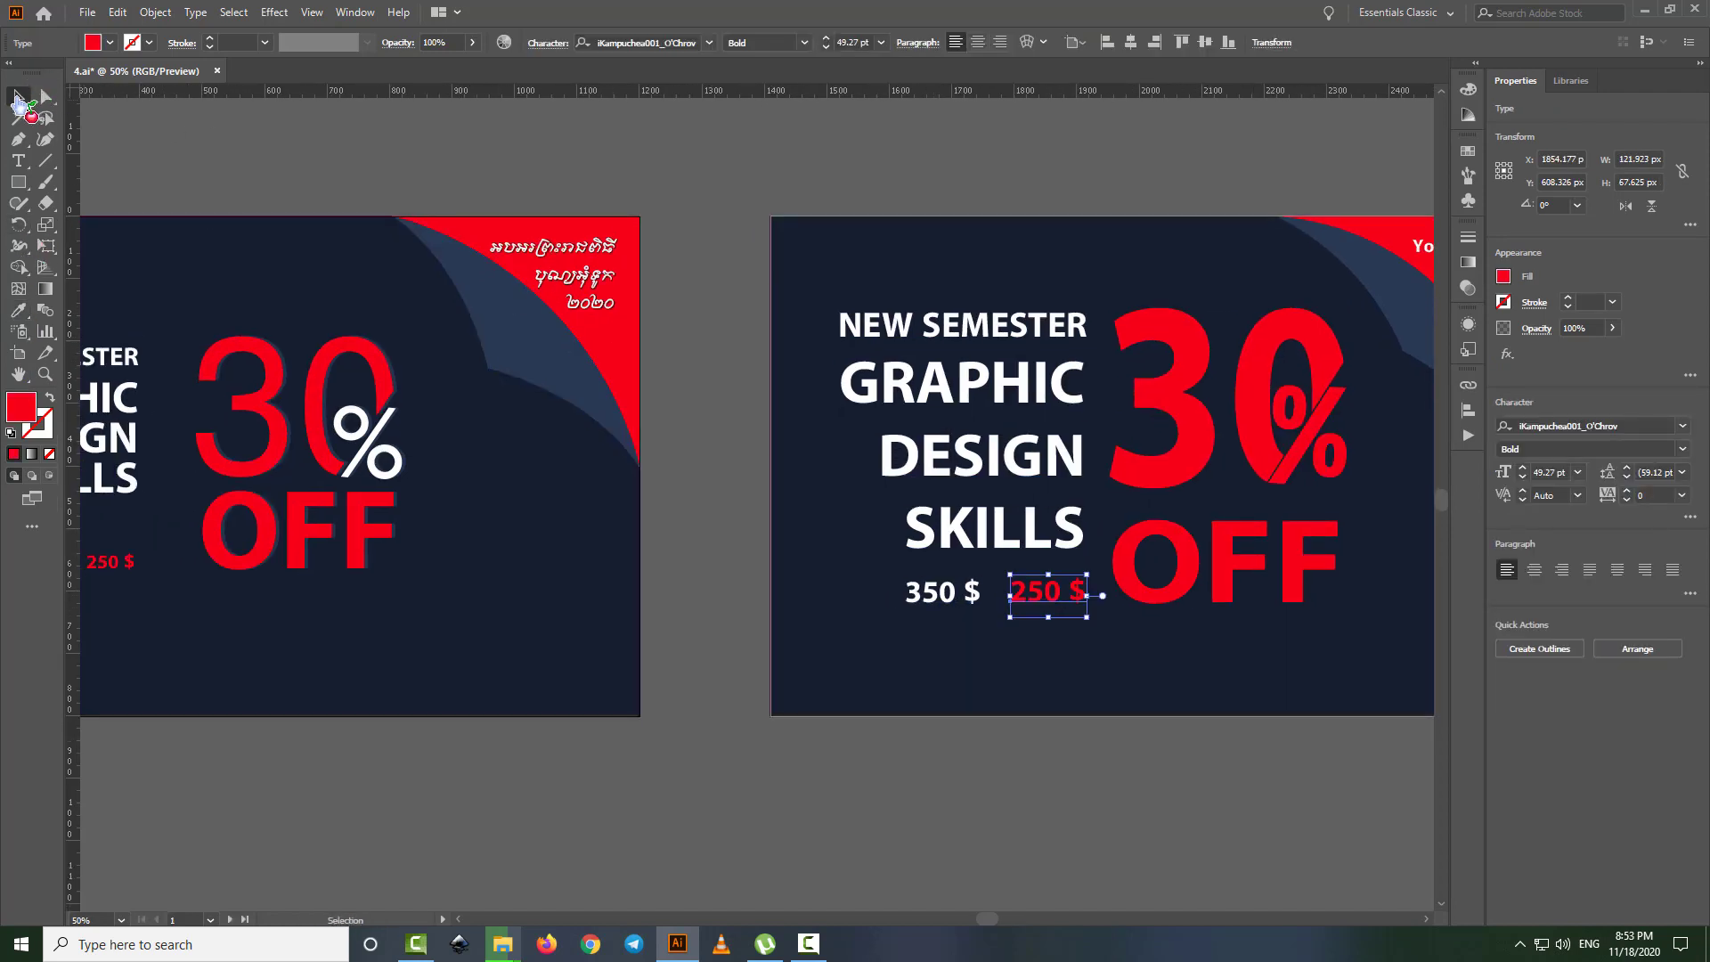
pyautogui.click(19, 95)
pyautogui.click(1012, 757)
pyautogui.hscroll(3, 891, 677)
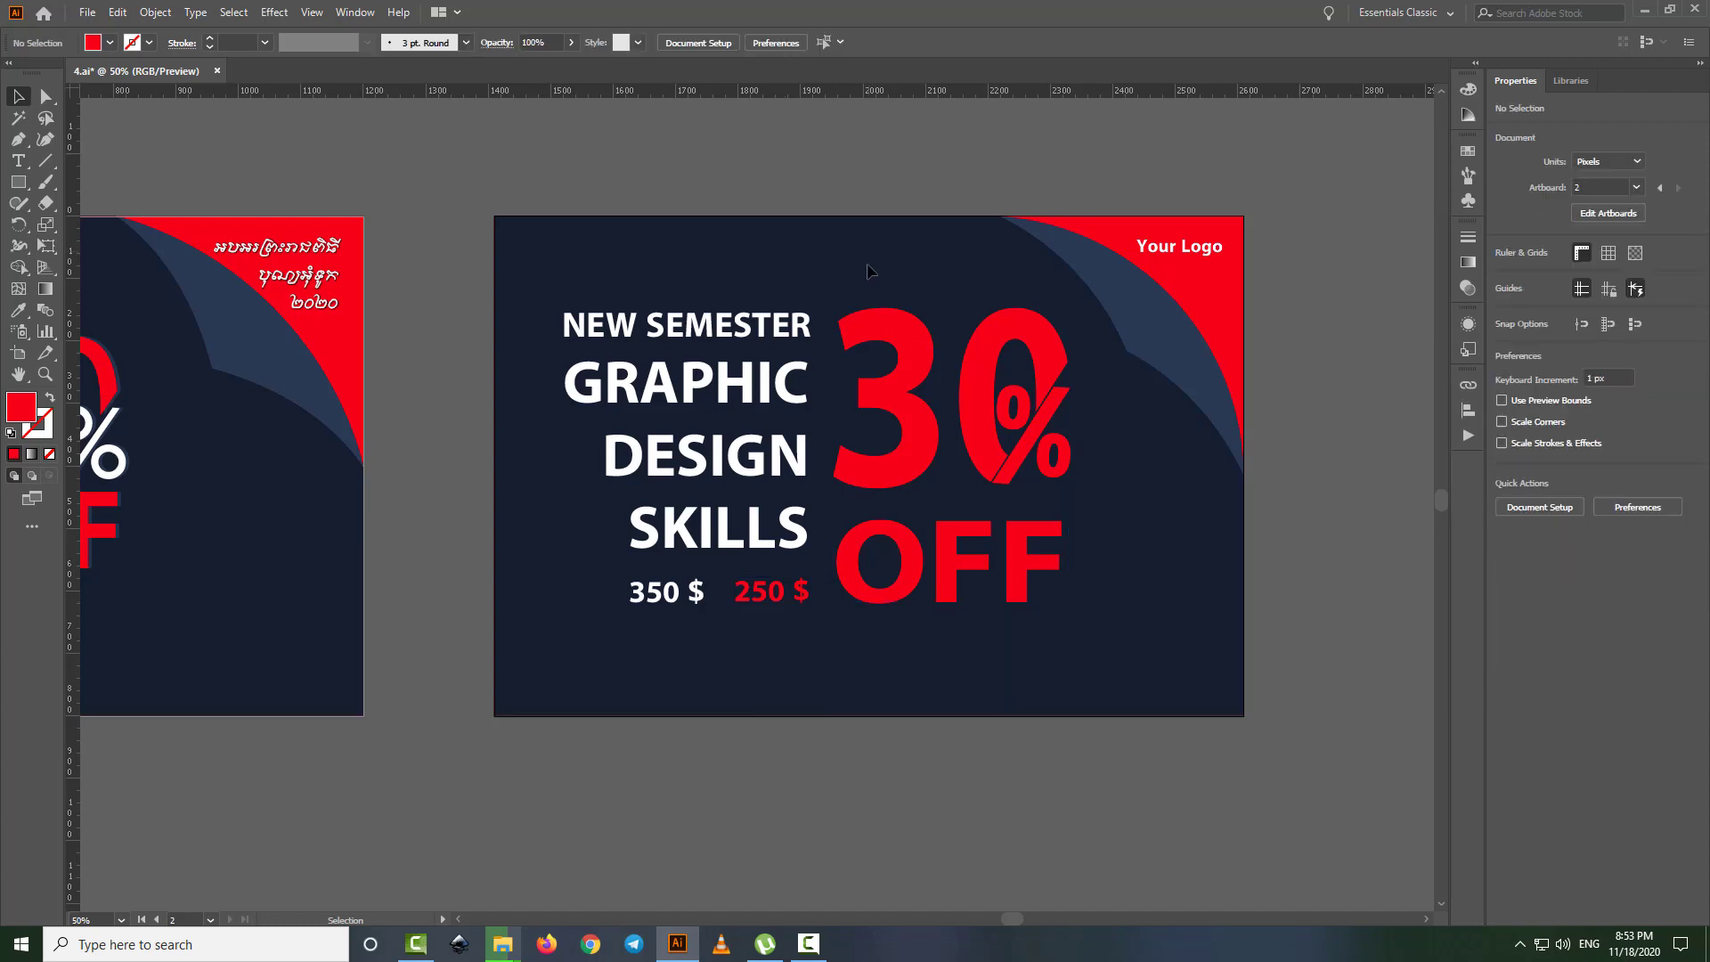
# - Add a drop shadow to 30% OFF with Y offset 0 px and dark grey colour
pyautogui.moveTo(870, 259); pyautogui.dragTo(1050, 614)
pyautogui.click(274, 13)
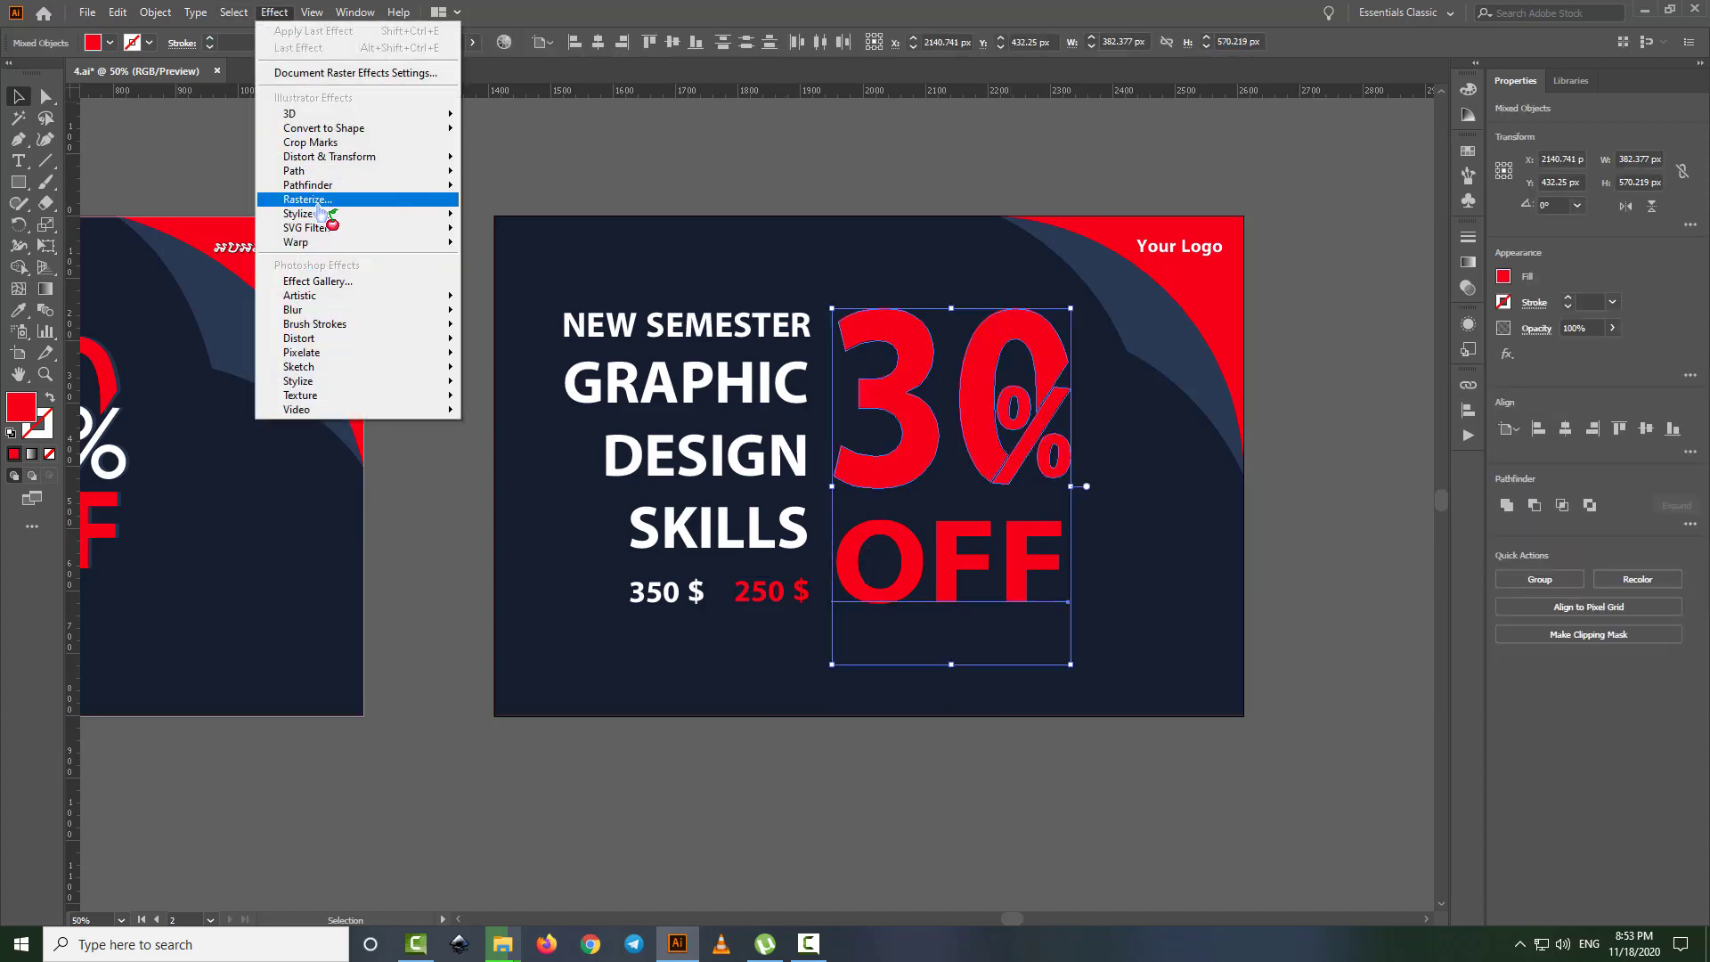
pyautogui.click(498, 217)
pyautogui.moveTo(1191, 215); pyautogui.dragTo(1280, 164)
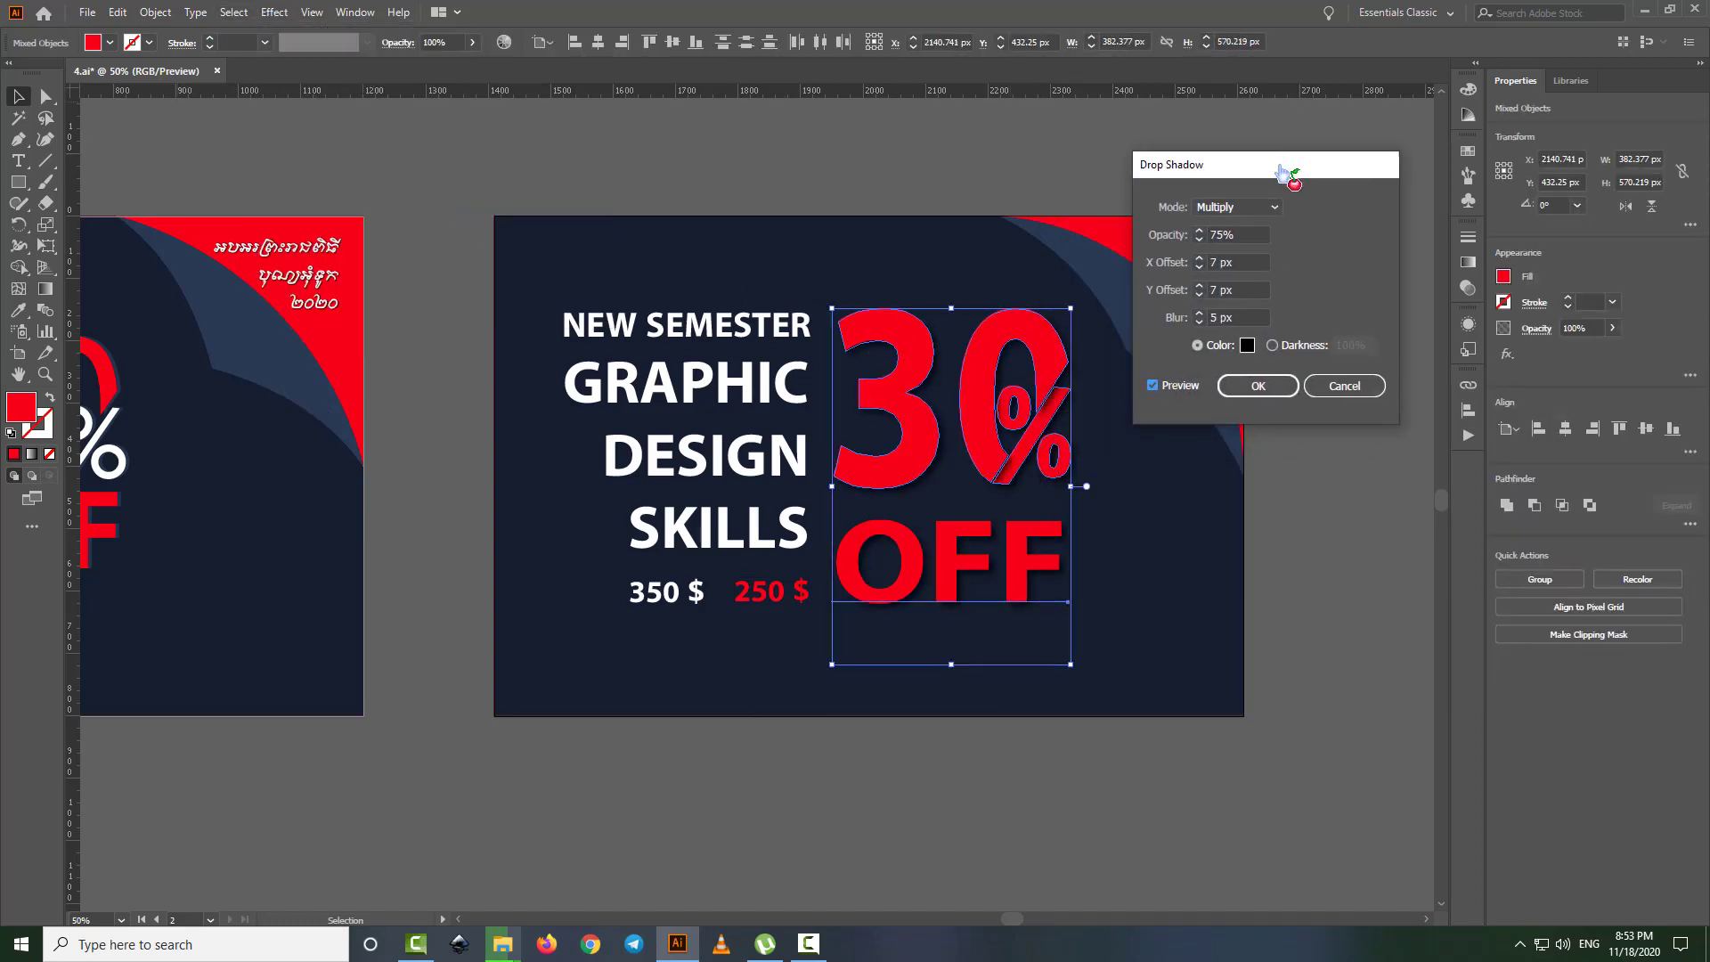
pyautogui.click(1212, 289)
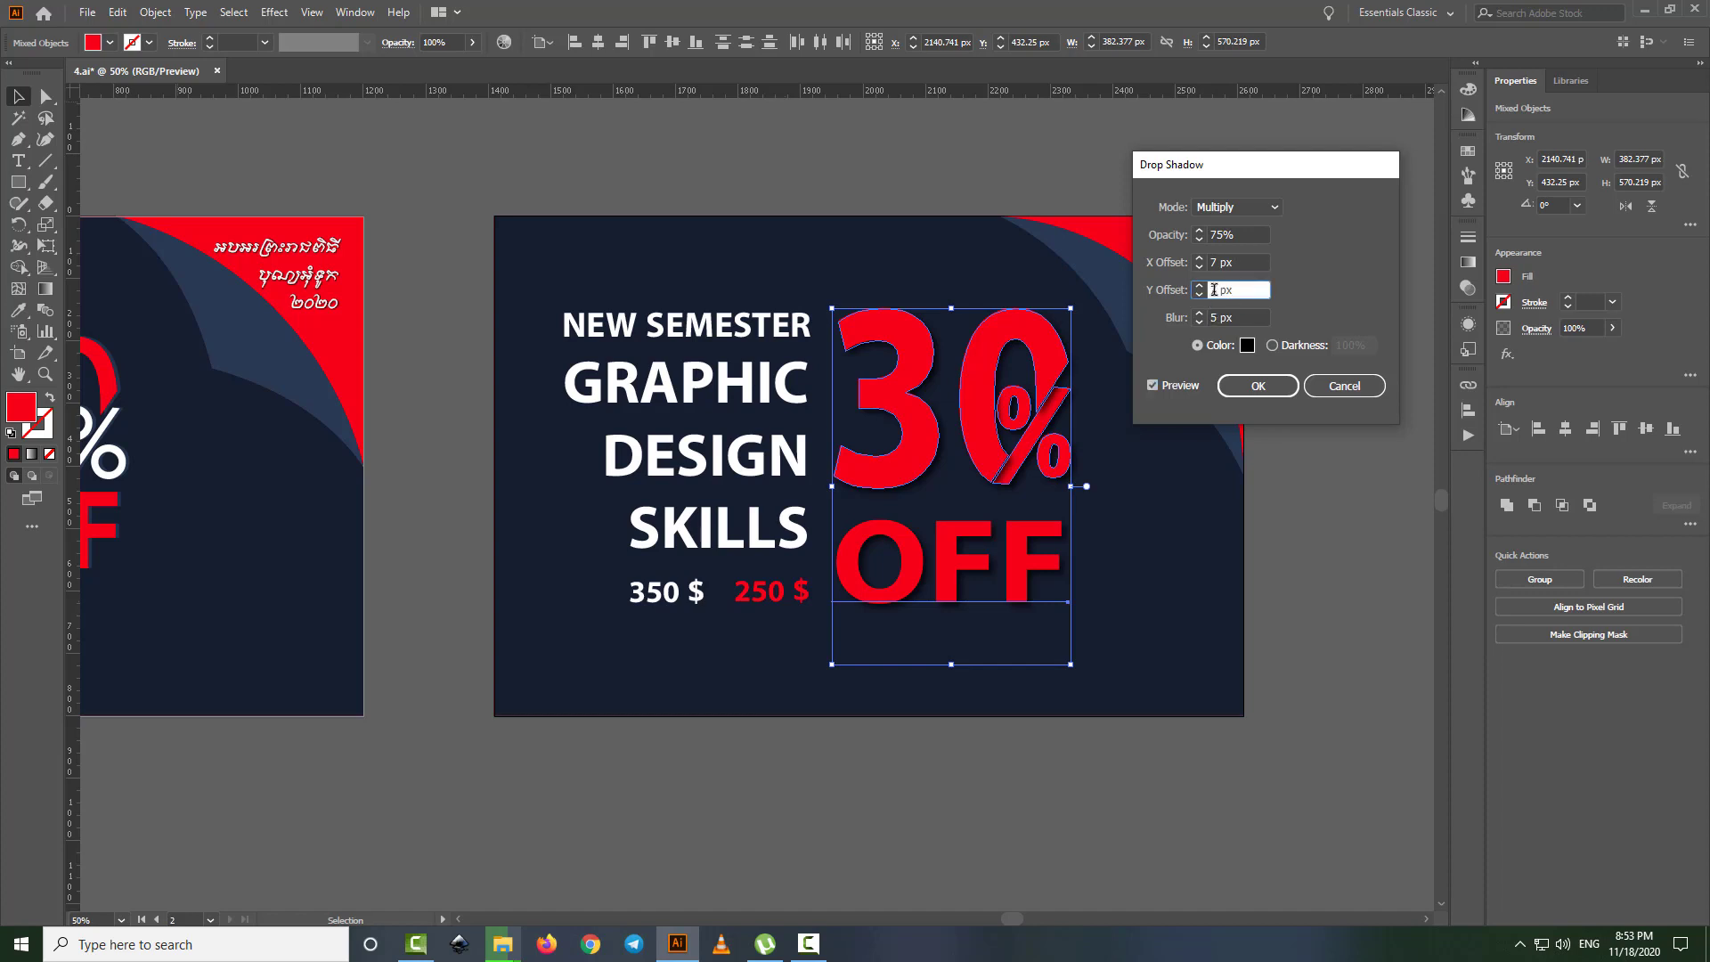
pyautogui.click(1248, 345)
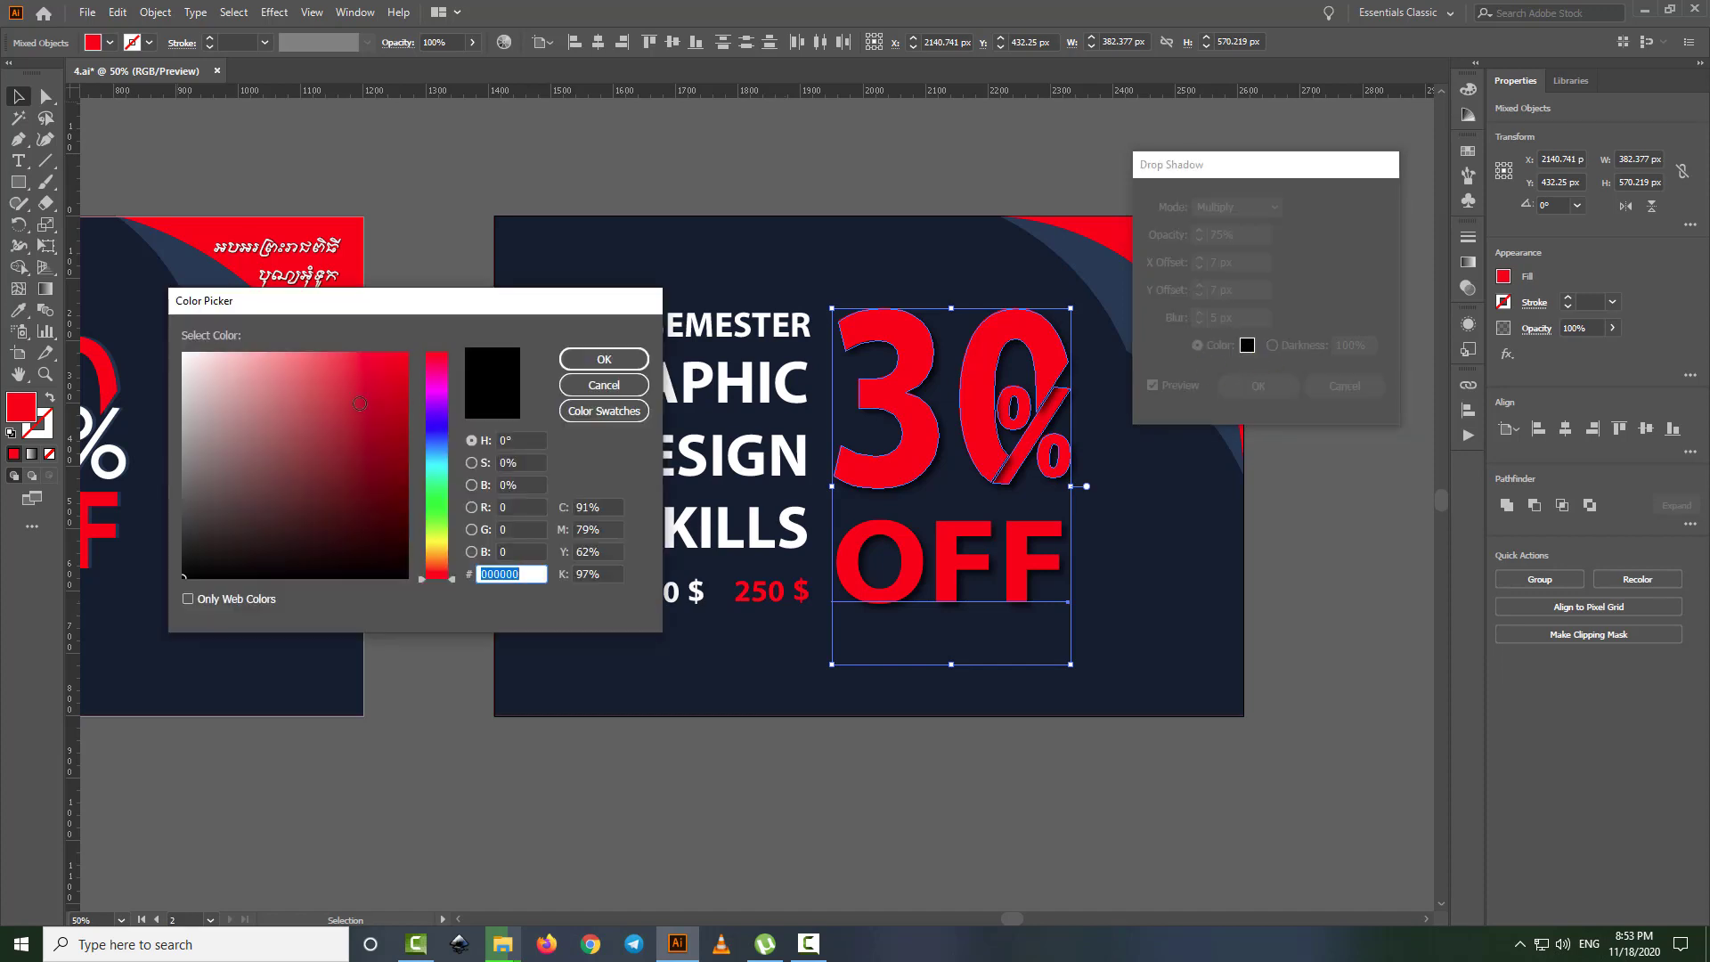
pyautogui.moveTo(400, 314); pyautogui.dragTo(491, 541)
pyautogui.click(279, 735)
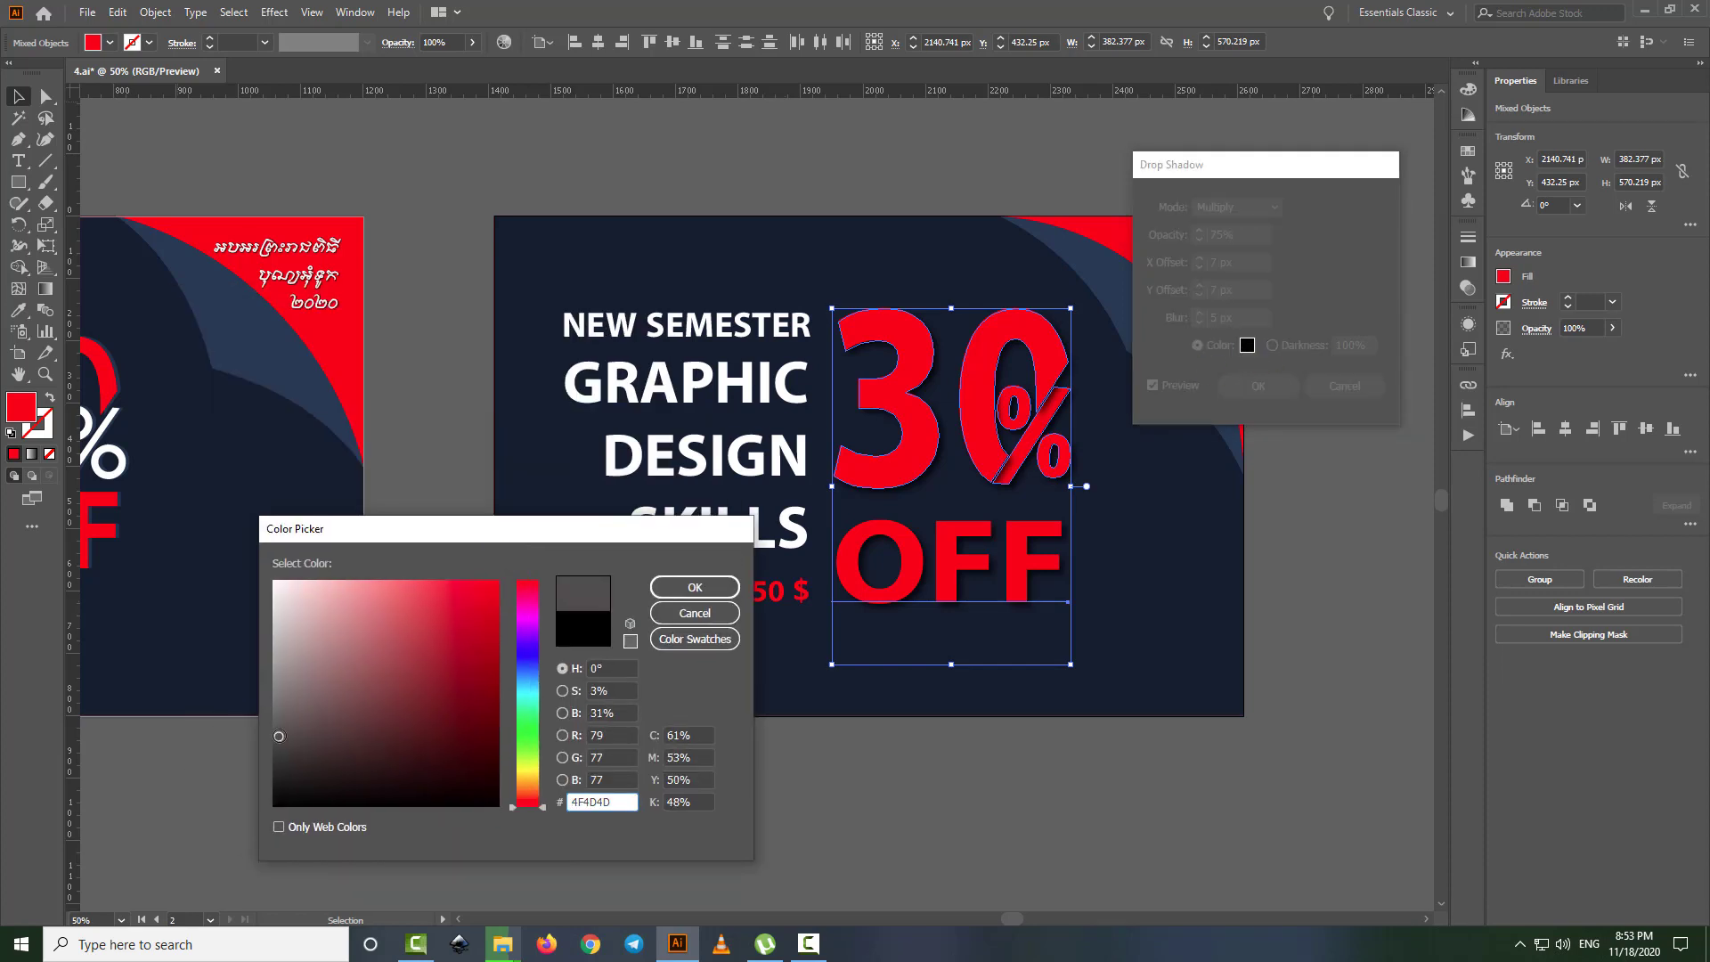
pyautogui.click(682, 585)
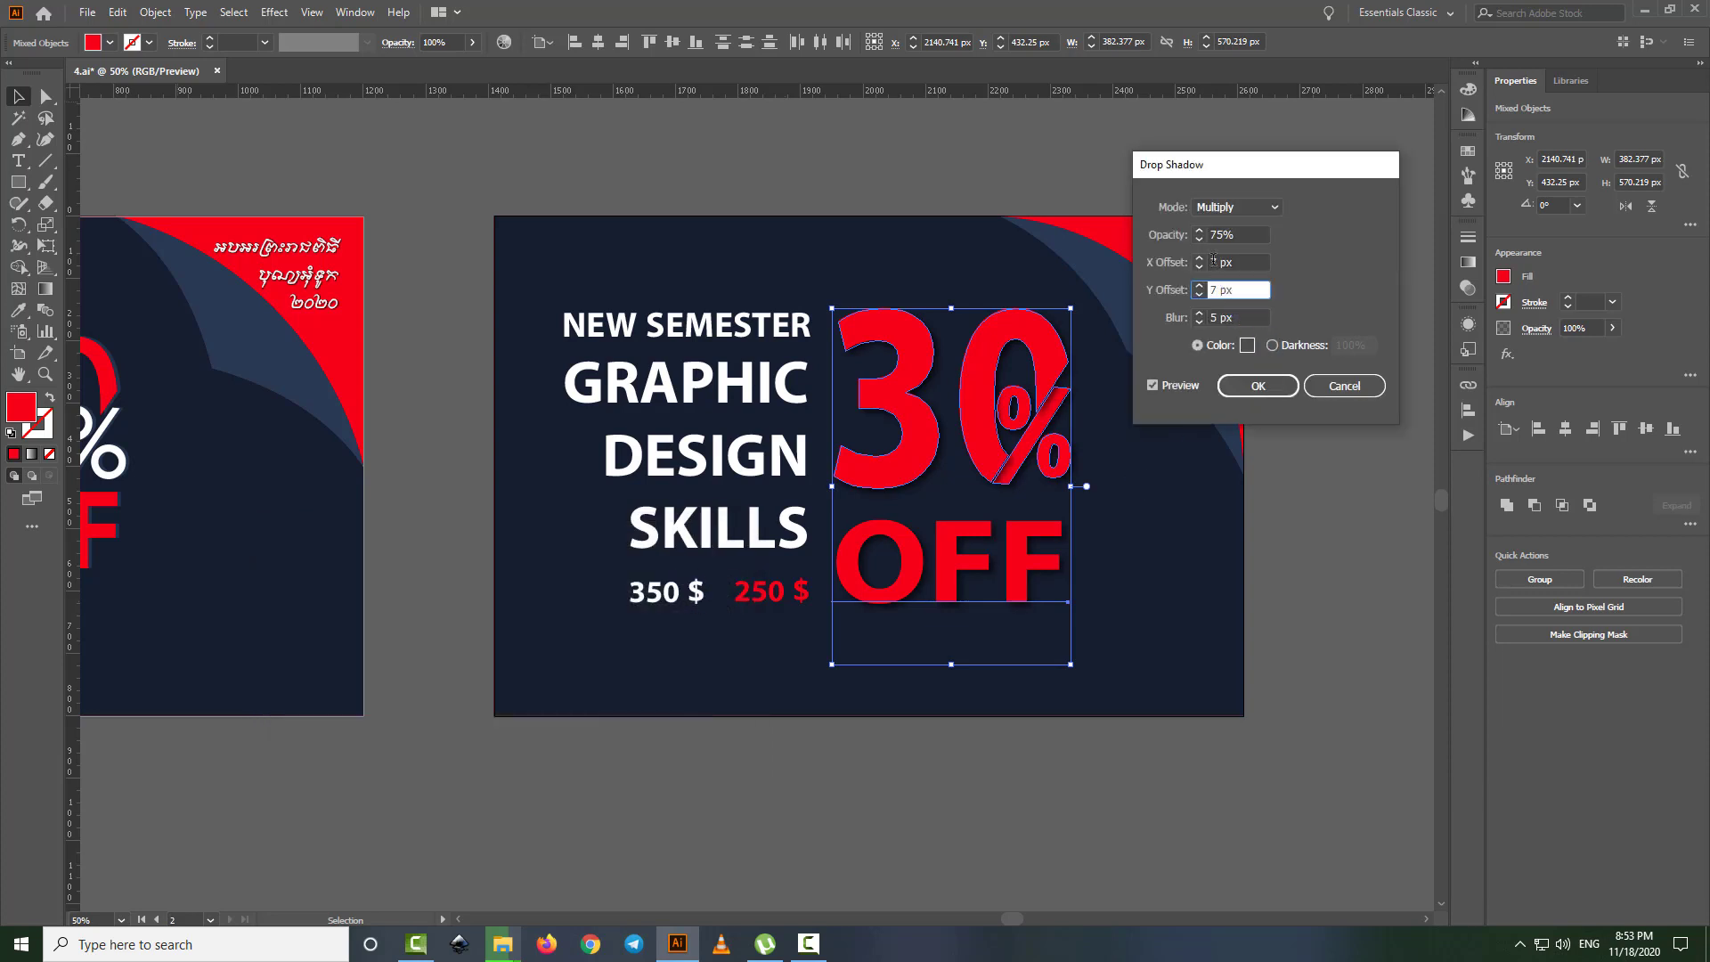
# - Set the shadow to 3 px blur, 7 px X offset and black #000000
pyautogui.click(1213, 313)
pyautogui.write('1')
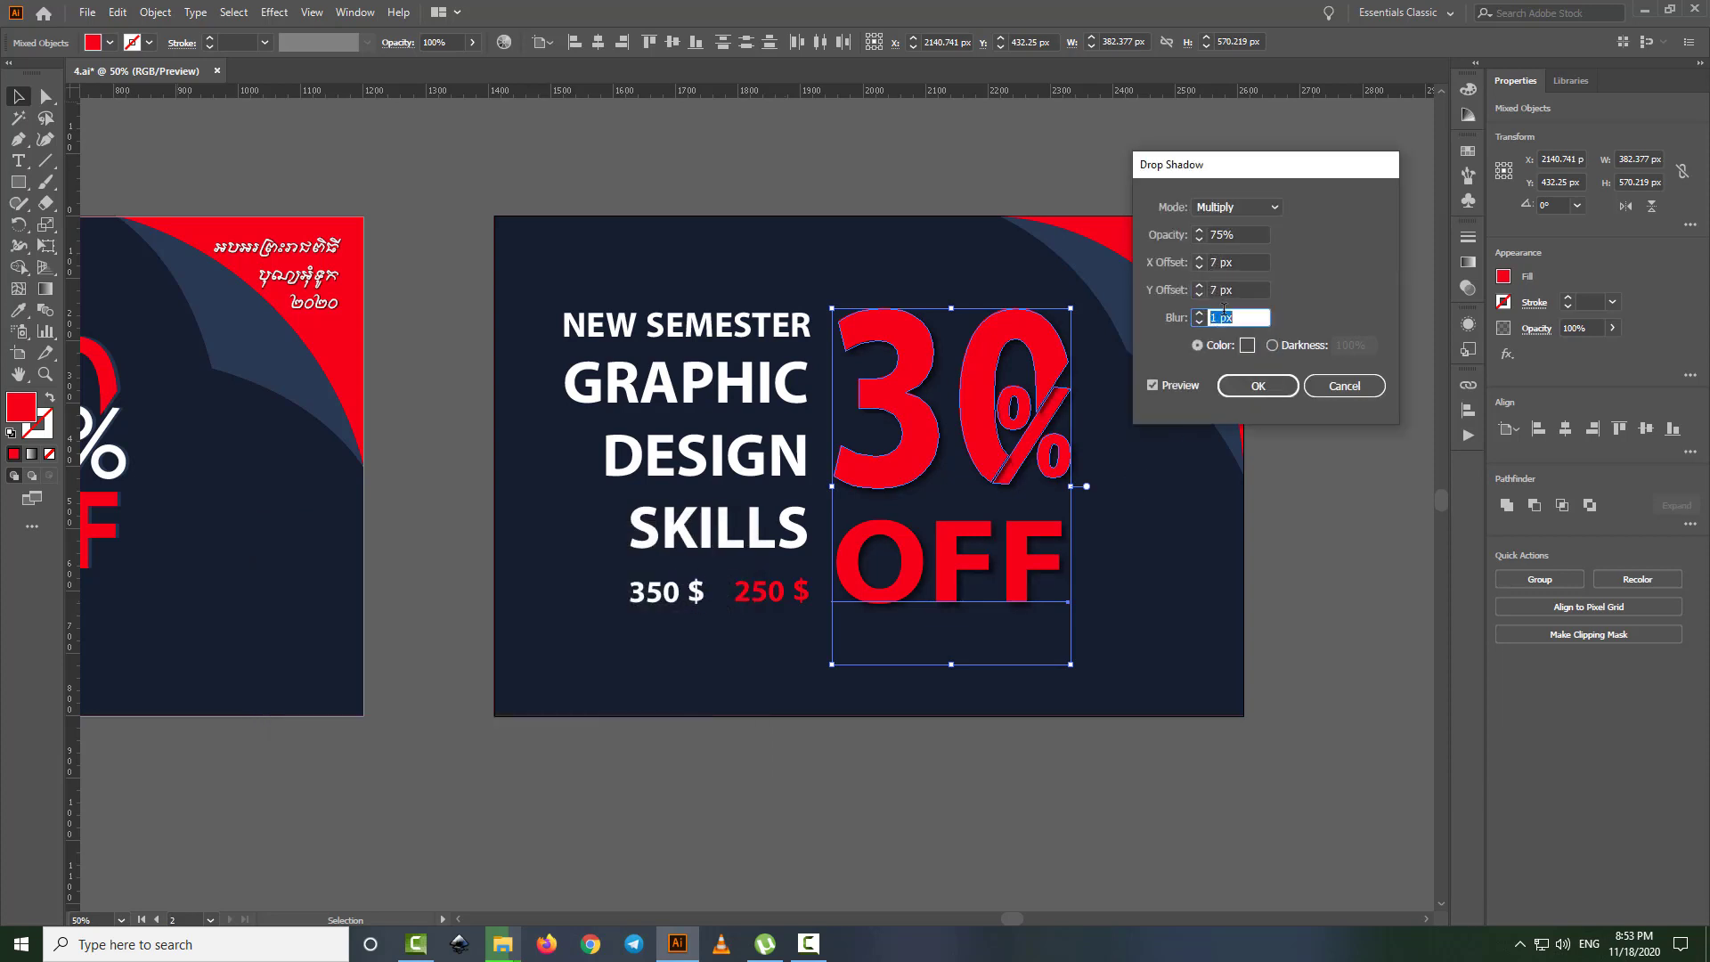
pyautogui.click(1247, 345)
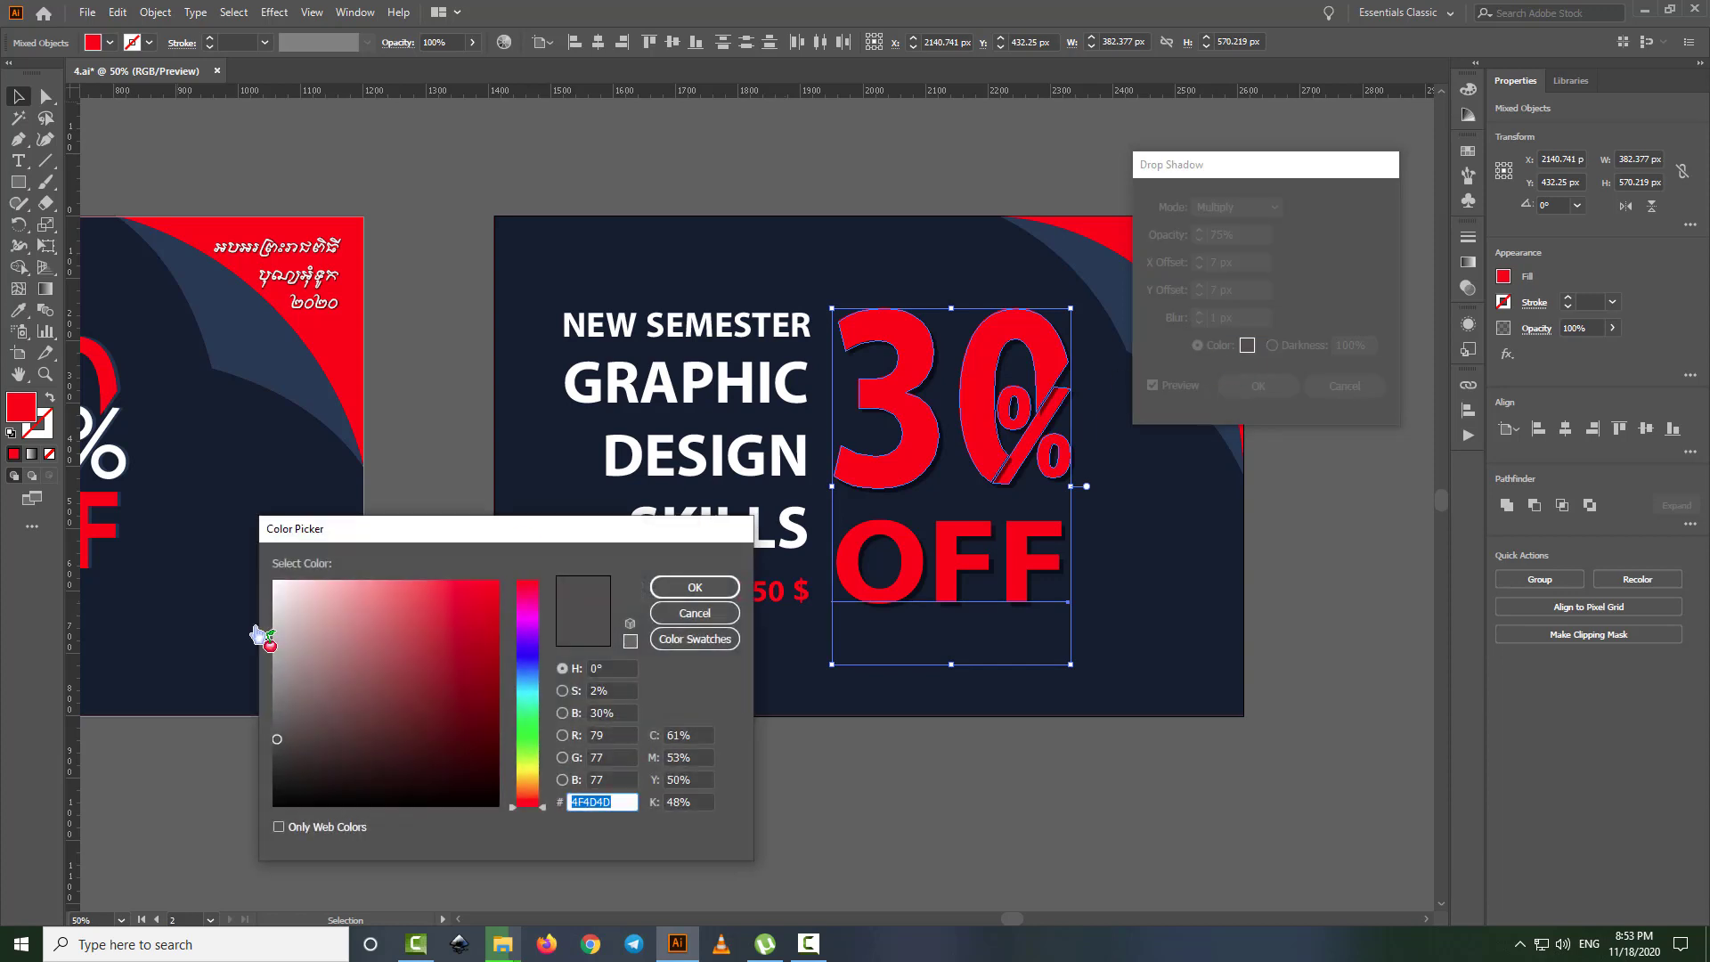
pyautogui.click(277, 668)
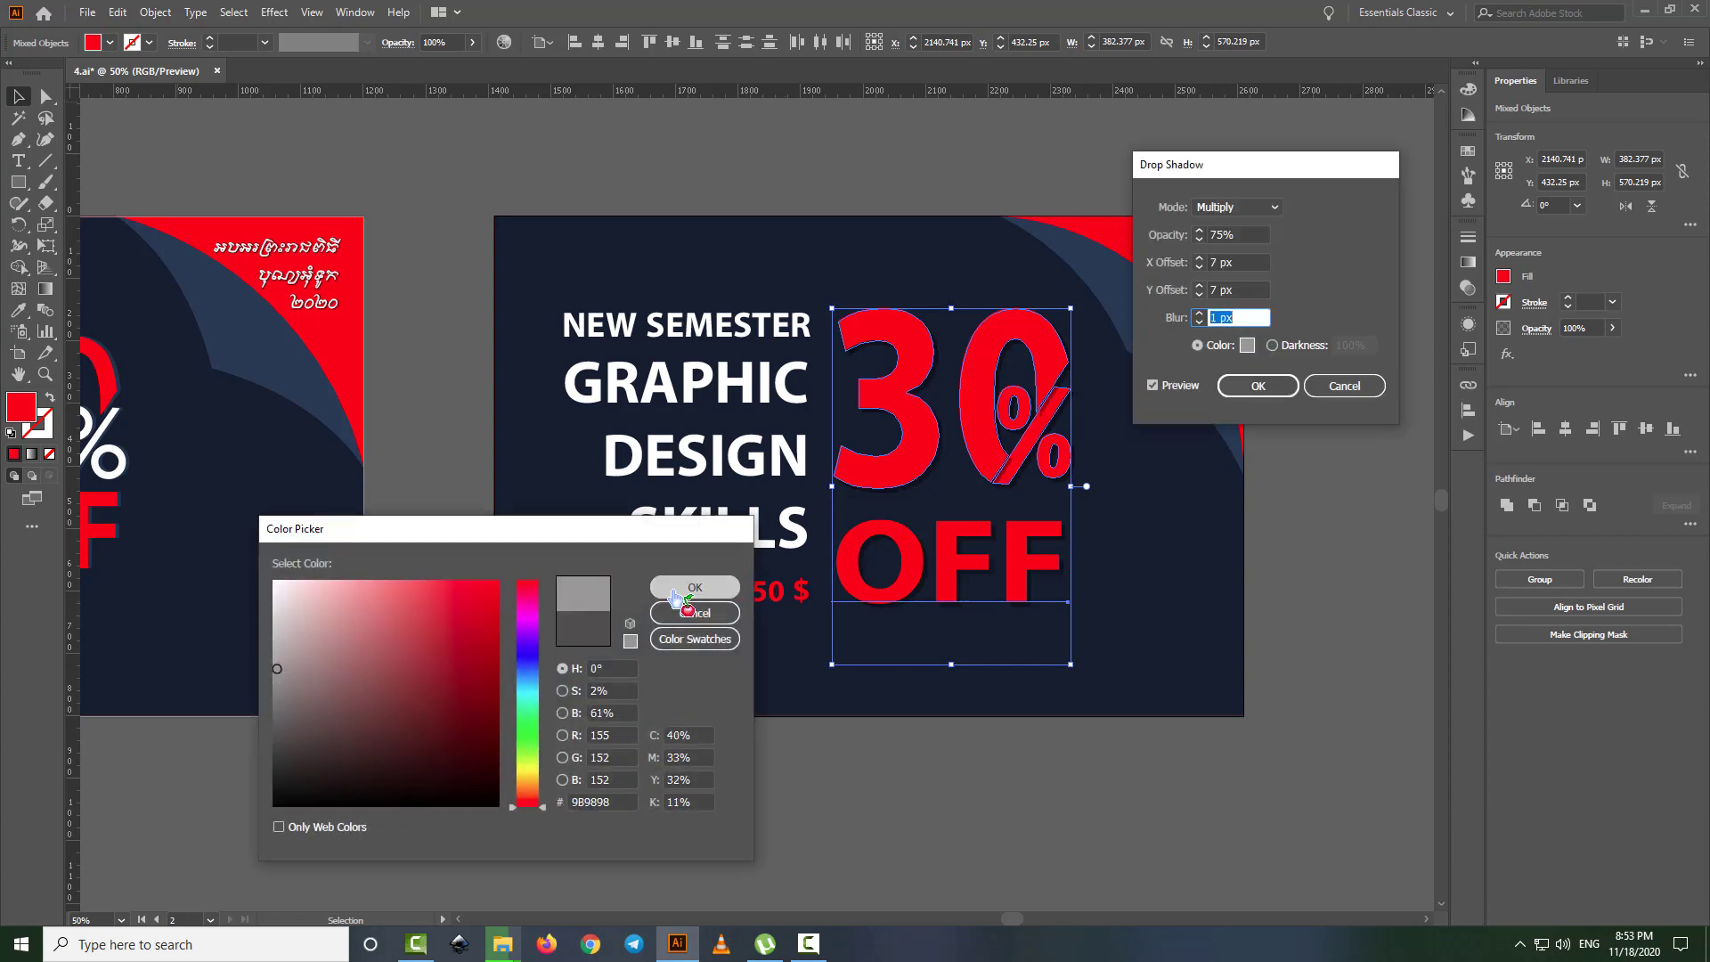
pyautogui.click(694, 585)
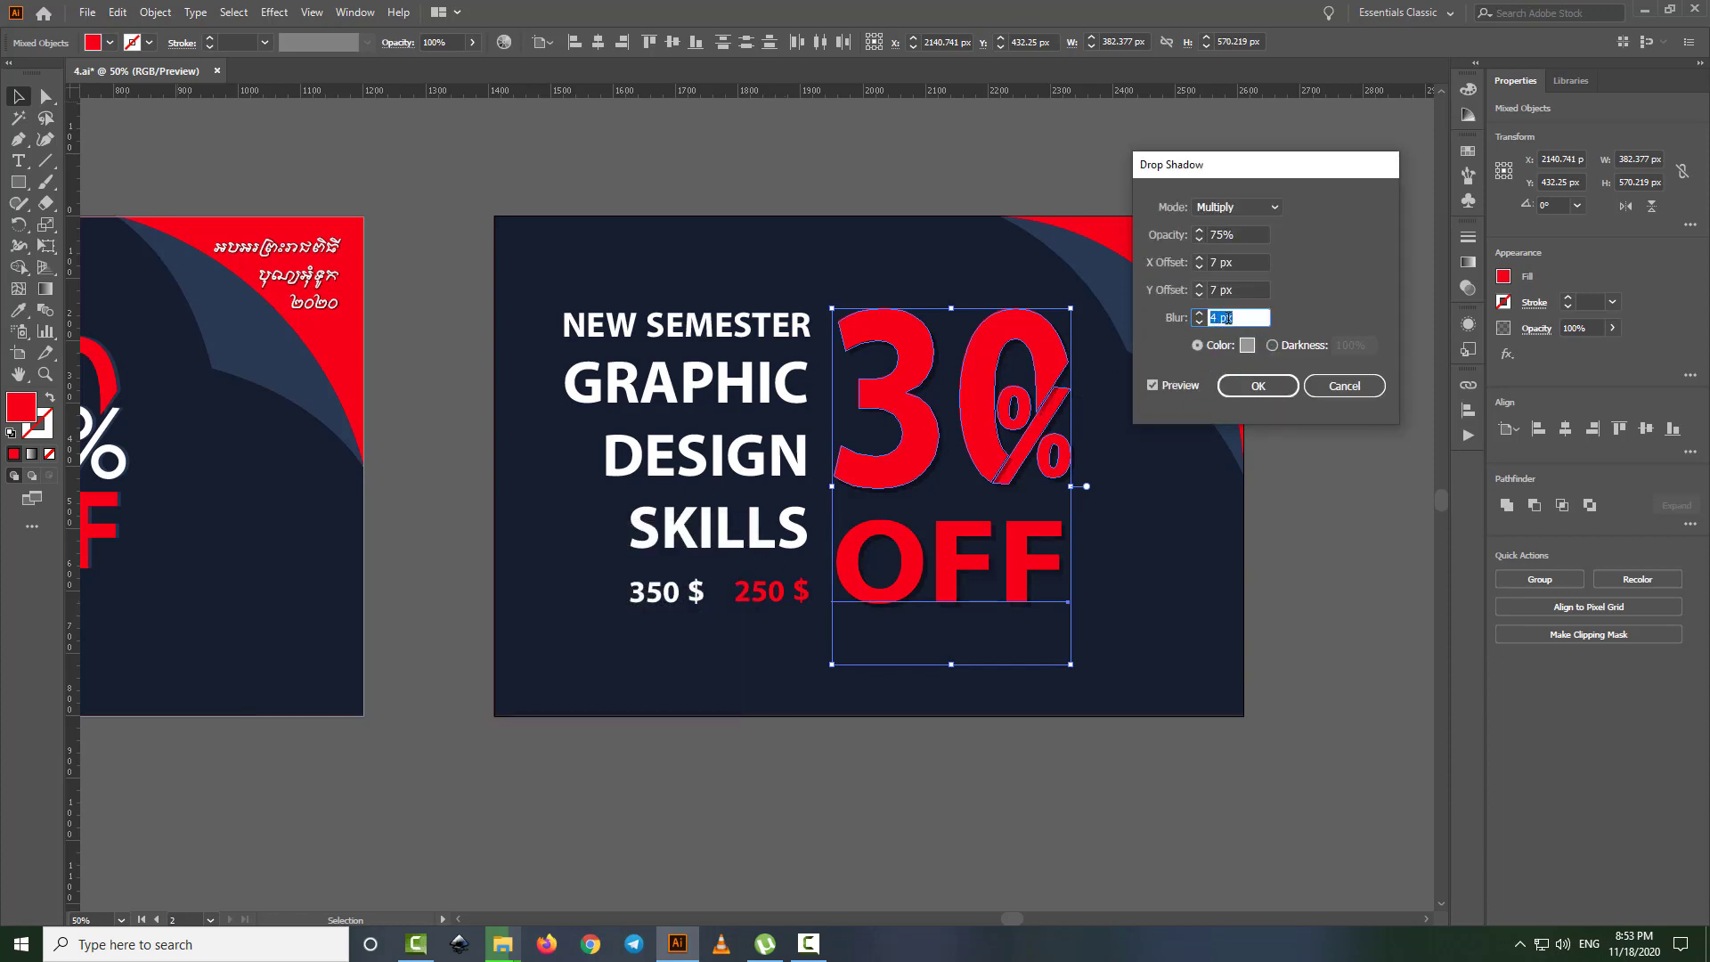
pyautogui.click(1214, 289)
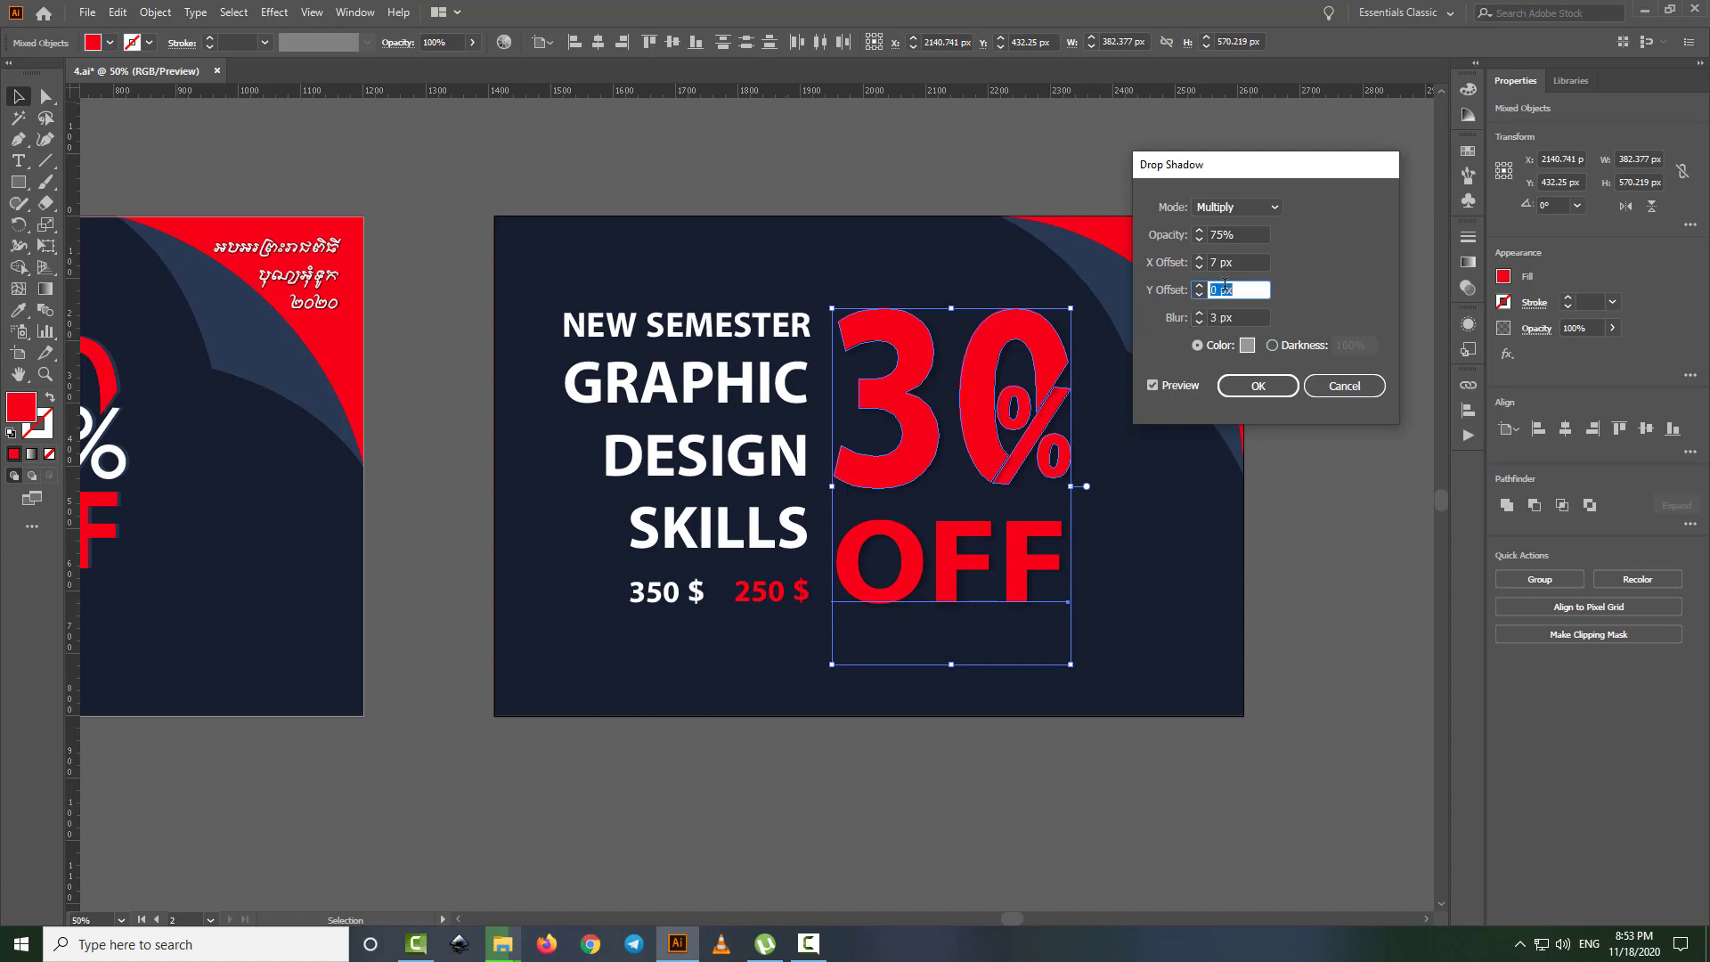
pyautogui.click(1212, 262)
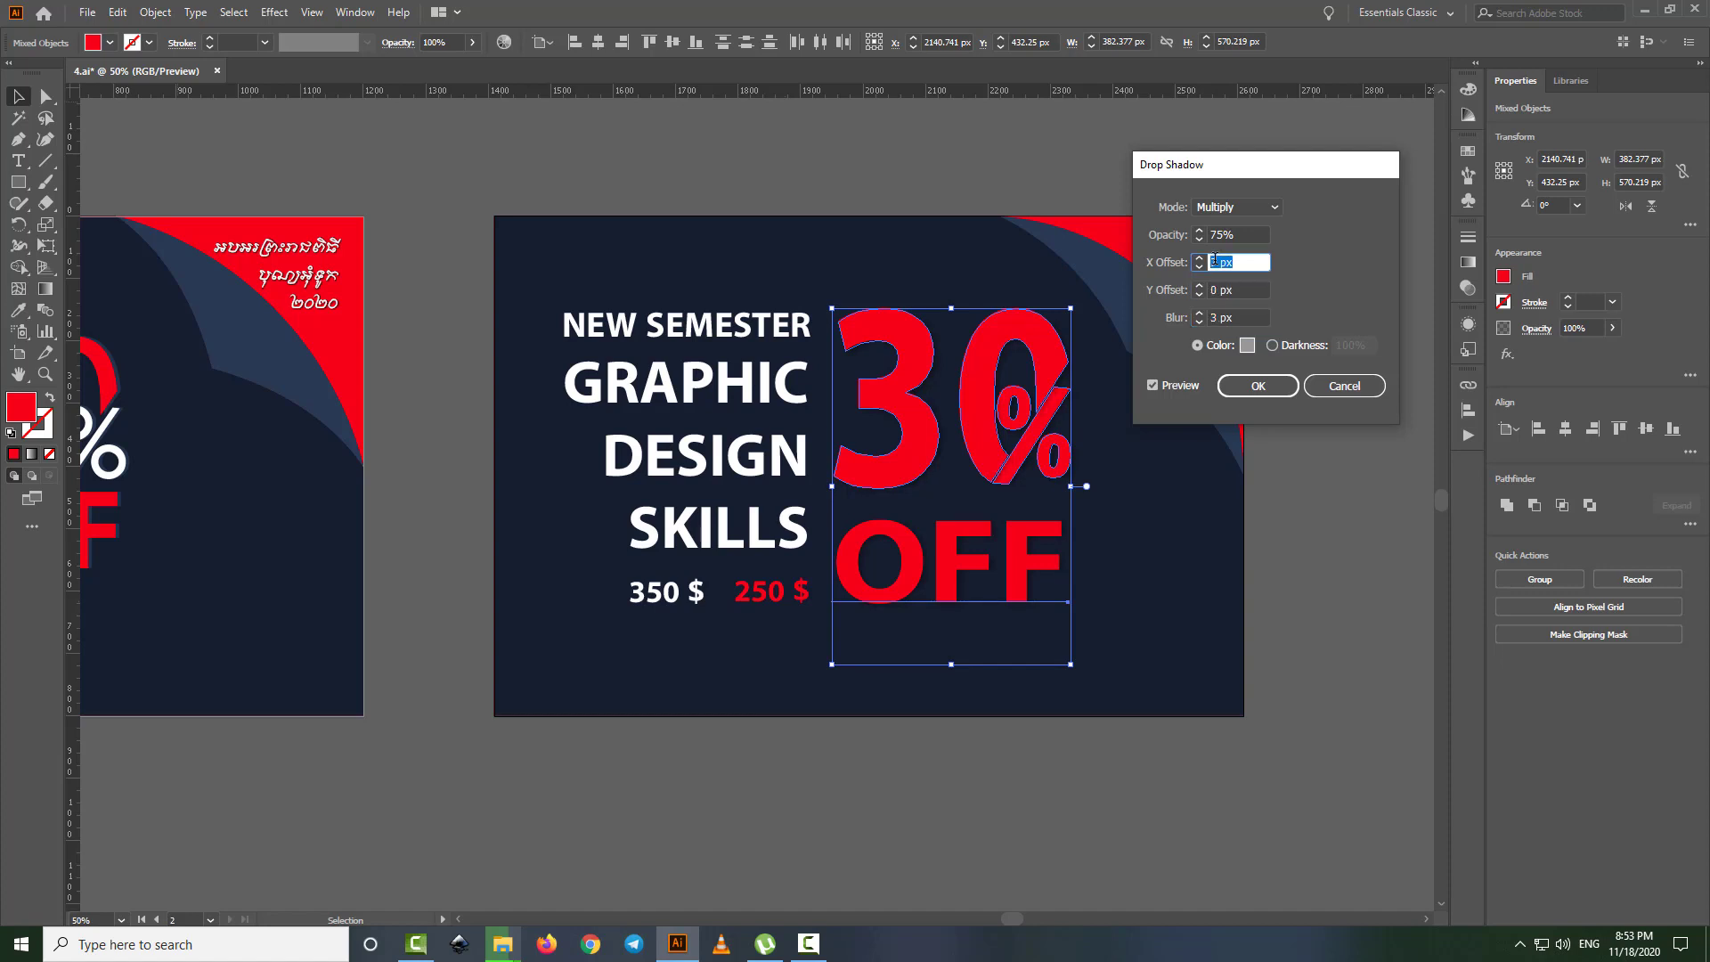
pyautogui.click(1247, 345)
pyautogui.write('000000')
pyautogui.click(687, 580)
# - Apply the drop shadow to 30% OFF and inspect it up close
pyautogui.click(1257, 385)
pyautogui.click(1308, 415)
pyautogui.scroll(3, 1074, 455)
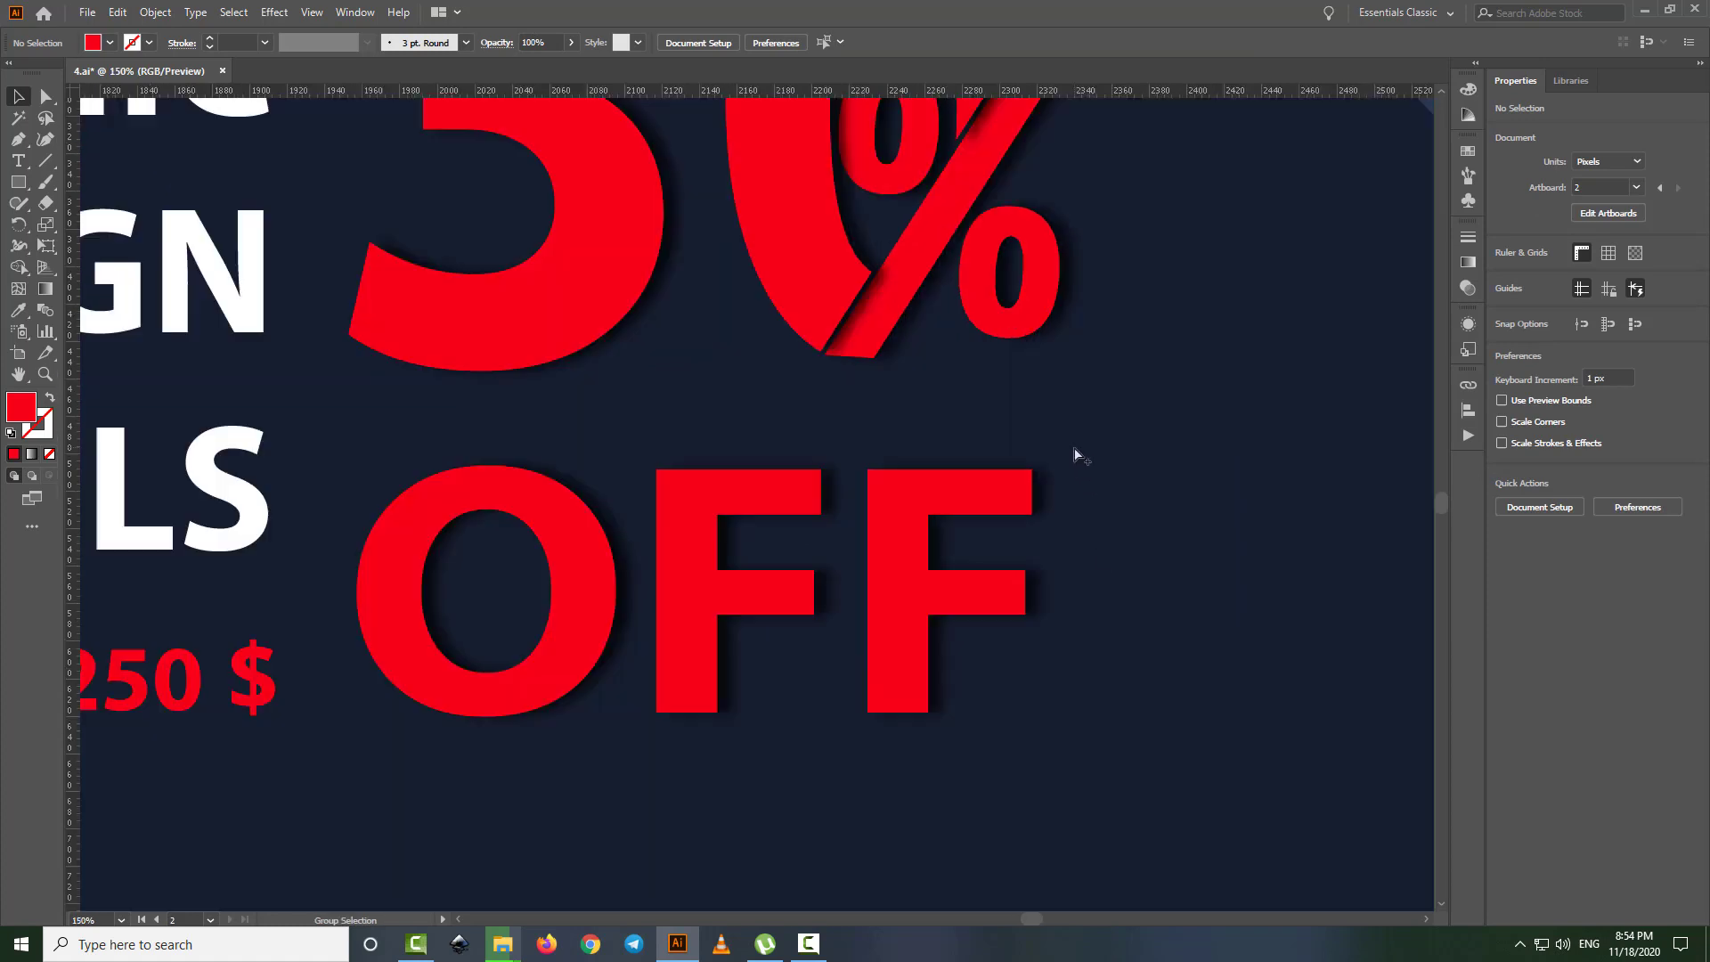
pyautogui.scroll(-4, 1074, 455)
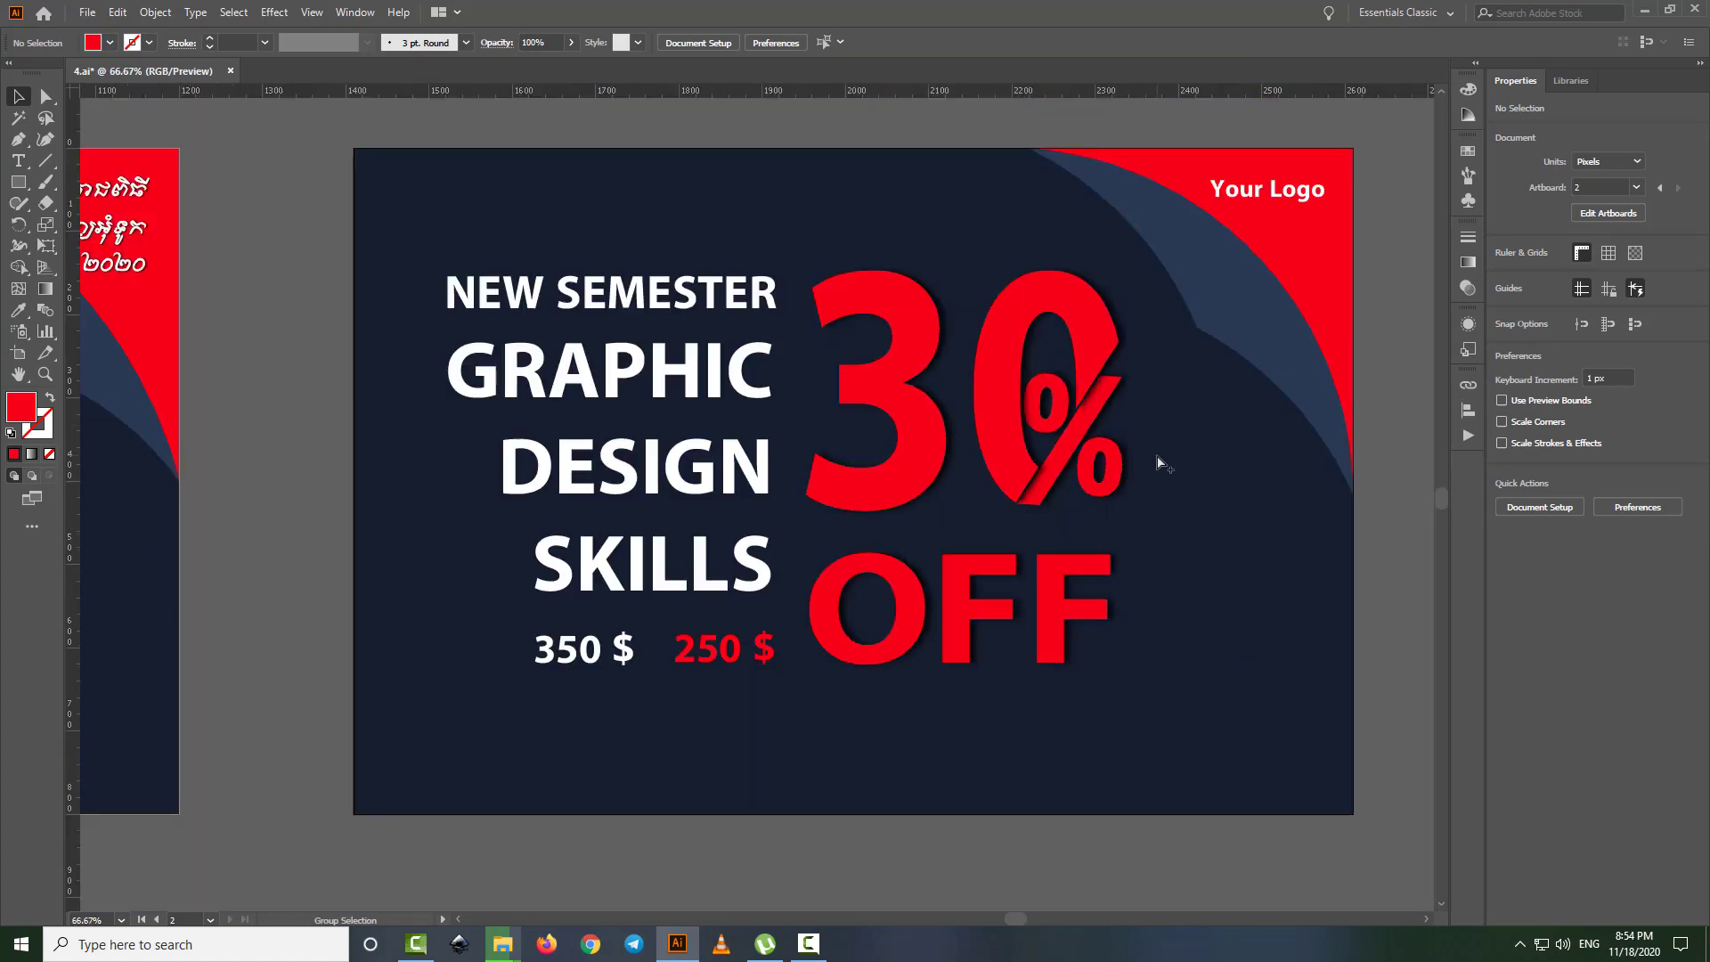
pyautogui.scroll(-1, 1158, 461)
pyautogui.moveTo(1207, 702); pyautogui.dragTo(1066, 615)
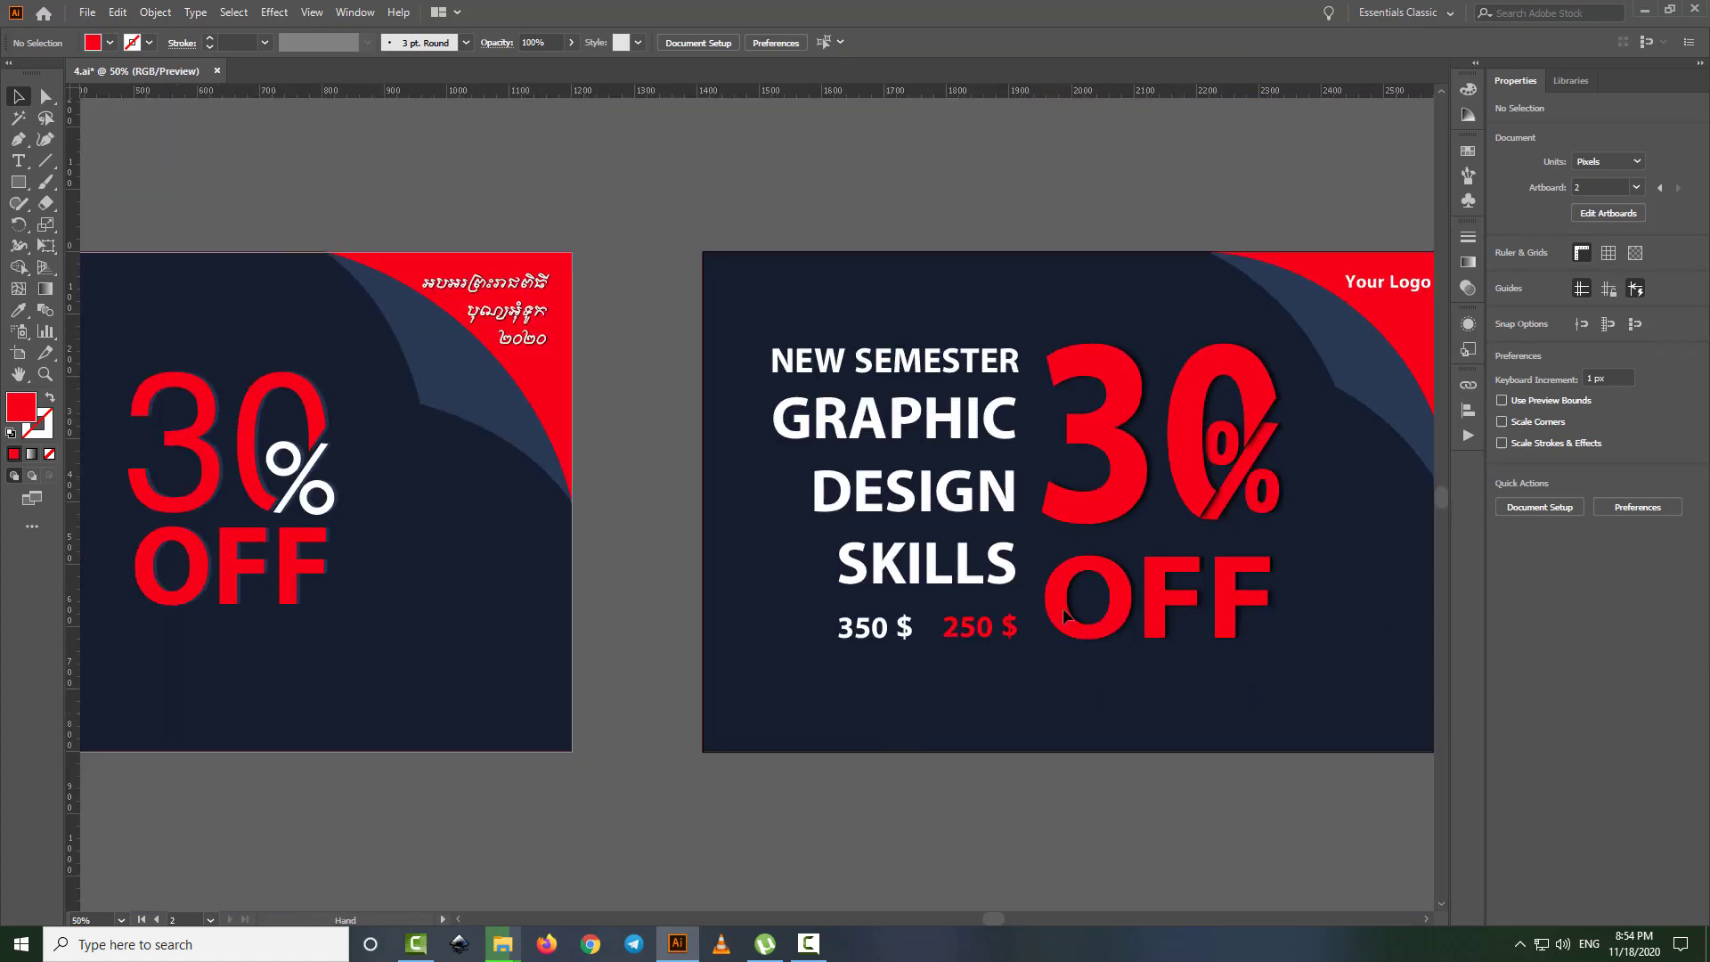
# - Make the slanted percent sign white from the Fill swatches
pyautogui.click(1239, 469)
pyautogui.click(109, 43)
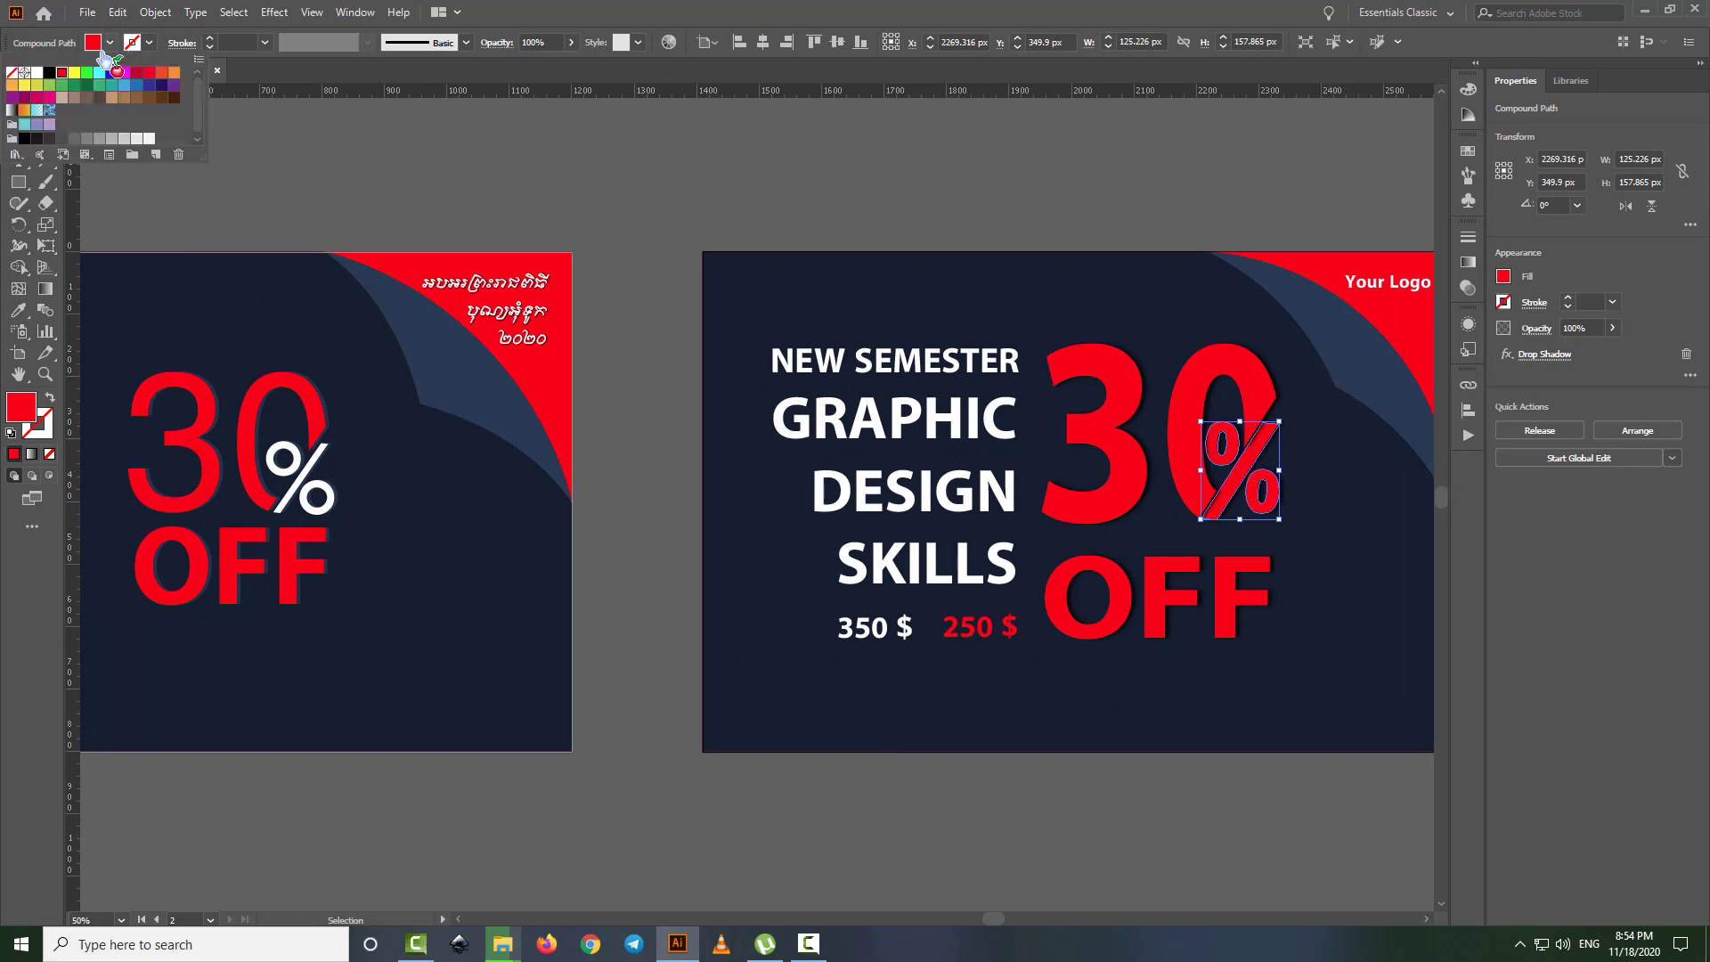
pyautogui.click(36, 73)
pyautogui.click(621, 182)
pyautogui.scroll(-1, 836, 169)
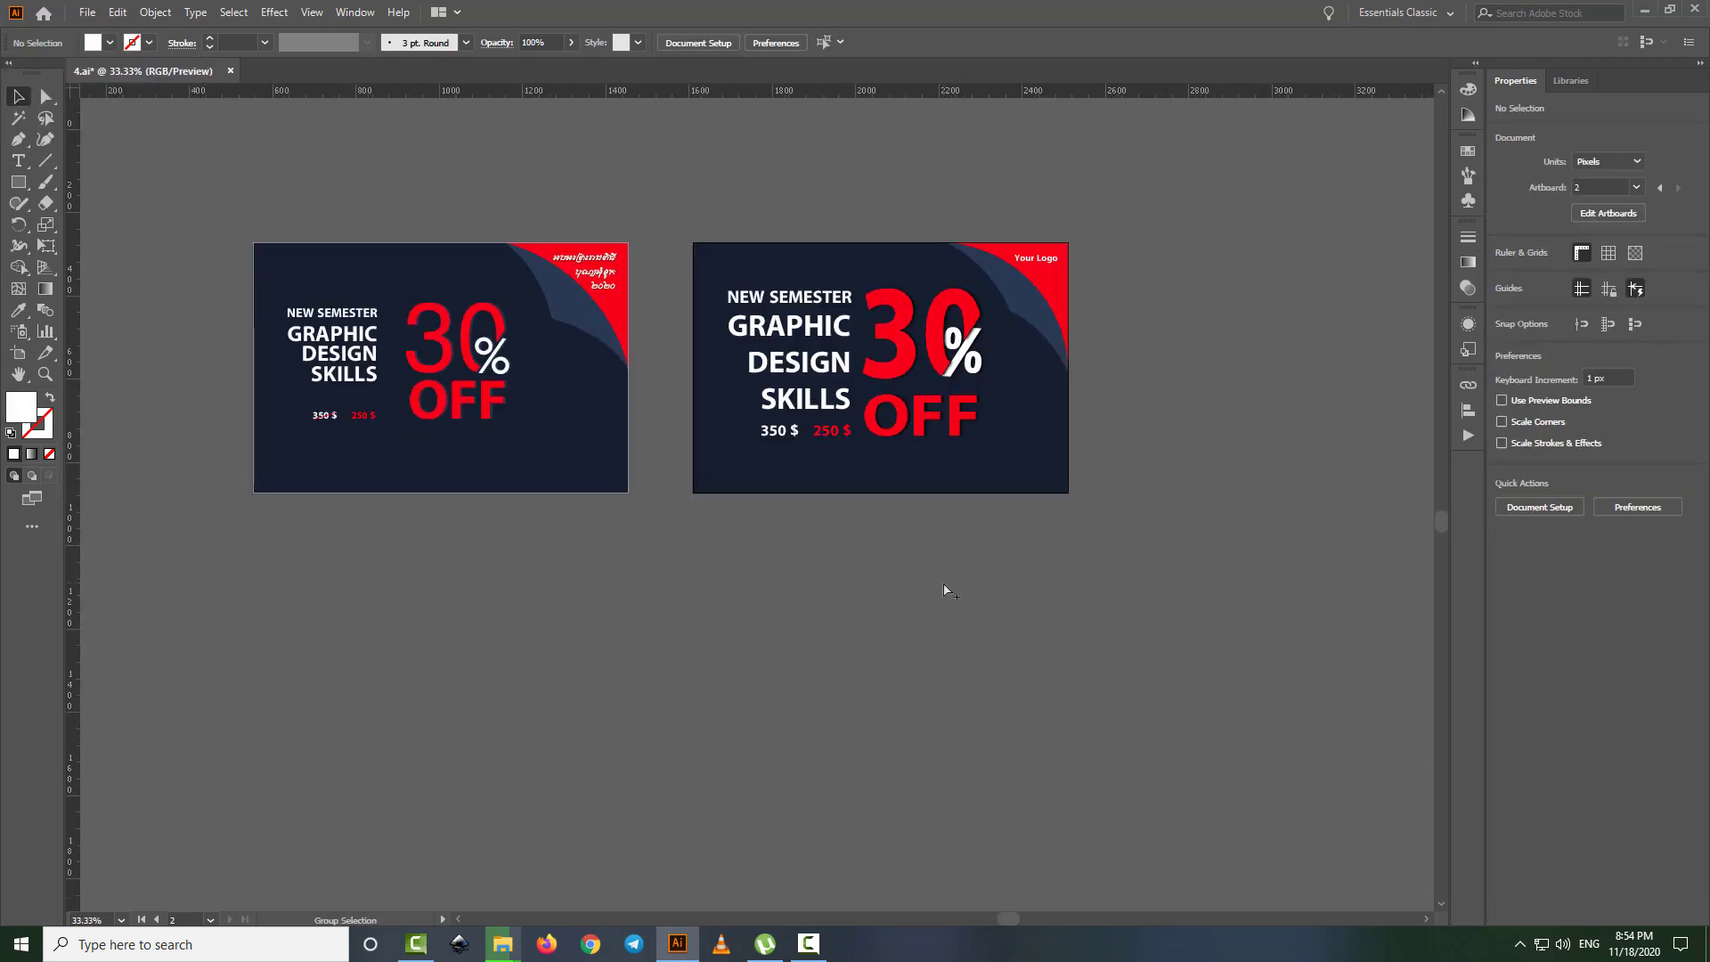
pyautogui.scroll(1, 943, 534)
# - Give the red 250 $ price a matching drop shadow
pyautogui.click(794, 400)
pyautogui.click(274, 11)
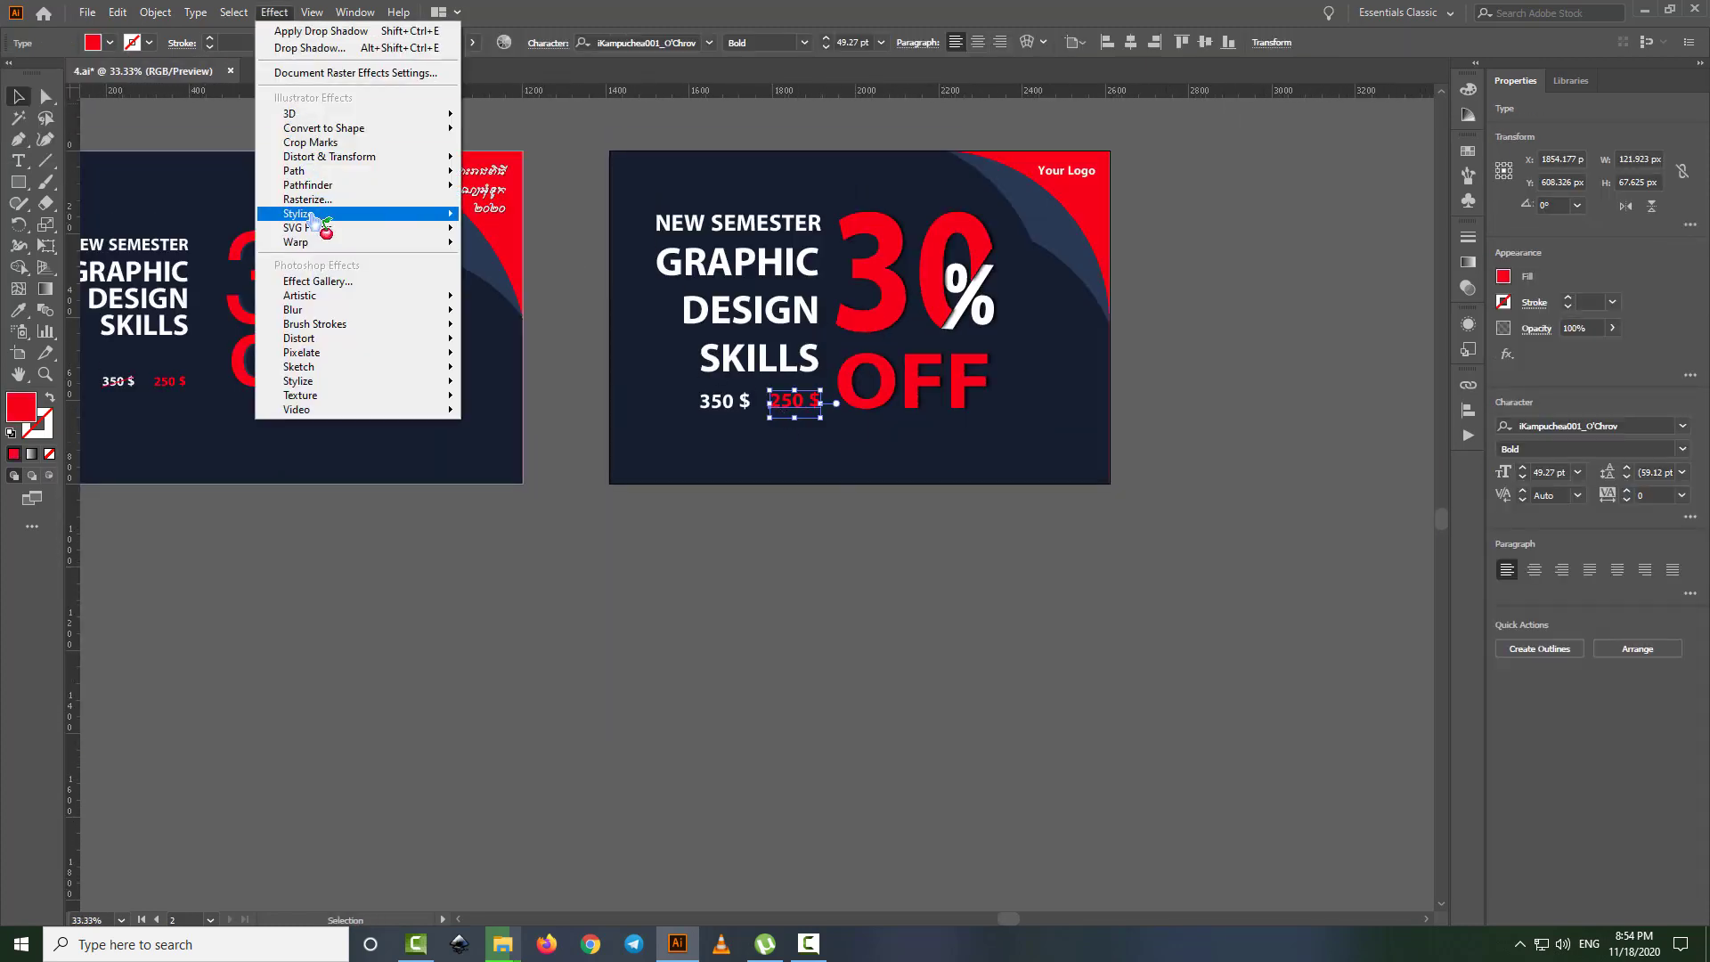
pyautogui.click(498, 215)
pyautogui.click(1152, 385)
pyautogui.click(1236, 262)
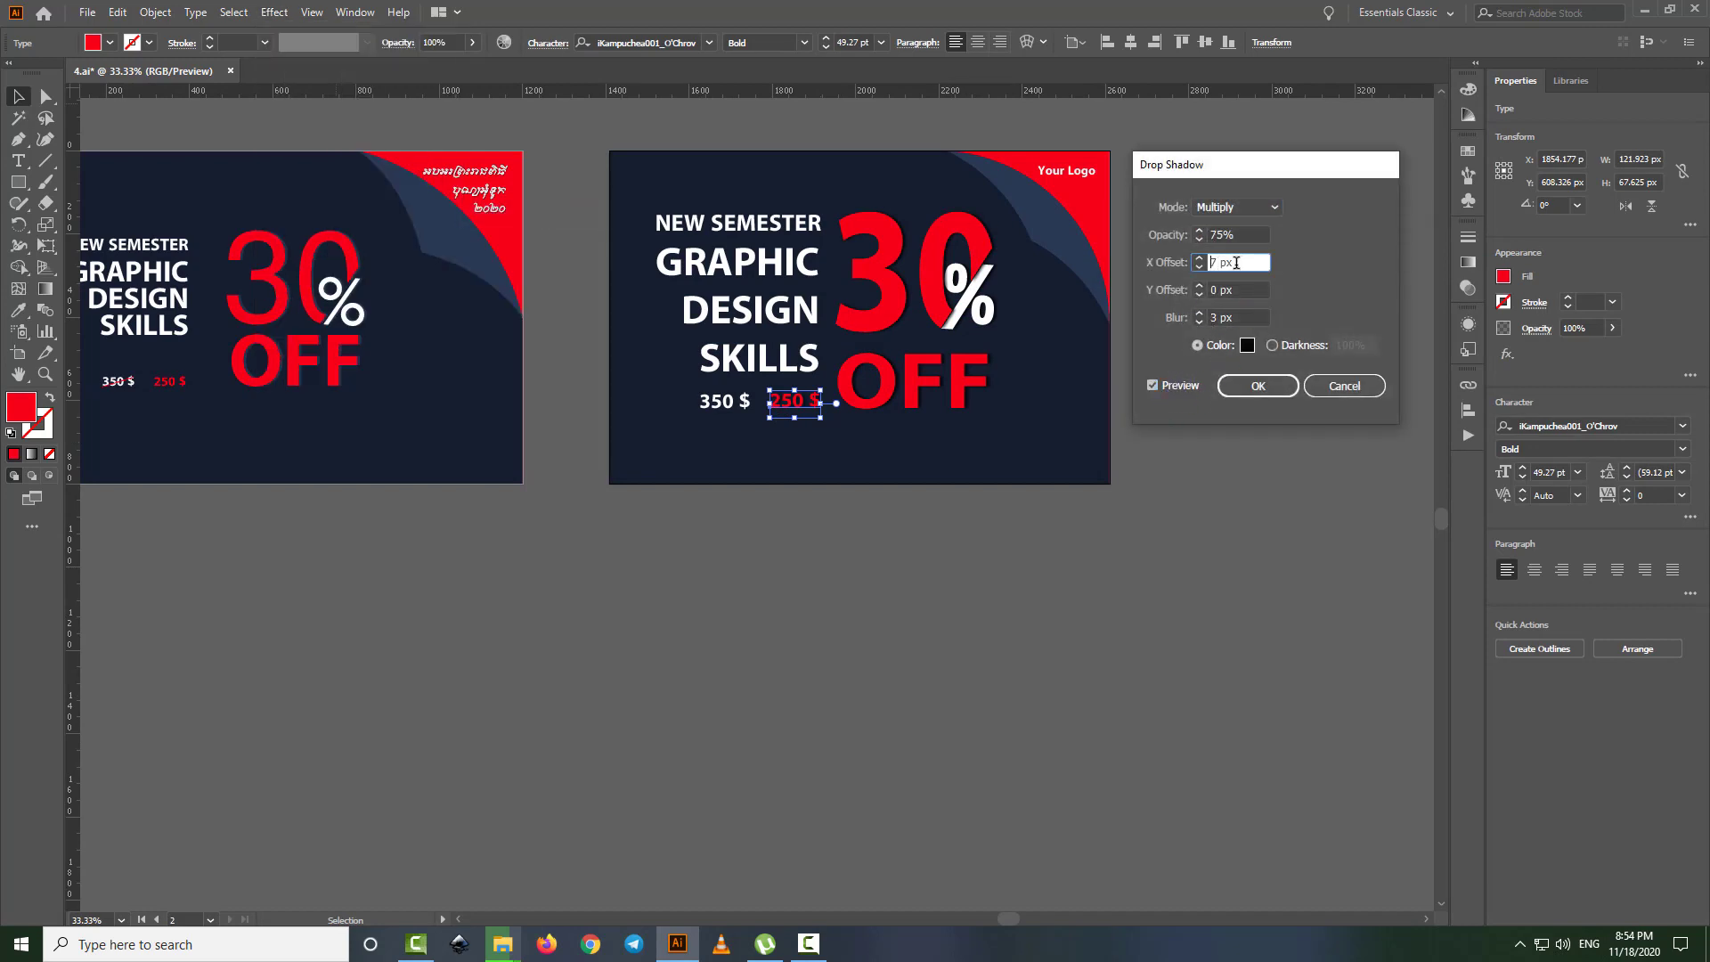
pyautogui.click(1257, 386)
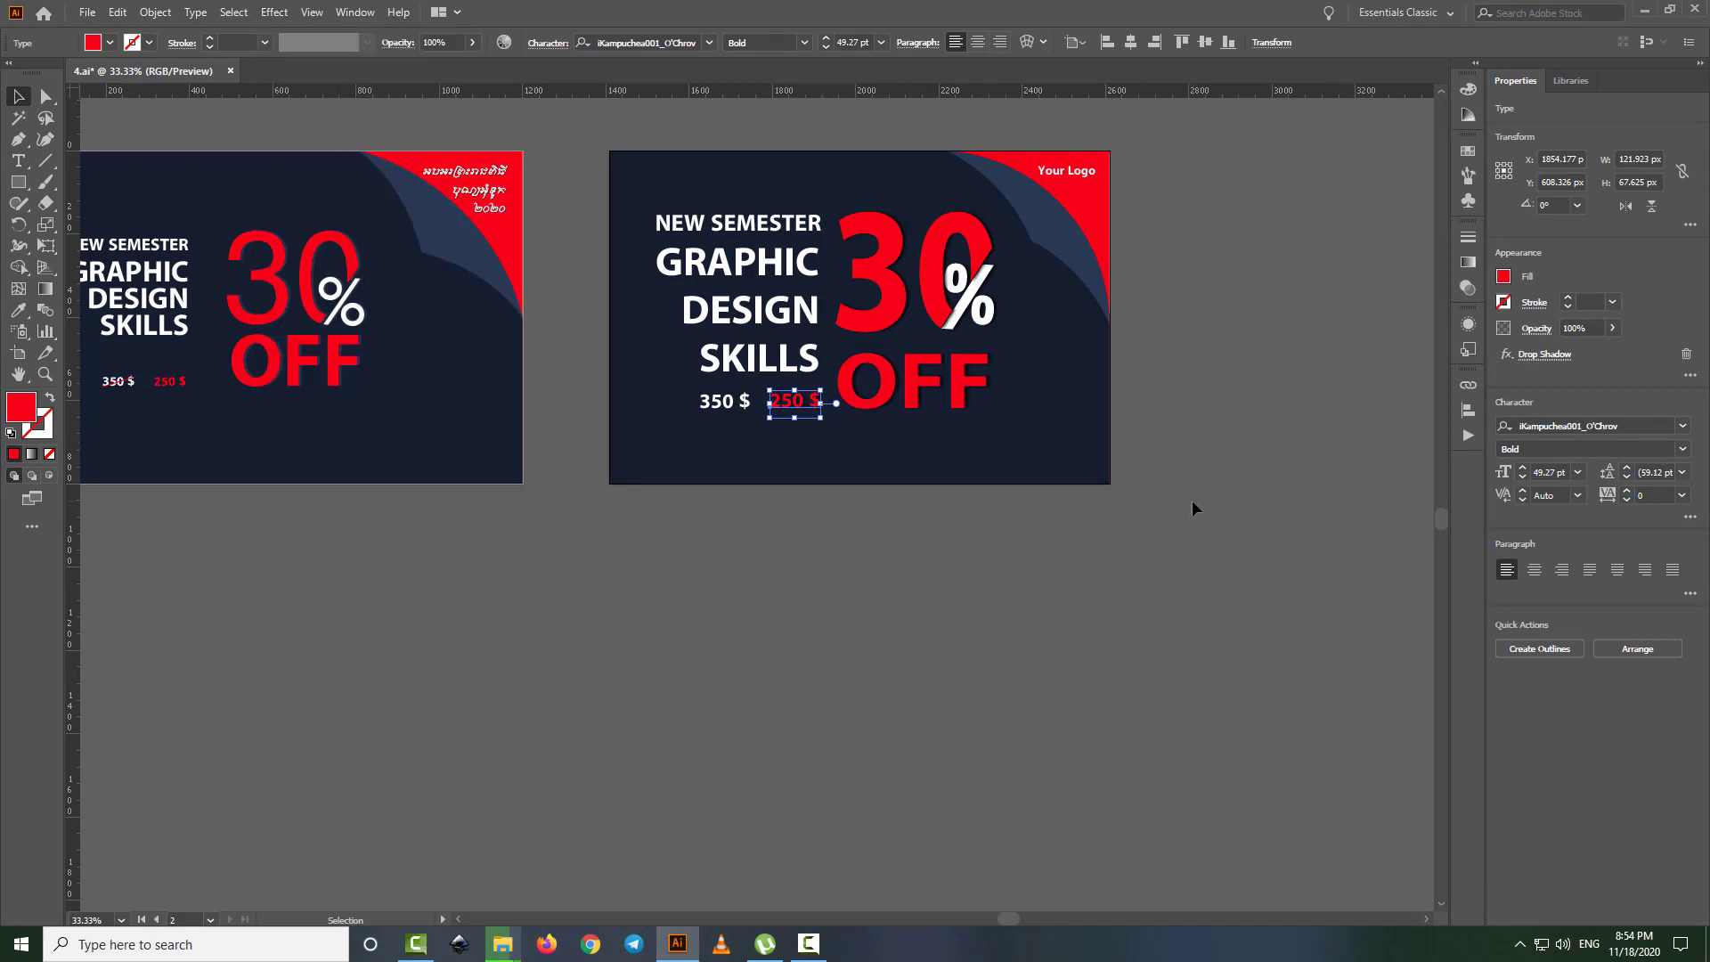
pyautogui.click(1191, 500)
pyautogui.scroll(1, 766, 536)
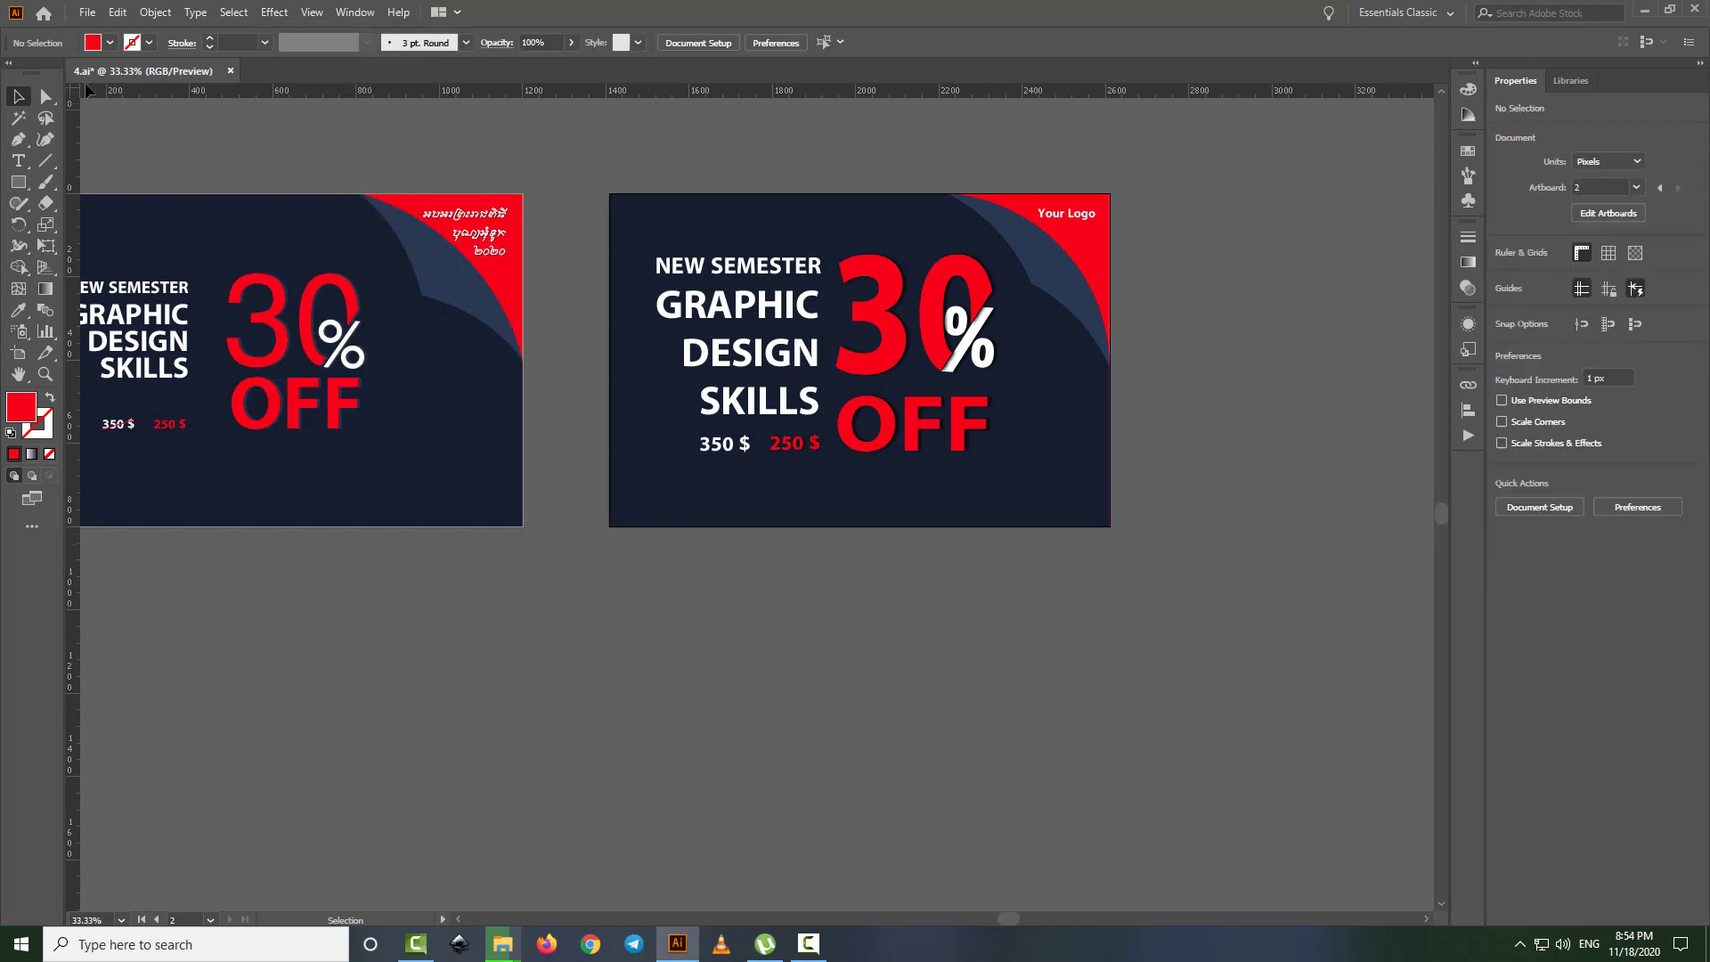
# - Draw a red 3 pt diagonal line across the 350 $ price
pyautogui.click(45, 161)
pyautogui.scroll(3, 703, 437)
pyautogui.scroll(1, 703, 436)
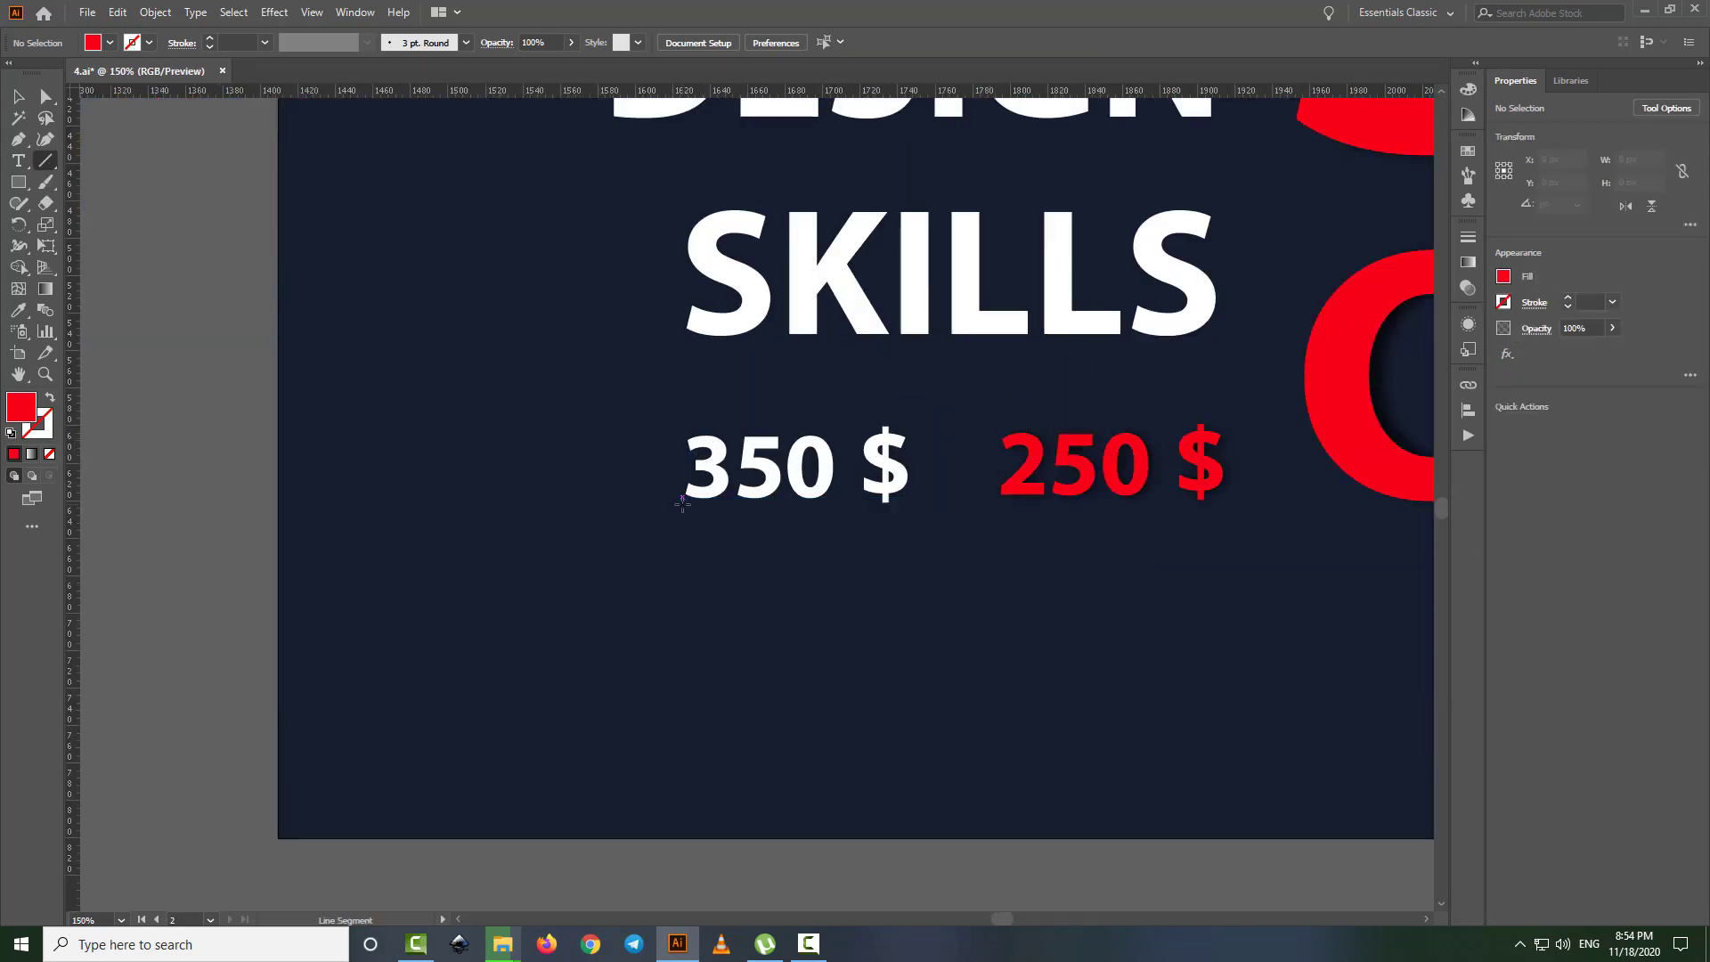
pyautogui.moveTo(683, 503); pyautogui.dragTo(914, 436)
pyautogui.click(132, 42)
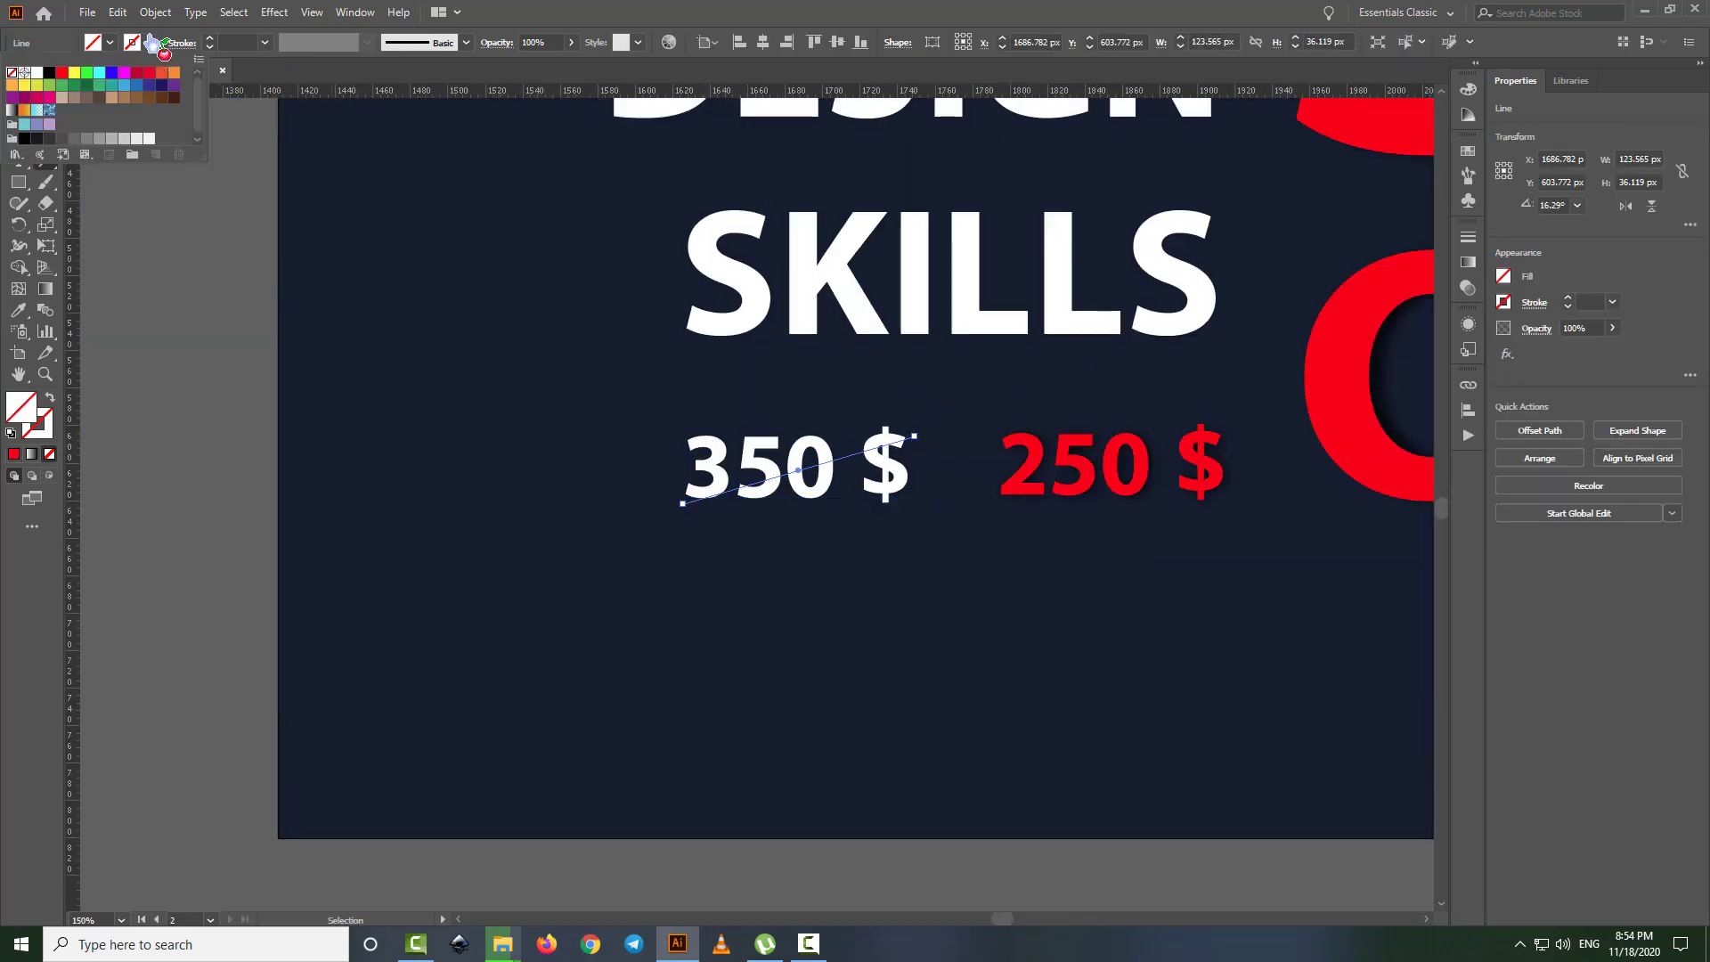
pyautogui.click(143, 73)
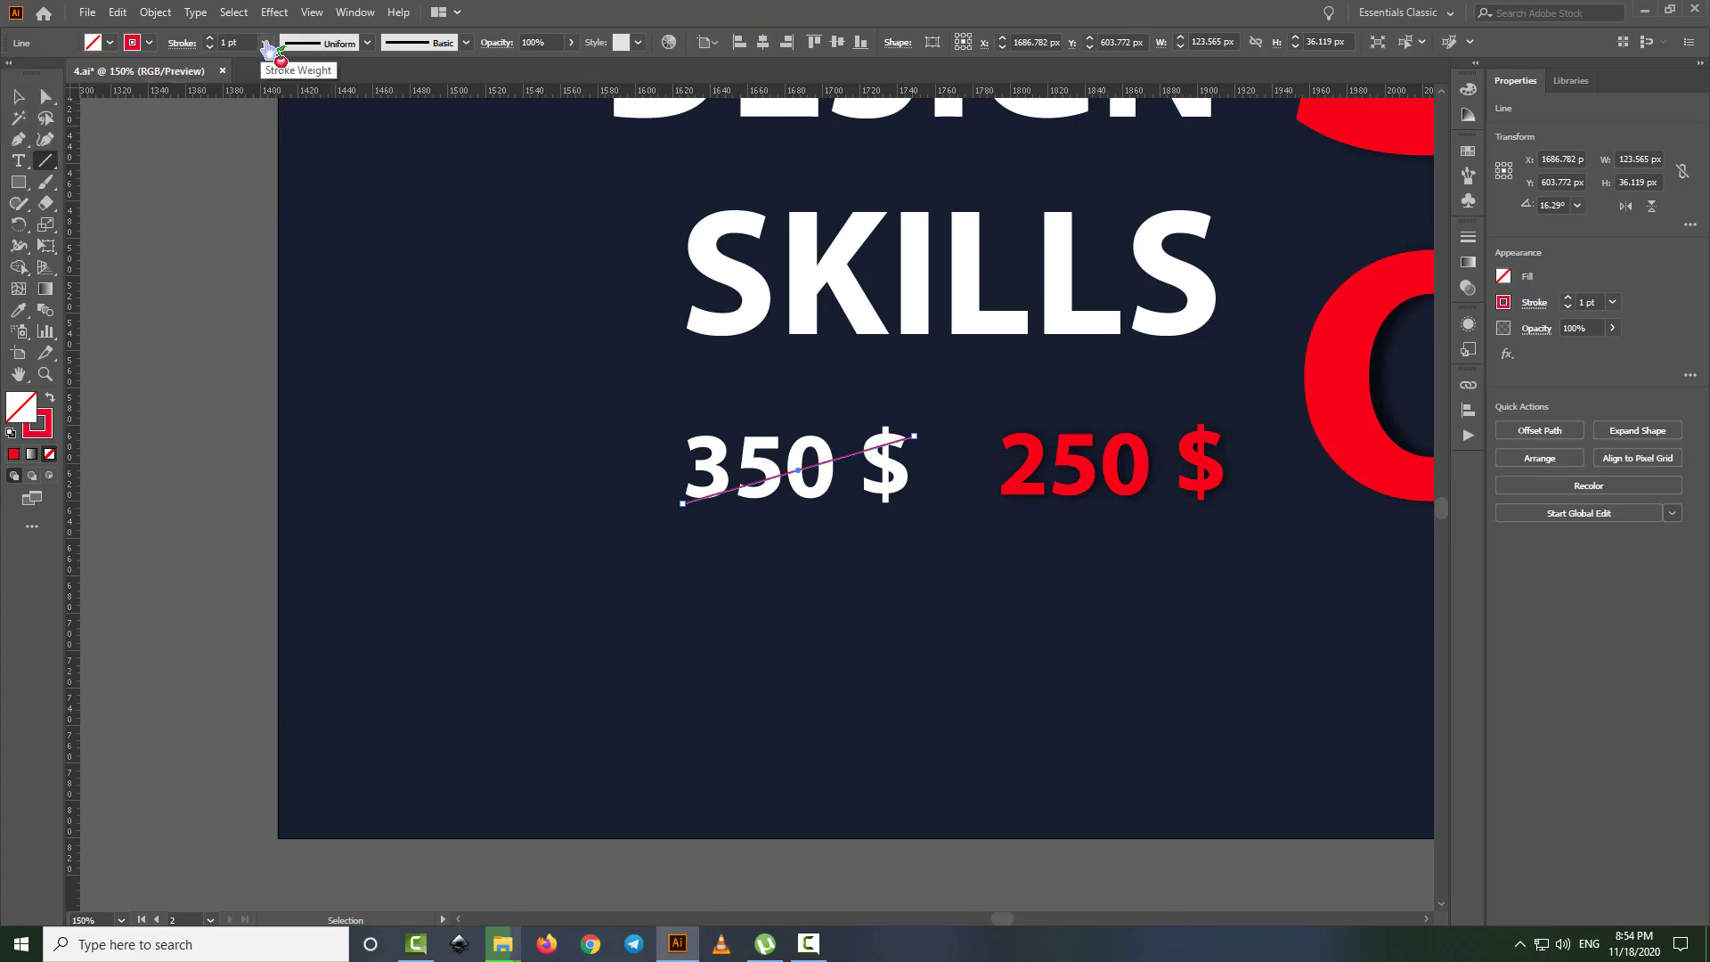
pyautogui.click(264, 43)
pyautogui.click(286, 158)
# - Zoom out and pan to view the whole second artboard
pyautogui.click(18, 96)
pyautogui.click(190, 305)
pyautogui.hotkey('ctrl', '-')
pyautogui.hotkey('ctrl', '-')
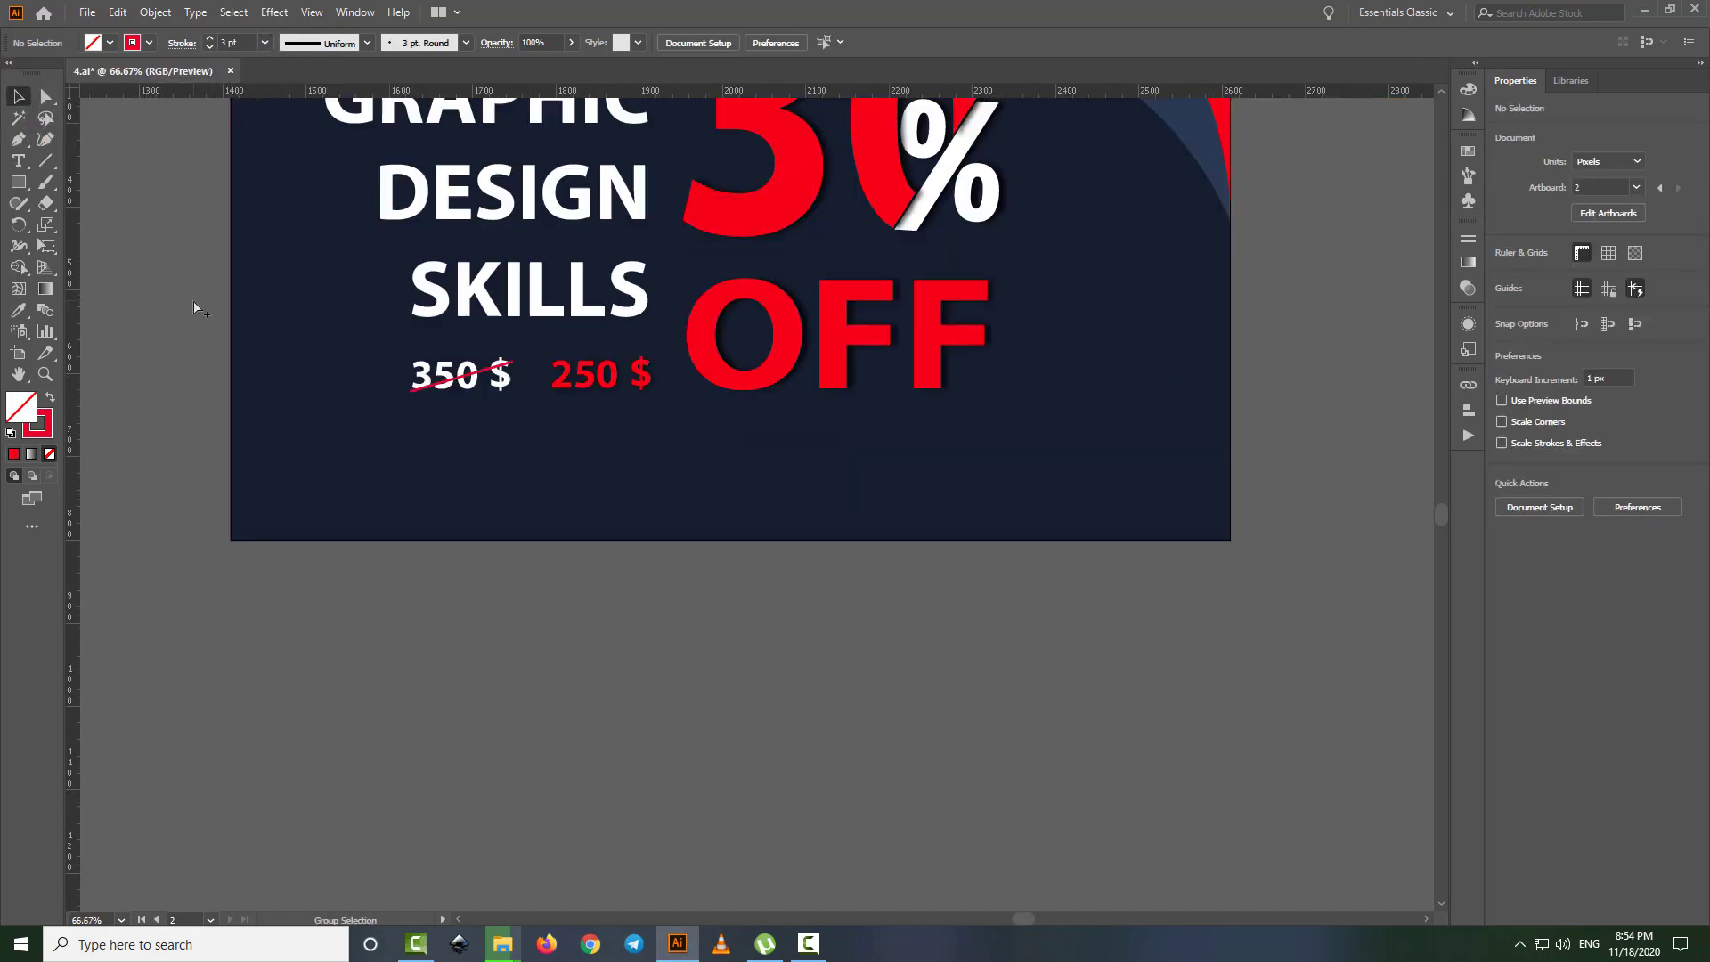
pyautogui.scroll(1, 479, 583)
pyautogui.hotkey('ctrl', '-')
pyautogui.moveTo(489, 600); pyautogui.dragTo(592, 672)
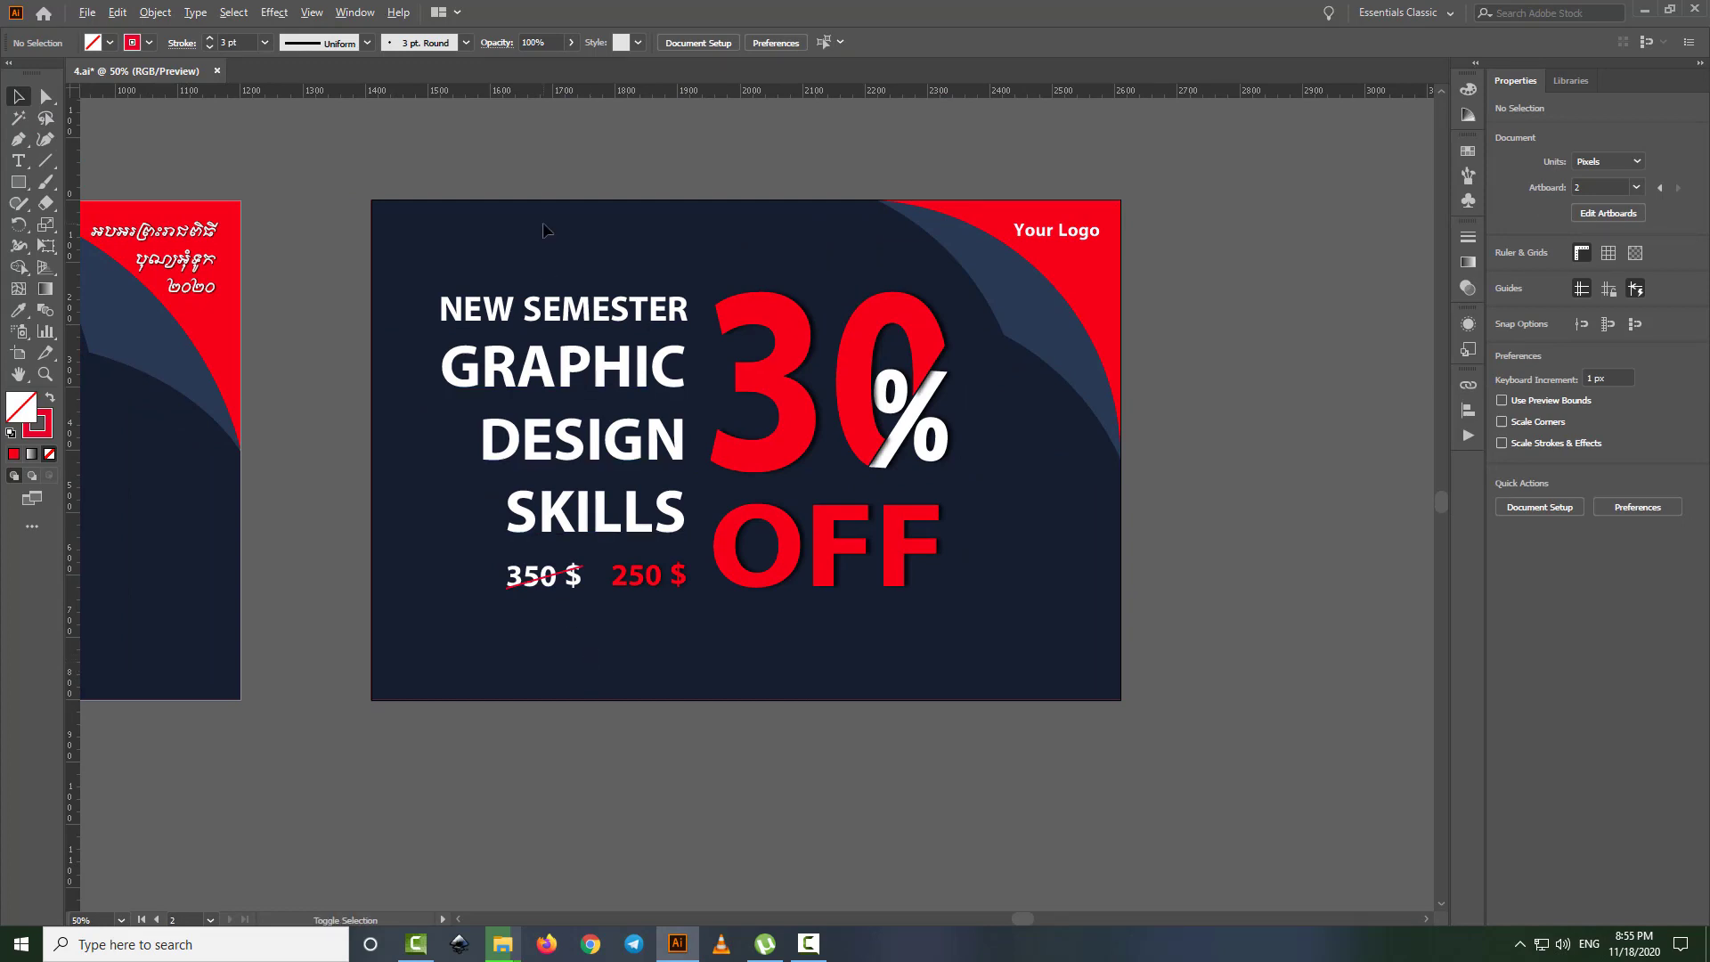
# - Preview the web export, then extend the navy background's top edge upward
pyautogui.hotkey('ctrl', 'alt', 'shift', 's')
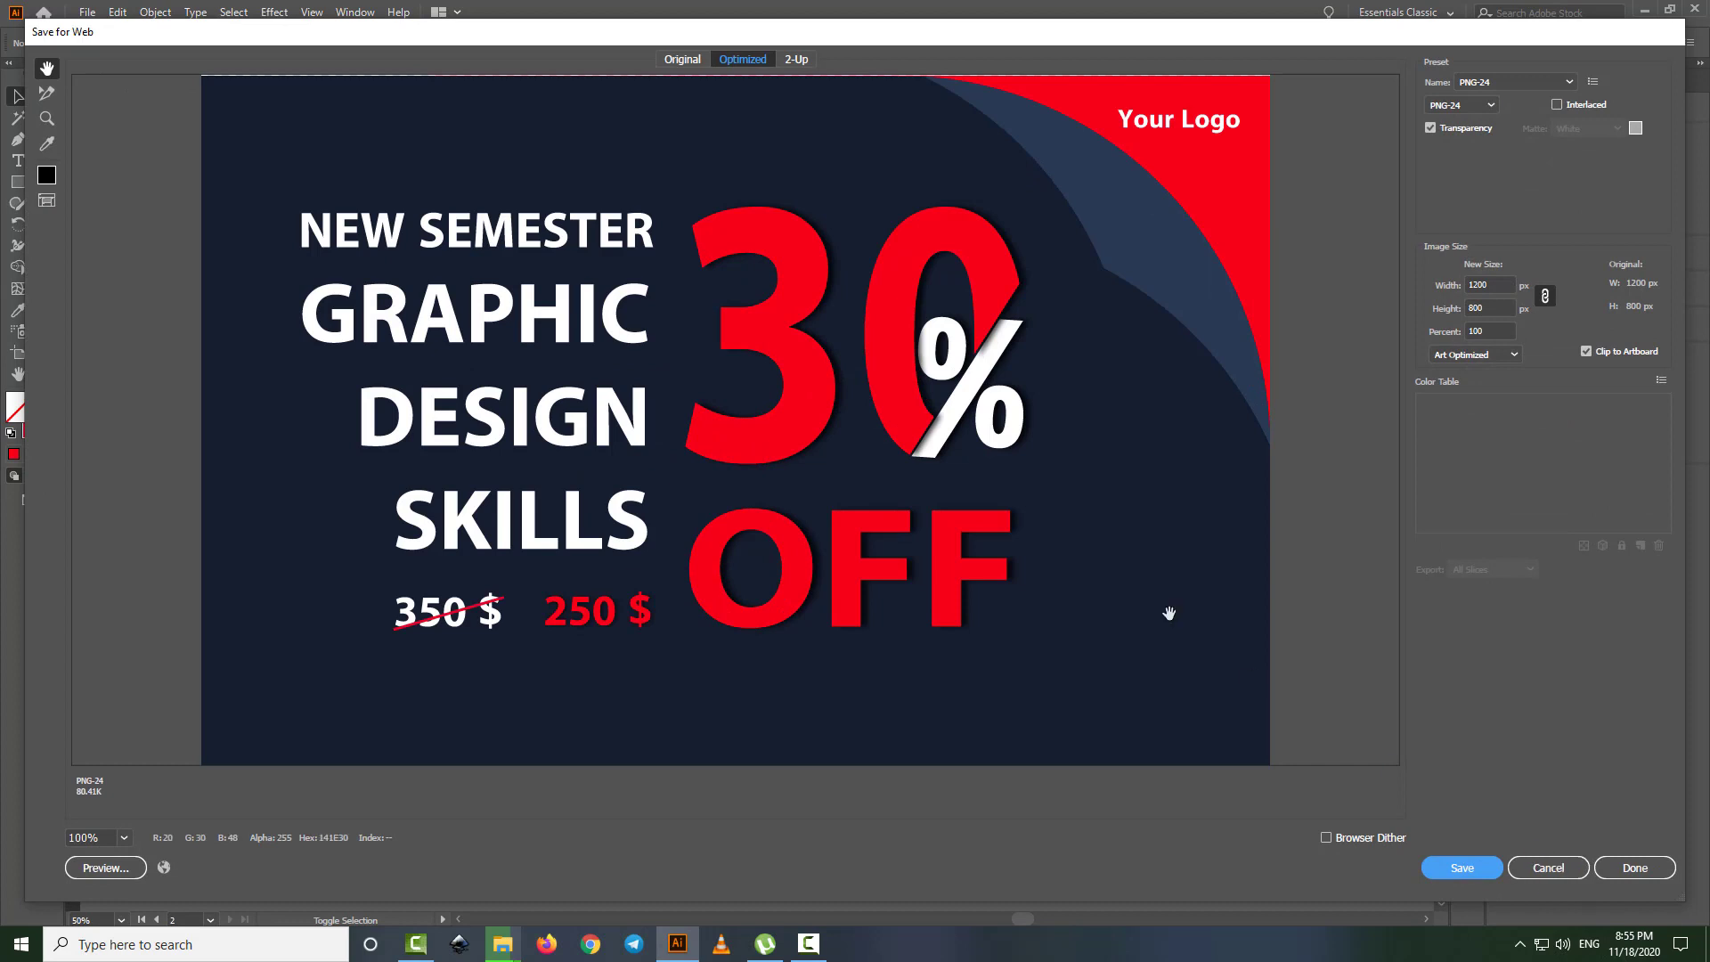
pyautogui.click(1548, 867)
pyautogui.hotkey('ctrl', '+')
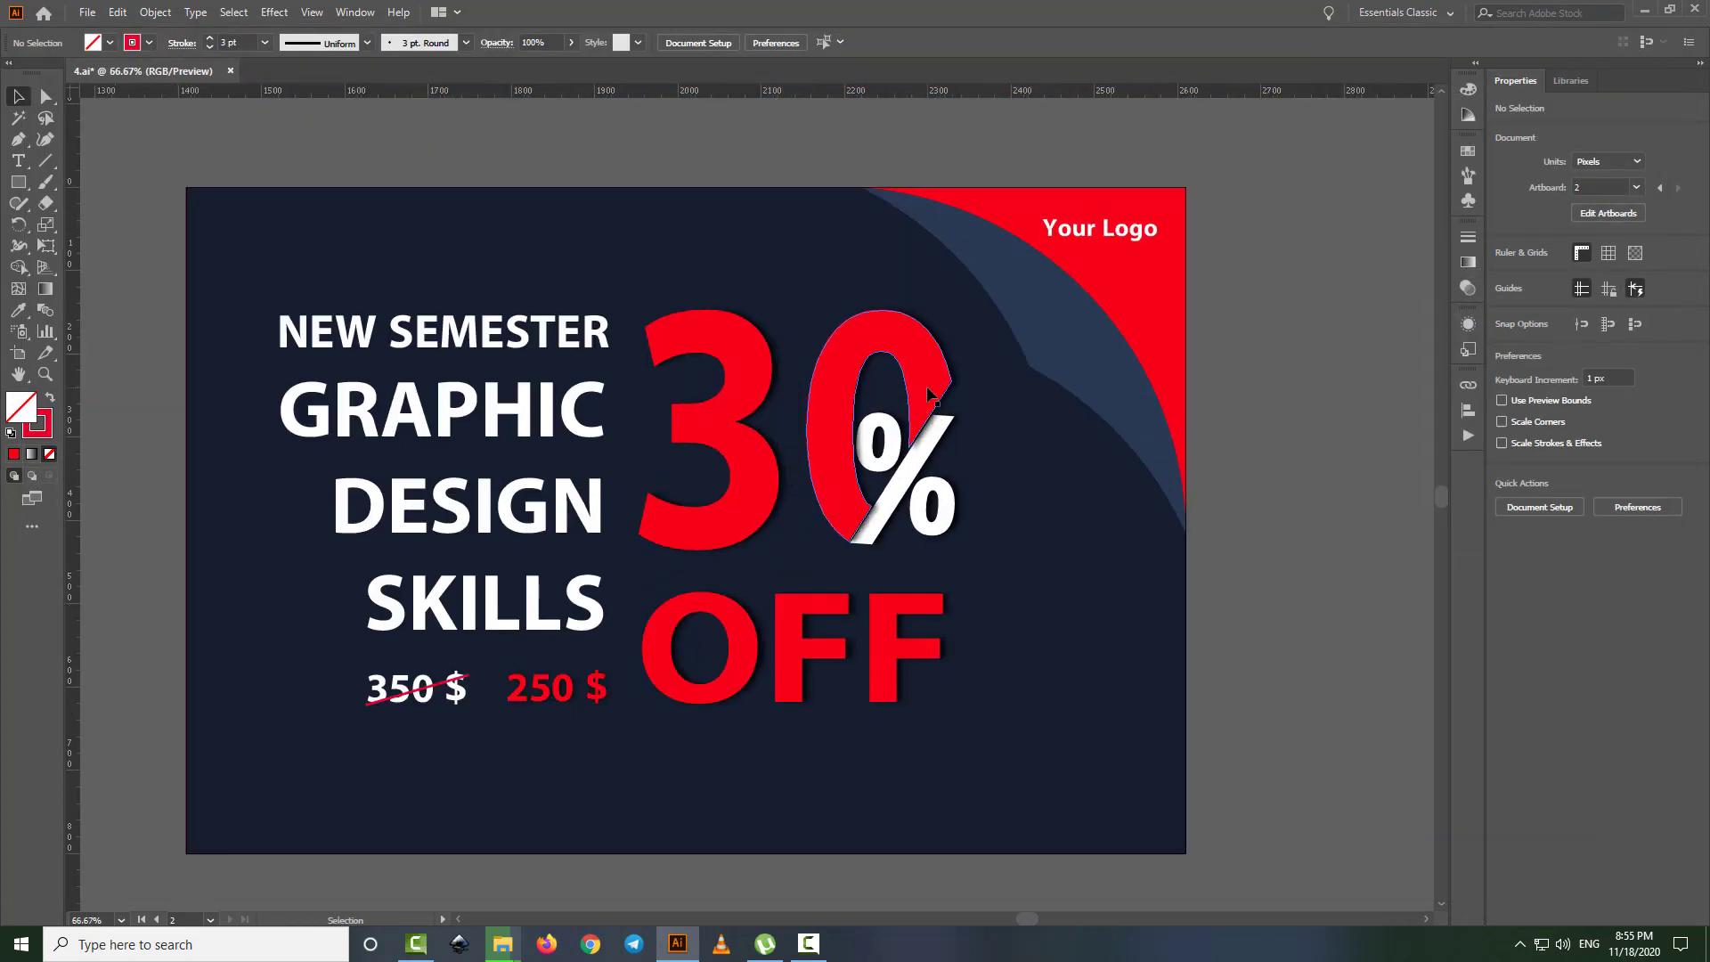
pyautogui.click(1024, 730)
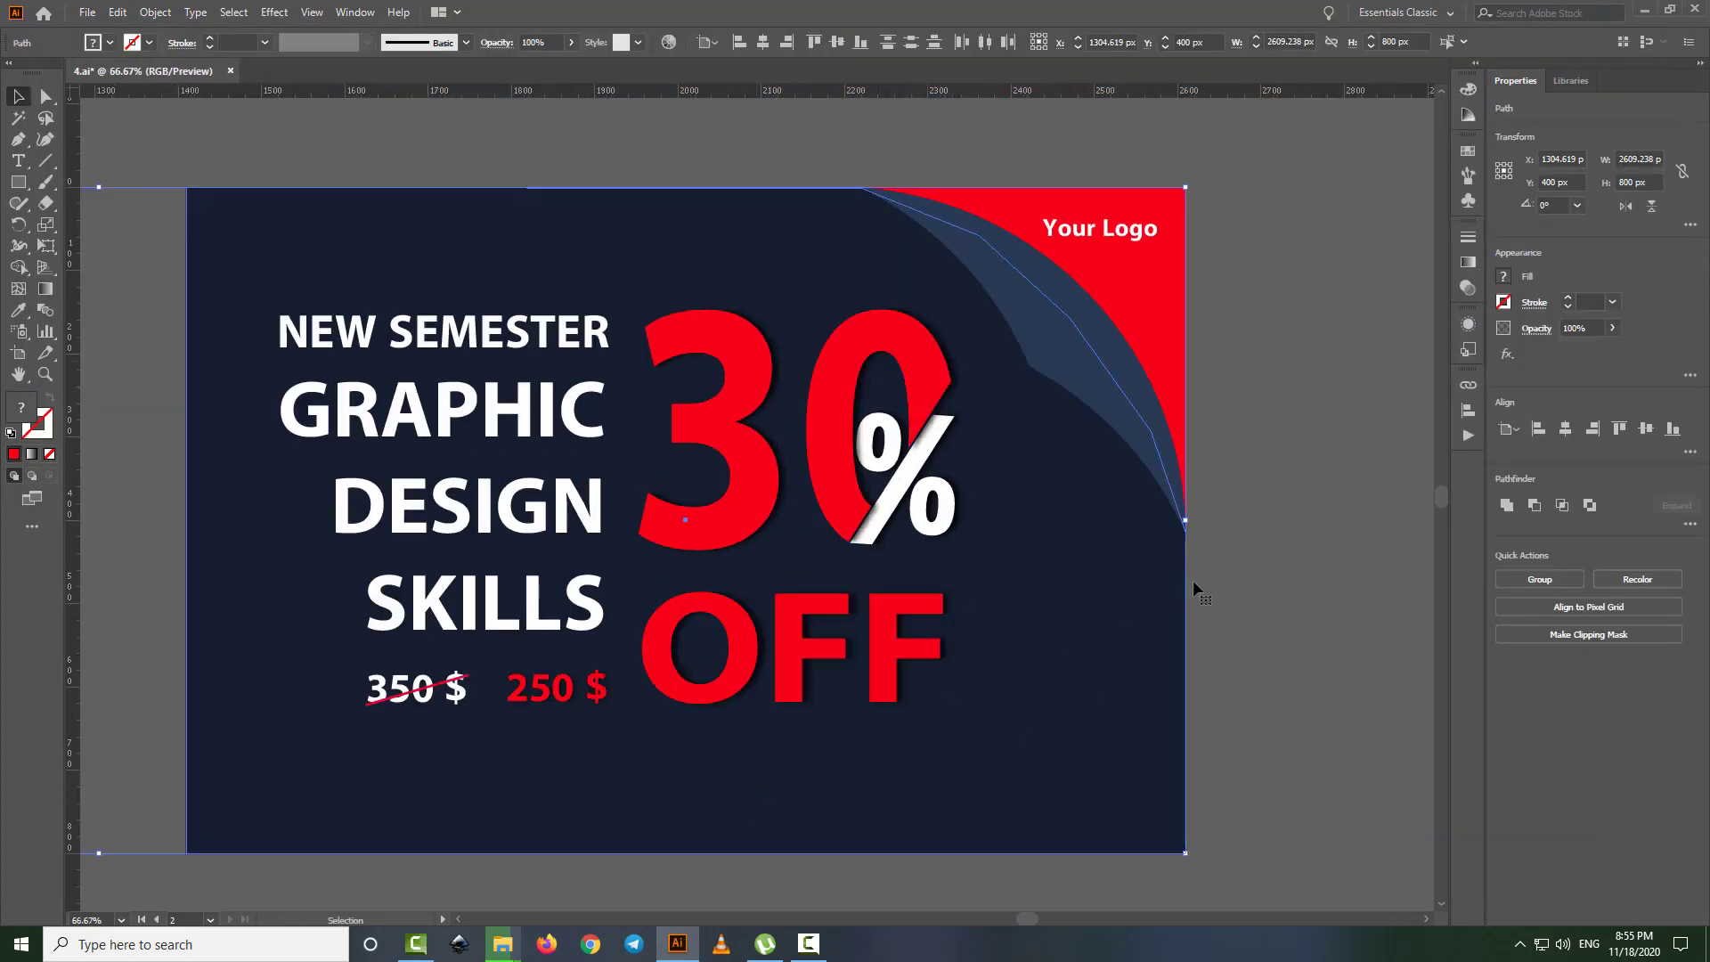
pyautogui.moveTo(686, 187); pyautogui.dragTo(685, 180)
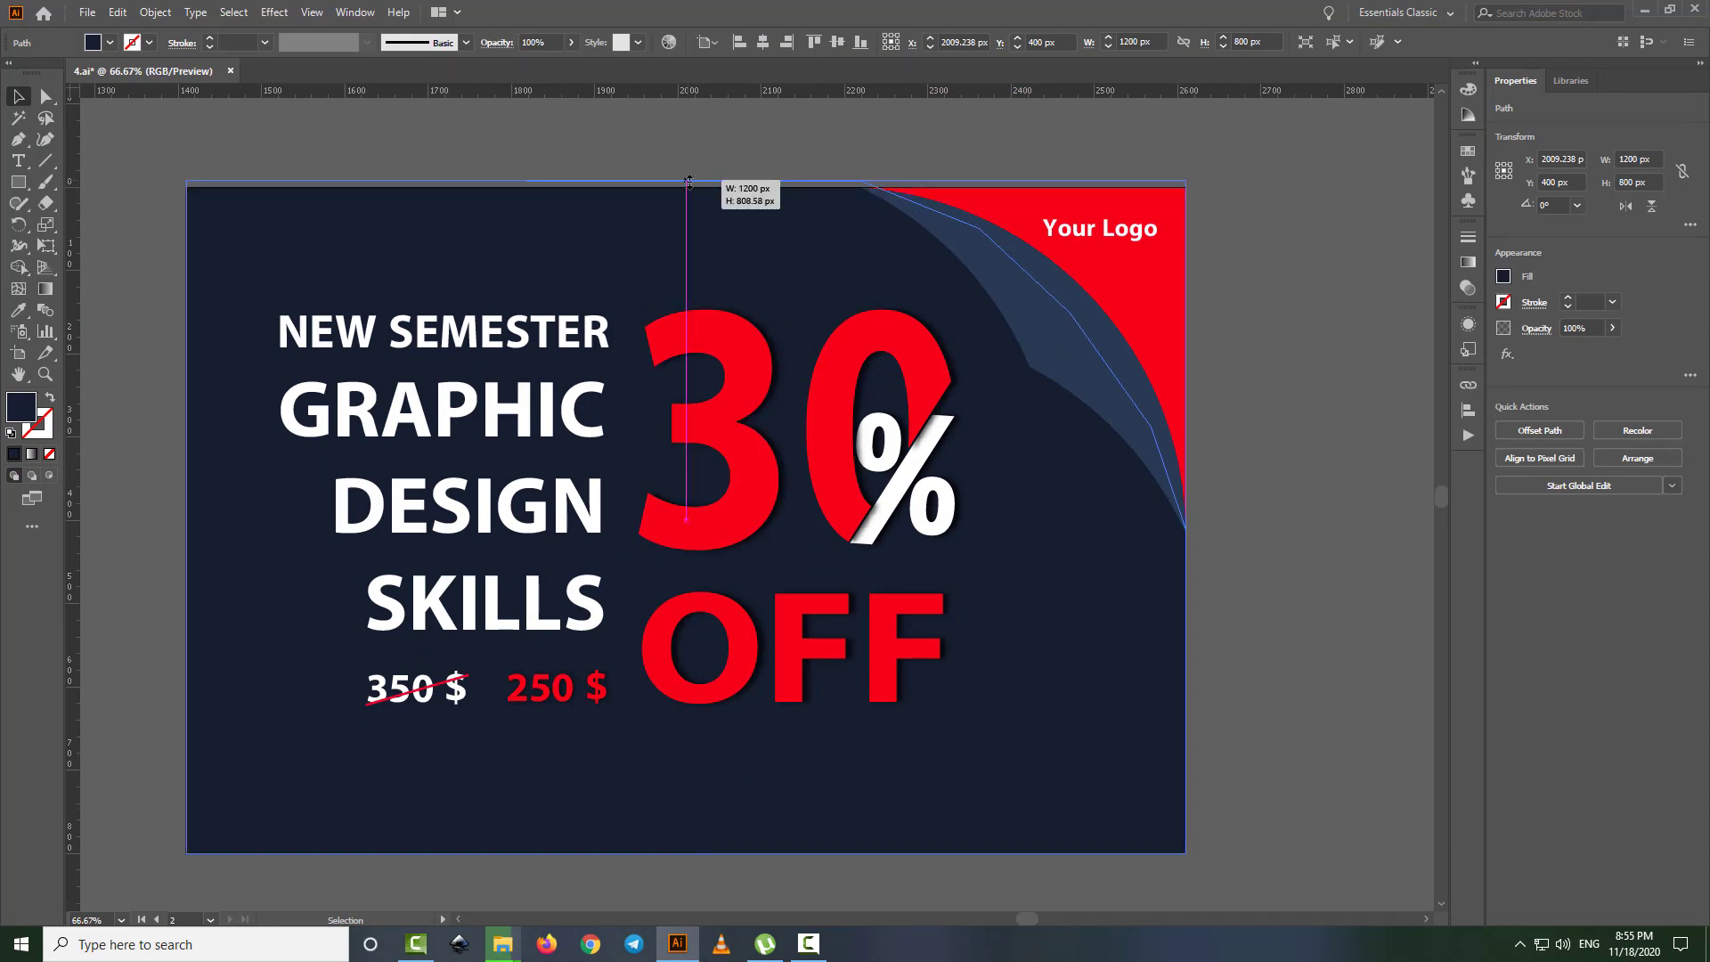
pyautogui.click(1284, 292)
# - Snap the background's top edge to the artboard and preview the 1200×800 PNG-24 export
pyautogui.hotkey('ctrl', 'a')
pyautogui.hotkey('ctrl', 'alt', 'shift', 's')
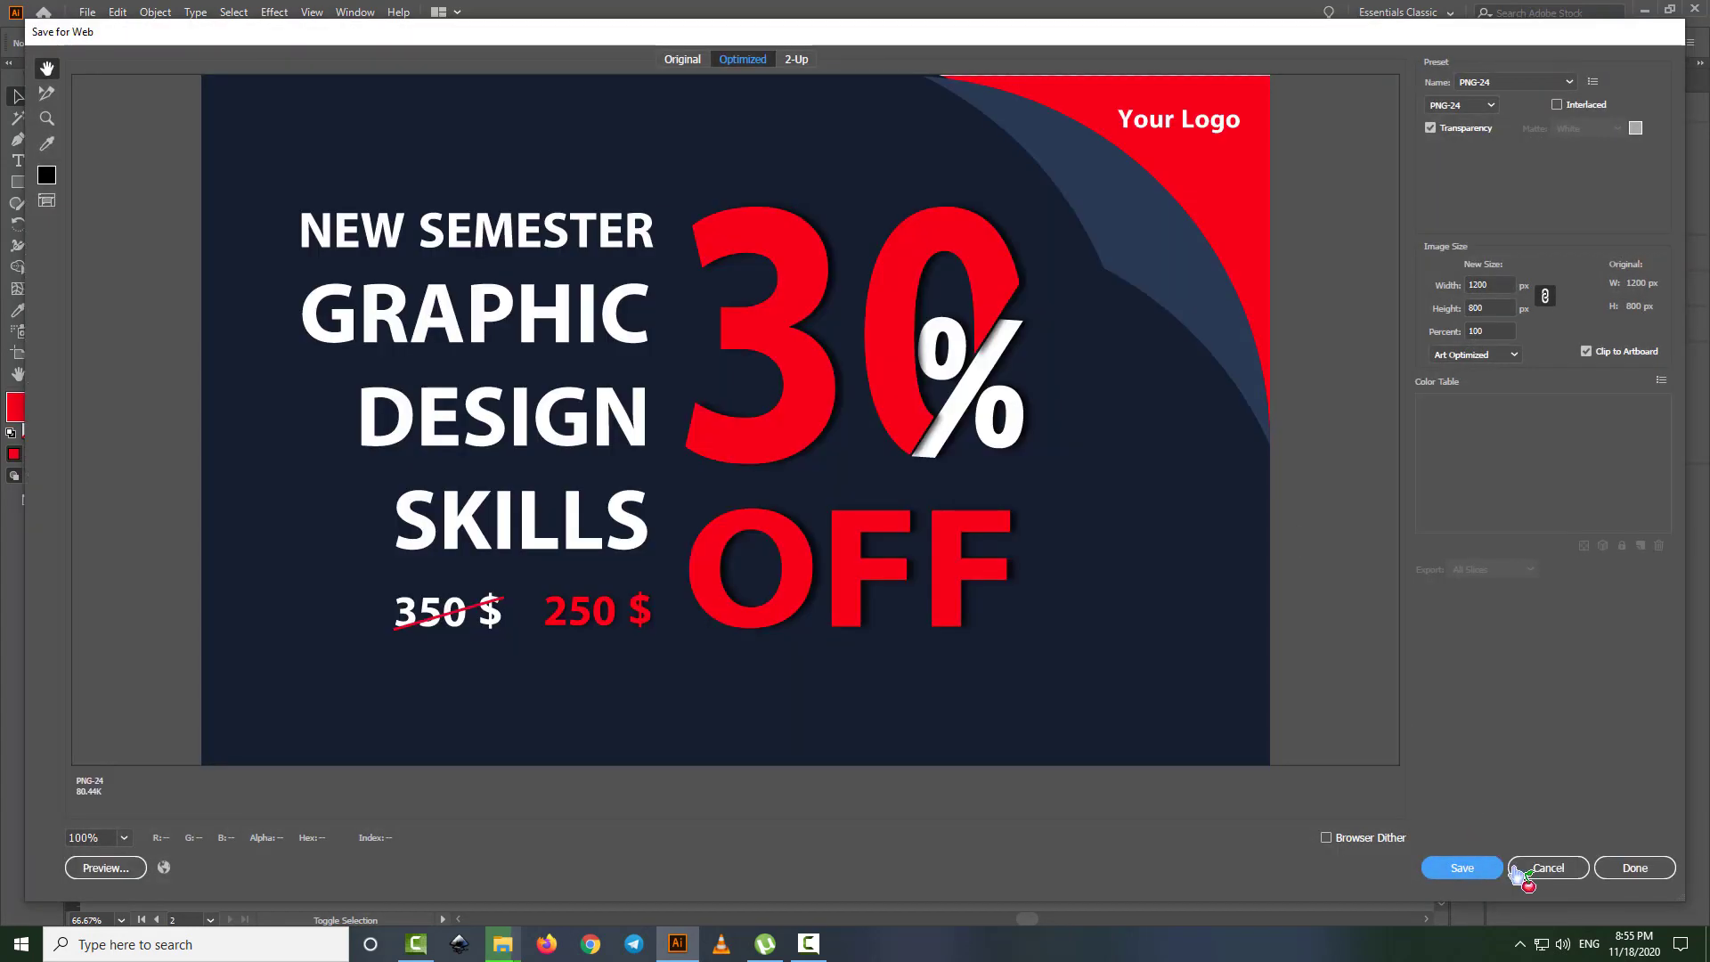
pyautogui.click(1526, 868)
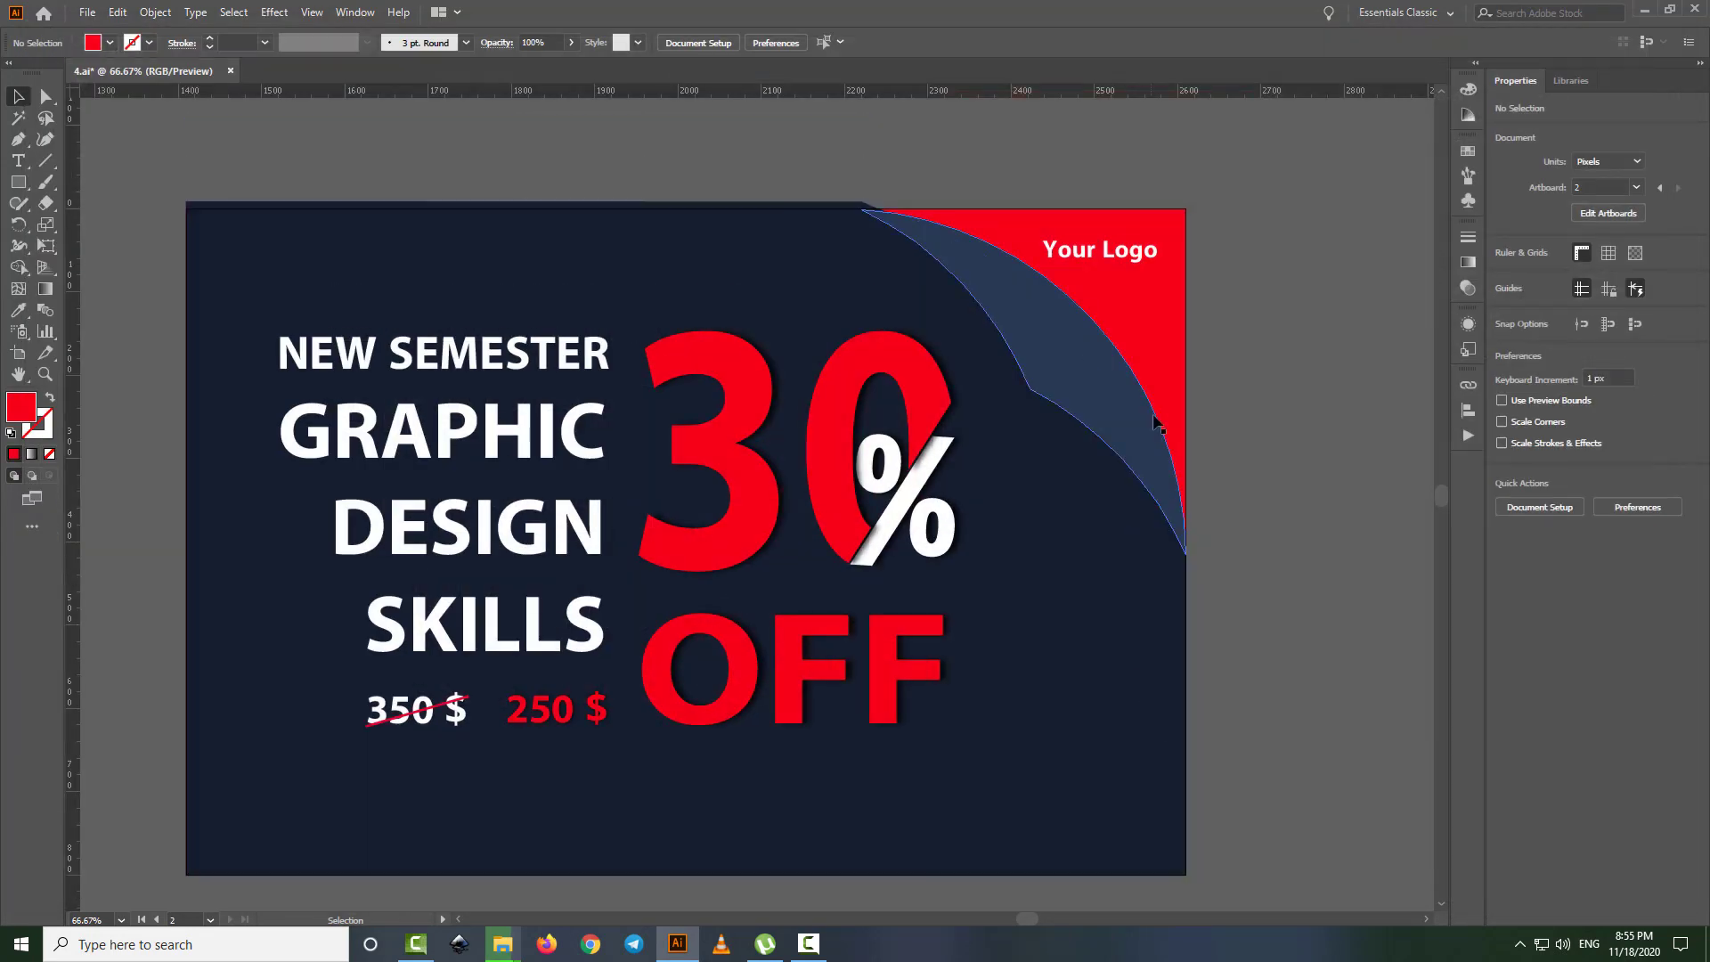
pyautogui.click(1072, 229)
pyautogui.moveTo(687, 208); pyautogui.dragTo(687, 201)
pyautogui.click(1322, 323)
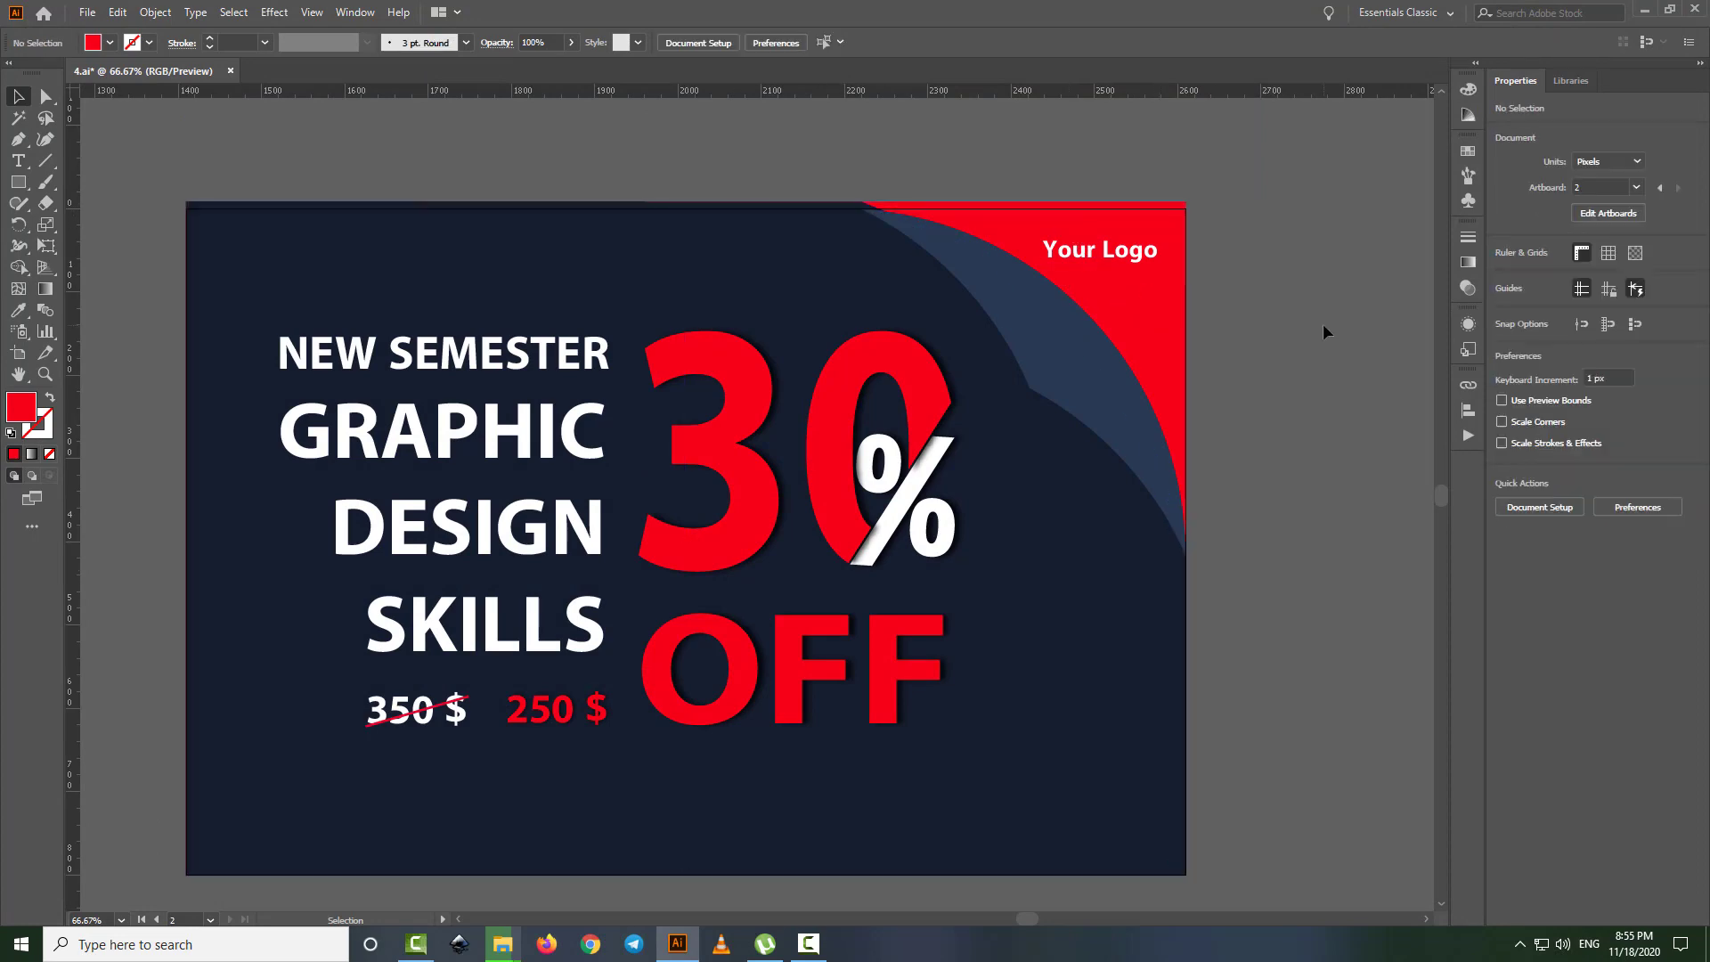
pyautogui.hotkey('ctrl', 'alt', 'shift', 's')
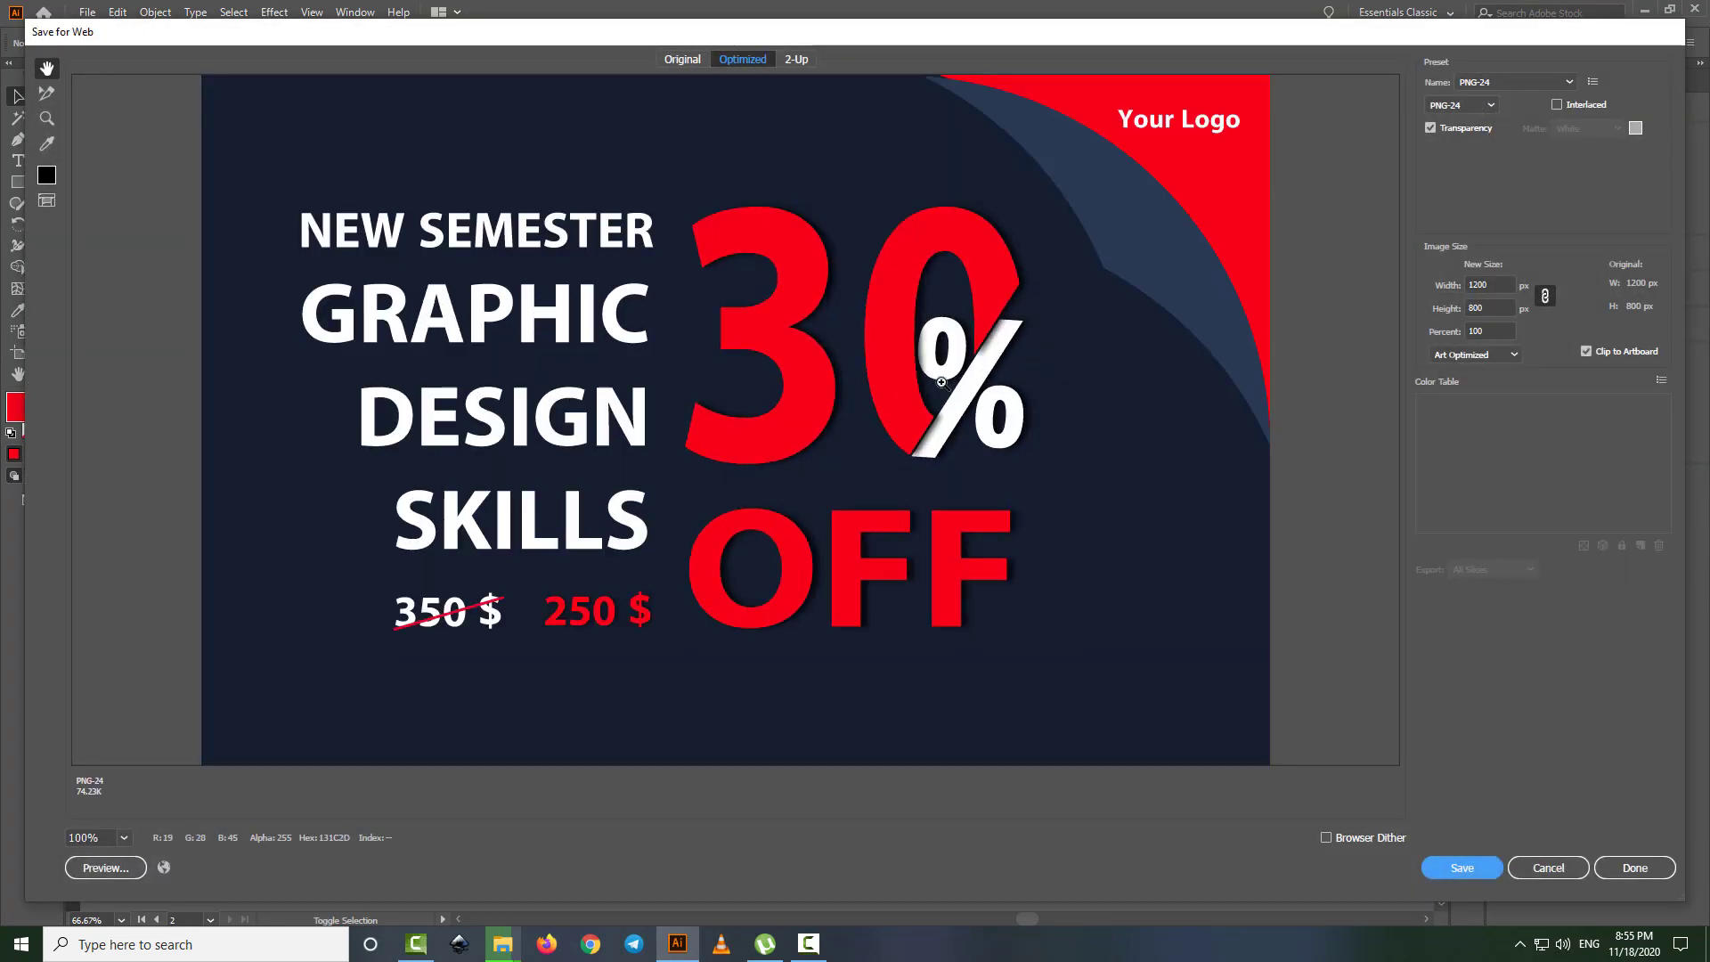
pyautogui.keyDown('ctrl'); pyautogui.keyDown('alt'); pyautogui.click(941, 382); pyautogui.keyUp('alt'); pyautogui.keyUp('ctrl')
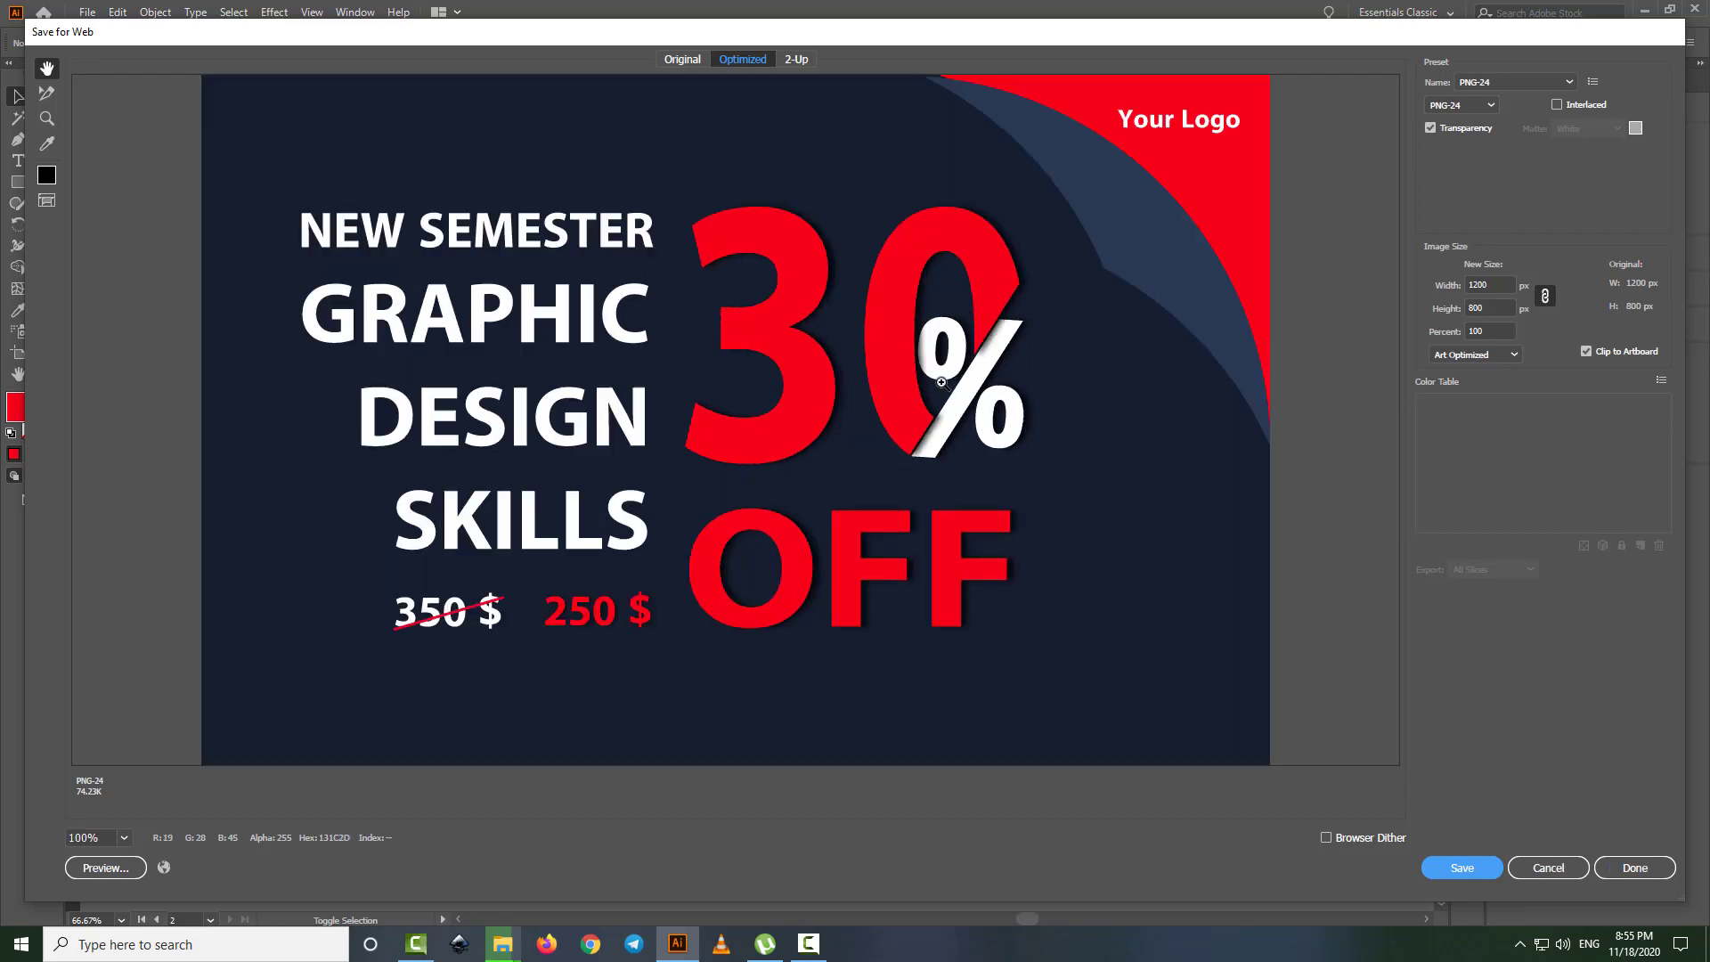